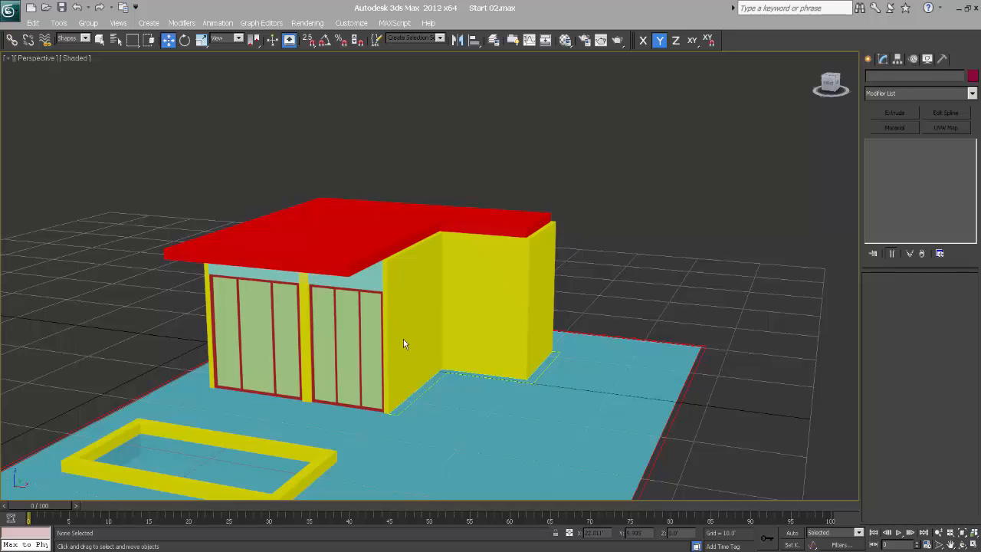
Examine the villa model's roof, walls and glazed front from several angles.
{"action": "middle_click_drag", "start_coordinate": [373, 344], "coordinate": [404, 324]}
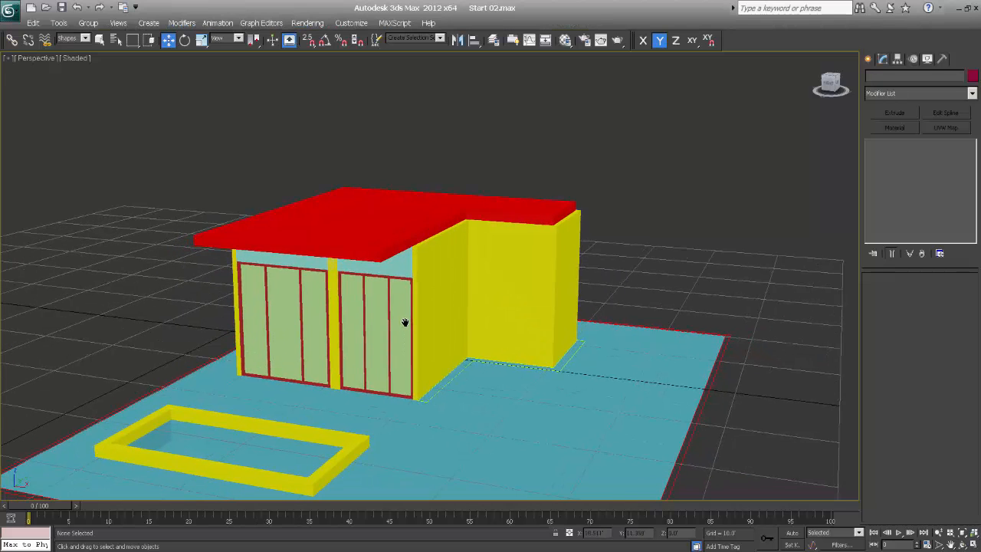
{"action": "mouse_move", "coordinate": [465, 302]}
{"action": "middle_mouse_down", "text": "alt"}
{"action": "mouse_move", "coordinate": [449, 335]}
{"action": "mouse_move", "coordinate": [470, 292]}
{"action": "middle_mouse_up", "text": "alt"}
{"action": "middle_click_drag", "start_coordinate": [360, 352], "coordinate": [345, 371]}
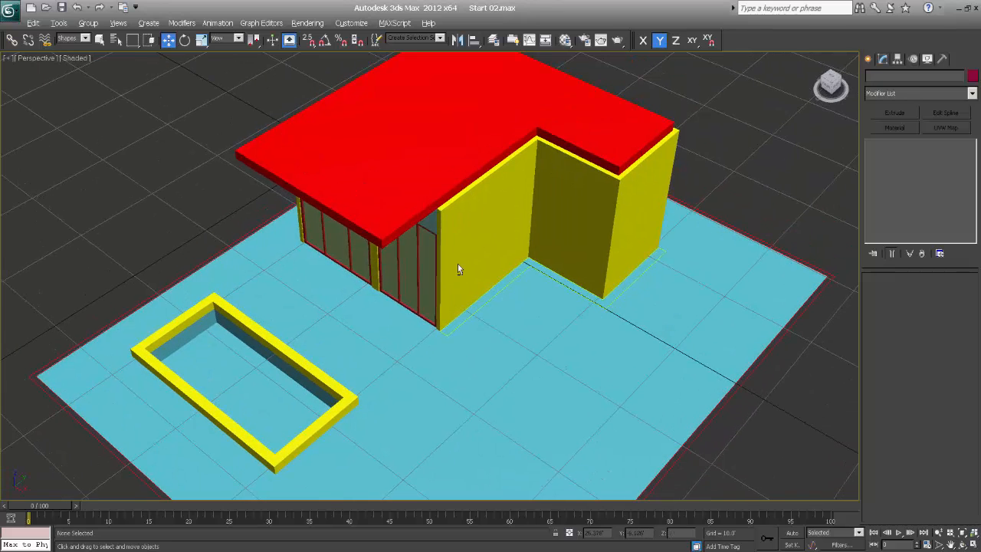
{"action": "middle_click_drag", "start_coordinate": [459, 265], "coordinate": [507, 248], "text": "alt"}
{"action": "middle_click_drag", "start_coordinate": [374, 268], "coordinate": [483, 291]}
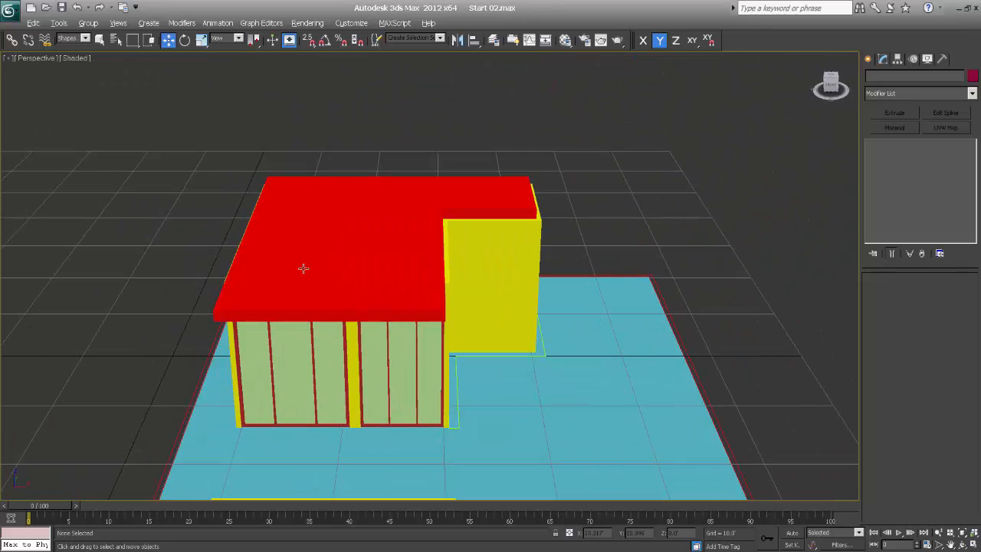
{"action": "middle_click_drag", "start_coordinate": [303, 268], "coordinate": [348, 244], "text": "alt"}
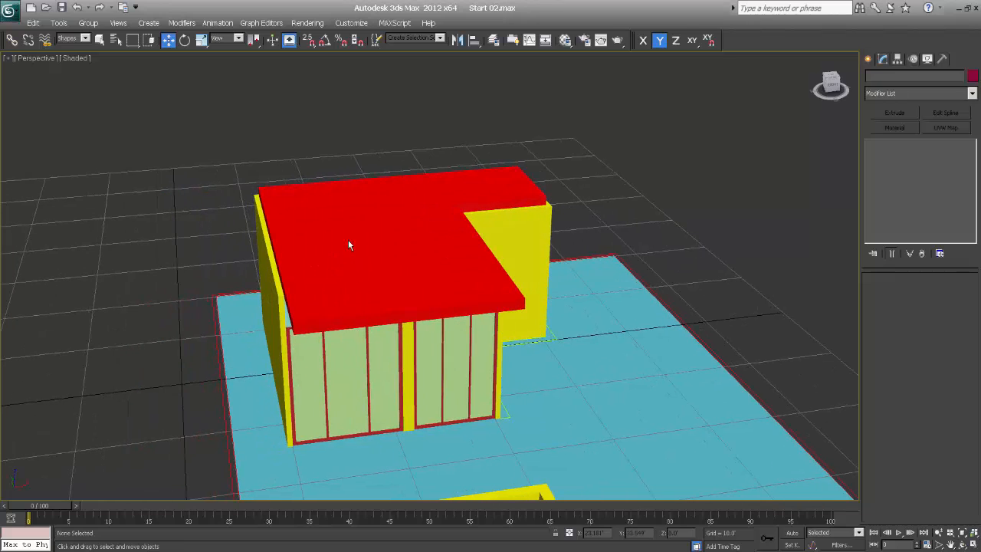
{"action": "right_click", "coordinate": [348, 245]}
Switch to the Villa_working.dwg drawing in AutoCAD and examine the First Floor plan, including where the double partition meets the outer walls.
{"action": "key", "text": "alt+Tab"}
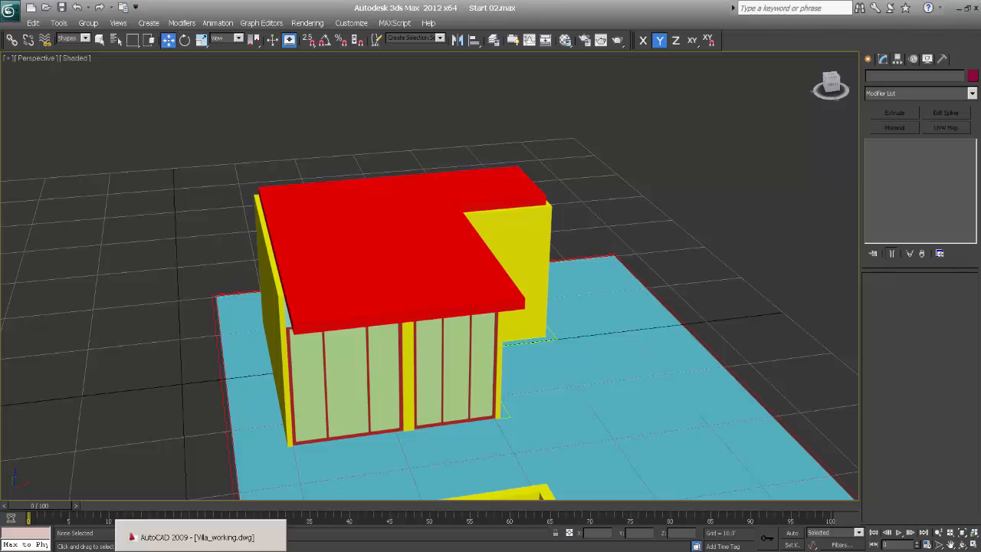
{"action": "middle_click_drag", "start_coordinate": [634, 328], "coordinate": [412, 320]}
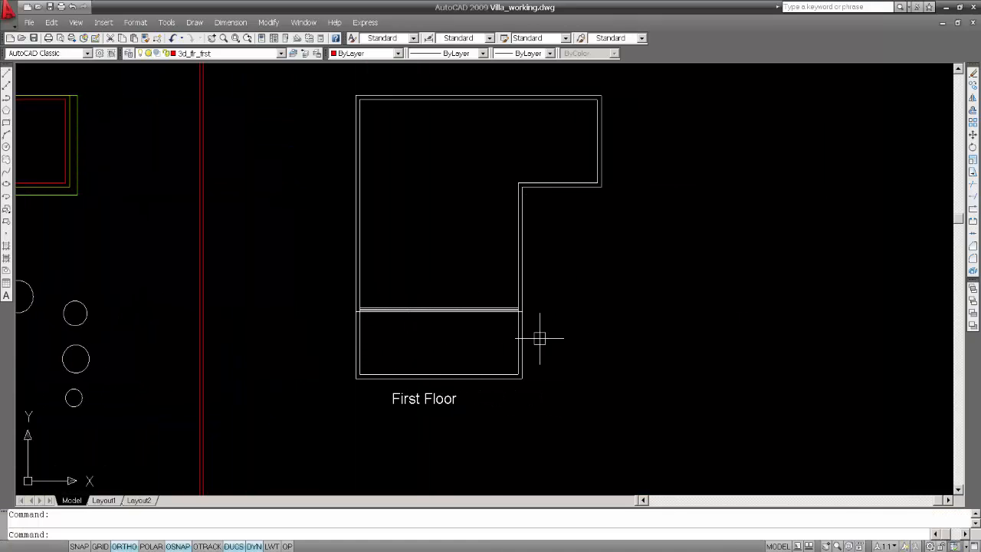
{"action": "scroll", "coordinate": [536, 318], "scroll_direction": "up", "scroll_amount": 6}
{"action": "scroll", "coordinate": [437, 336], "scroll_direction": "up", "scroll_amount": 3}
{"action": "left_click", "coordinate": [471, 325]}
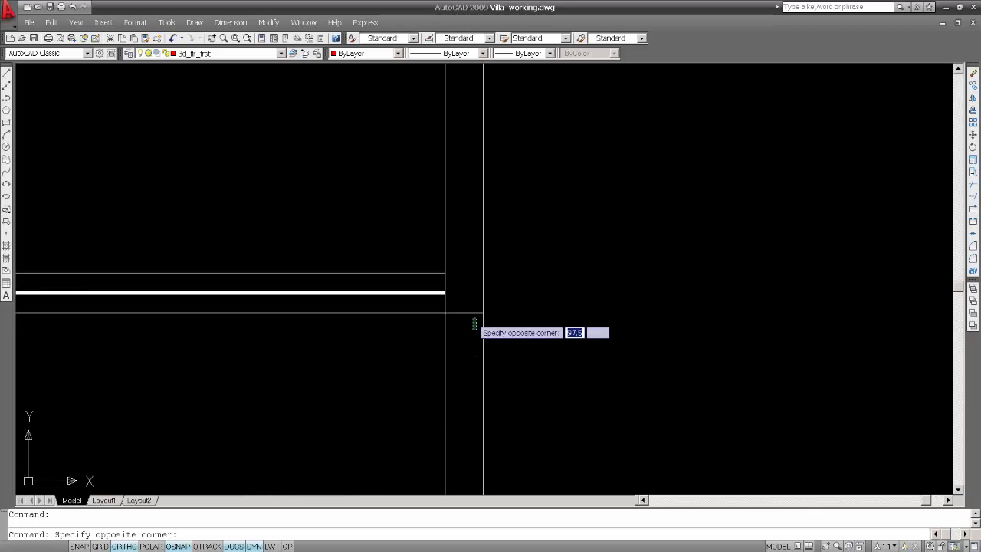
{"action": "left_click", "coordinate": [456, 274]}
{"action": "key", "text": "Escape"}
{"action": "scroll", "coordinate": [501, 362], "scroll_direction": "down", "scroll_amount": 5}
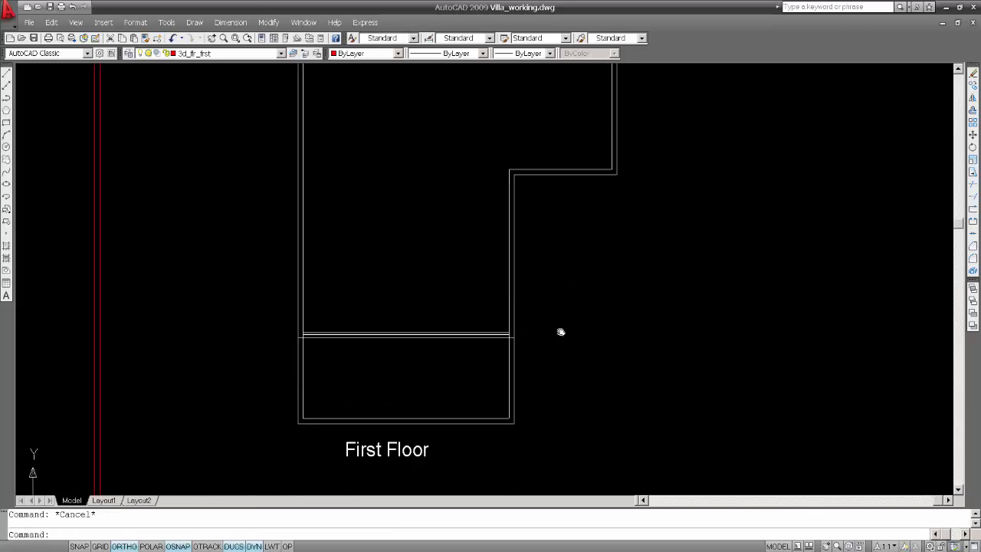
{"action": "middle_click_drag", "start_coordinate": [358, 376], "coordinate": [366, 425]}
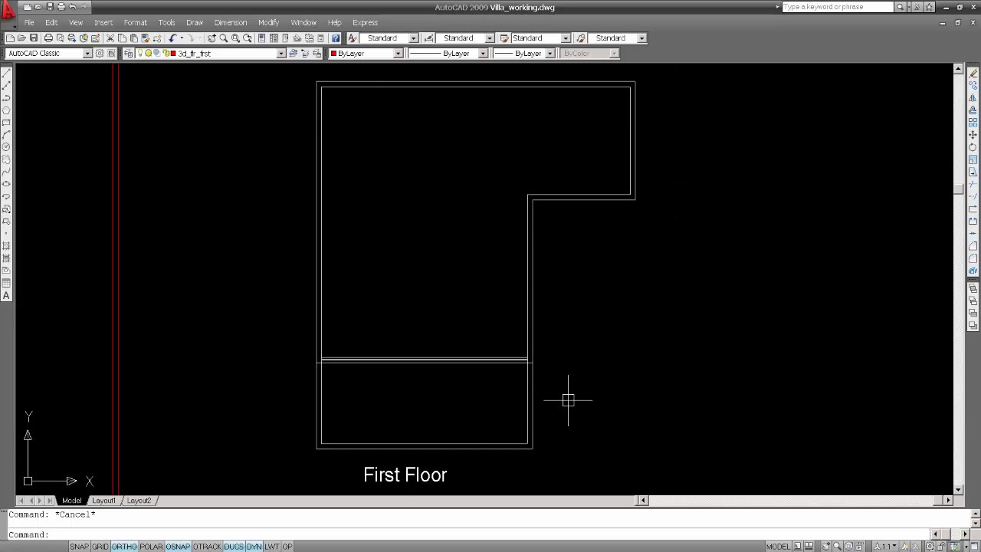
{"action": "middle_click_drag", "start_coordinate": [568, 396], "coordinate": [554, 386]}
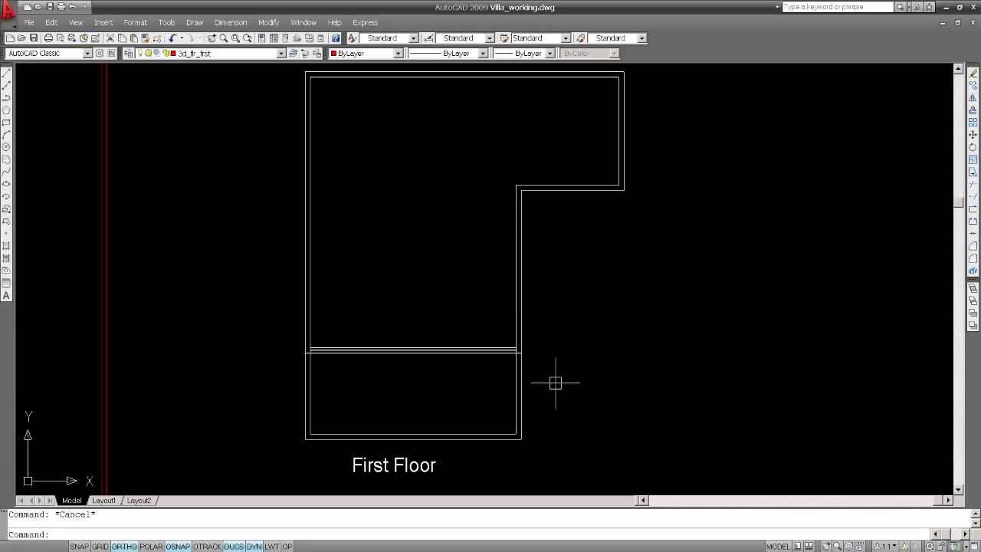
{"action": "middle_click_drag", "start_coordinate": [558, 382], "coordinate": [544, 346]}
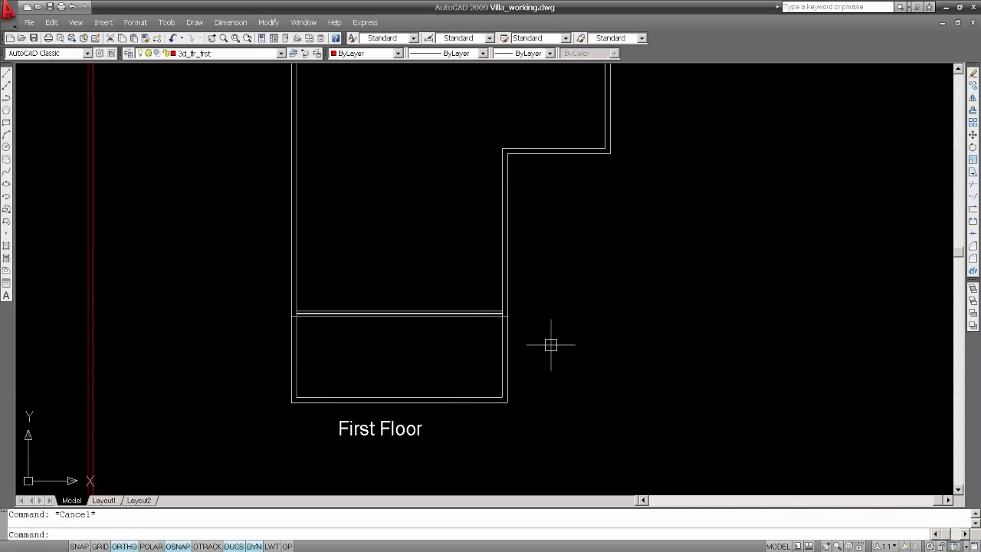
{"action": "scroll", "coordinate": [322, 330], "scroll_direction": "up", "scroll_amount": 4}
{"action": "scroll", "coordinate": [239, 322], "scroll_direction": "down", "scroll_amount": 5}
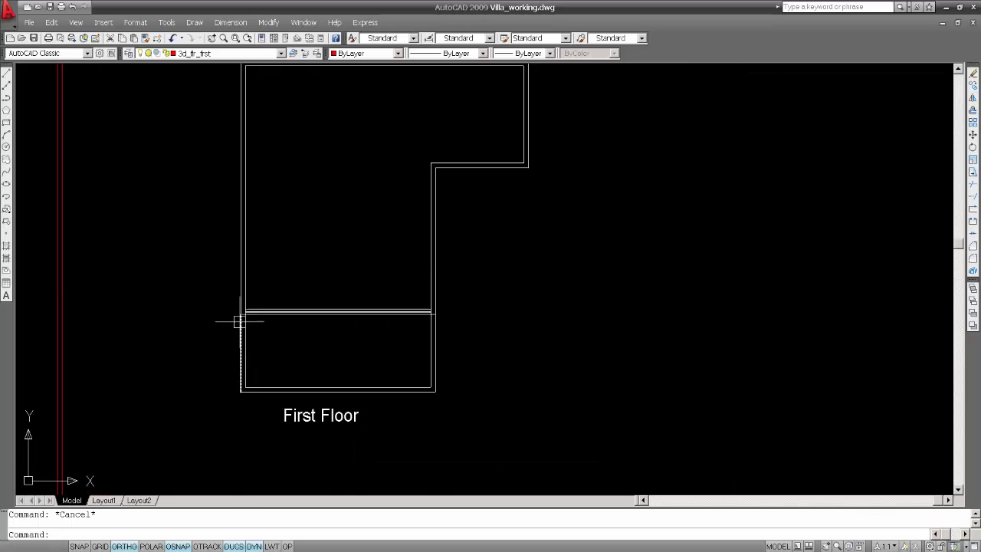
Trim the end of the partition's lower line that crosses the left outer wall of the First Floor plan.
{"action": "scroll", "coordinate": [239, 322], "scroll_direction": "up", "scroll_amount": 8}
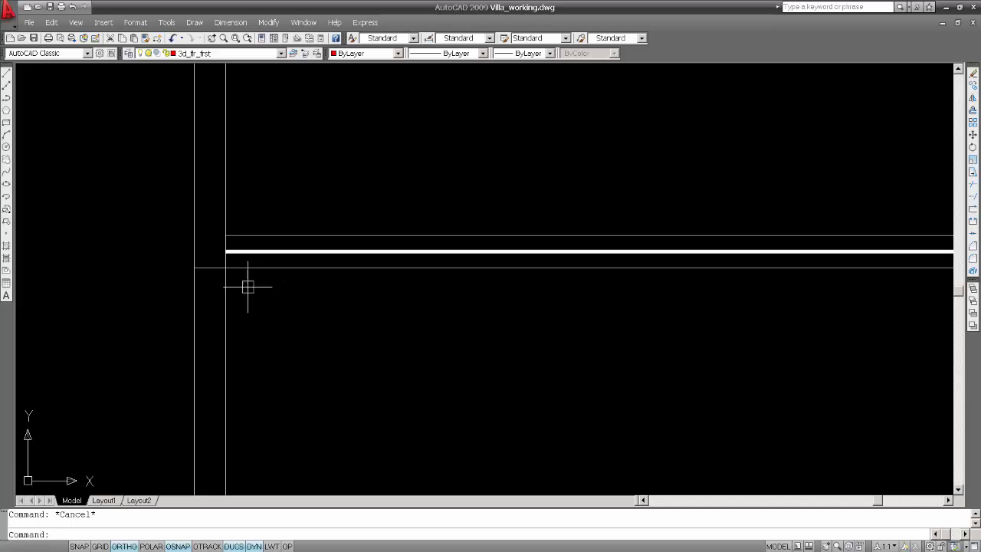
{"action": "left_click", "coordinate": [197, 268]}
{"action": "key", "text": "Escape"}
{"action": "type", "text": "tr"}
{"action": "key", "text": "Return"}
{"action": "left_click", "coordinate": [294, 339]}
{"action": "left_click", "coordinate": [179, 230]}
{"action": "key", "text": "Return"}
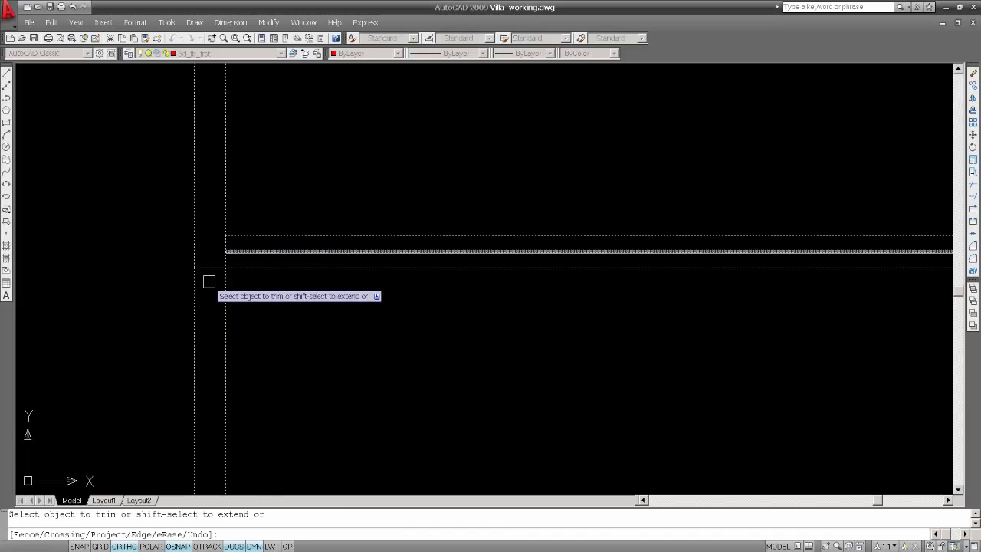
{"action": "left_click", "coordinate": [209, 279]}
{"action": "left_click", "coordinate": [204, 259]}
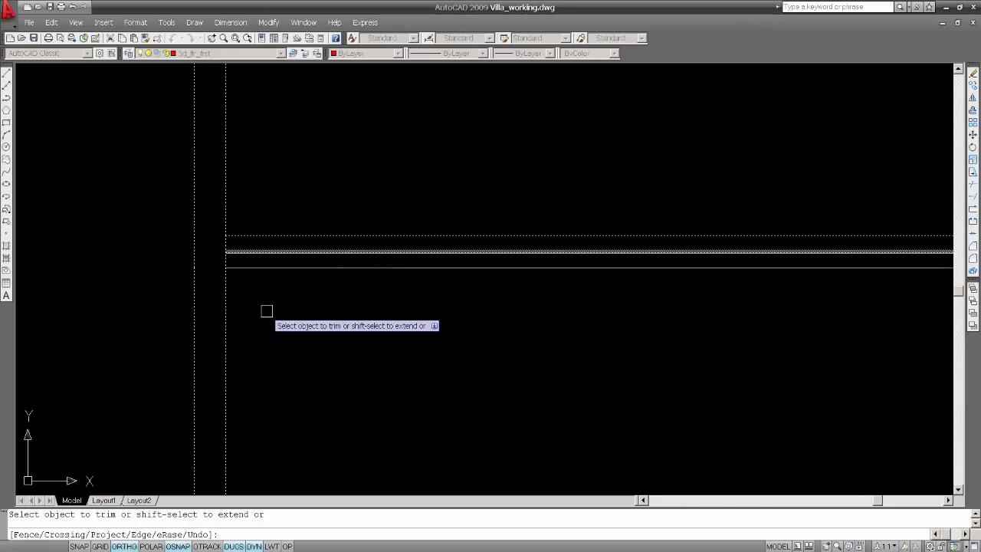
{"action": "key", "text": "Escape"}
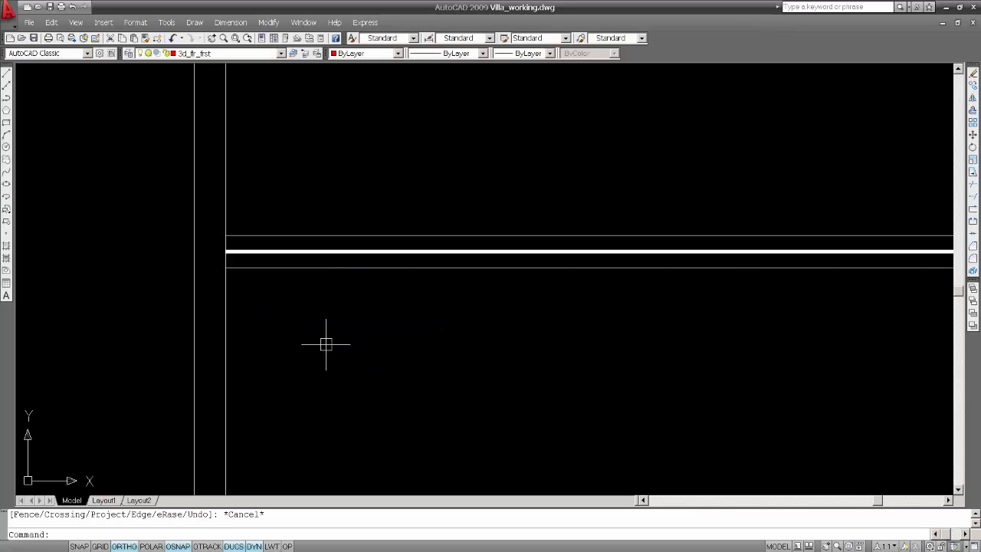
Trim the end of the partition's lower line that crosses the right outer wall of the First Floor plan.
{"action": "middle_click_drag", "start_coordinate": [488, 325], "coordinate": [440, 315]}
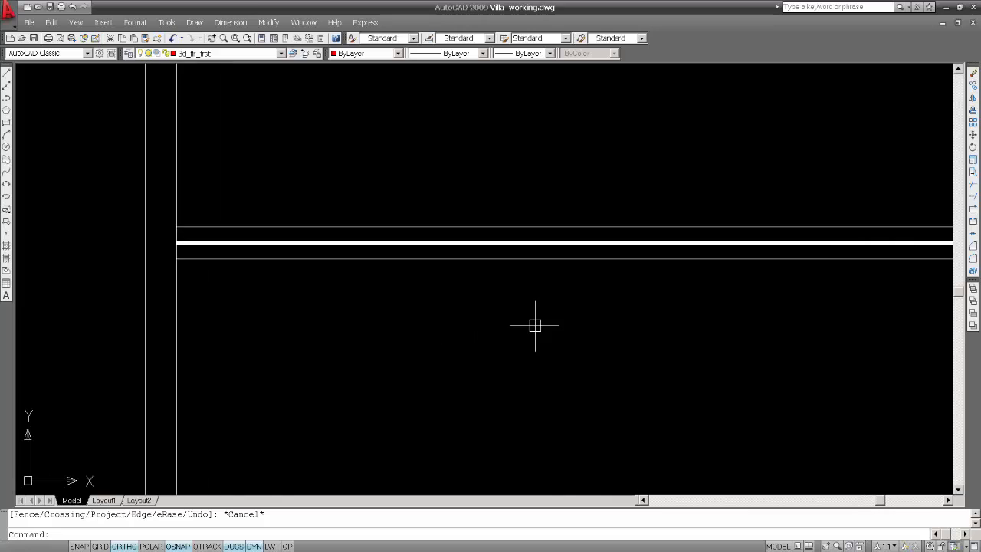
{"action": "scroll", "coordinate": [551, 327], "scroll_direction": "down", "scroll_amount": 1}
{"action": "middle_click_drag", "start_coordinate": [610, 322], "coordinate": [153, 331]}
{"action": "middle_click_drag", "start_coordinate": [583, 342], "coordinate": [455, 350]}
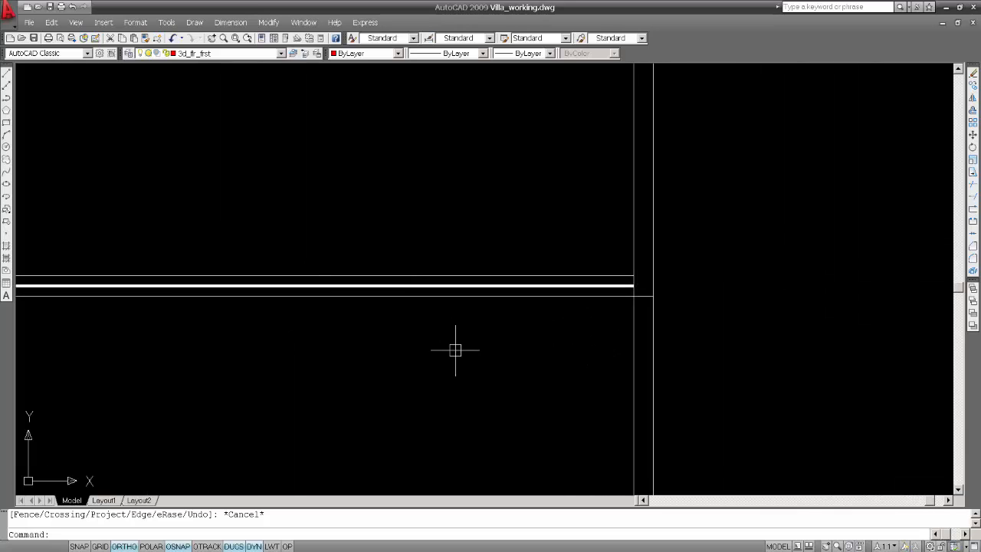
{"action": "type", "text": "tr"}
{"action": "key", "text": "Return"}
{"action": "left_click", "coordinate": [689, 341]}
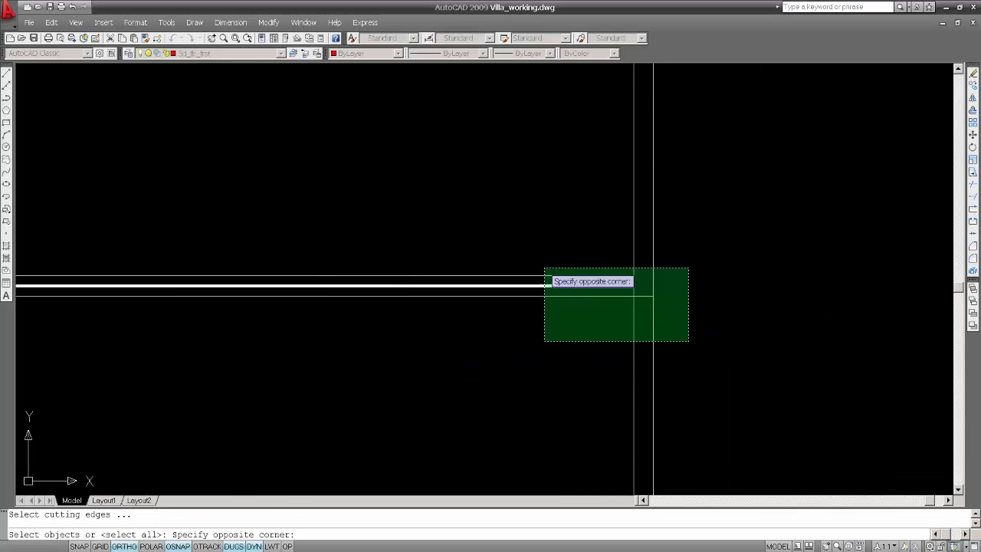
{"action": "left_click", "coordinate": [544, 268]}
{"action": "key", "text": "Return"}
{"action": "scroll", "coordinate": [636, 320], "scroll_direction": "up", "scroll_amount": 5}
{"action": "left_click", "coordinate": [659, 299]}
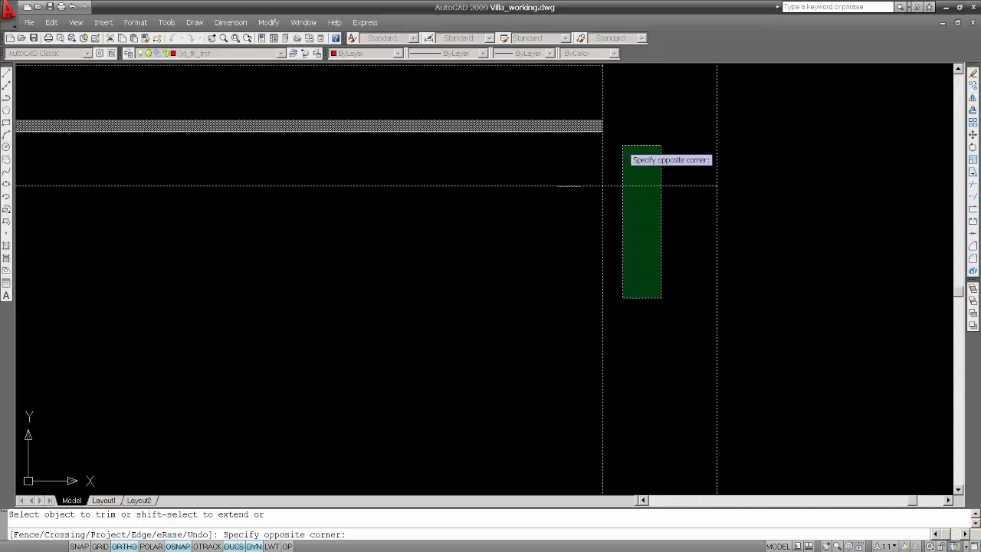
{"action": "key", "text": "Escape"}
Erase the short stray line lying along the partition's lower line beside the right wall.
{"action": "scroll", "coordinate": [569, 221], "scroll_direction": "up", "scroll_amount": 5}
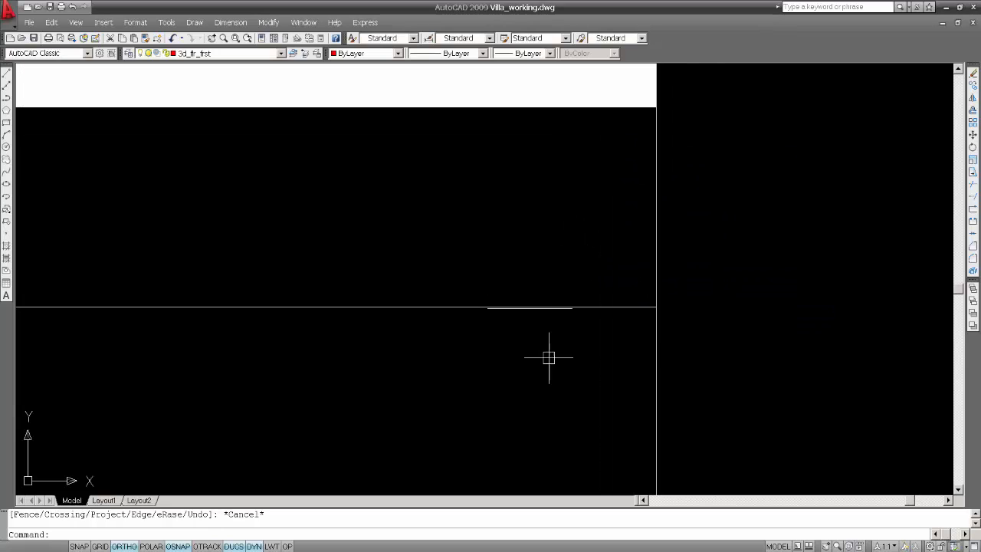
{"action": "left_click", "coordinate": [543, 308]}
{"action": "key", "text": "Delete"}
{"action": "scroll", "coordinate": [547, 350], "scroll_direction": "down", "scroll_amount": 5}
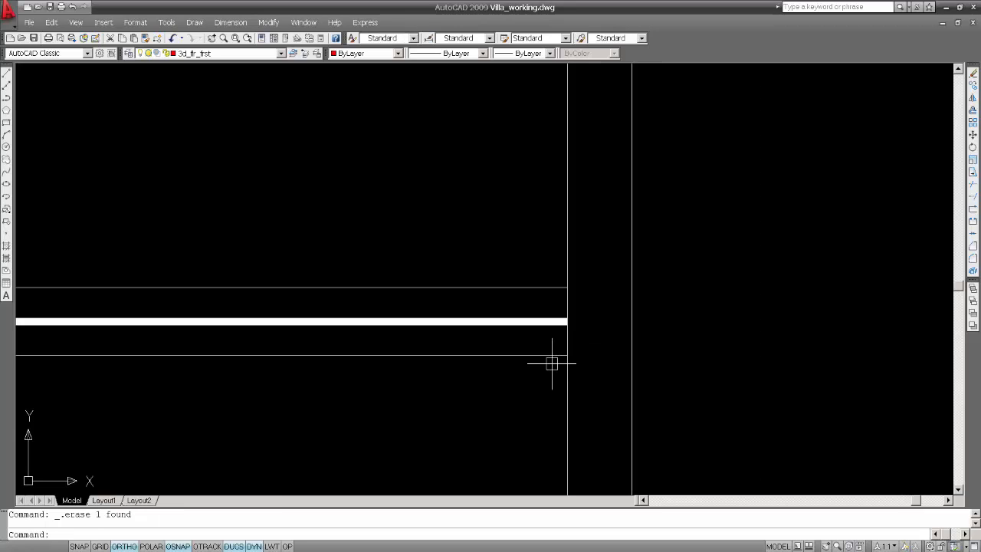
Examine the wall corners of the front section below the partition in the First Floor plan.
{"action": "scroll", "coordinate": [615, 397], "scroll_direction": "down", "scroll_amount": 8}
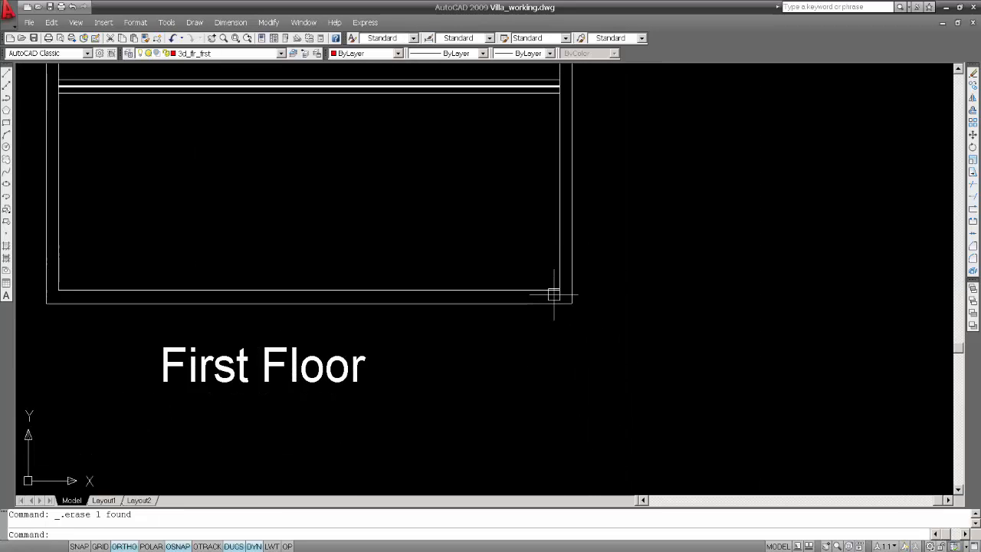
{"action": "scroll", "coordinate": [552, 308], "scroll_direction": "up", "scroll_amount": 2}
{"action": "scroll", "coordinate": [553, 309], "scroll_direction": "up", "scroll_amount": 7}
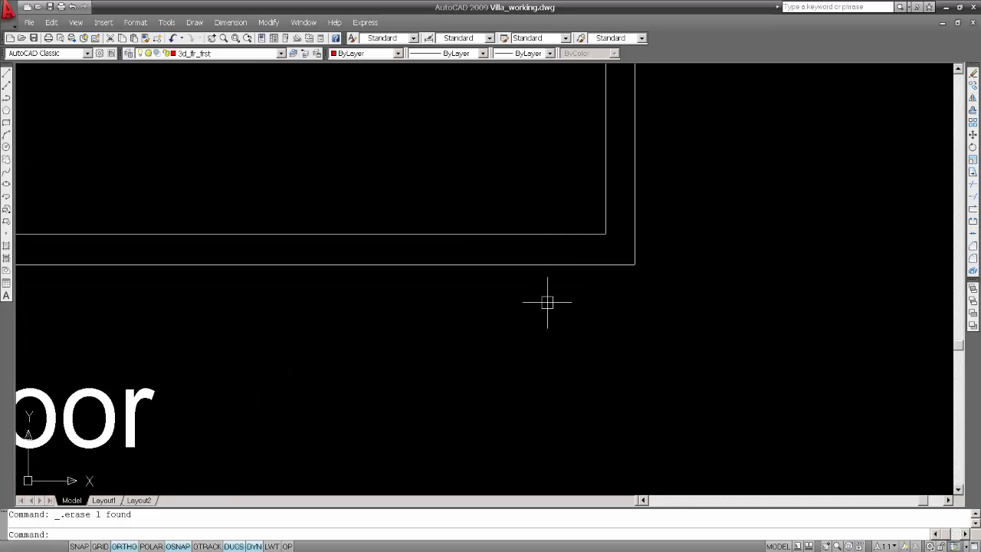
{"action": "scroll", "coordinate": [499, 288], "scroll_direction": "up", "scroll_amount": 3}
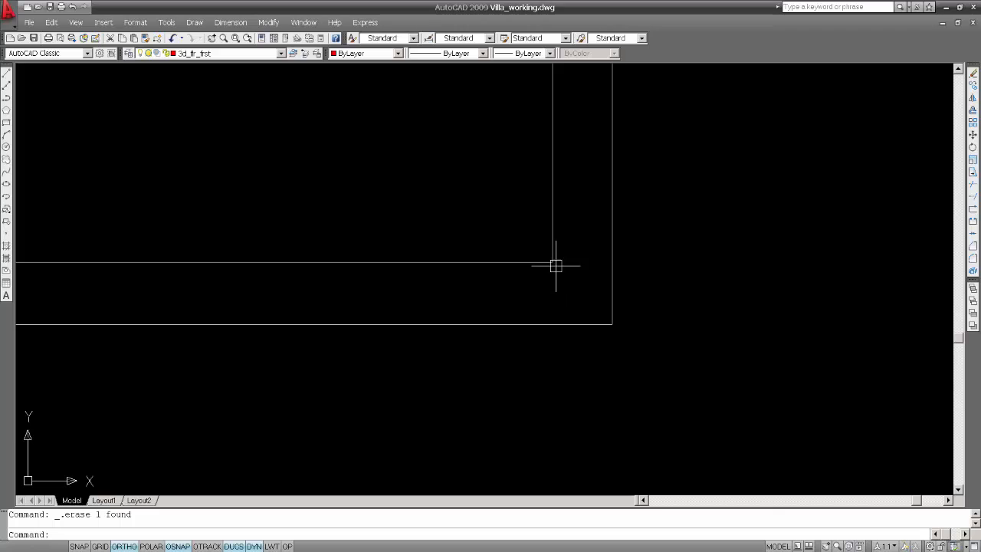
{"action": "scroll", "coordinate": [560, 283], "scroll_direction": "down", "scroll_amount": 2}
{"action": "scroll", "coordinate": [537, 306], "scroll_direction": "down", "scroll_amount": 5}
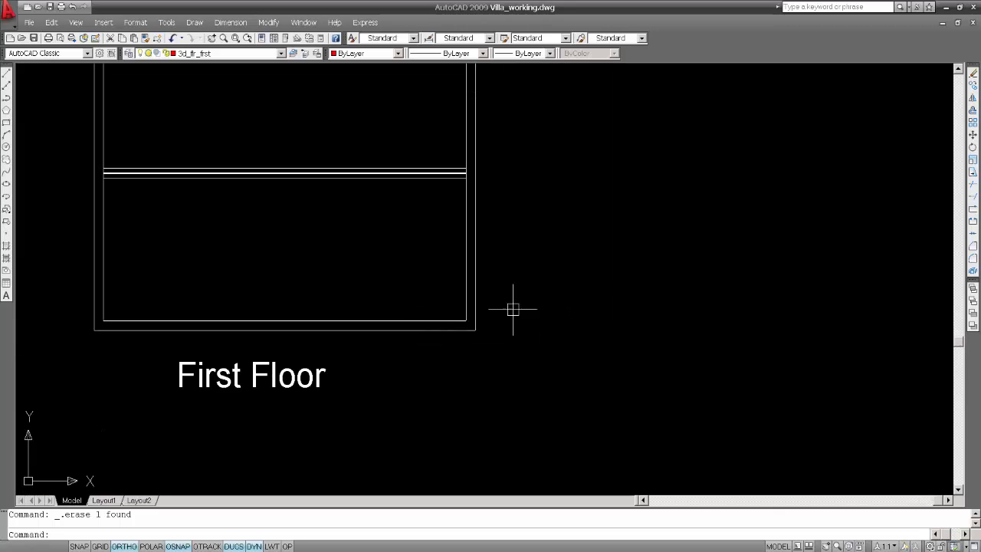
{"action": "middle_click_drag", "start_coordinate": [175, 306], "coordinate": [353, 296]}
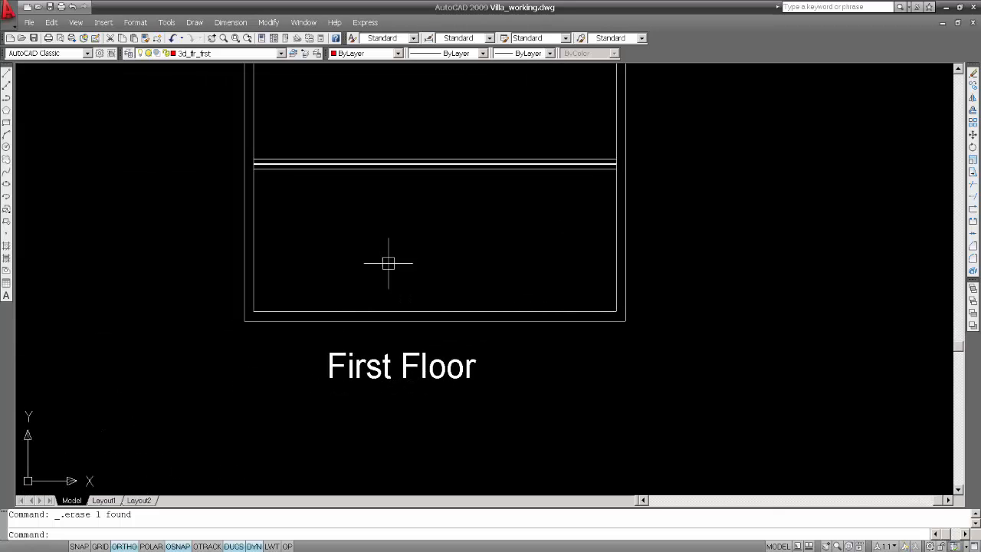
{"action": "middle_click_drag", "start_coordinate": [389, 259], "coordinate": [370, 269]}
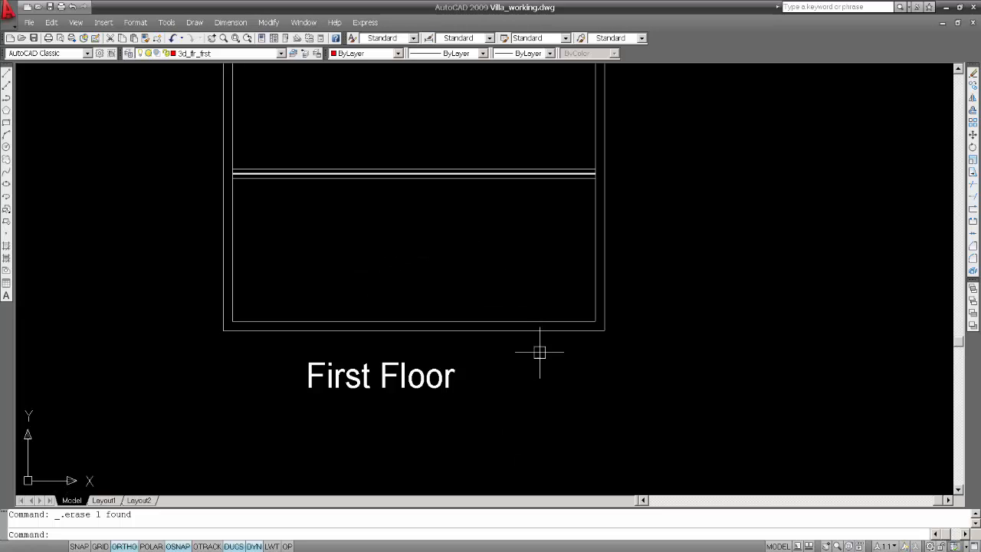
Extend the right wall's inner line down to the outermost front line at the lower right corner of the plan.
{"action": "scroll", "coordinate": [534, 357], "scroll_direction": "down", "scroll_amount": 1}
{"action": "scroll", "coordinate": [544, 311], "scroll_direction": "up", "scroll_amount": 5}
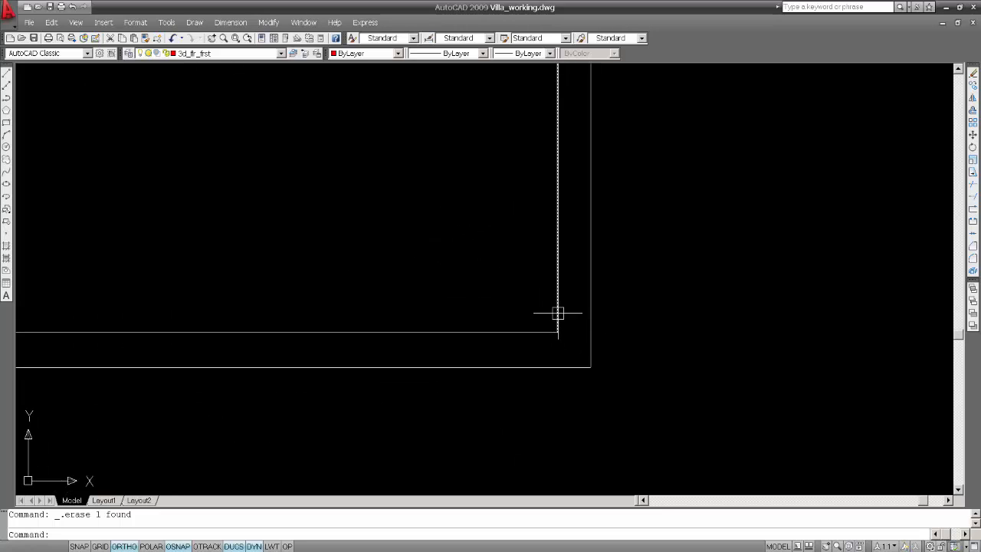
{"action": "left_click", "coordinate": [557, 313]}
{"action": "key", "text": "Escape"}
{"action": "type", "text": "ex"}
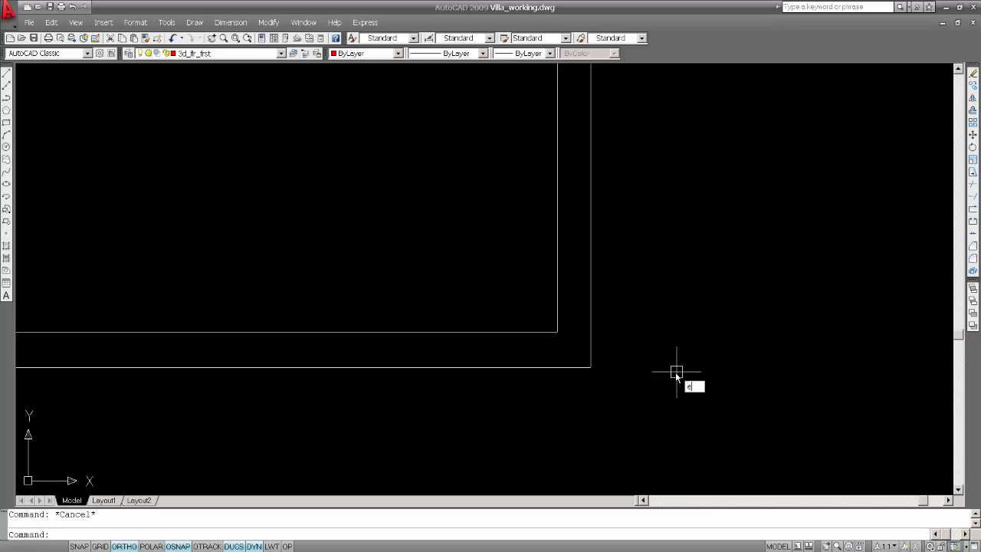
{"action": "key", "text": "Return"}
{"action": "left_click", "coordinate": [662, 434]}
{"action": "left_click", "coordinate": [497, 273]}
{"action": "key", "text": "Return"}
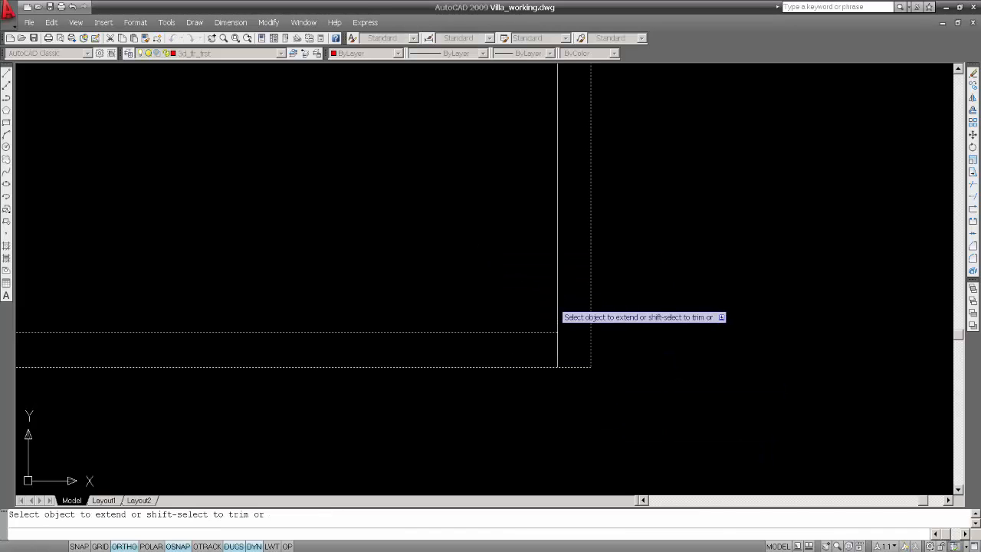
{"action": "key", "text": "Escape"}
Extend the left wall's inner line down to the outermost front line at the lower left corner of the plan.
{"action": "middle_click_drag", "start_coordinate": [371, 374], "coordinate": [604, 385]}
{"action": "middle_click_drag", "start_coordinate": [440, 348], "coordinate": [554, 335]}
{"action": "scroll", "coordinate": [414, 331], "scroll_direction": "down", "scroll_amount": 1}
{"action": "middle_click_drag", "start_coordinate": [330, 322], "coordinate": [759, 312]}
{"action": "type", "text": "ex"}
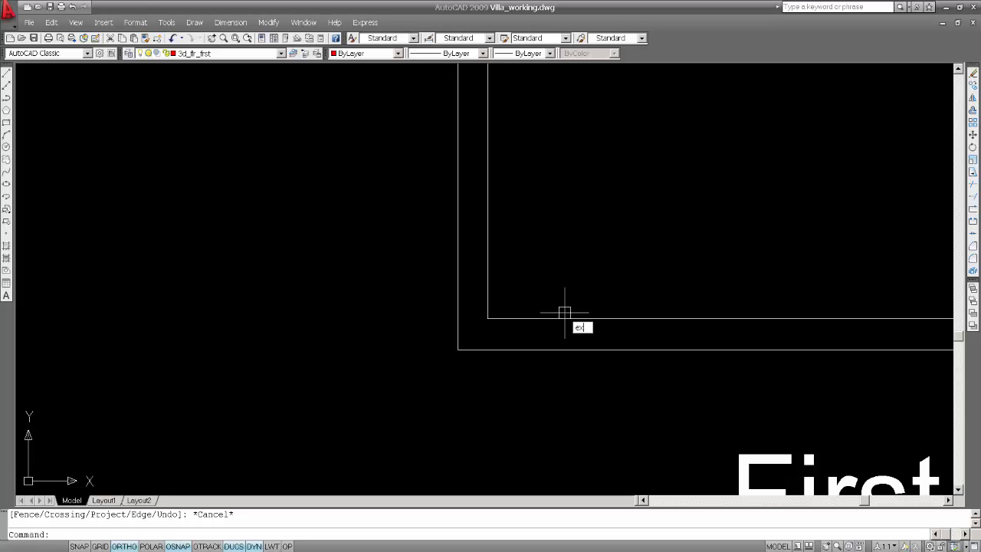
{"action": "key", "text": "Return"}
{"action": "left_click", "coordinate": [574, 398]}
{"action": "left_click", "coordinate": [424, 263]}
{"action": "key", "text": "Return"}
{"action": "left_click", "coordinate": [488, 287]}
{"action": "key", "text": "Escape"}
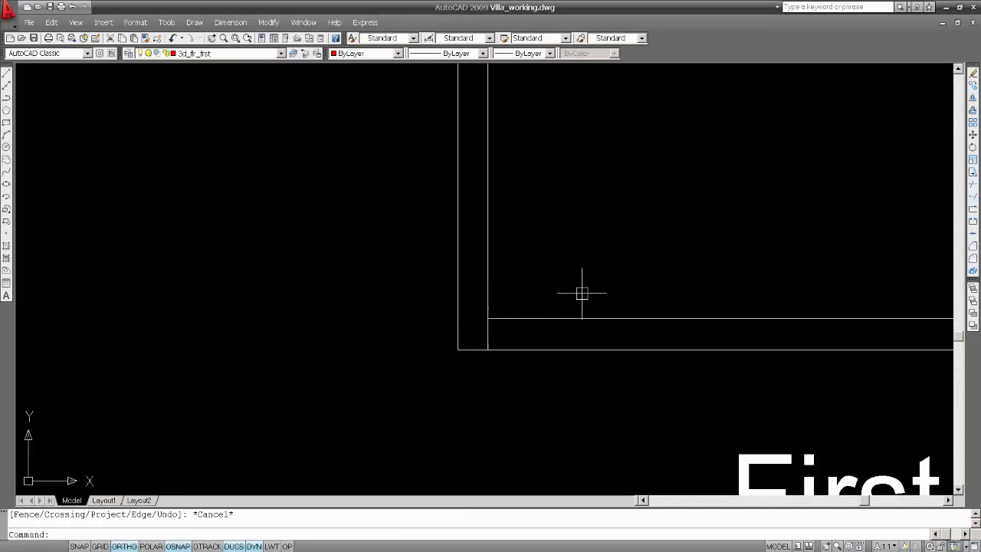
{"action": "scroll", "coordinate": [581, 293], "scroll_direction": "down", "scroll_amount": 1}
{"action": "middle_click_drag", "start_coordinate": [517, 290], "coordinate": [221, 389]}
{"action": "scroll", "coordinate": [429, 307], "scroll_direction": "down", "scroll_amount": 1}
{"action": "scroll", "coordinate": [502, 324], "scroll_direction": "down", "scroll_amount": 2}
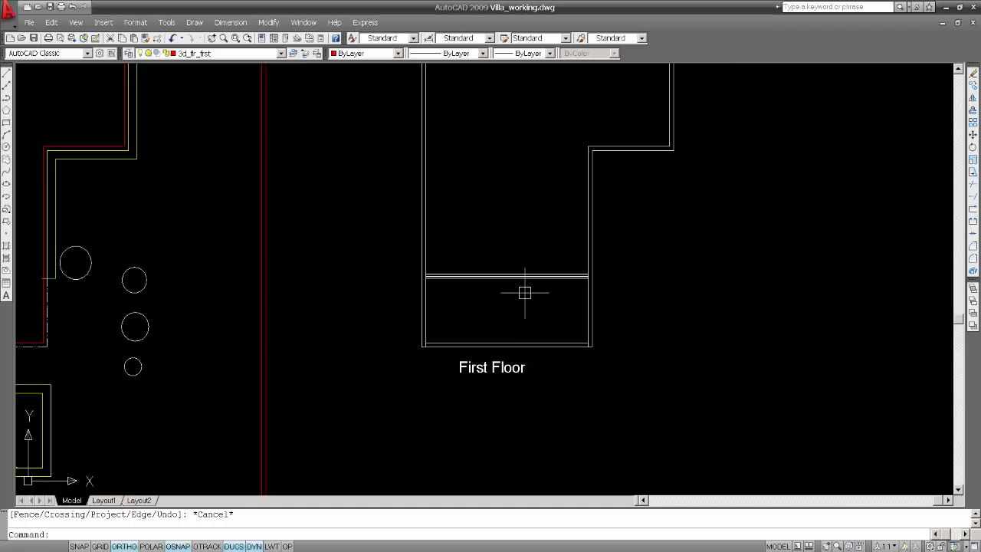
{"action": "middle_click_drag", "start_coordinate": [526, 273], "coordinate": [453, 317]}
{"action": "middle_click_drag", "start_coordinate": [550, 288], "coordinate": [532, 298]}
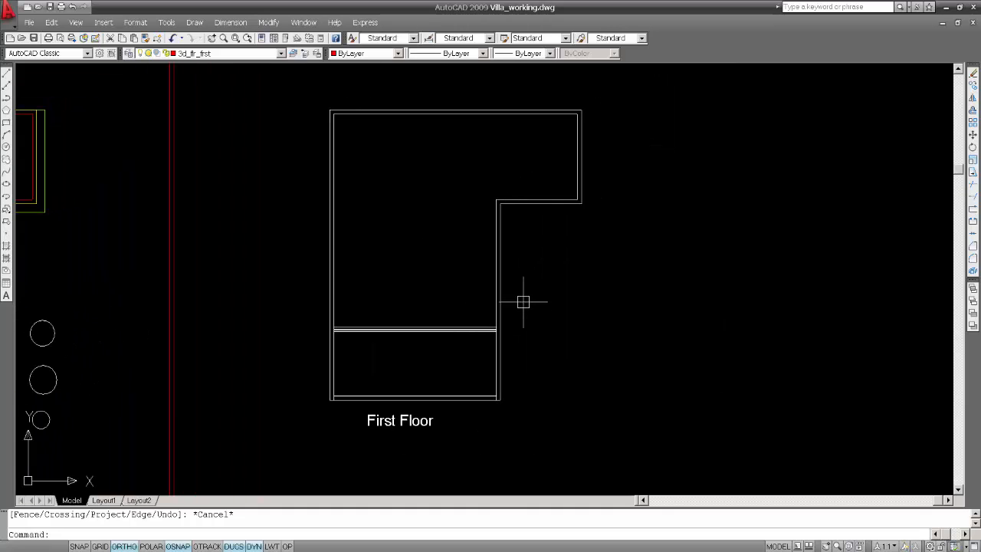
Create a new layer named 3d_frst_wall and make it the current layer.
{"action": "type", "text": "la"}
{"action": "key", "text": "Return"}
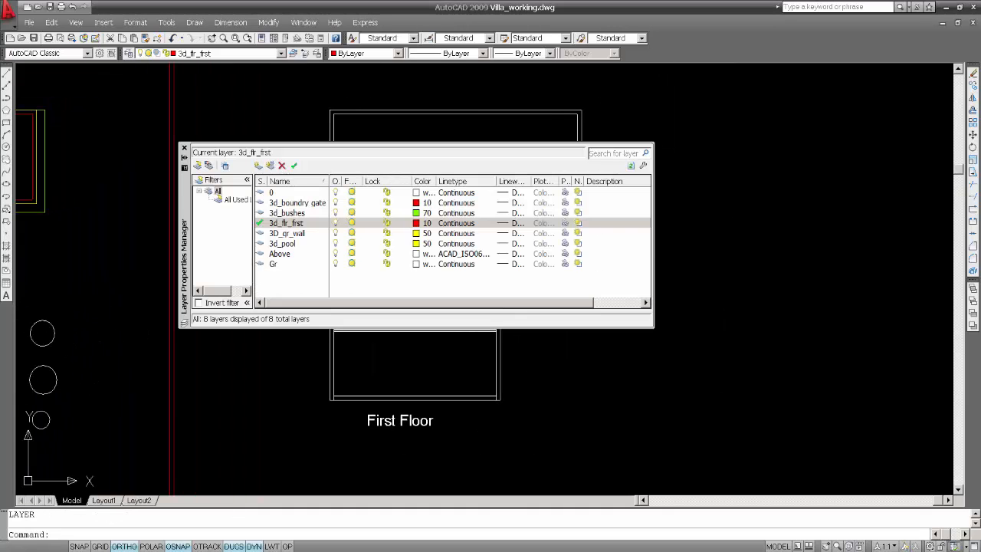
{"action": "left_click", "coordinate": [258, 166]}
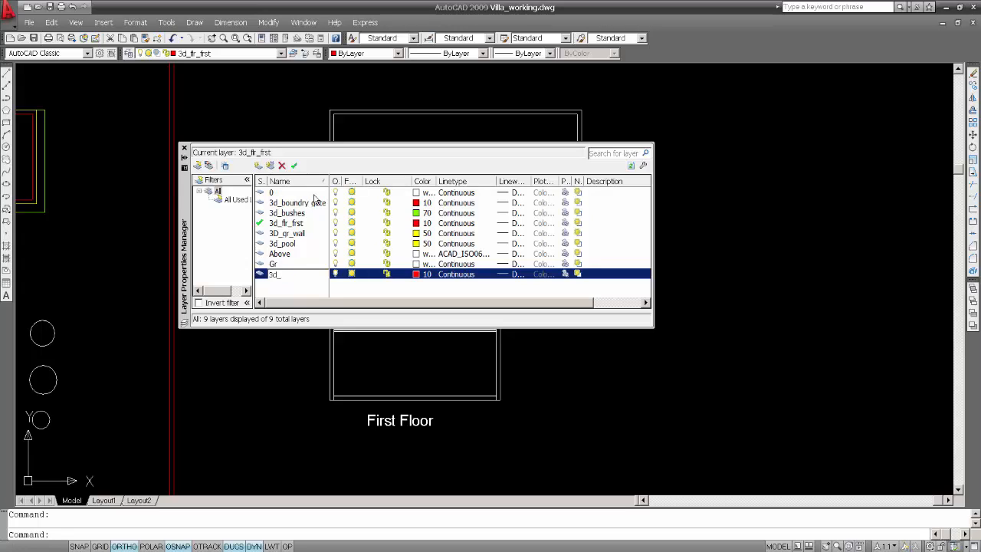
{"action": "type", "text": "3d_frst_wall"}
{"action": "key", "text": "Return"}
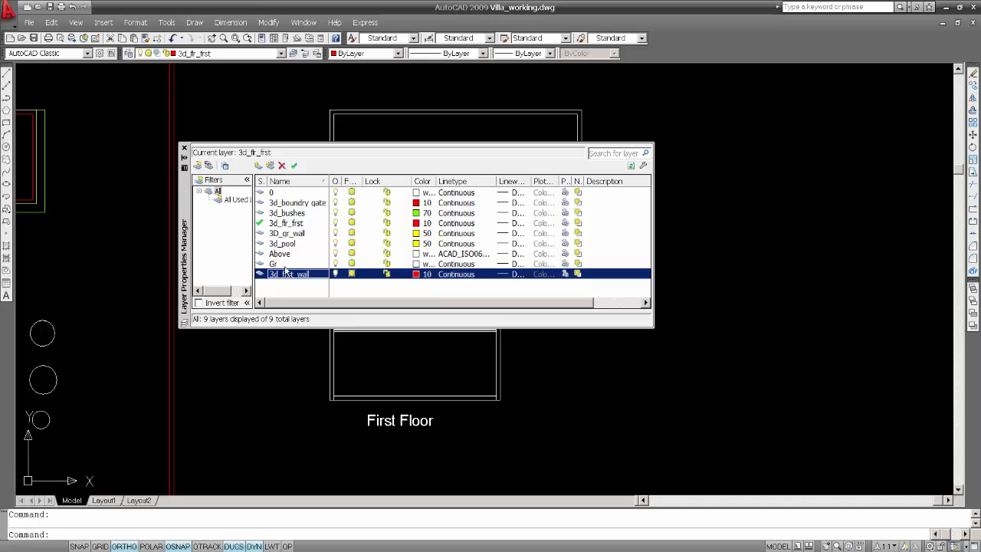
{"action": "left_click", "coordinate": [280, 253]}
{"action": "left_click", "coordinate": [270, 264]}
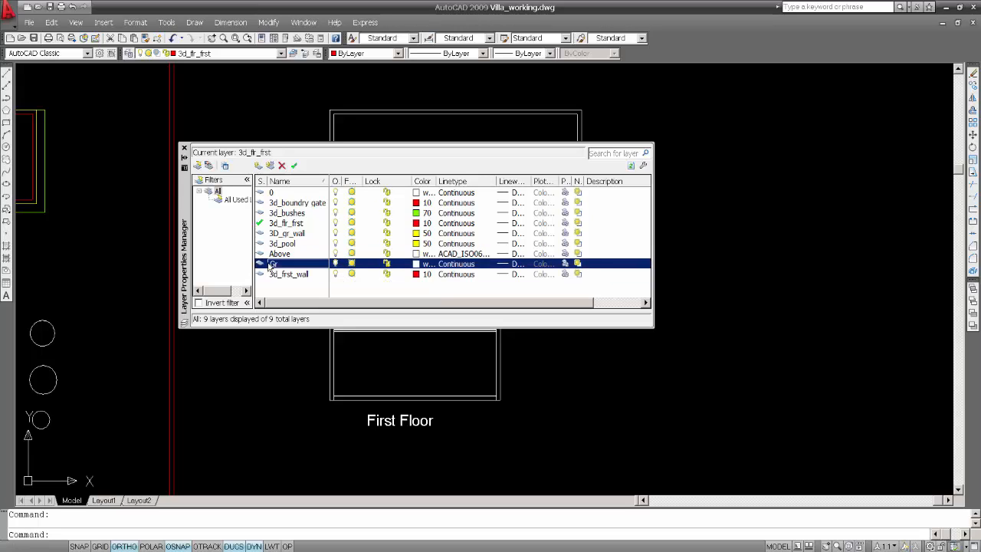
{"action": "left_click", "coordinate": [283, 273]}
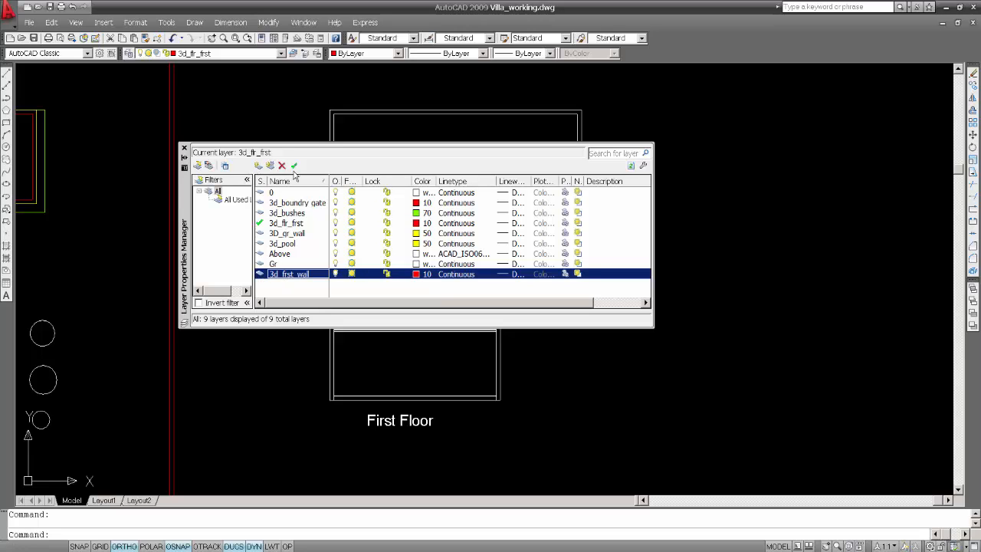
{"action": "left_click", "coordinate": [294, 167]}
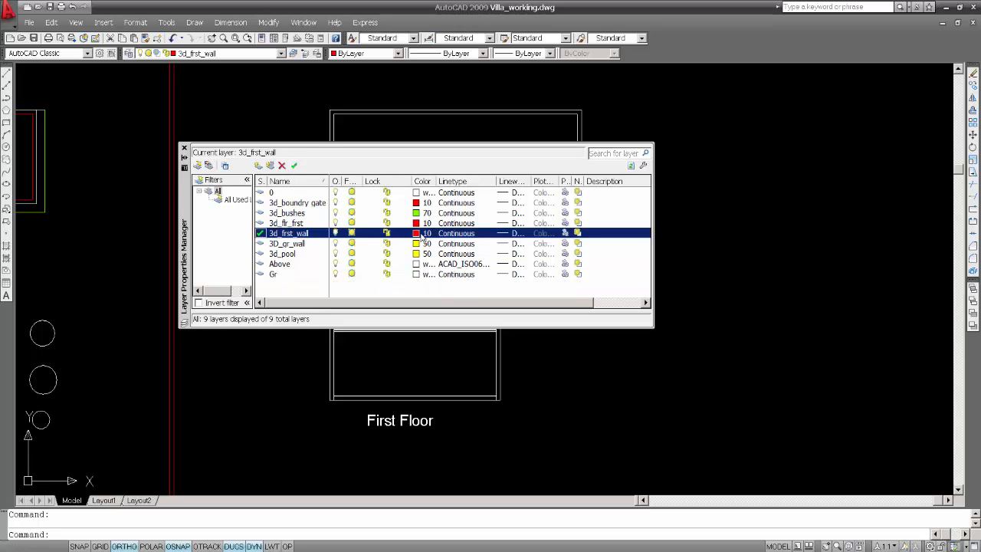
Set the colour of the 3d_frst_wall layer to cyan.
{"action": "left_click", "coordinate": [418, 237]}
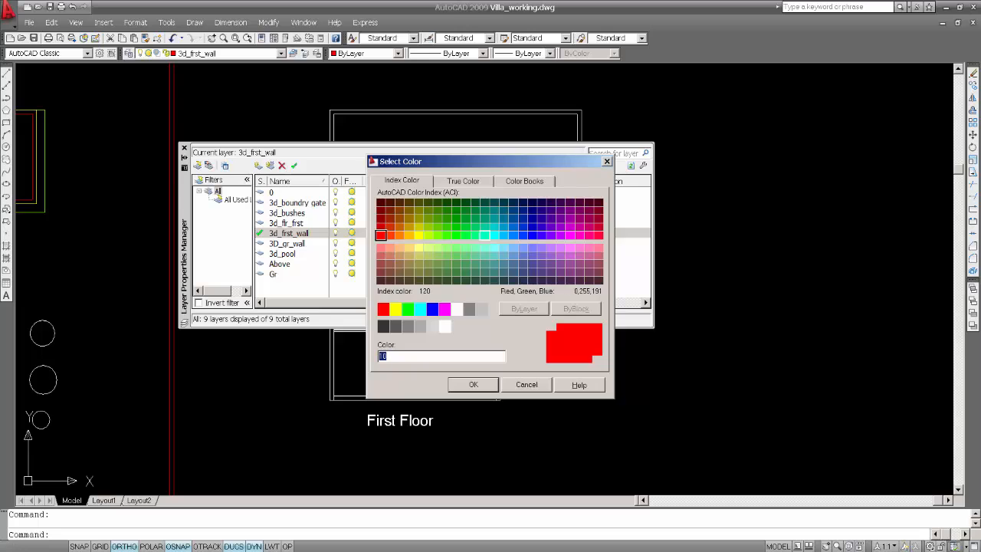
{"action": "left_click", "coordinate": [495, 234]}
{"action": "left_click", "coordinate": [474, 385]}
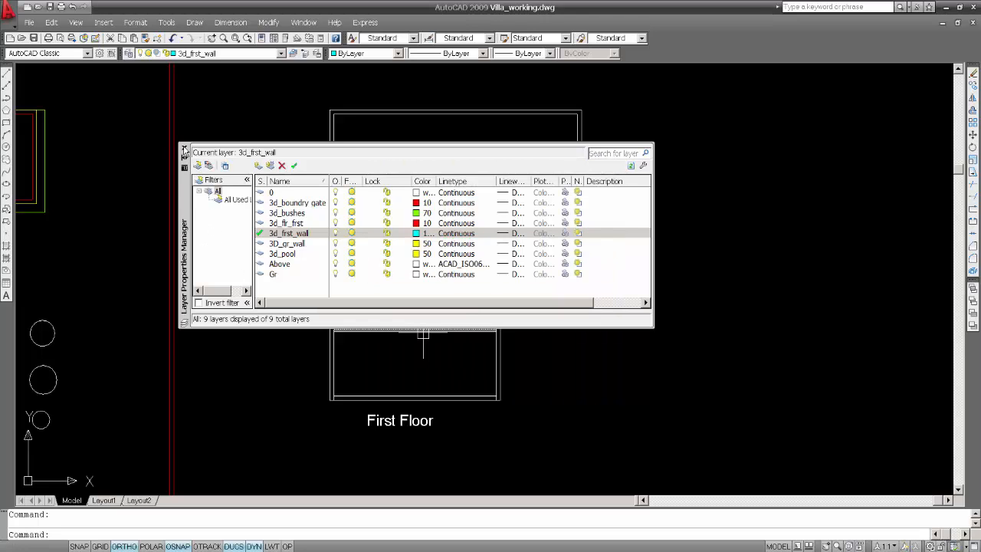
{"action": "left_click", "coordinate": [184, 148]}
Create a closed polyline boundary with island detection off from a point between the two outer wall lines of the First Floor plan.
{"action": "middle_click_drag", "start_coordinate": [509, 274], "coordinate": [482, 269]}
{"action": "type", "text": "b"}
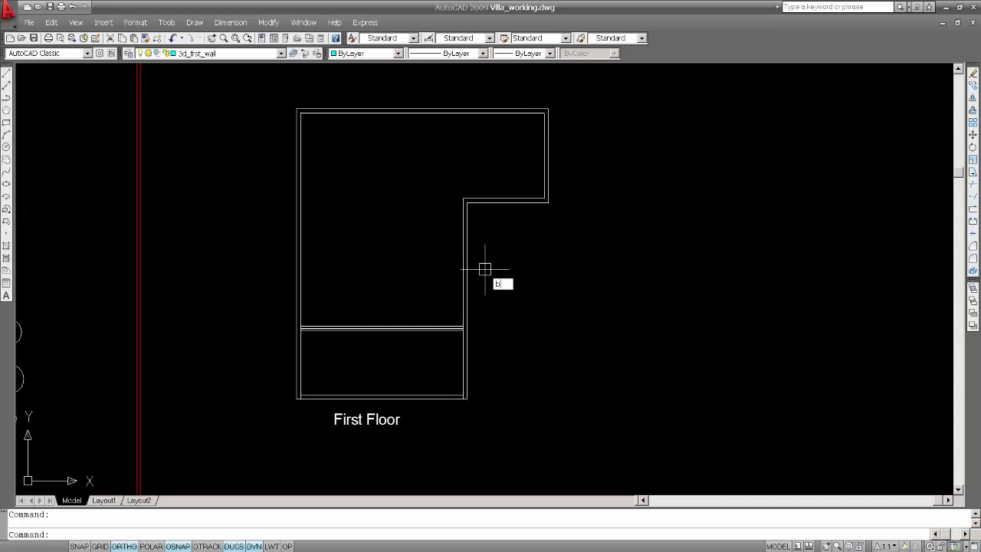
{"action": "type", "text": "o"}
{"action": "key", "text": "Return"}
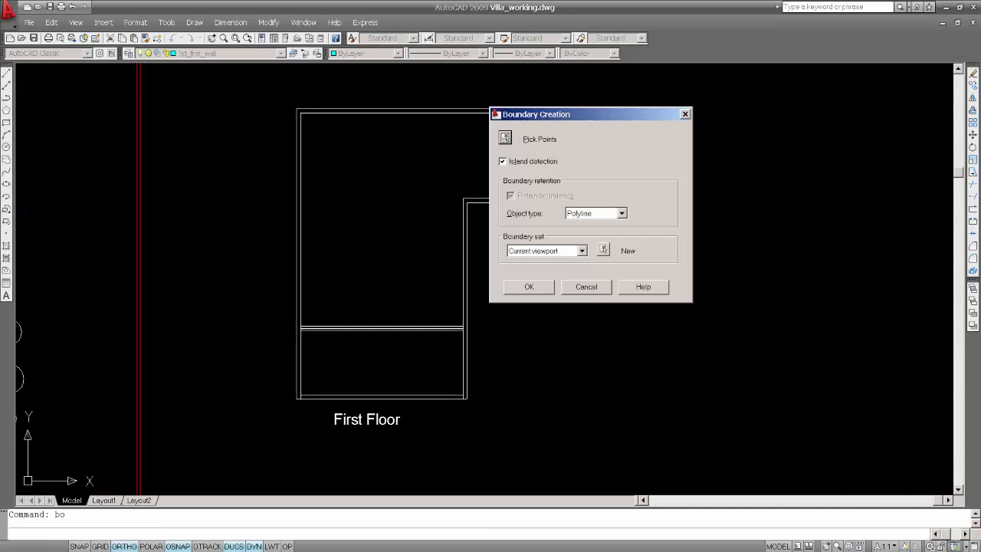
{"action": "left_click", "coordinate": [504, 164]}
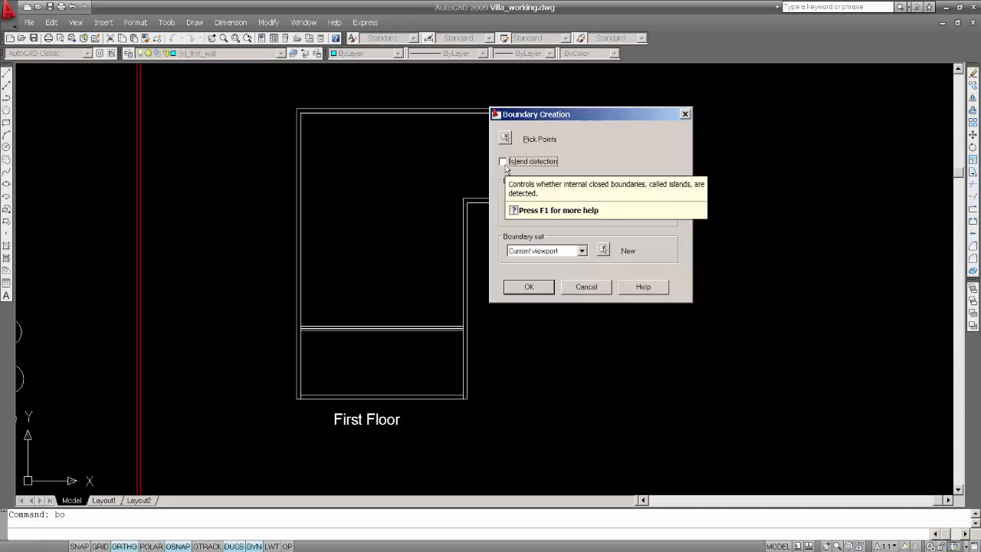
{"action": "left_click", "coordinate": [505, 138]}
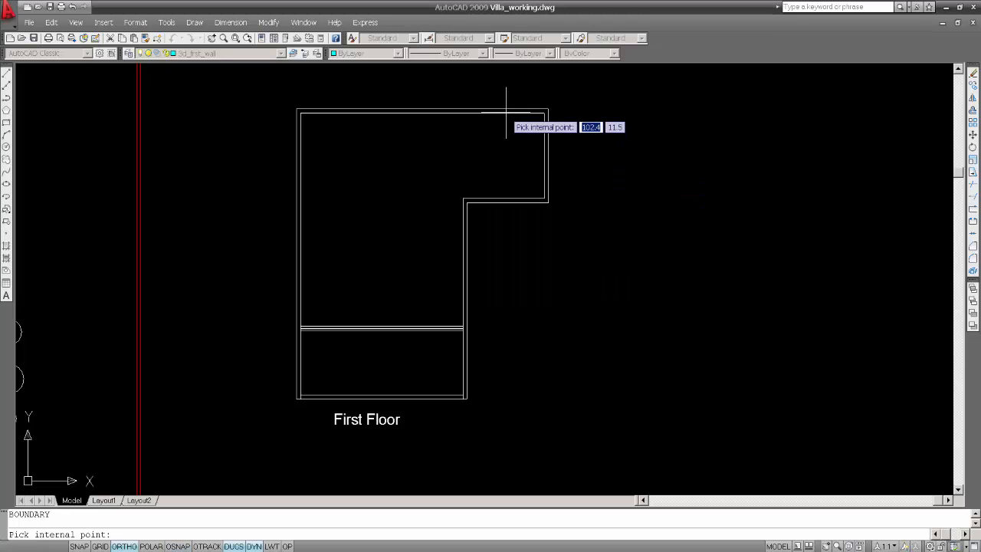
{"action": "left_click", "coordinate": [506, 112]}
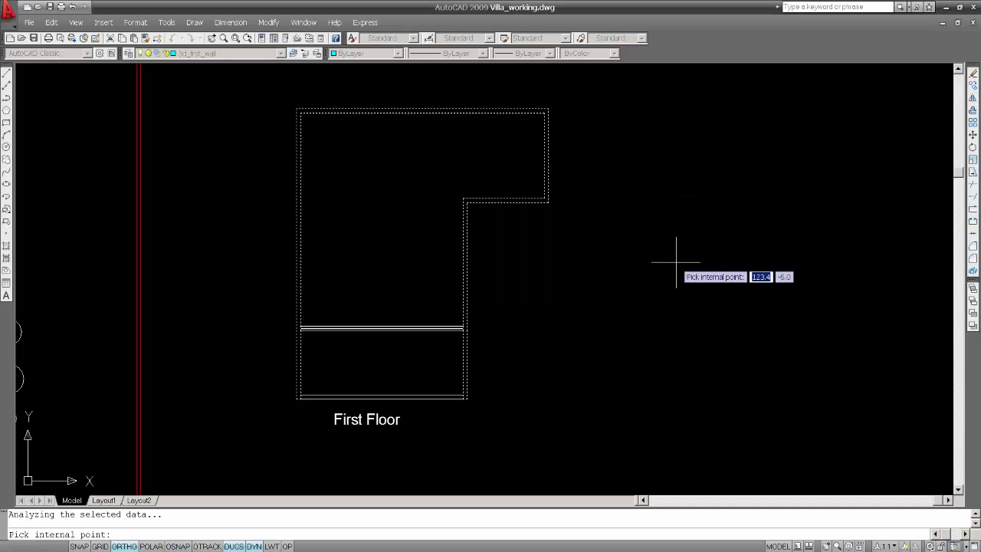
{"action": "key", "text": "Return"}
Turn off every layer except 3d_frst_wall.
{"action": "mouse_move", "coordinate": [595, 320]}
{"action": "middle_mouse_down"}
{"action": "mouse_move", "coordinate": [589, 337]}
{"action": "mouse_move", "coordinate": [562, 331]}
{"action": "mouse_move", "coordinate": [578, 322]}
{"action": "middle_mouse_up"}
{"action": "type", "text": "la"}
{"action": "key", "text": "Return"}
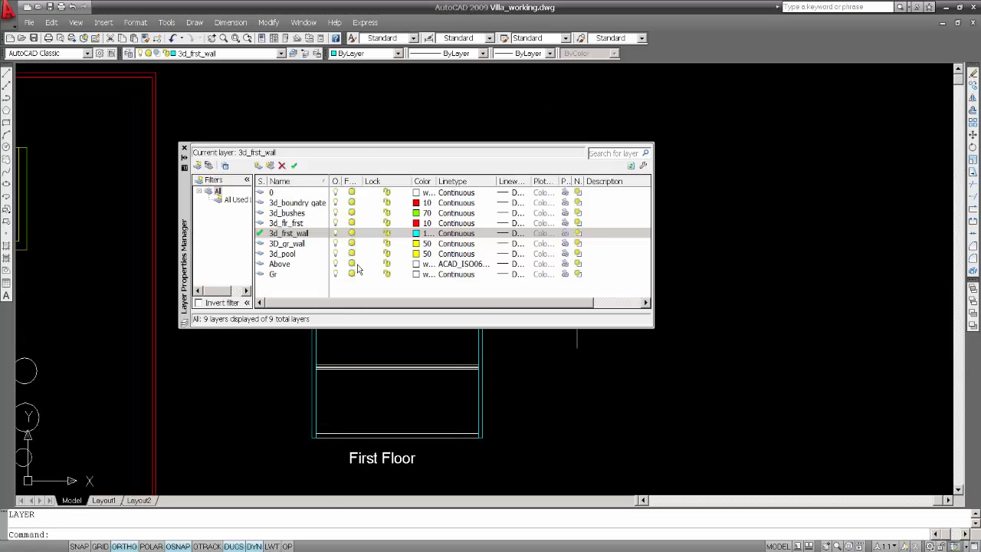
{"action": "right_click", "coordinate": [299, 239]}
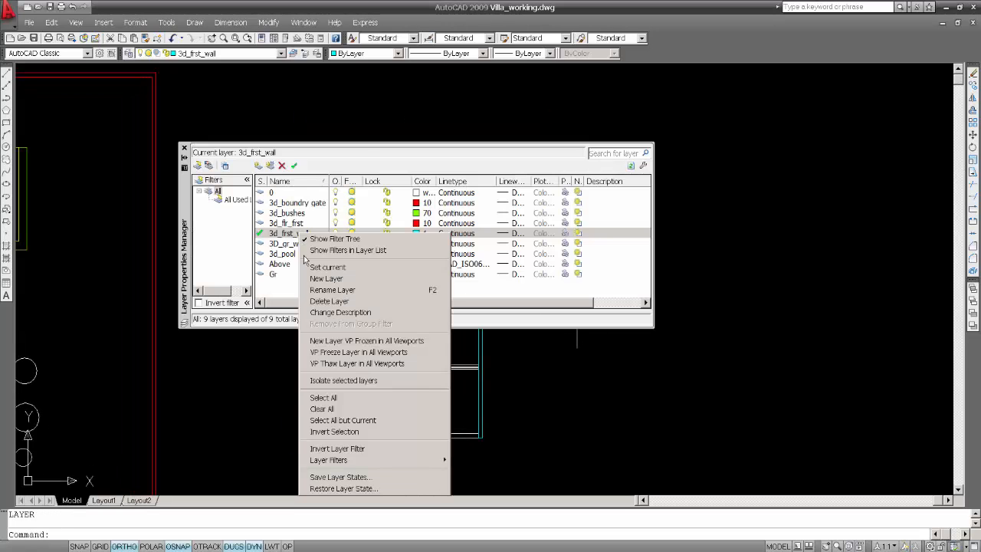
{"action": "left_click", "coordinate": [341, 430]}
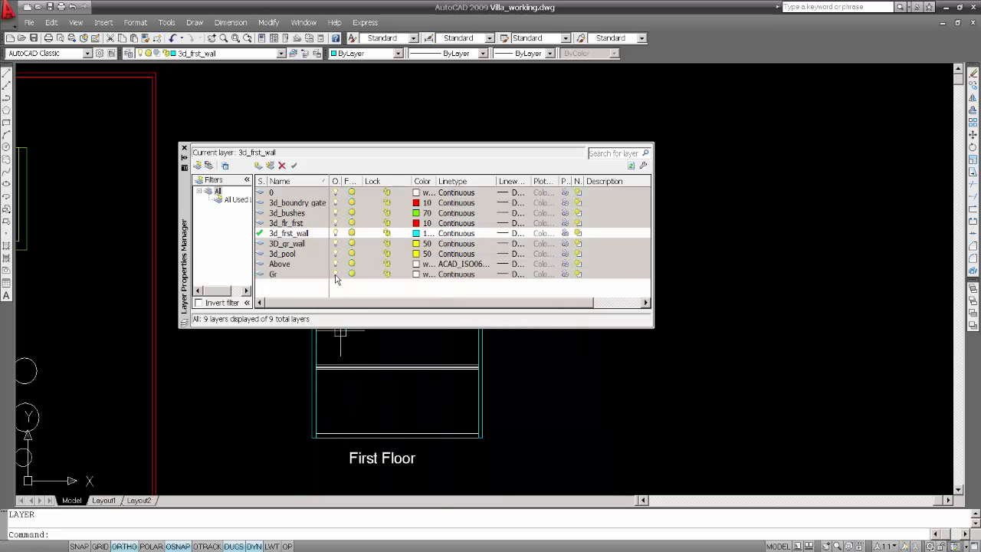
{"action": "left_click", "coordinate": [335, 275]}
{"action": "left_click", "coordinate": [184, 149]}
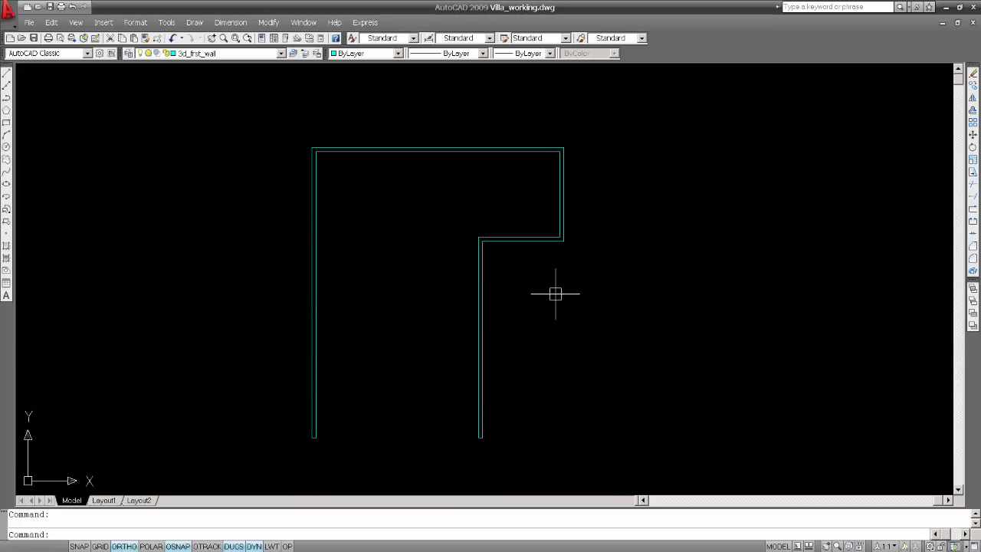
Save the Villa_working drawing with only the first-floor wall outline displayed.
{"action": "mouse_move", "coordinate": [557, 291]}
{"action": "middle_mouse_down"}
{"action": "mouse_move", "coordinate": [526, 287]}
{"action": "mouse_move", "coordinate": [547, 292]}
{"action": "middle_mouse_up"}
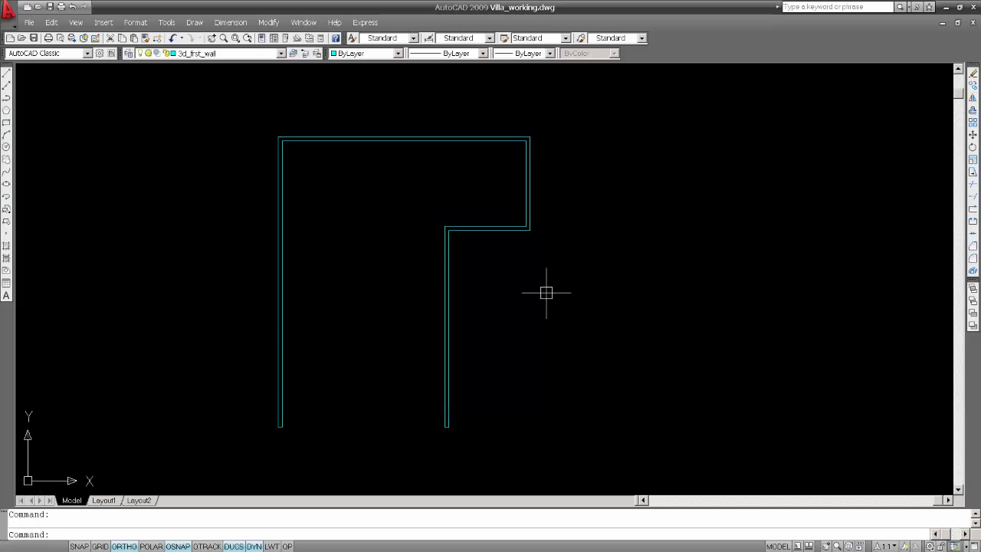
{"action": "key", "text": "ctrl+s"}
{"action": "middle_click_drag", "start_coordinate": [544, 287], "coordinate": [529, 267]}
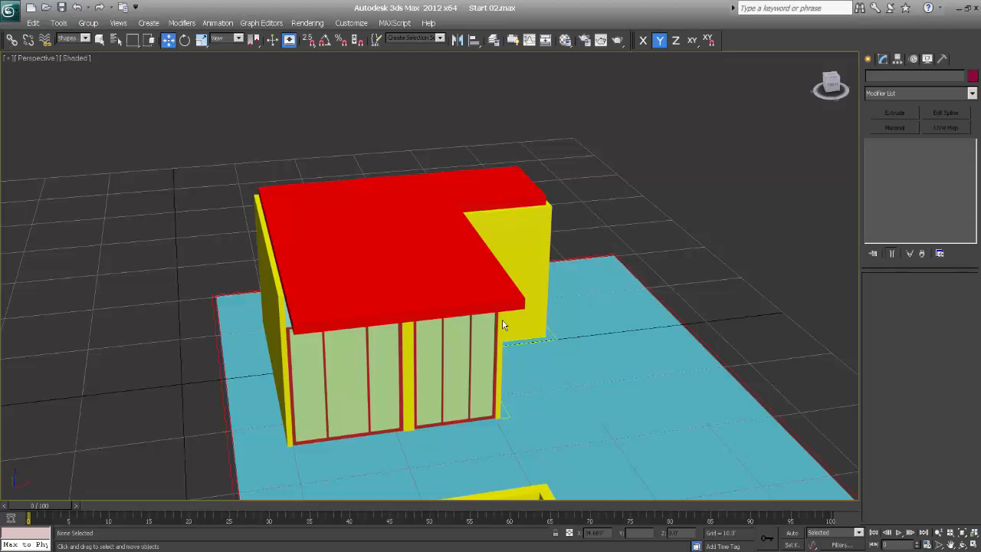
Switch to 3ds Max and import the Villa_working AutoCAD drawing into the villa scene.
{"action": "middle_click_drag", "start_coordinate": [503, 320], "coordinate": [443, 317]}
{"action": "key", "text": "ctrl+i"}
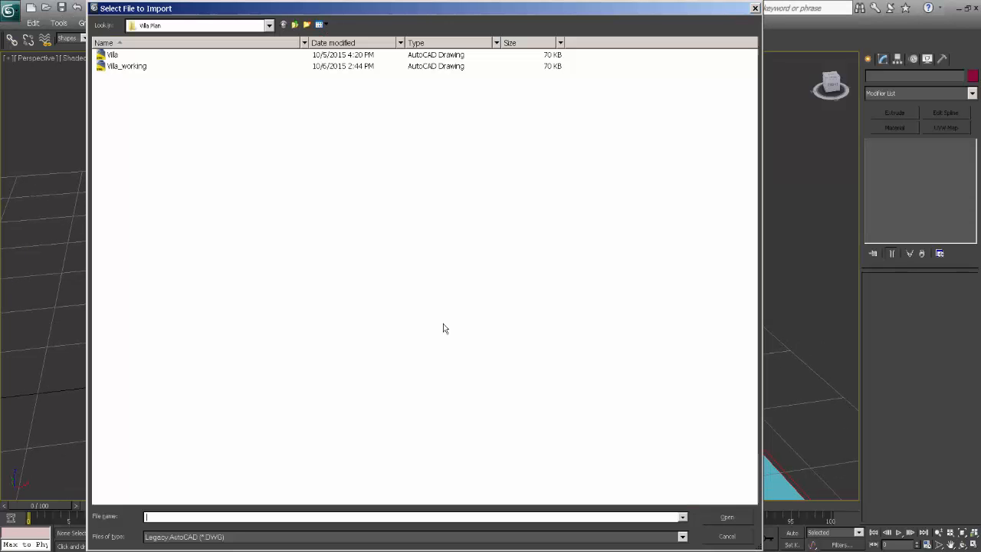
{"action": "double_click", "coordinate": [122, 66]}
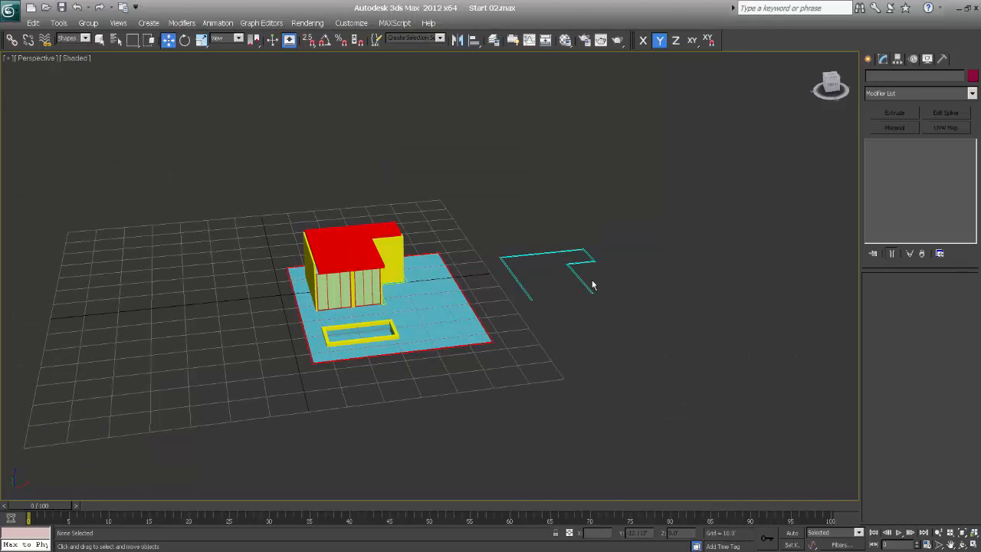
Apply an Extrude modifier to the imported first-floor wall outline.
{"action": "left_click", "coordinate": [578, 276]}
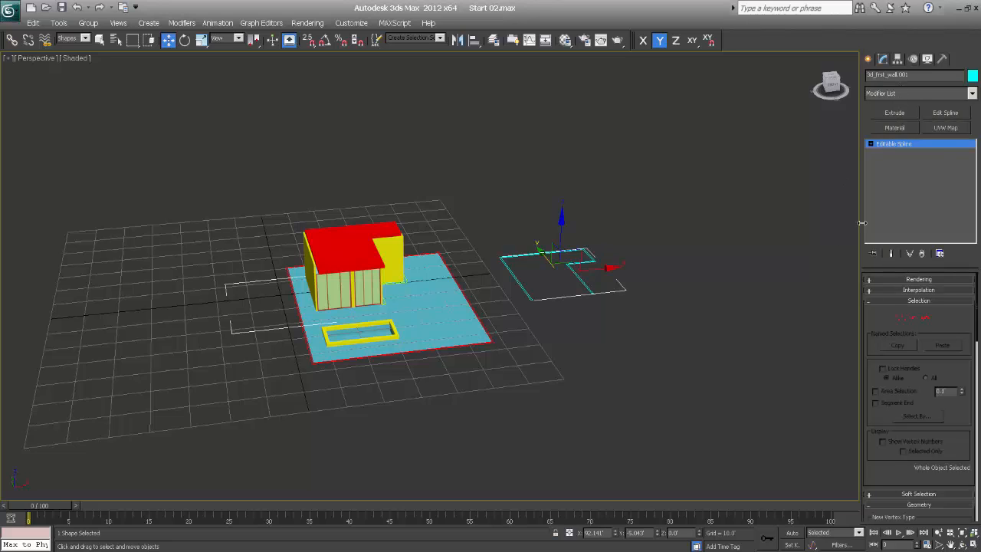
{"action": "left_click", "coordinate": [892, 114]}
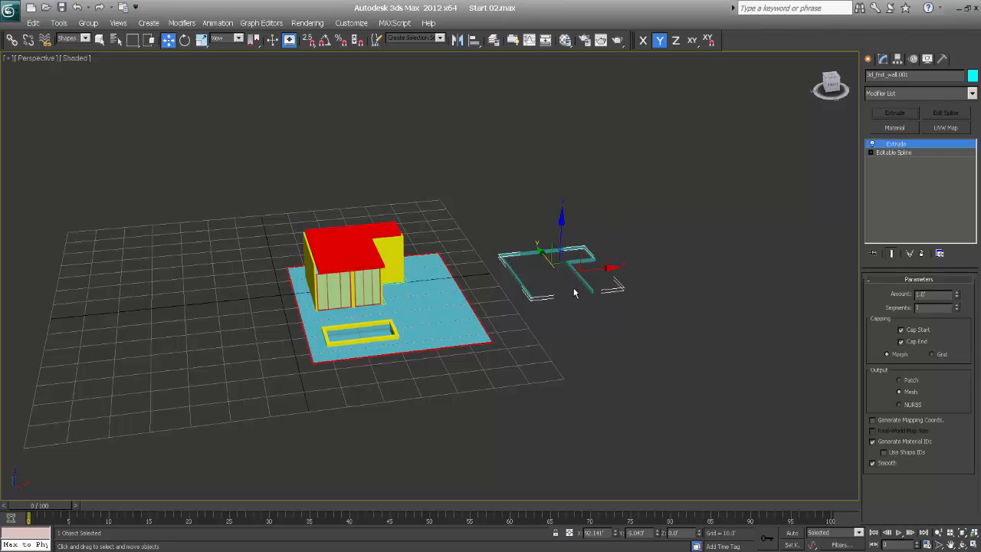
{"action": "scroll", "coordinate": [580, 317], "scroll_direction": "up", "scroll_amount": 5}
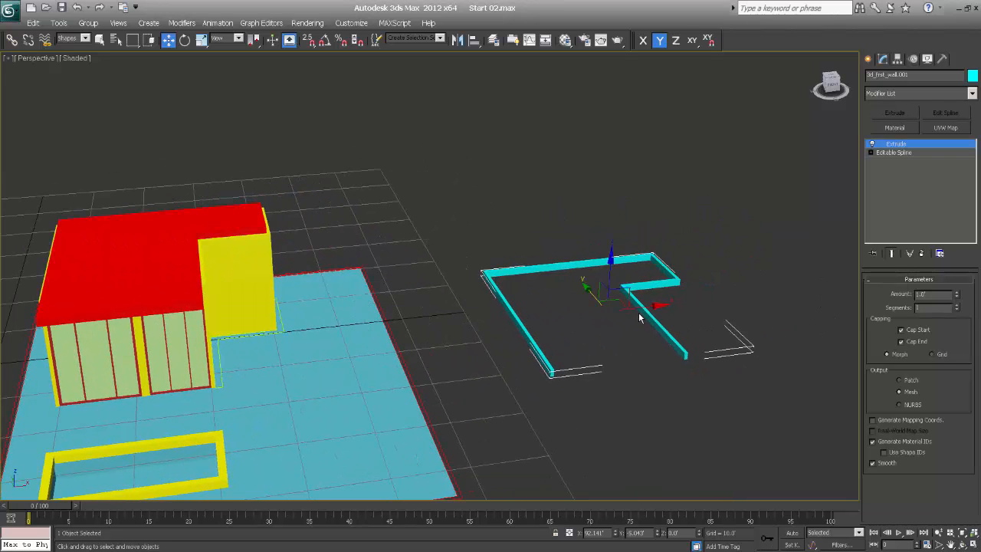
Move the extruded first-floor walls along X roughly onto the villa in a wireframe Top view.
{"action": "key", "text": "t"}
{"action": "key", "text": "z"}
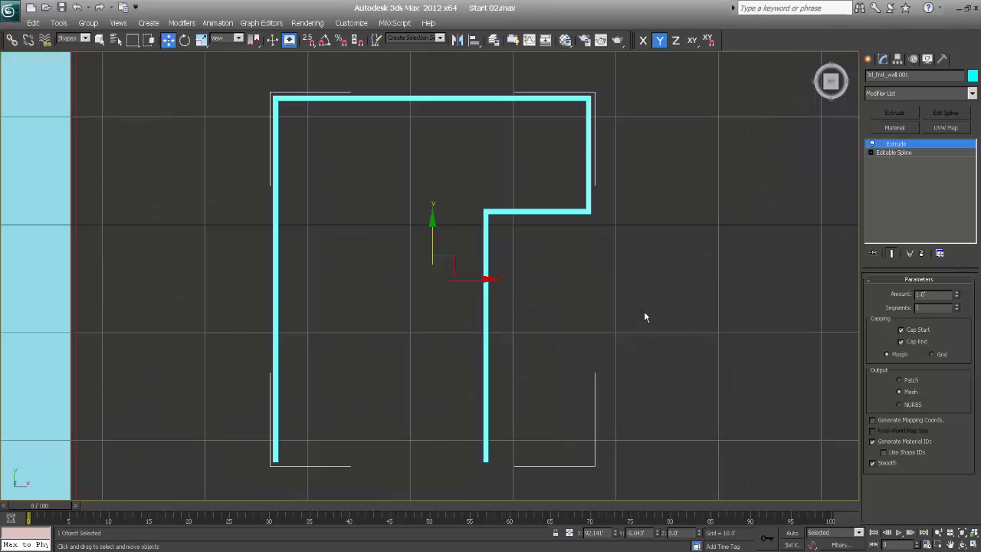
{"action": "scroll", "coordinate": [581, 335], "scroll_direction": "down", "scroll_amount": 6}
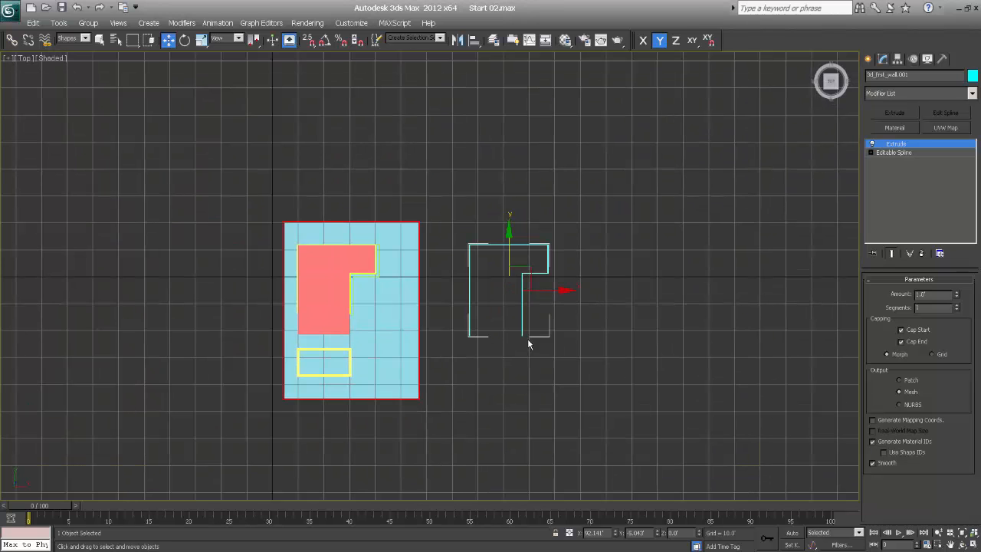
{"action": "key", "text": "F3"}
{"action": "left_click_drag", "start_coordinate": [544, 290], "coordinate": [371, 274]}
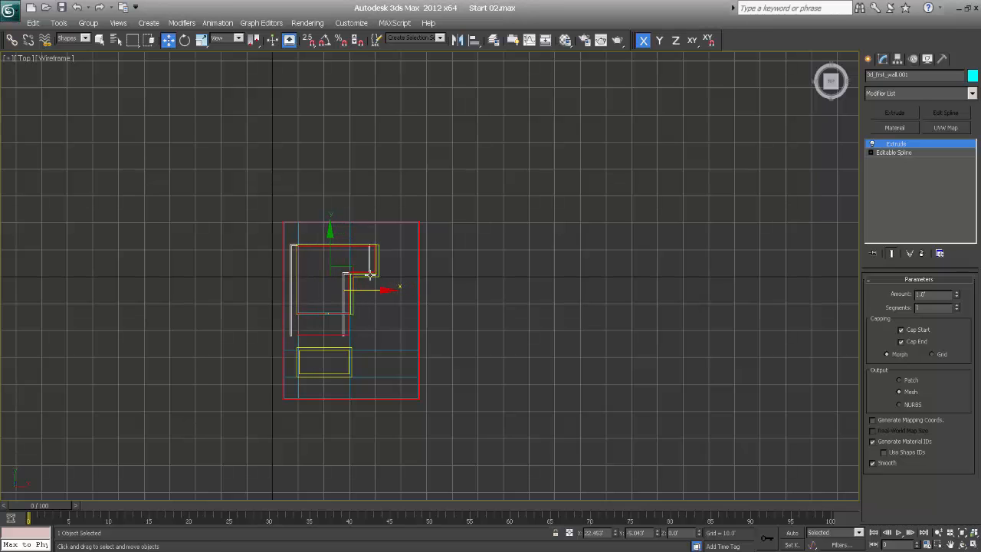
Lock the selection and, with snapping on, align the first-floor walls' rear right outer corner along X with the ground-floor wall's outer corner.
{"action": "scroll", "coordinate": [371, 274], "scroll_direction": "up", "scroll_amount": 10}
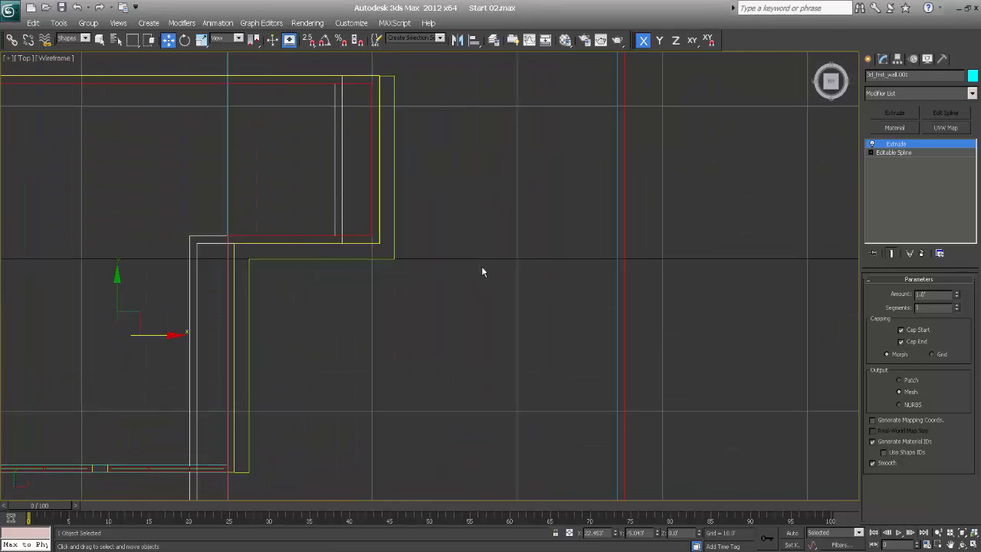
{"action": "middle_click_drag", "start_coordinate": [447, 207], "coordinate": [480, 256]}
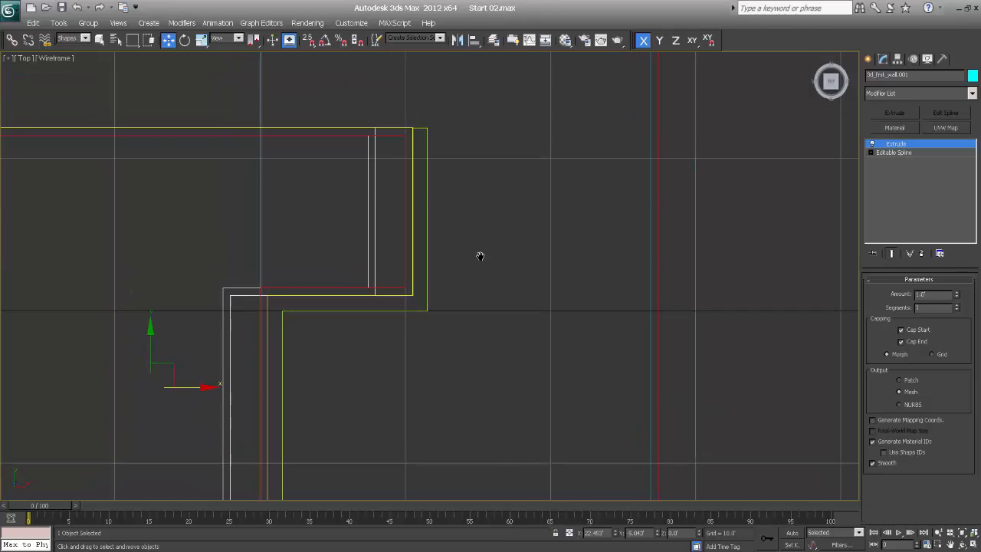
{"action": "key", "text": "space"}
{"action": "scroll", "coordinate": [361, 233], "scroll_direction": "up", "scroll_amount": 5}
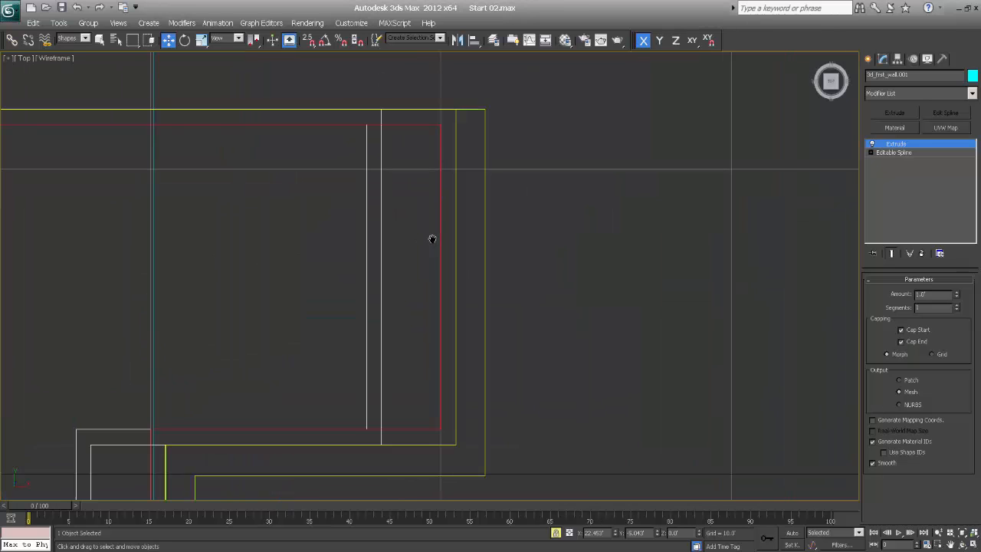
{"action": "middle_click_drag", "start_coordinate": [439, 244], "coordinate": [429, 273]}
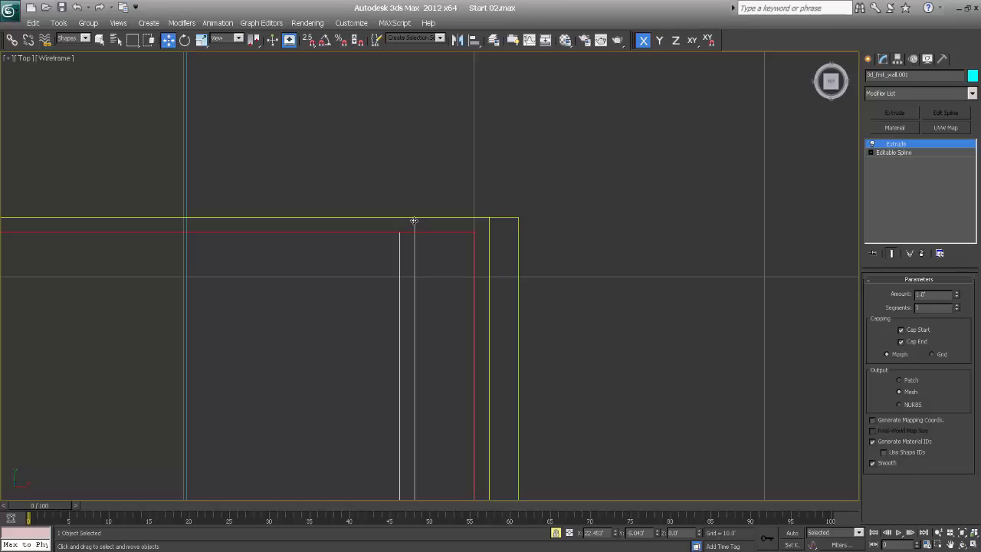
{"action": "key", "text": "s"}
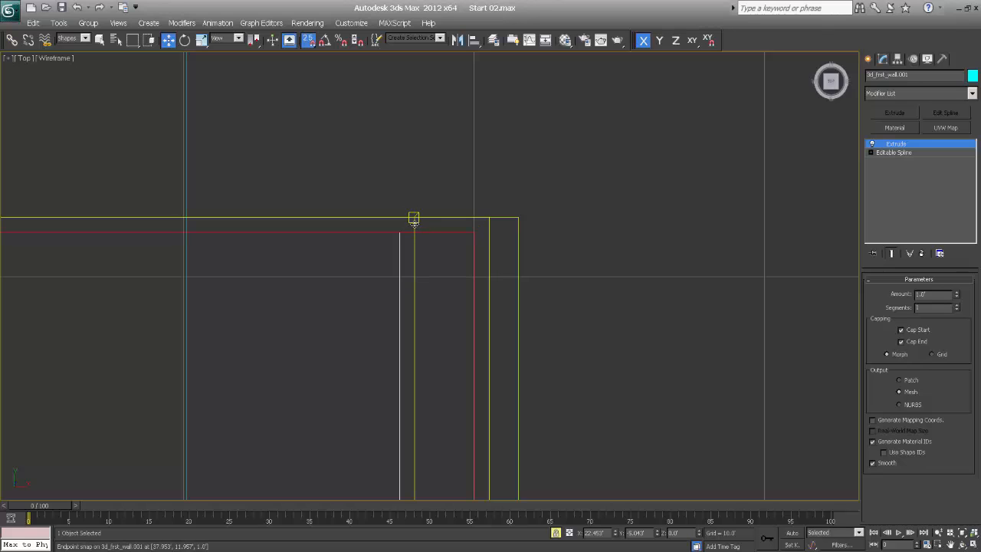
{"action": "left_click_drag", "start_coordinate": [414, 220], "coordinate": [489, 217]}
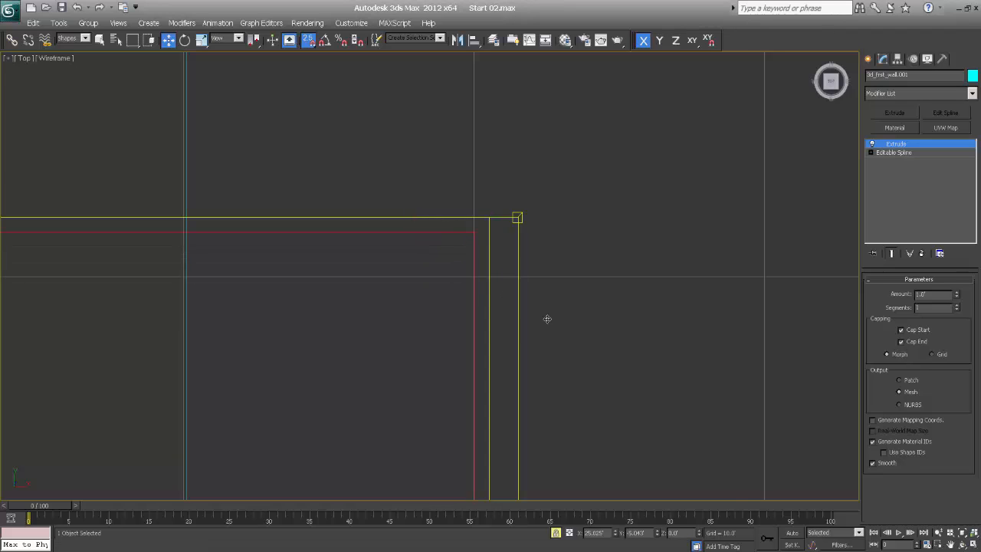
Switch to the Front view and, with snapping off, raise the first-floor walls roughly to the top of the ground-floor walls.
{"action": "middle_click_drag", "start_coordinate": [547, 319], "coordinate": [478, 217]}
{"action": "scroll", "coordinate": [543, 289], "scroll_direction": "down", "scroll_amount": 3}
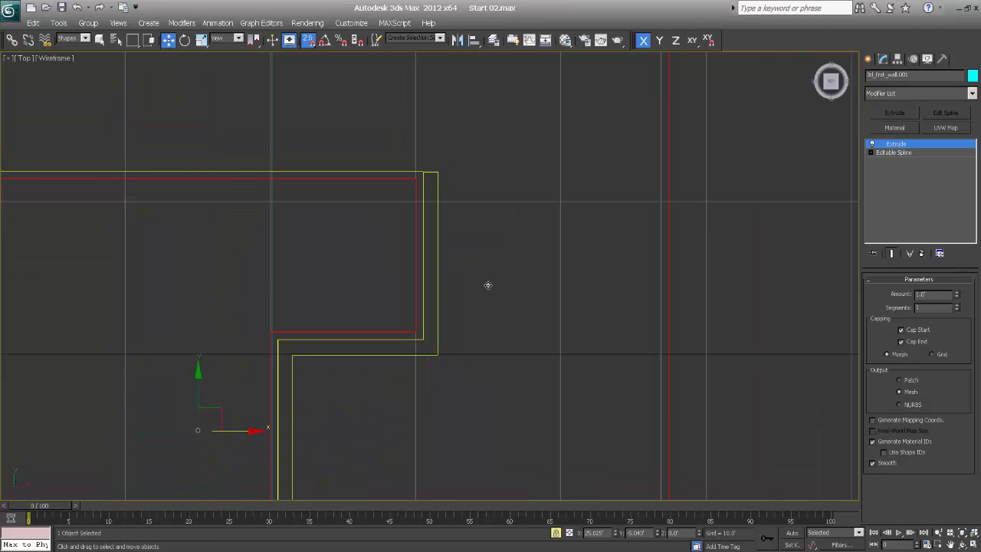
{"action": "middle_click_drag", "start_coordinate": [490, 338], "coordinate": [529, 270]}
{"action": "key", "text": "f"}
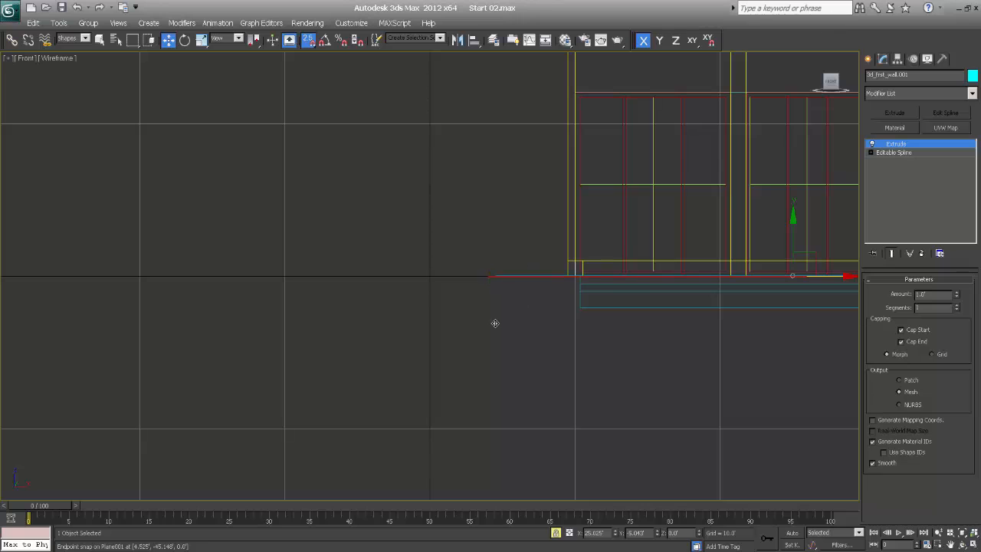
{"action": "middle_click_drag", "start_coordinate": [567, 320], "coordinate": [379, 373]}
{"action": "middle_click_drag", "start_coordinate": [554, 350], "coordinate": [473, 386]}
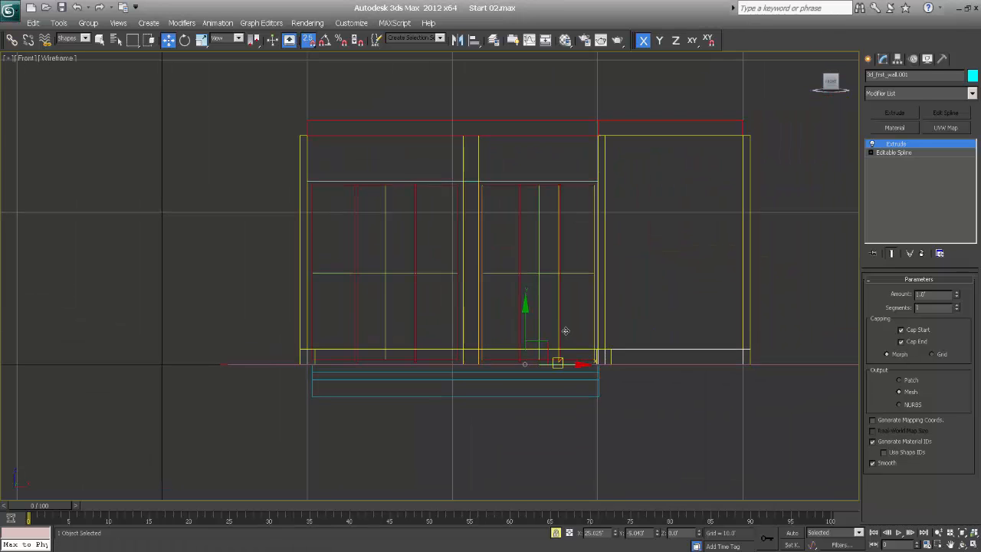
{"action": "key", "text": "s"}
{"action": "middle_click_drag", "start_coordinate": [563, 311], "coordinate": [526, 327]}
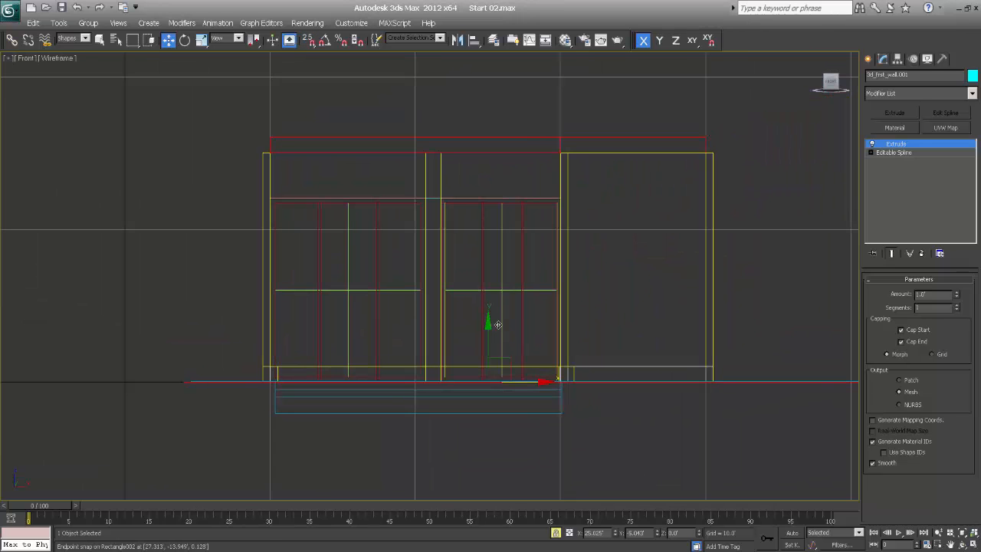
{"action": "left_click_drag", "start_coordinate": [491, 326], "coordinate": [491, 102]}
With snapping on, align the first-floor walls' lower left corner vertically with the top edge of the ground-floor wall.
{"action": "scroll", "coordinate": [491, 229], "scroll_direction": "up", "scroll_amount": 6}
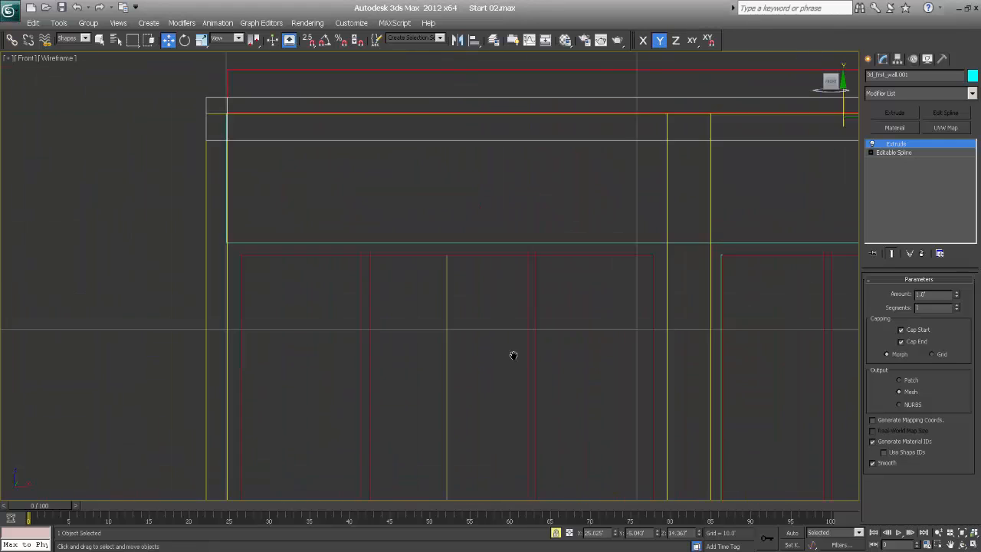
{"action": "scroll", "coordinate": [302, 254], "scroll_direction": "up", "scroll_amount": 2}
{"action": "middle_click_drag", "start_coordinate": [270, 200], "coordinate": [394, 294]}
{"action": "middle_click_drag", "start_coordinate": [223, 211], "coordinate": [348, 342]}
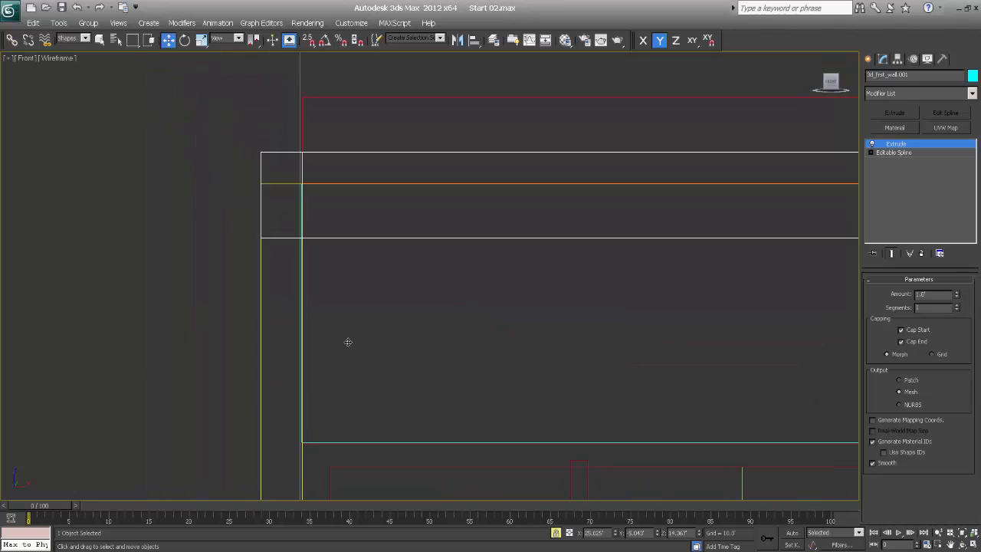
{"action": "key", "text": "s"}
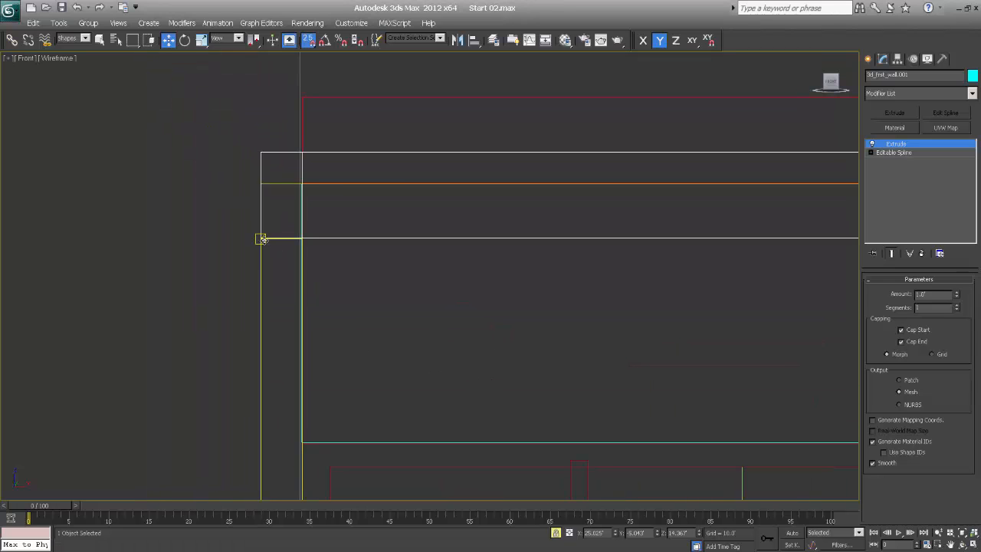
{"action": "left_click_drag", "start_coordinate": [261, 237], "coordinate": [266, 182]}
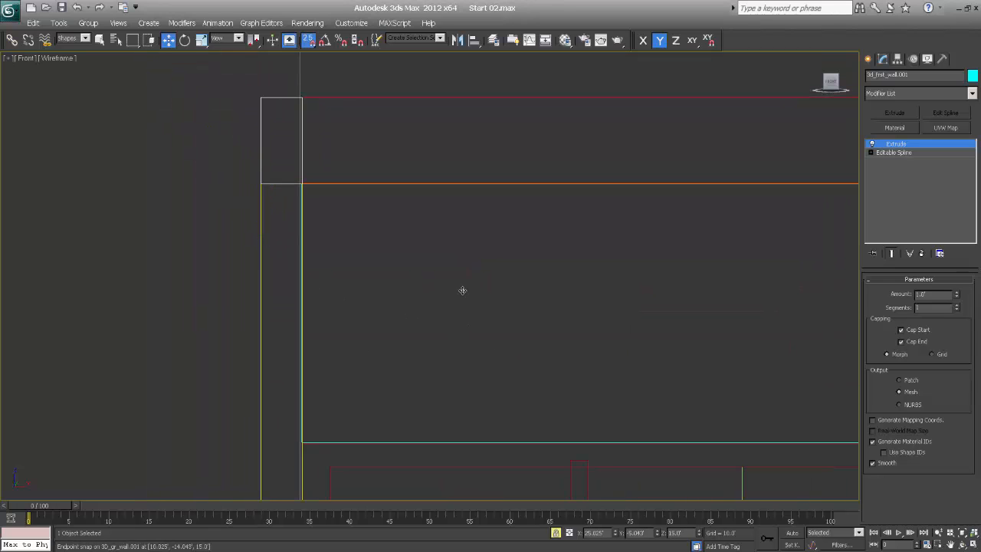
Turn snapping off and set the first-floor walls' Extrude amount to 12'.
{"action": "middle_click_drag", "start_coordinate": [462, 291], "coordinate": [374, 379]}
{"action": "scroll", "coordinate": [420, 390], "scroll_direction": "down", "scroll_amount": 3}
{"action": "scroll", "coordinate": [373, 379], "scroll_direction": "down", "scroll_amount": 3}
{"action": "middle_click_drag", "start_coordinate": [603, 378], "coordinate": [499, 342]}
{"action": "left_click", "coordinate": [308, 40]}
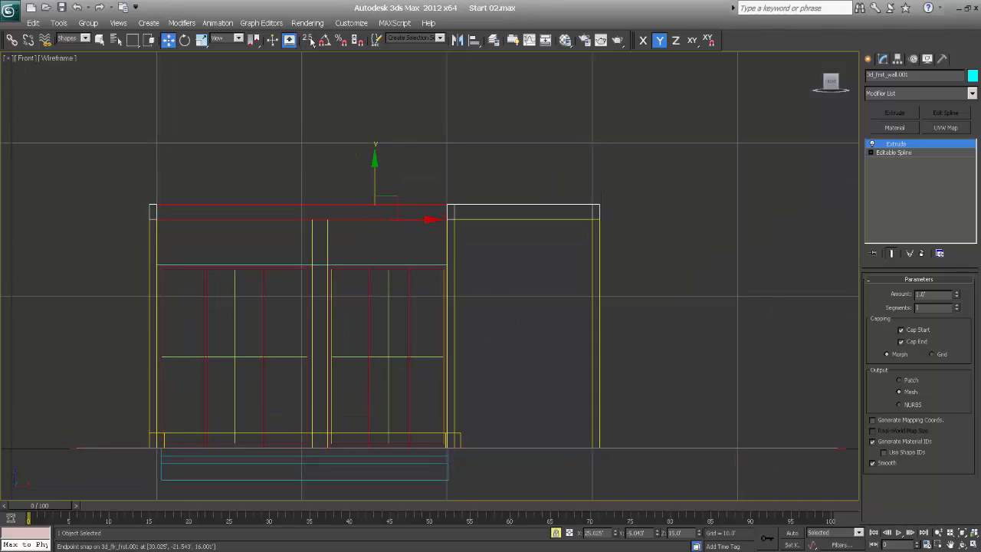
{"action": "middle_click_drag", "start_coordinate": [470, 191], "coordinate": [463, 242]}
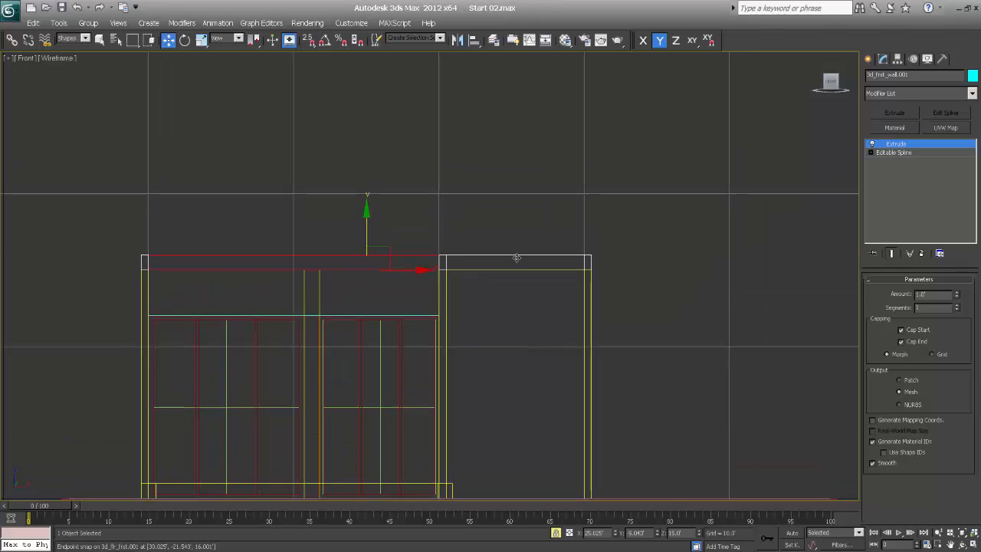
{"action": "left_click", "coordinate": [924, 293]}
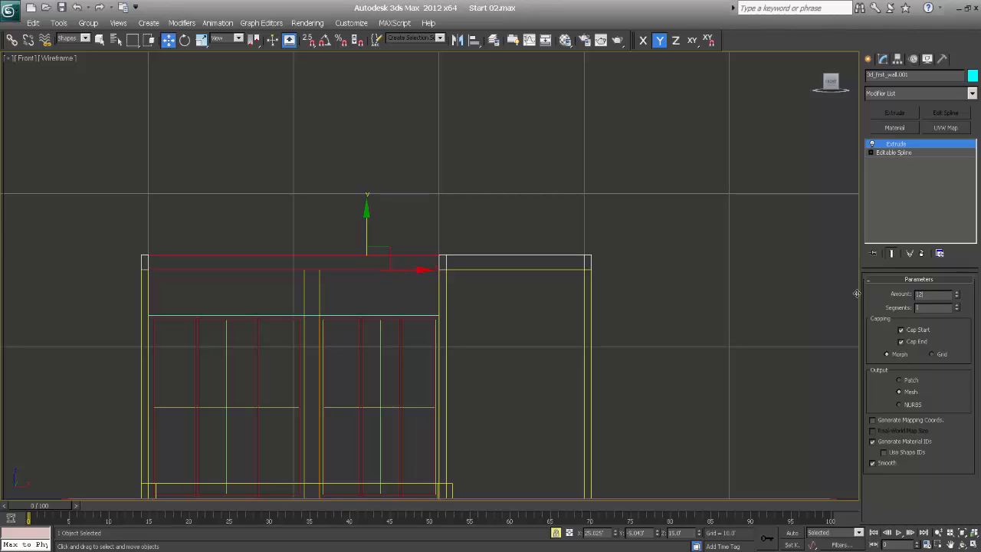
{"action": "key", "text": "Return"}
{"action": "middle_click_drag", "start_coordinate": [592, 355], "coordinate": [543, 294]}
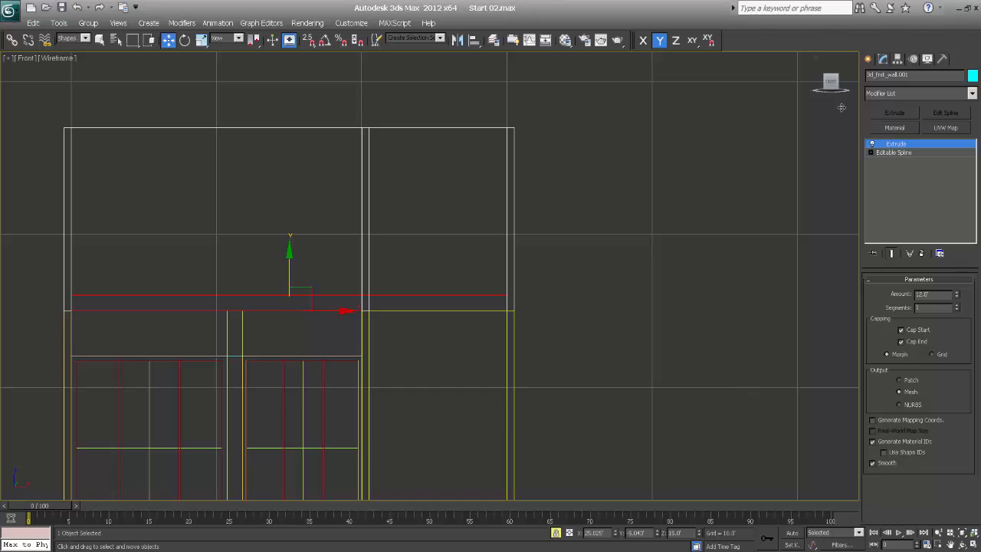
Examine the extruded first-floor walls on the villa in a shaded Perspective view, orbiting around the front.
{"action": "left_click", "coordinate": [869, 59]}
{"action": "mouse_move", "coordinate": [517, 283]}
{"action": "middle_mouse_down"}
{"action": "mouse_move", "coordinate": [492, 293]}
{"action": "mouse_move", "coordinate": [510, 384]}
{"action": "mouse_move", "coordinate": [379, 409]}
{"action": "mouse_move", "coordinate": [380, 396]}
{"action": "middle_mouse_up"}
{"action": "key", "text": "p"}
{"action": "key", "text": "F3"}
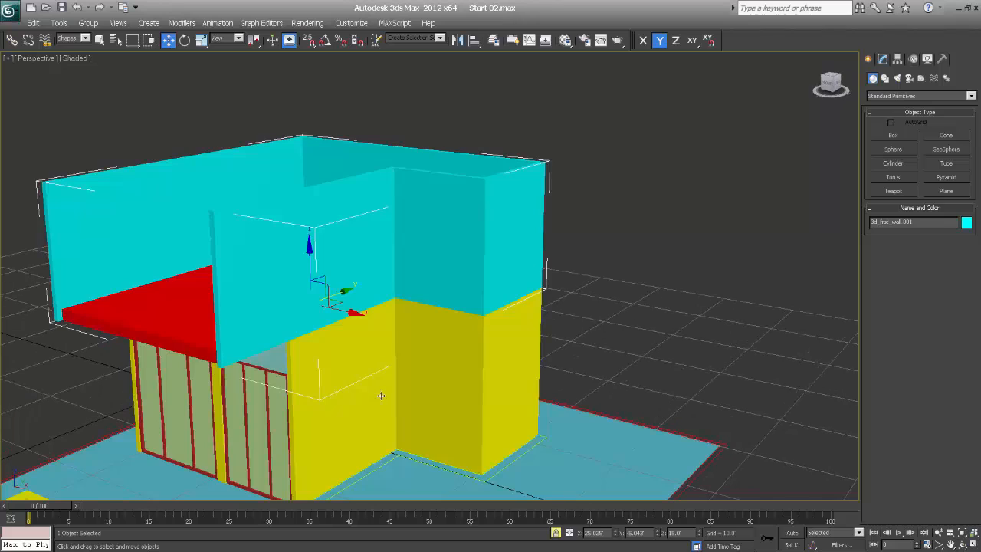
{"action": "middle_click_drag", "start_coordinate": [315, 381], "coordinate": [467, 385], "text": "alt"}
{"action": "middle_click_drag", "start_coordinate": [246, 355], "coordinate": [317, 368], "text": "alt"}
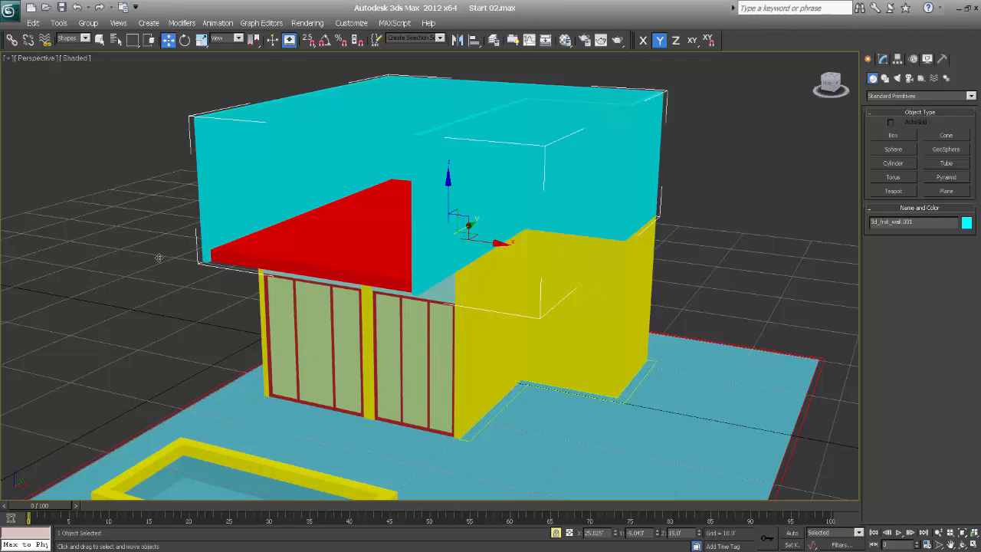
Unlock the selection, set the selection filter to All, and select the left front window's glass plane.
{"action": "key", "text": "space"}
{"action": "left_click", "coordinate": [185, 309]}
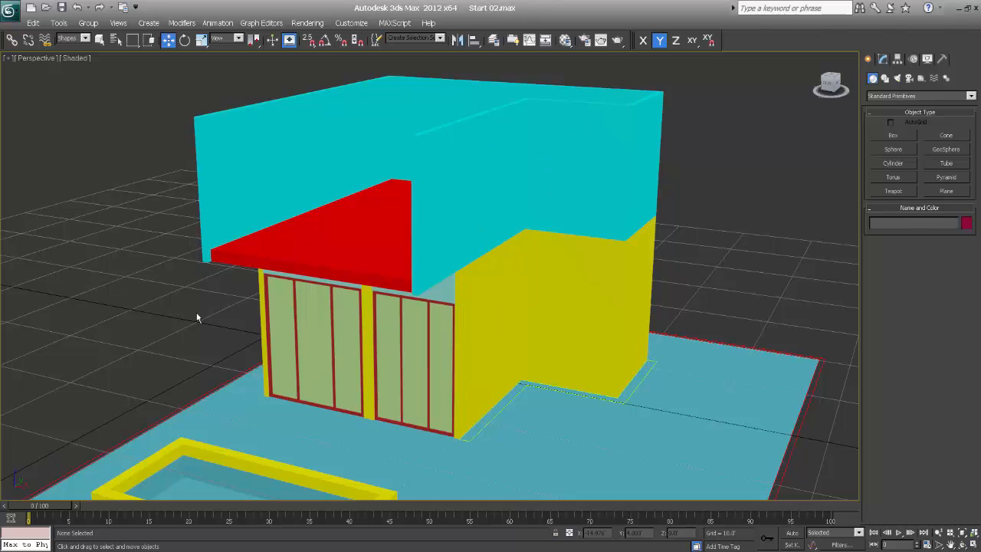
{"action": "left_click", "coordinate": [303, 337]}
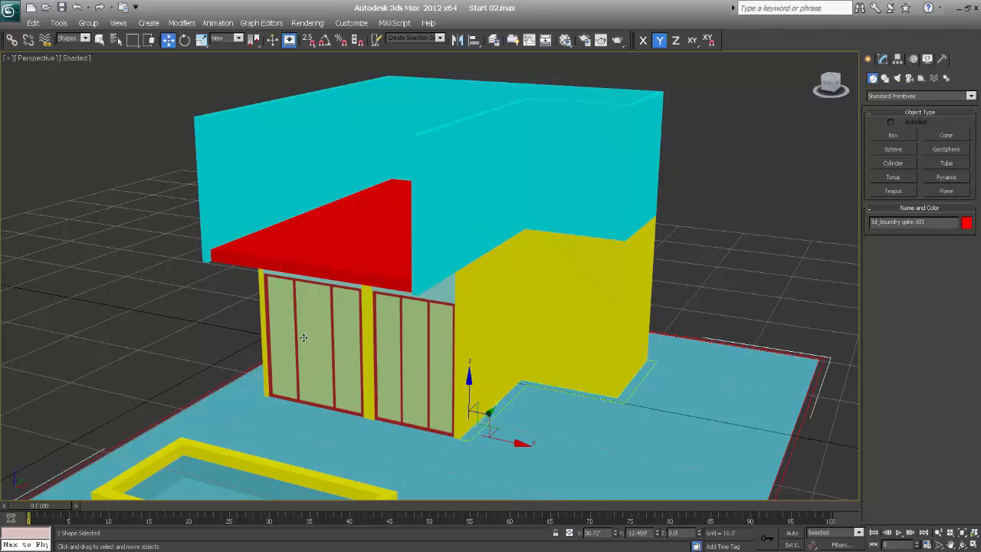
{"action": "left_click", "coordinate": [77, 38]}
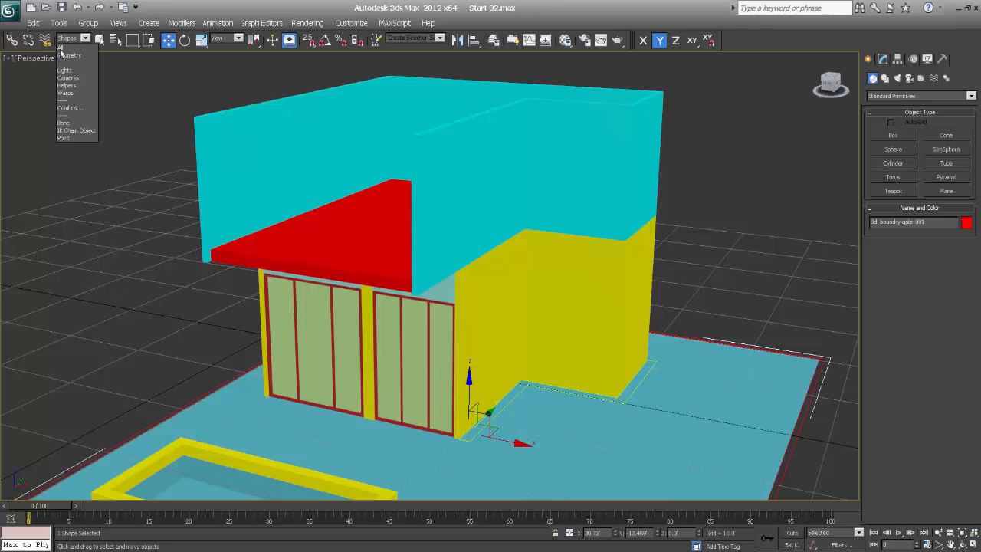
{"action": "left_click", "coordinate": [59, 48]}
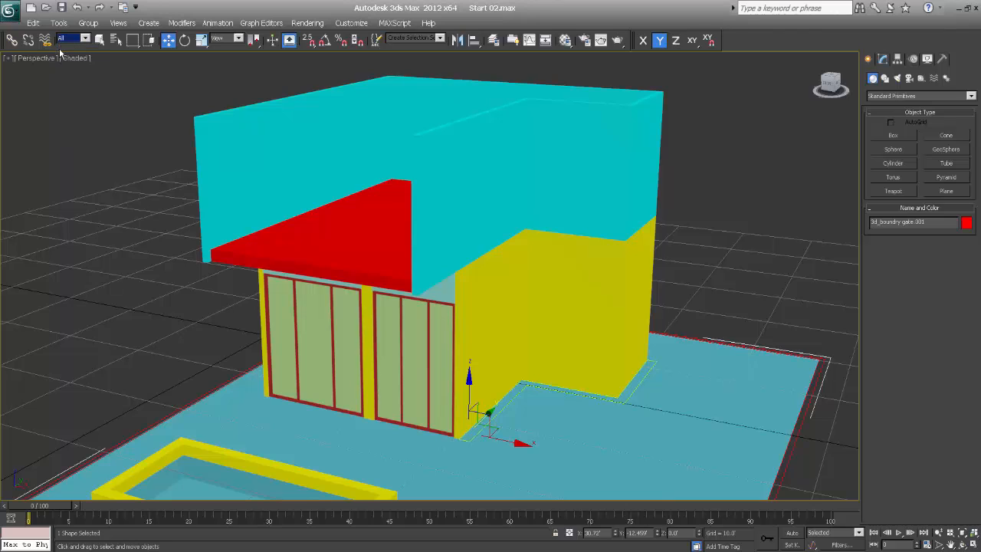
{"action": "left_click", "coordinate": [184, 328]}
{"action": "left_click", "coordinate": [286, 345]}
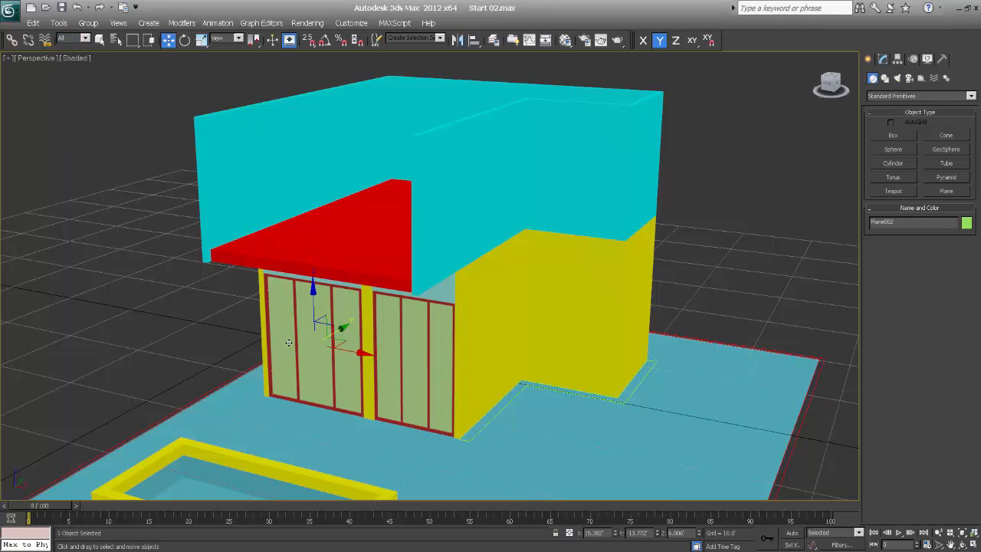
Switch the view to wireframe and rename the left front window's glass plane as Glass.
{"action": "key", "text": "F3"}
{"action": "scroll", "coordinate": [300, 330], "scroll_direction": "up", "scroll_amount": 10}
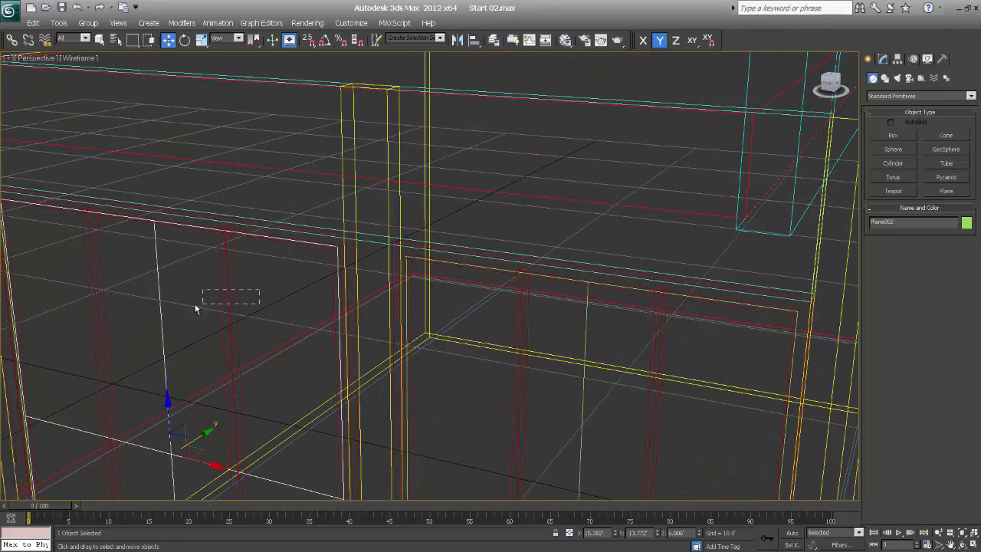
{"action": "left_click_drag", "start_coordinate": [194, 304], "coordinate": [144, 304]}
{"action": "scroll", "coordinate": [245, 328], "scroll_direction": "down", "scroll_amount": 4}
{"action": "middle_click_drag", "start_coordinate": [271, 327], "coordinate": [263, 272]}
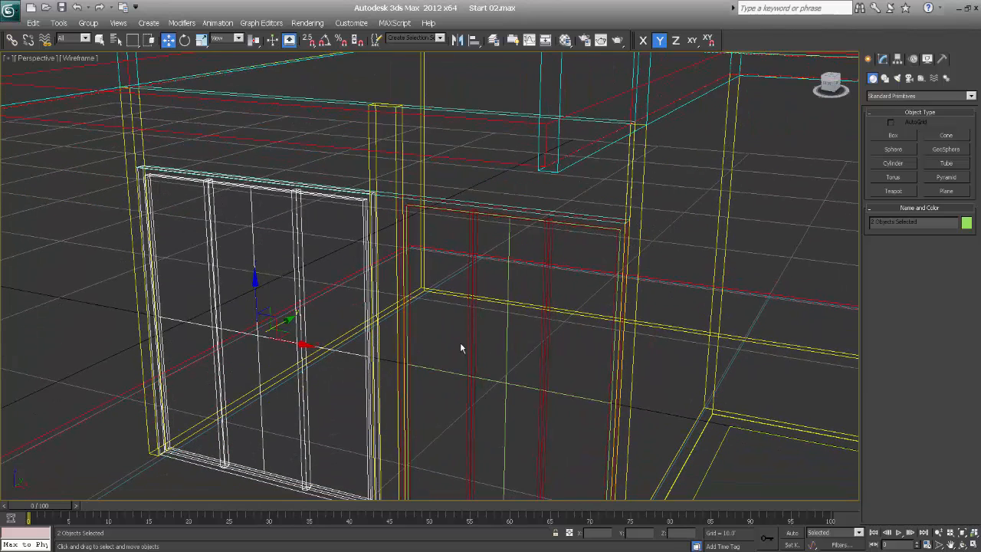
{"action": "left_click", "coordinate": [271, 259]}
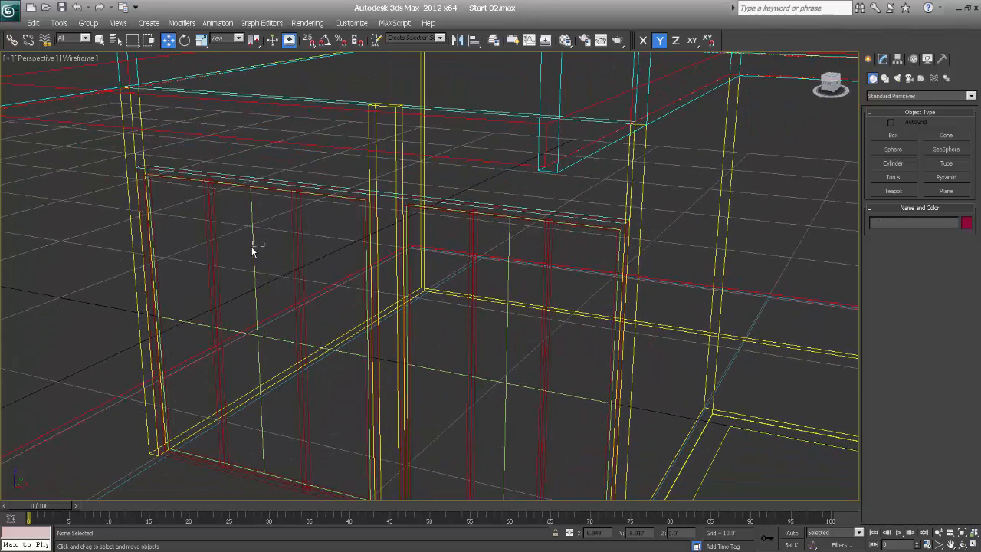
{"action": "left_click", "coordinate": [255, 249]}
{"action": "double_click", "coordinate": [891, 224]}
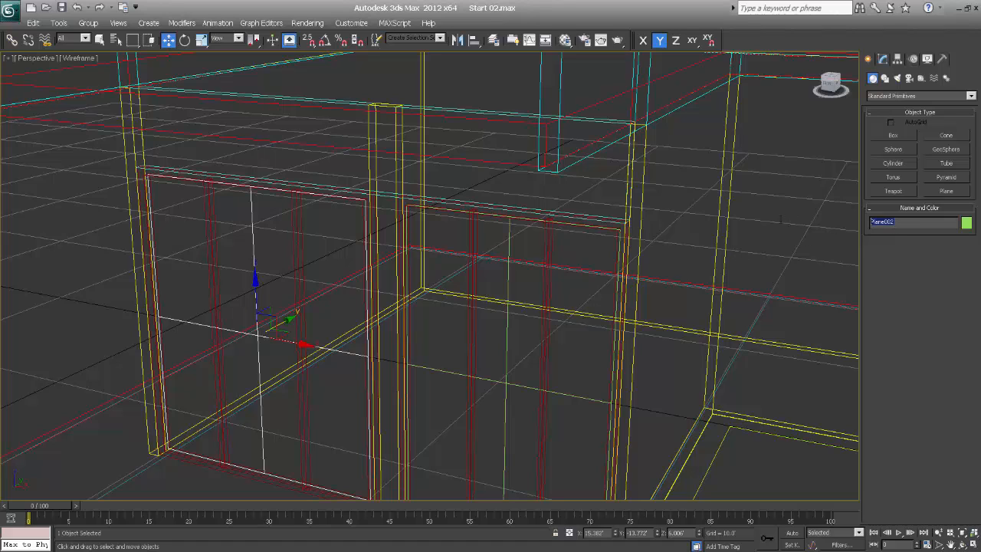
{"action": "type", "text": "Glass"}
Rename the right front window's glass plane as Glass and clear the selection.
{"action": "left_click", "coordinate": [505, 386]}
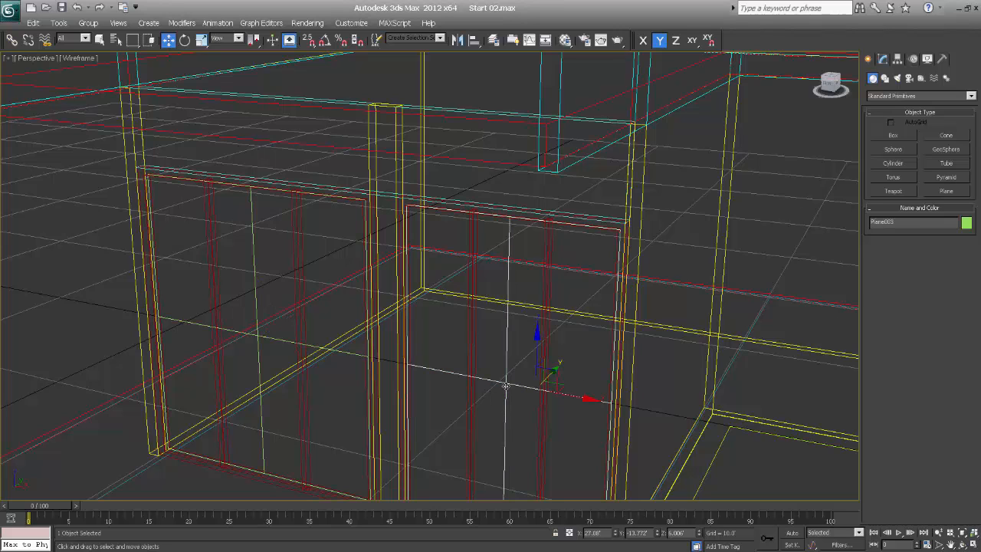
{"action": "double_click", "coordinate": [923, 222]}
{"action": "type", "text": "Glass"}
{"action": "left_click", "coordinate": [482, 366]}
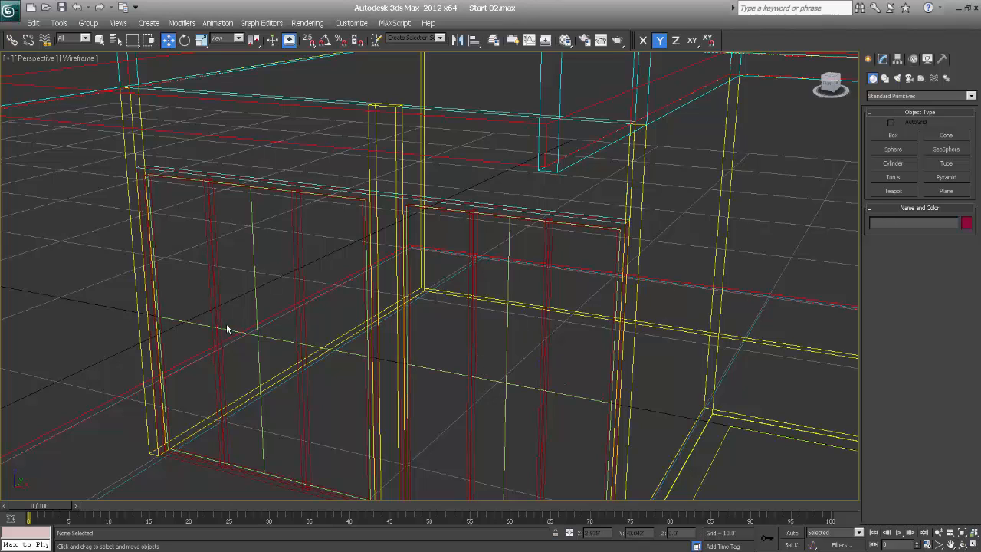
Select the left front window's frame and glass and group them under the name Window01.
{"action": "left_click_drag", "start_coordinate": [224, 313], "coordinate": [201, 328]}
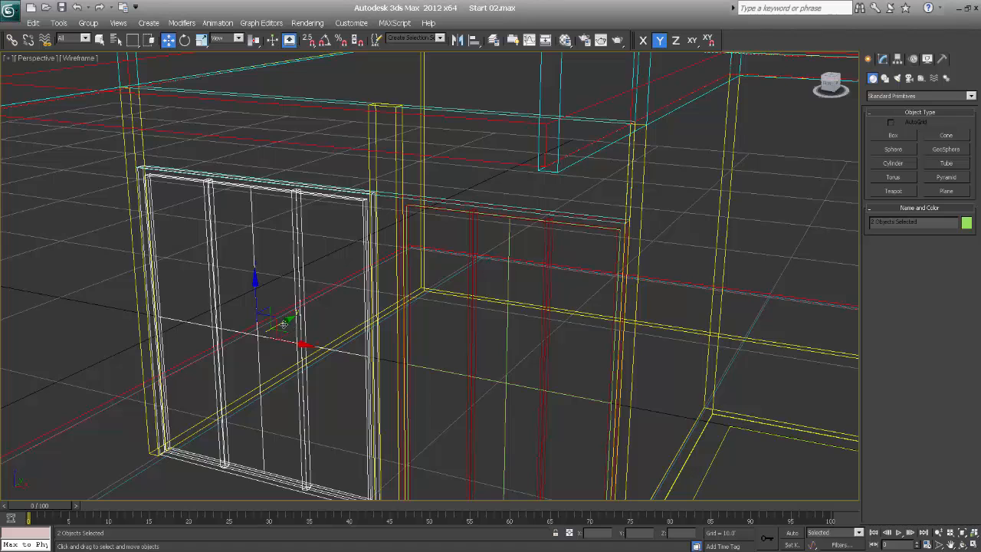
{"action": "left_click_drag", "start_coordinate": [292, 343], "coordinate": [125, 311]}
{"action": "key", "text": "ctrl+z"}
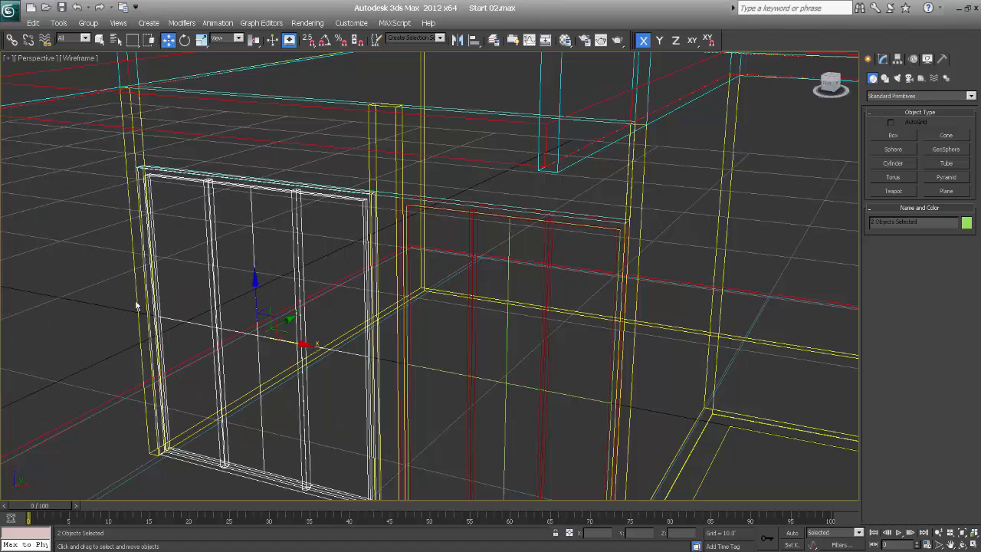
{"action": "left_click", "coordinate": [86, 24]}
{"action": "left_click", "coordinate": [96, 36]}
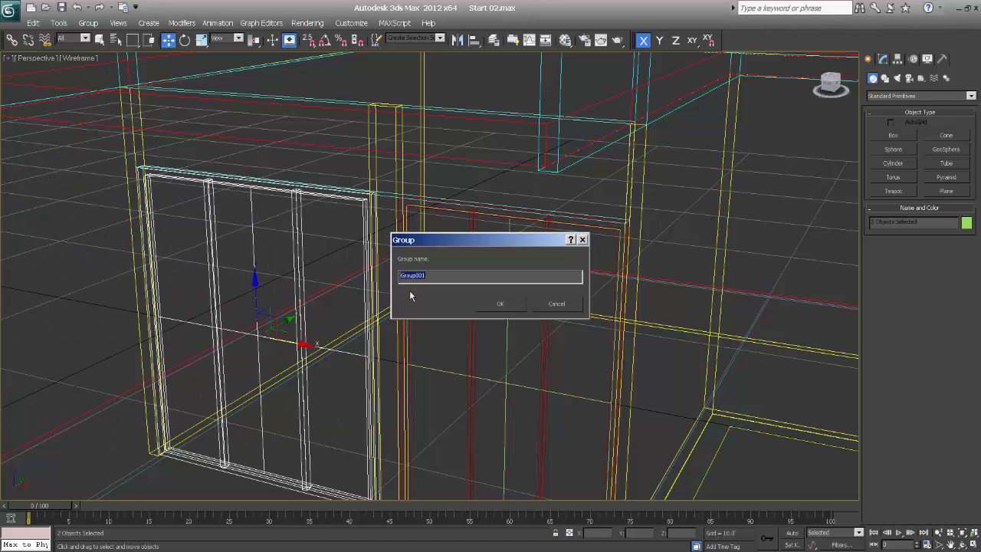
{"action": "type", "text": "Window01"}
{"action": "key", "text": "Return"}
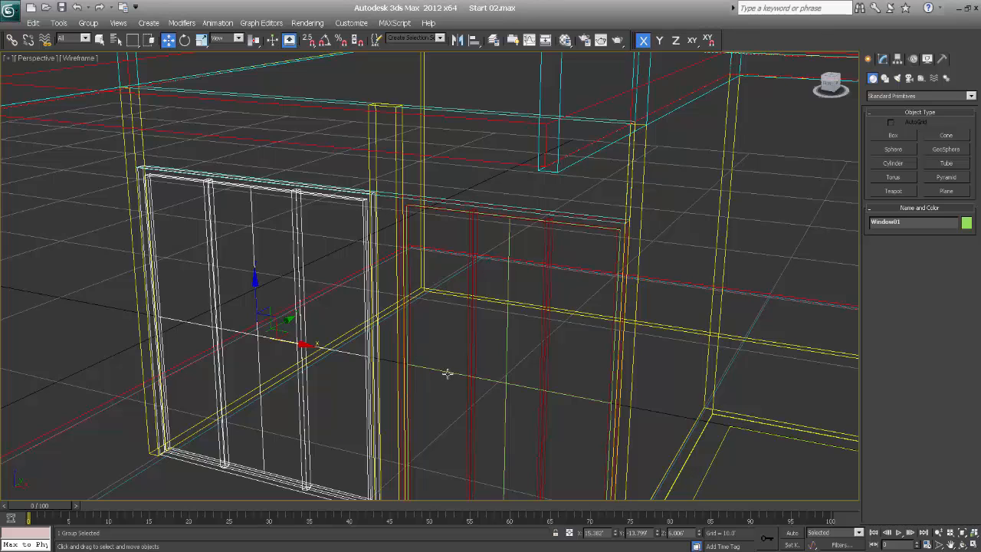
Select the right front window's frame and glass together, checking the selection with a cancelled move along X.
{"action": "left_click_drag", "start_coordinate": [460, 371], "coordinate": [506, 380]}
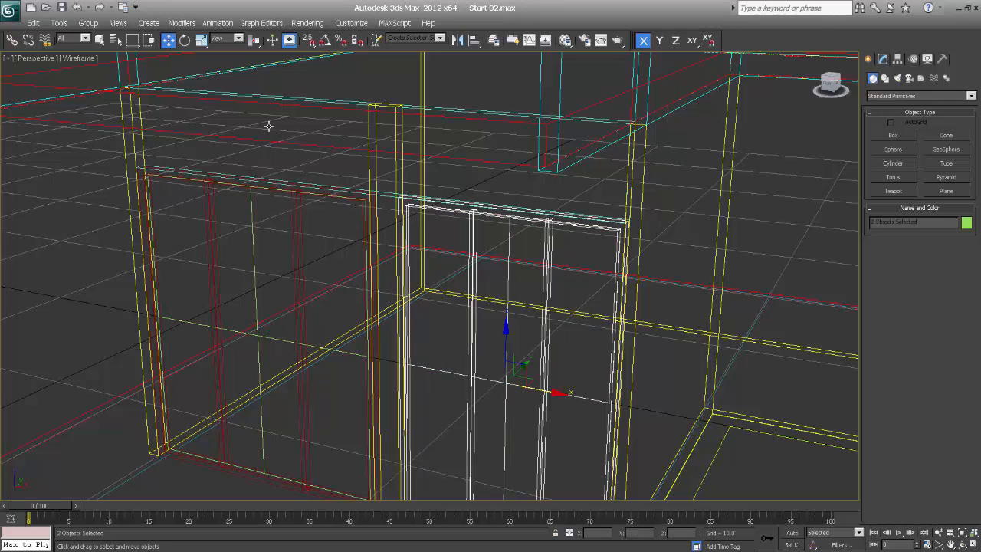
{"action": "left_click_drag", "start_coordinate": [562, 393], "coordinate": [719, 436]}
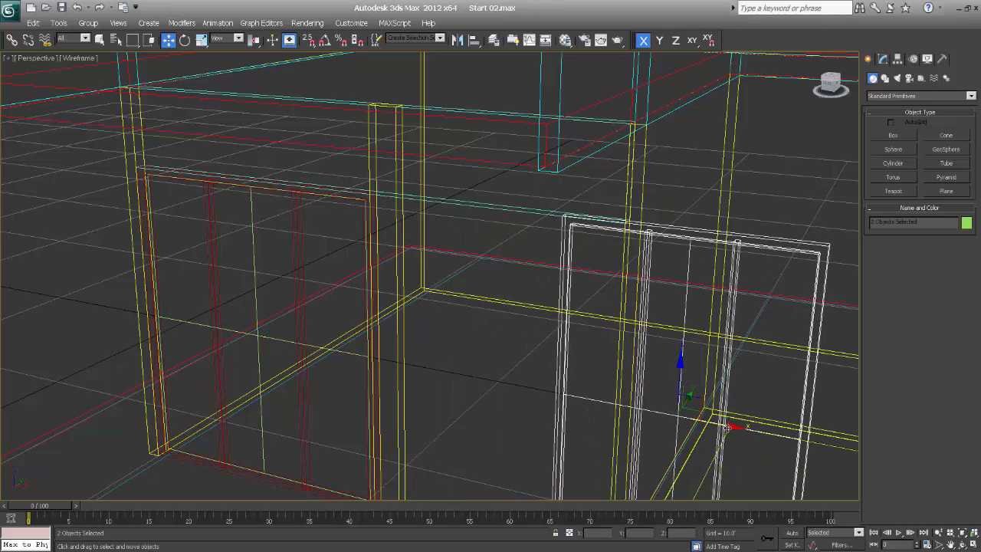
{"action": "right_click", "coordinate": [719, 436]}
Move the selected right window's frame and glass along X away from the opening as a test and undo the move.
{"action": "middle_click_drag", "start_coordinate": [566, 363], "coordinate": [500, 300]}
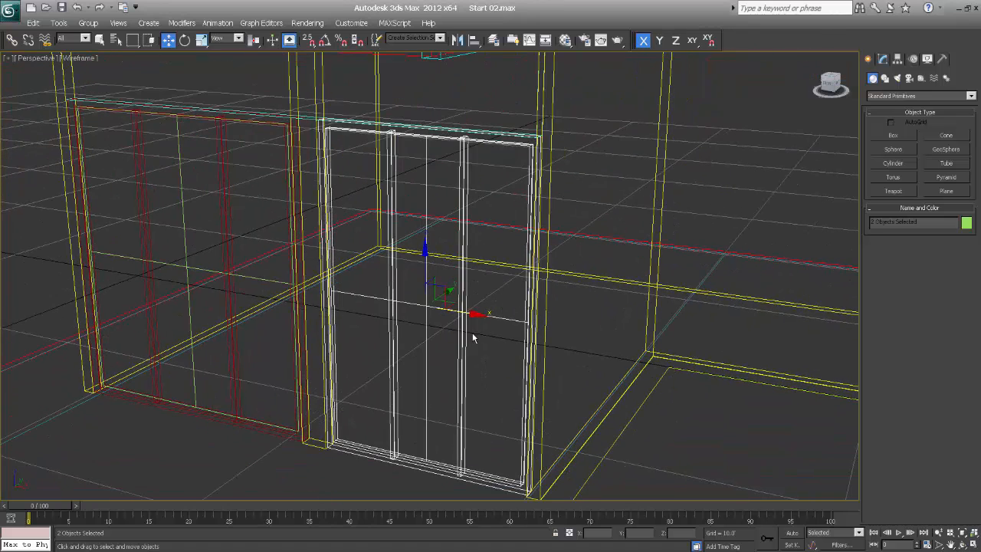
{"action": "middle_click_drag", "start_coordinate": [472, 333], "coordinate": [473, 338]}
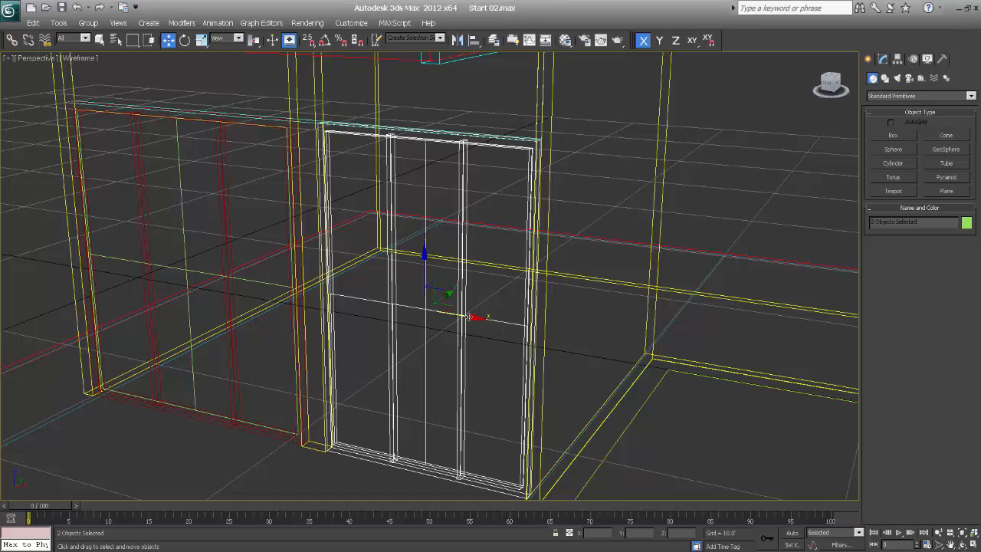
{"action": "scroll", "coordinate": [469, 317], "scroll_direction": "down", "scroll_amount": 2}
{"action": "left_click_drag", "start_coordinate": [469, 317], "coordinate": [646, 343]}
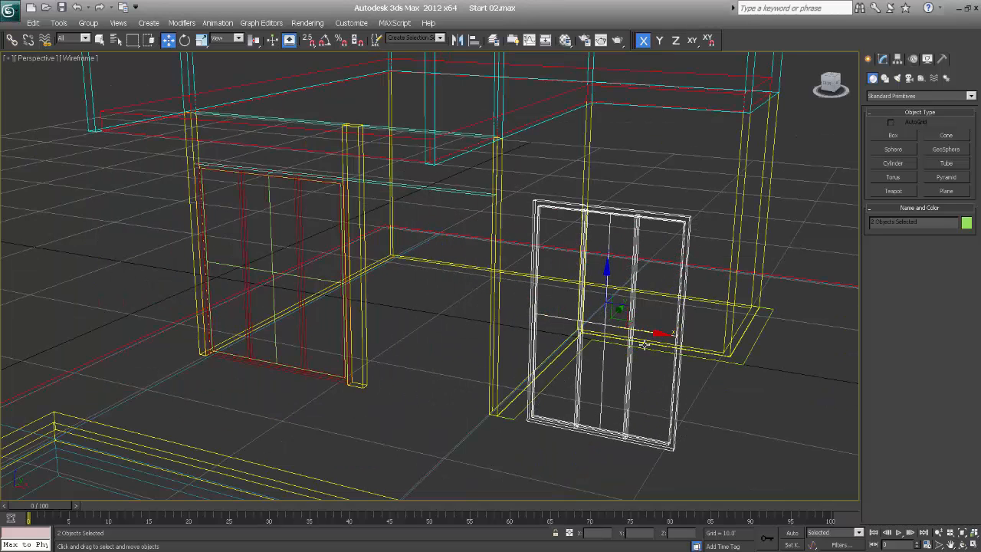
{"action": "key", "text": "ctrl+z"}
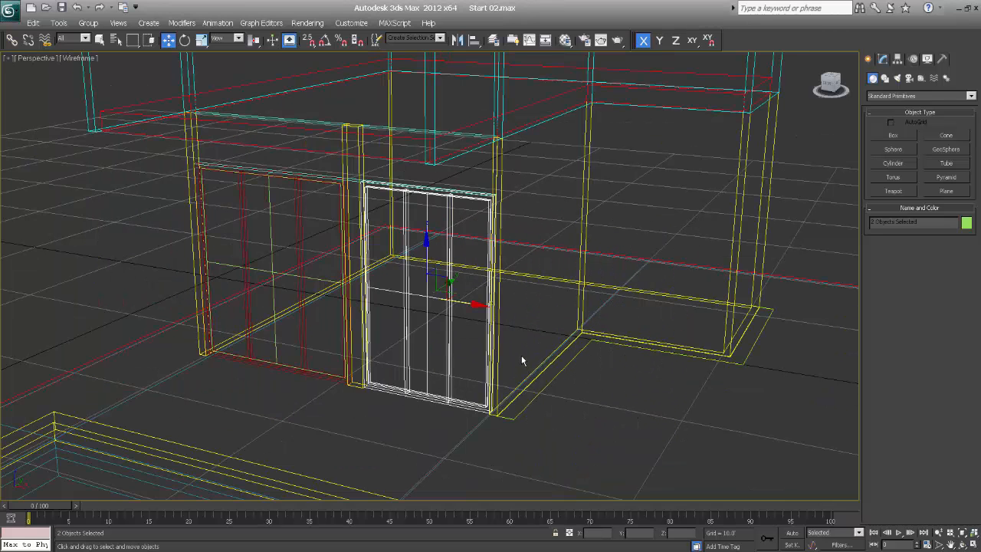
Group the selected right front window's frame and glass under the name Window 02.
{"action": "scroll", "coordinate": [505, 360], "scroll_direction": "up", "scroll_amount": 10}
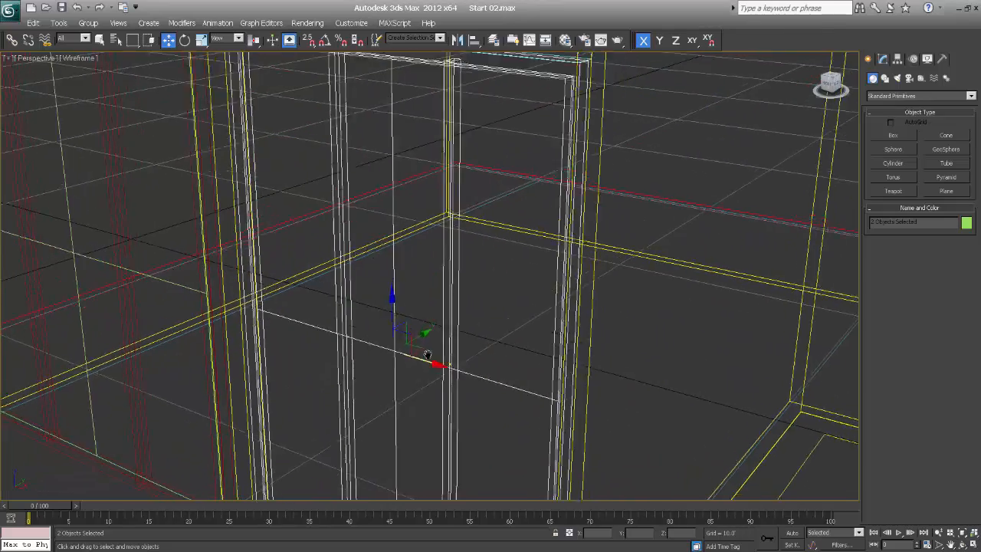
{"action": "scroll", "coordinate": [432, 330], "scroll_direction": "down", "scroll_amount": 3}
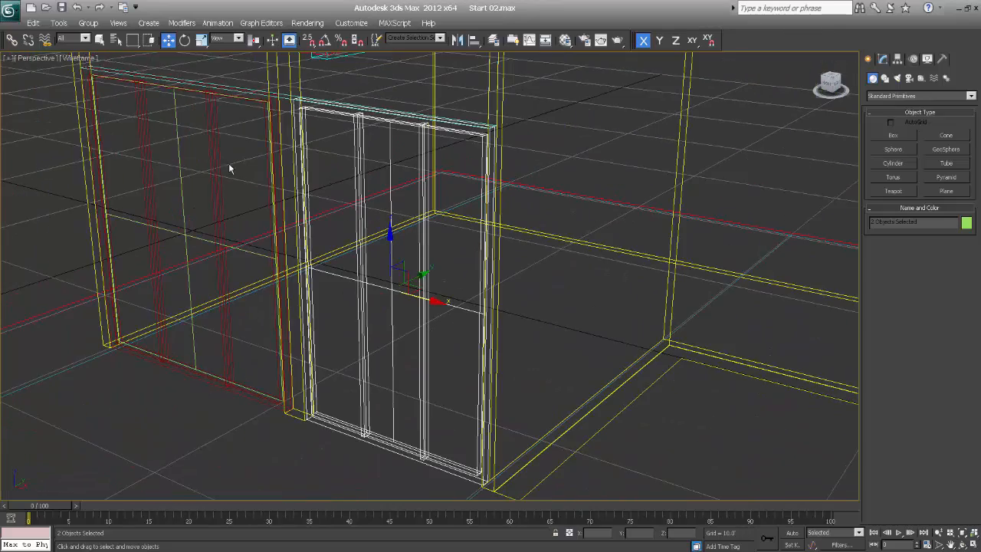
{"action": "left_click", "coordinate": [77, 28]}
{"action": "left_click", "coordinate": [92, 37]}
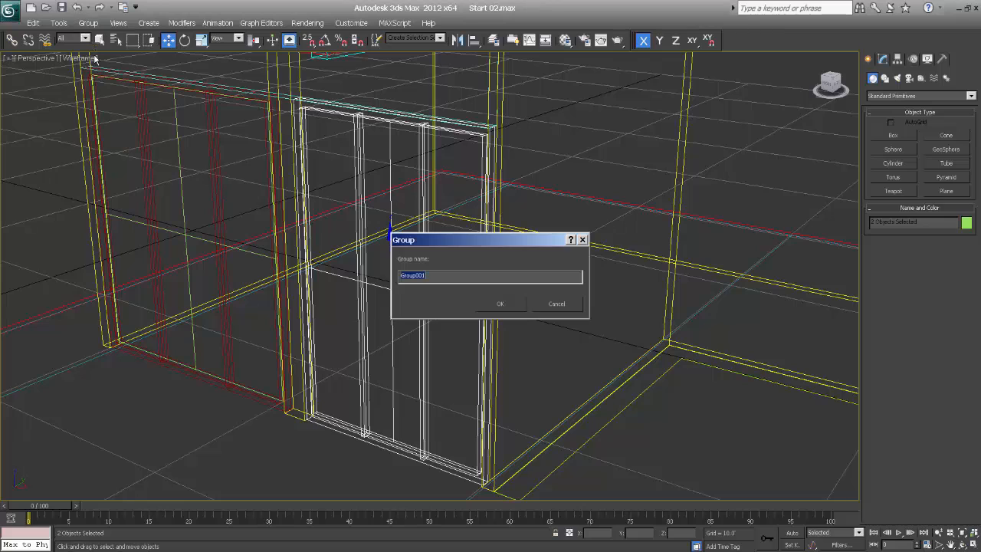
{"action": "type", "text": "Window 02"}
{"action": "left_click", "coordinate": [501, 304]}
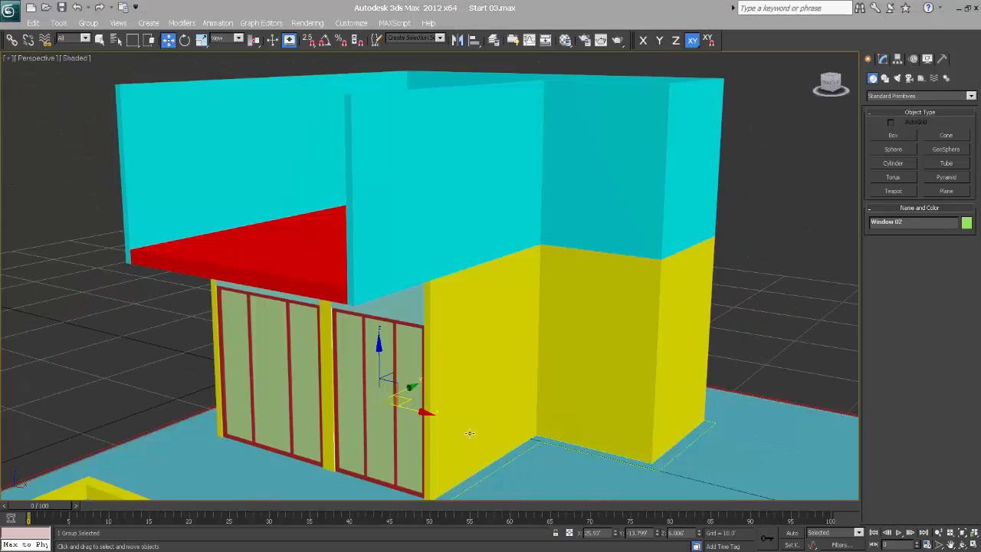
{"action": "middle_click_drag", "start_coordinate": [460, 399], "coordinate": [467, 390]}
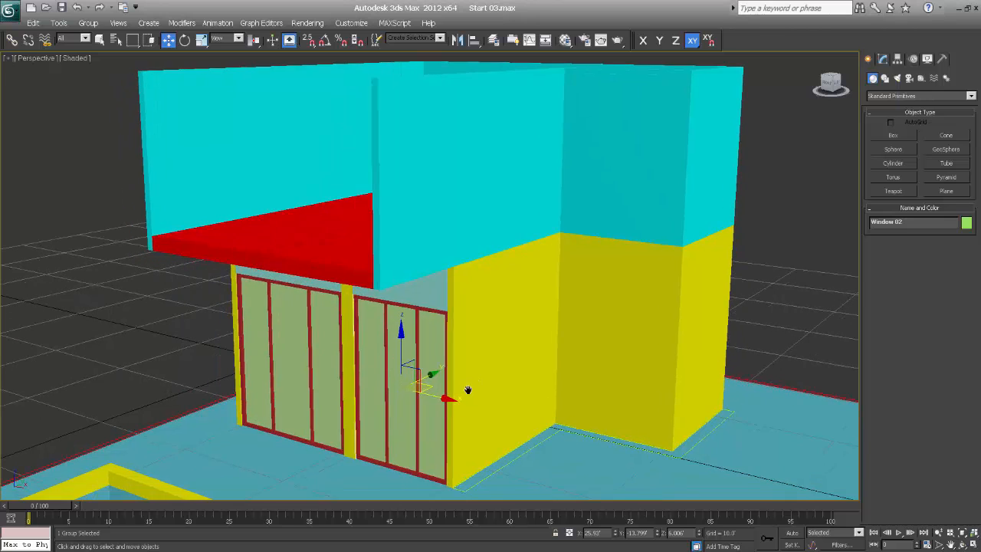
{"action": "key", "text": "F3"}
{"action": "key", "text": "F3"}
{"action": "mouse_move", "coordinate": [463, 349]}
{"action": "middle_mouse_down", "text": "alt"}
{"action": "mouse_move", "coordinate": [477, 357]}
{"action": "mouse_move", "coordinate": [376, 375]}
{"action": "middle_mouse_up", "text": "alt"}
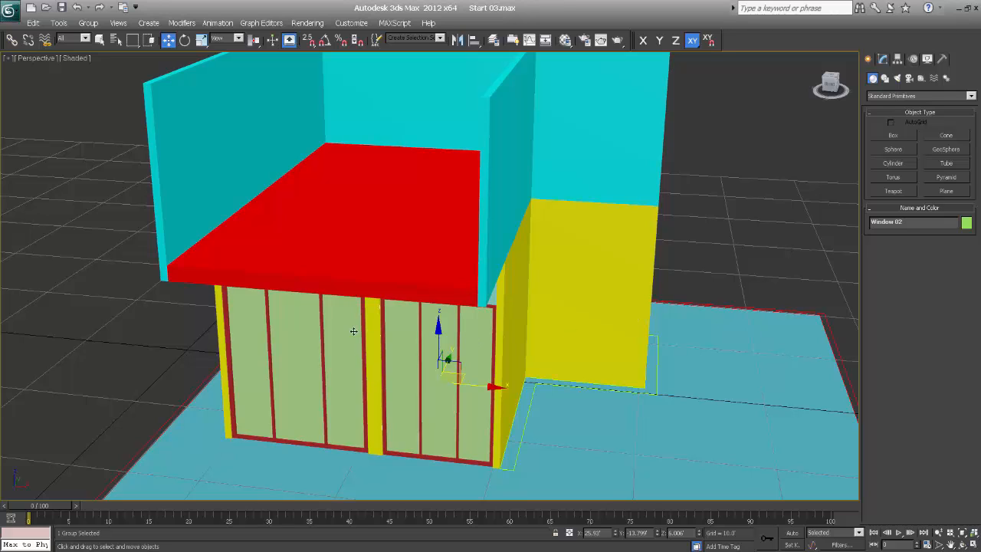
{"action": "left_click", "coordinate": [279, 322]}
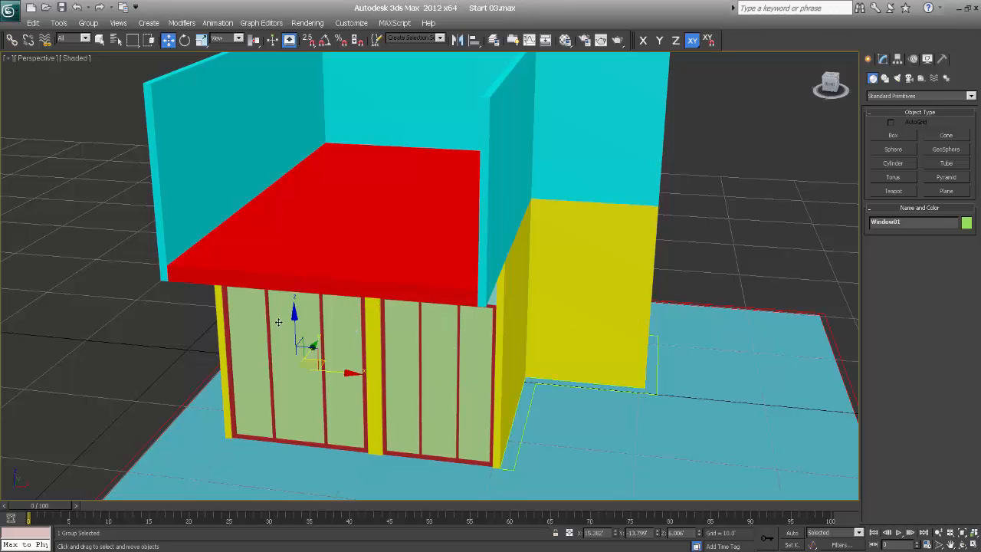
{"action": "left_click", "coordinate": [408, 342], "text": "ctrl"}
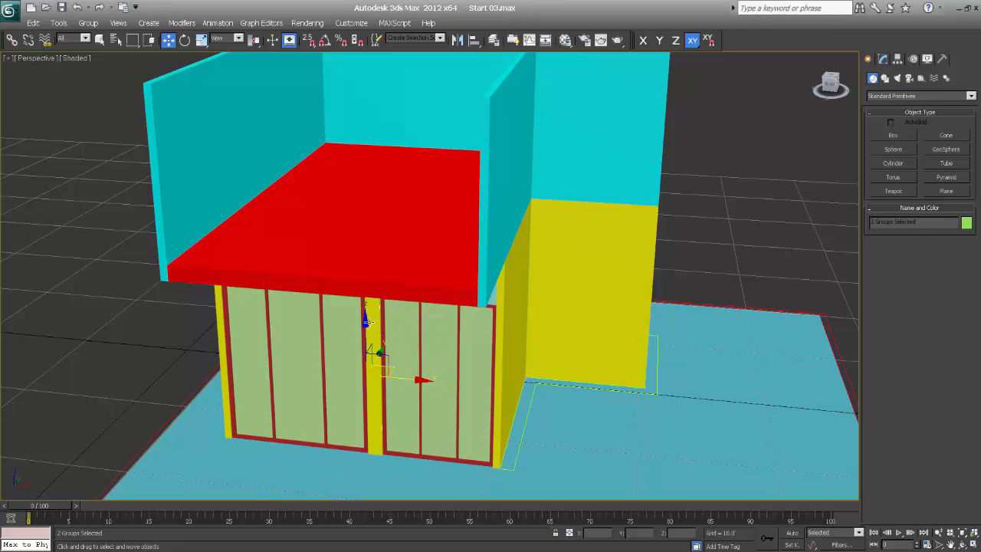
{"action": "left_click_drag", "start_coordinate": [369, 322], "coordinate": [370, 271], "text": "shift"}
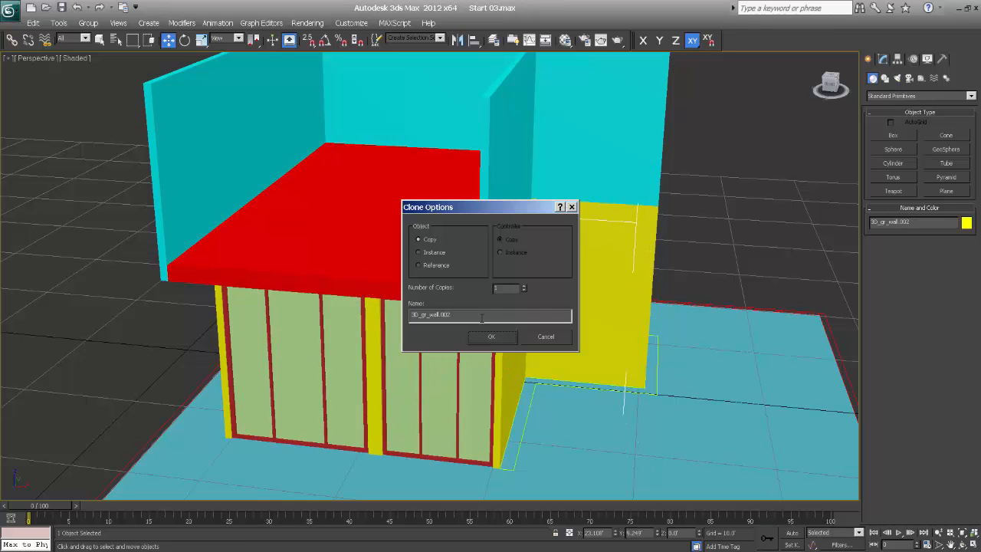
{"action": "left_click", "coordinate": [545, 336]}
Select both ground-floor window groups in wireframe and clone them straight up along Z to the first floor.
{"action": "key", "text": "F3"}
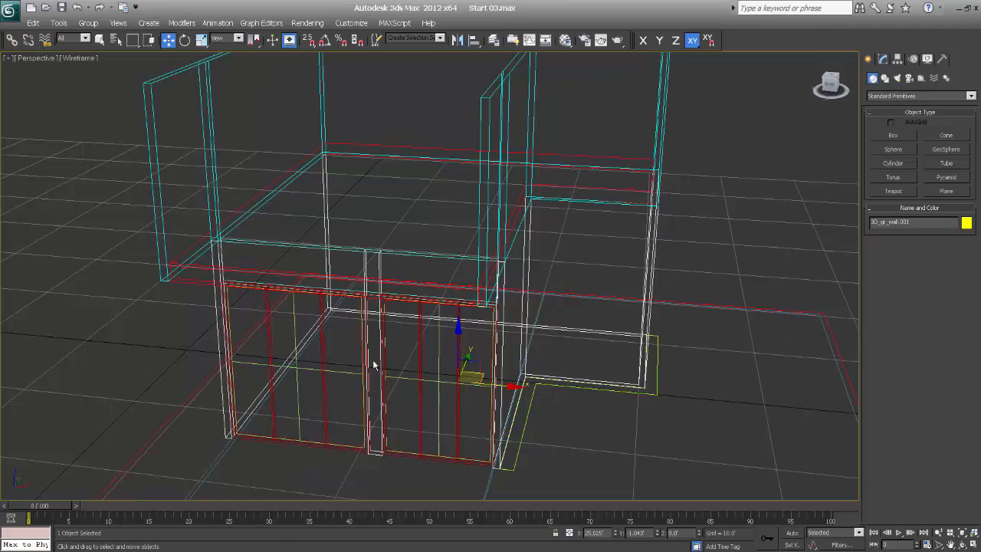
{"action": "left_click", "coordinate": [323, 347]}
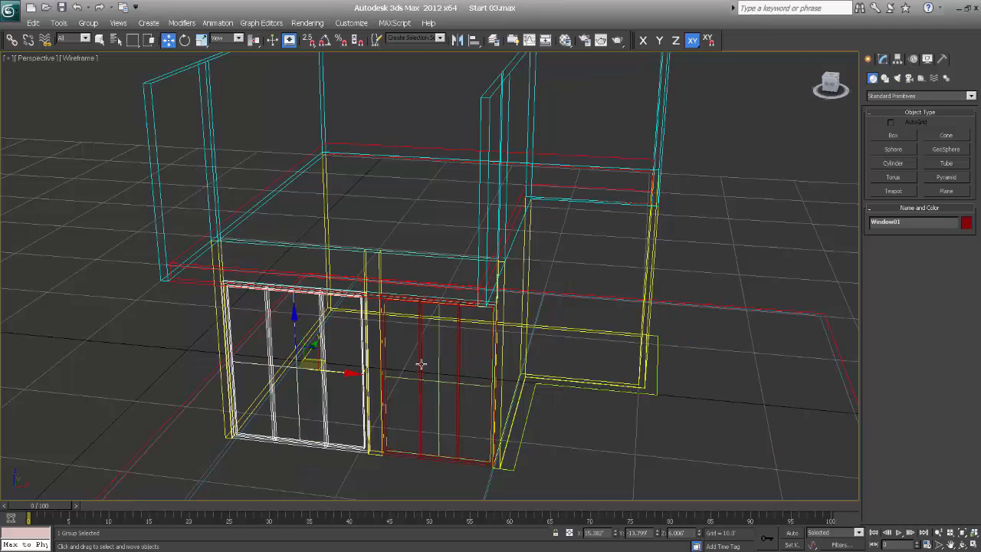
{"action": "left_click", "coordinate": [421, 363], "text": "ctrl"}
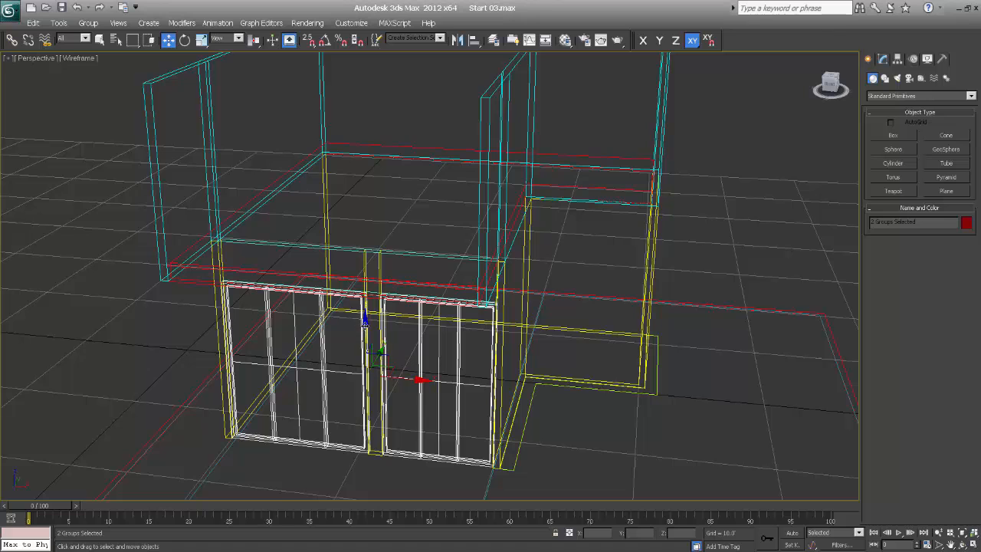
{"action": "left_click_drag", "start_coordinate": [366, 324], "coordinate": [366, 131], "text": "shift"}
{"action": "left_click", "coordinate": [490, 337]}
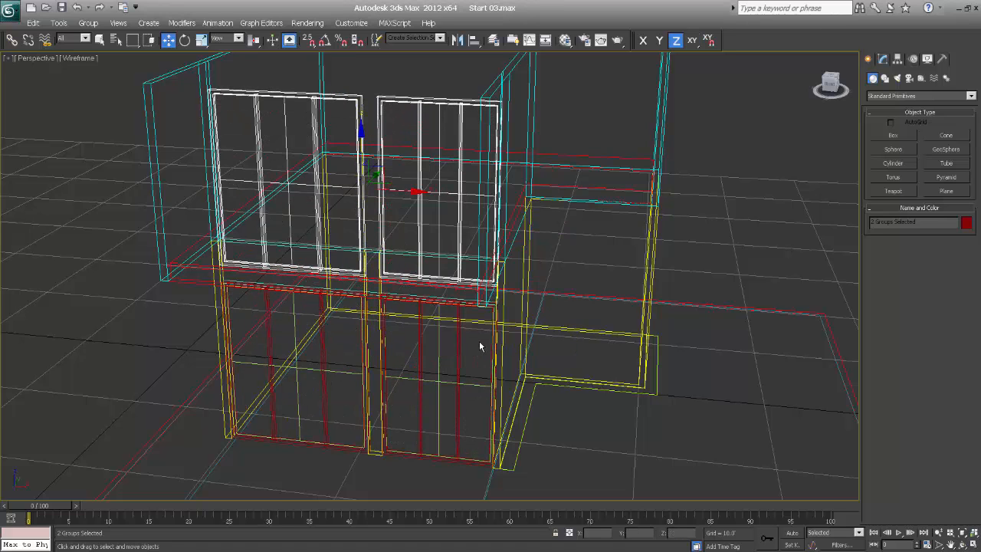
In the Front view, raise the two copied window groups along the vertical axis until they clear the first-floor slab.
{"action": "key", "text": "f"}
{"action": "key", "text": "z"}
{"action": "scroll", "coordinate": [475, 330], "scroll_direction": "down", "scroll_amount": 5}
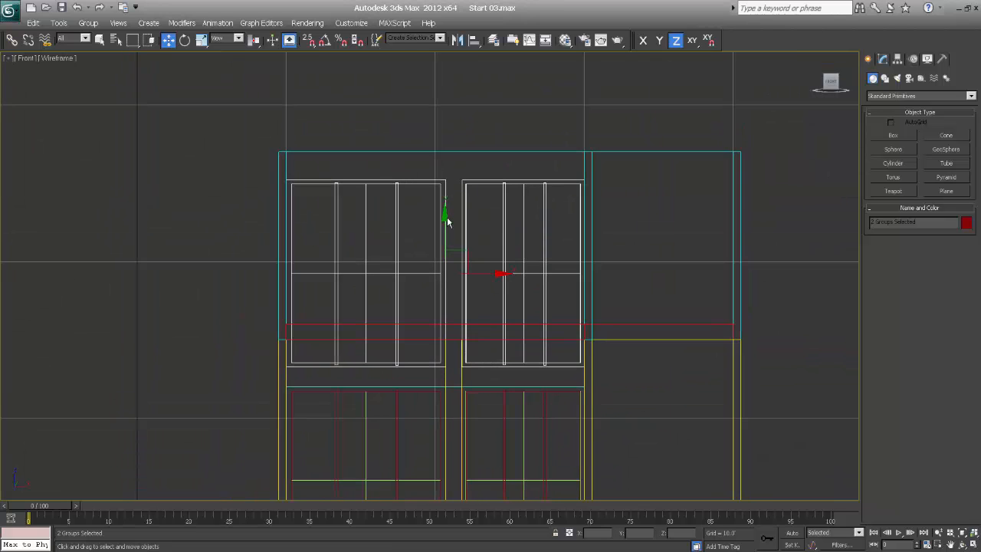
{"action": "left_click_drag", "start_coordinate": [448, 221], "coordinate": [451, 170]}
Lock the selection and use 2.5D snapping to lower the copied windows so their bottom edge meets the first-floor slab's top.
{"action": "scroll", "coordinate": [284, 346], "scroll_direction": "up", "scroll_amount": 2}
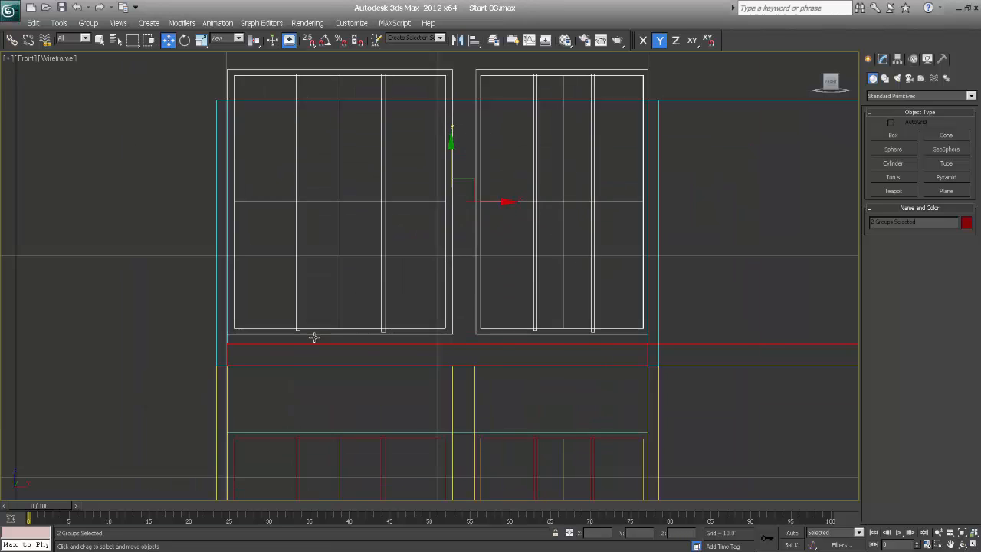
{"action": "middle_click_drag", "start_coordinate": [313, 335], "coordinate": [415, 276]}
{"action": "scroll", "coordinate": [416, 277], "scroll_direction": "up", "scroll_amount": 3}
{"action": "middle_click_drag", "start_coordinate": [282, 221], "coordinate": [300, 299]}
{"action": "scroll", "coordinate": [345, 325], "scroll_direction": "up", "scroll_amount": 1}
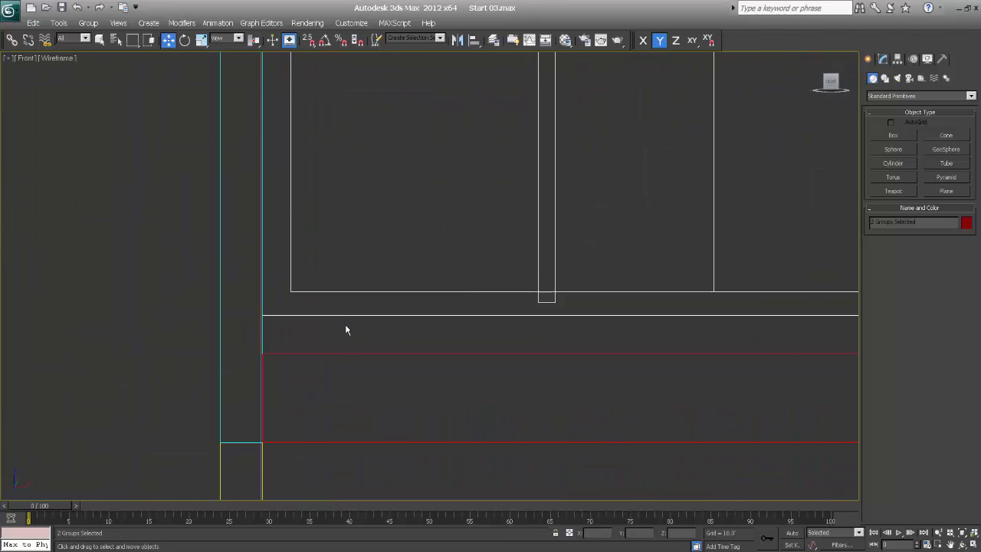
{"action": "middle_click_drag", "start_coordinate": [345, 324], "coordinate": [310, 315]}
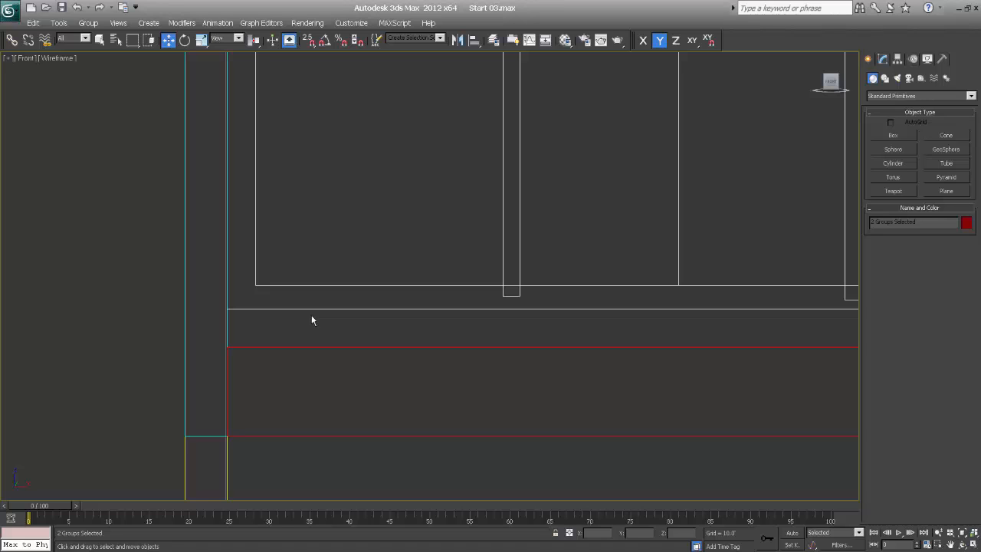
{"action": "key", "text": "s"}
{"action": "key", "text": "space"}
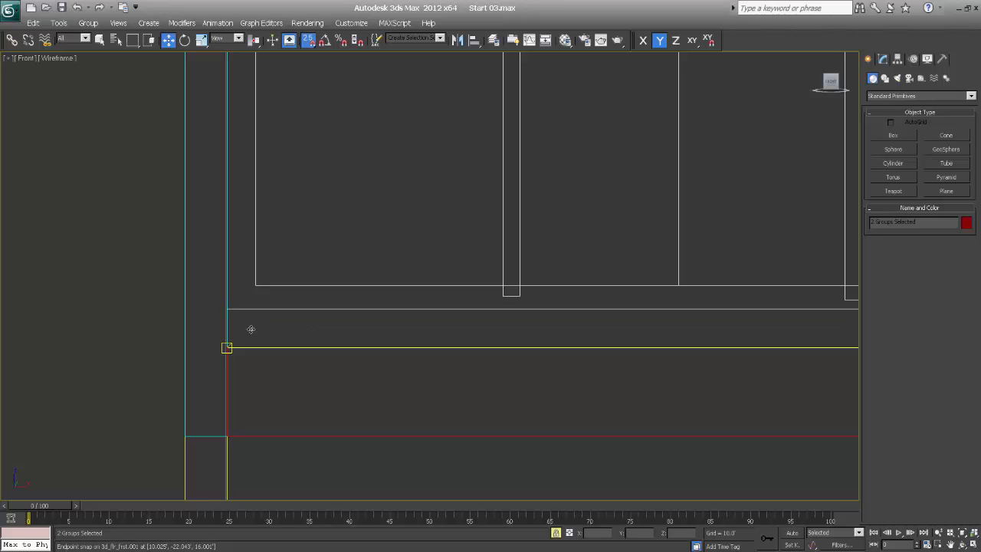
{"action": "left_click_drag", "start_coordinate": [227, 309], "coordinate": [227, 347]}
Examine how the copied windows fit between the first-floor slab and the top edge of the first-floor walls.
{"action": "middle_click_drag", "start_coordinate": [470, 239], "coordinate": [324, 374]}
{"action": "scroll", "coordinate": [440, 322], "scroll_direction": "down", "scroll_amount": 3}
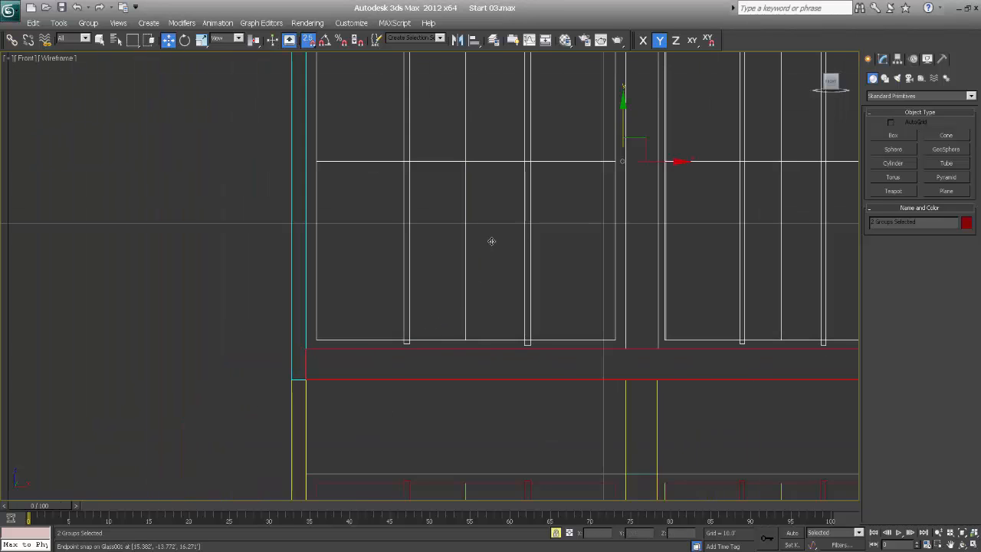
{"action": "middle_click_drag", "start_coordinate": [490, 241], "coordinate": [453, 329]}
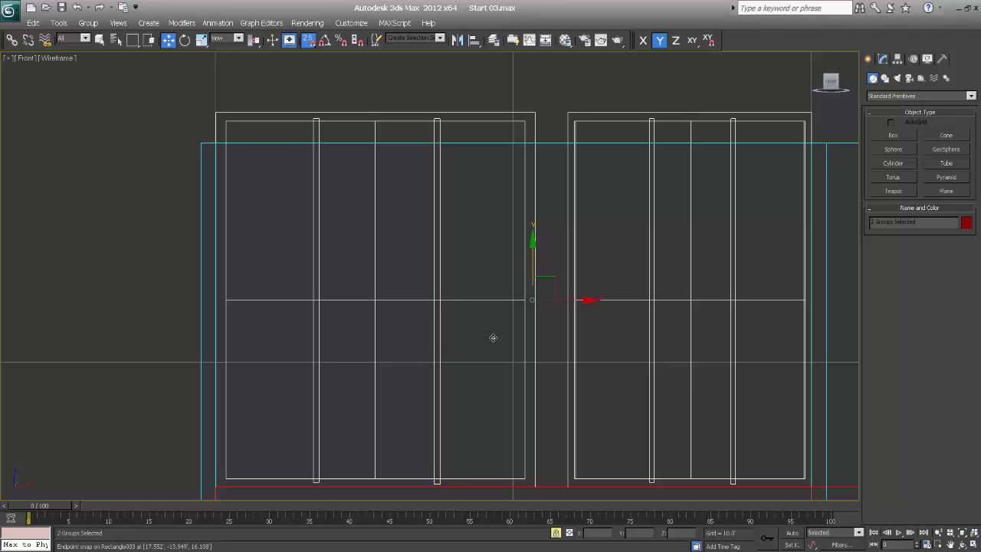
{"action": "middle_click_drag", "start_coordinate": [487, 328], "coordinate": [452, 311]}
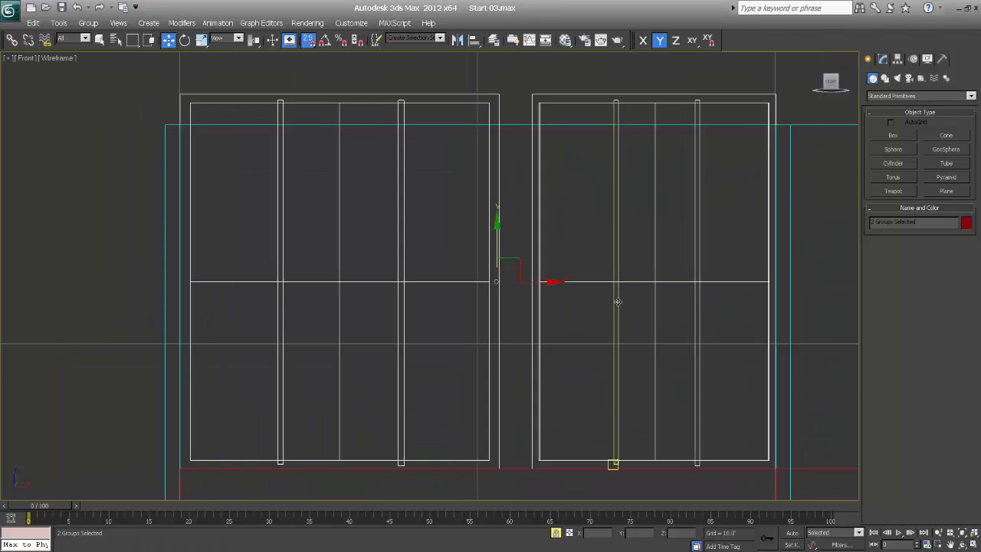
{"action": "scroll", "coordinate": [621, 306], "scroll_direction": "up", "scroll_amount": 2}
{"action": "scroll", "coordinate": [622, 306], "scroll_direction": "down", "scroll_amount": 2}
{"action": "scroll", "coordinate": [505, 293], "scroll_direction": "down", "scroll_amount": 3}
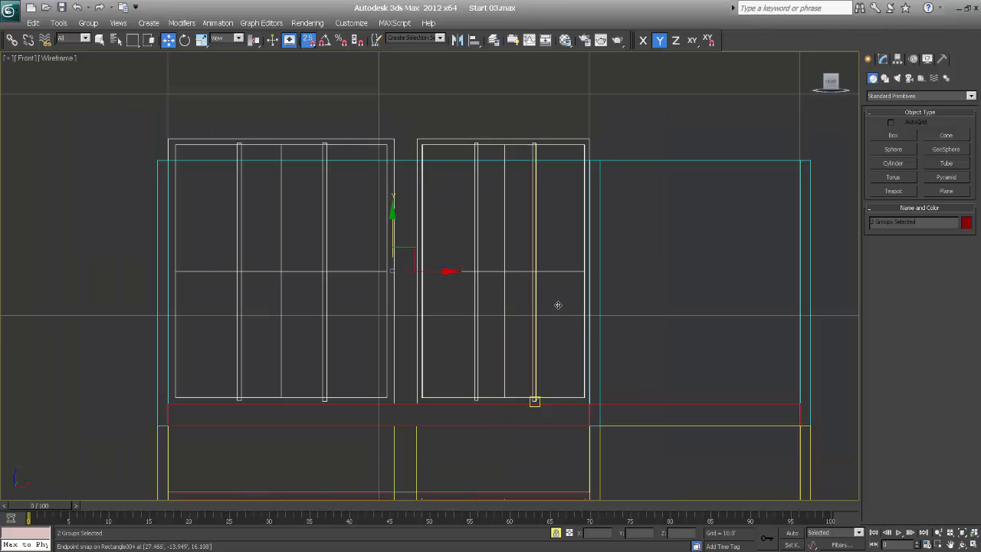
{"action": "middle_click_drag", "start_coordinate": [559, 304], "coordinate": [529, 282]}
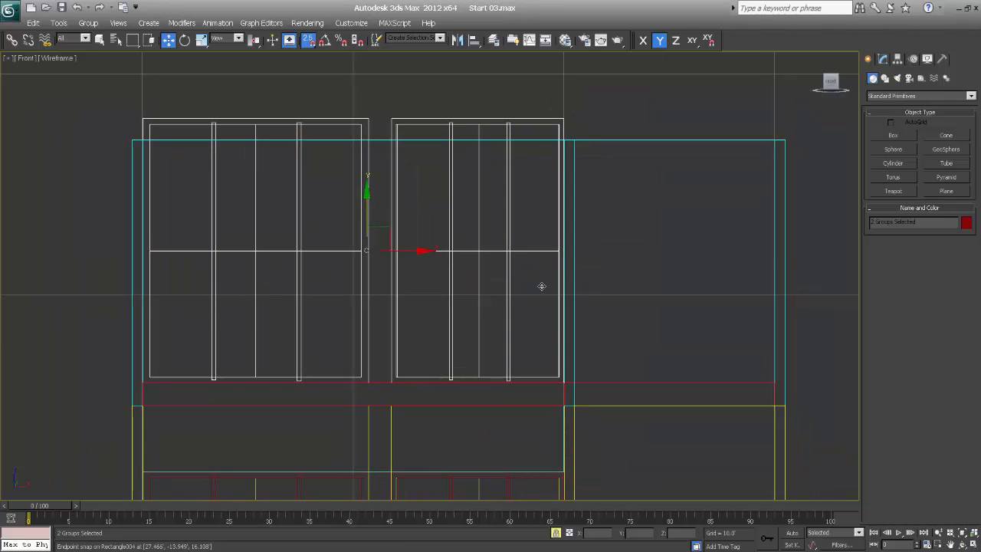
Release the selection lock, check the first-floor walls' Extrude parameters and turn snapping off.
{"action": "key", "text": "space"}
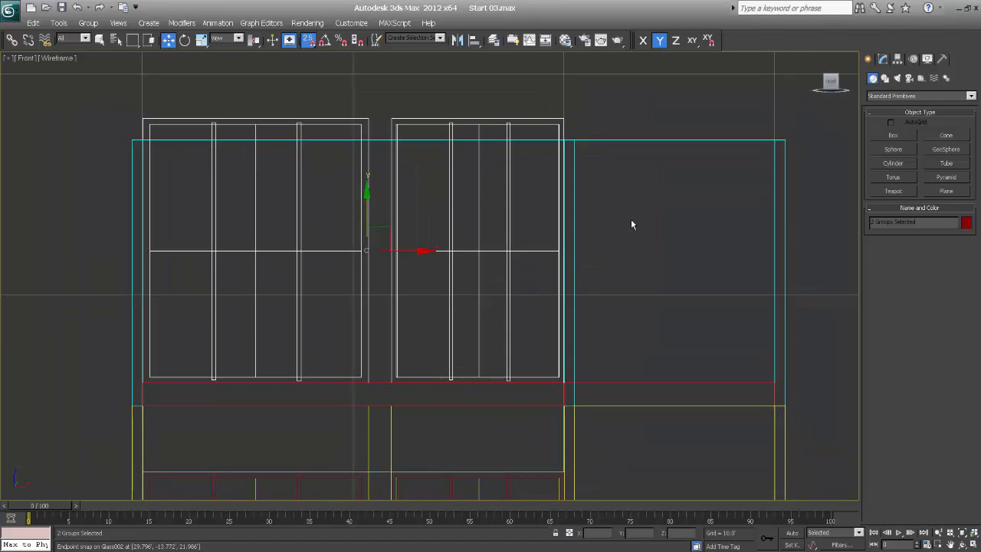
{"action": "left_click", "coordinate": [635, 141]}
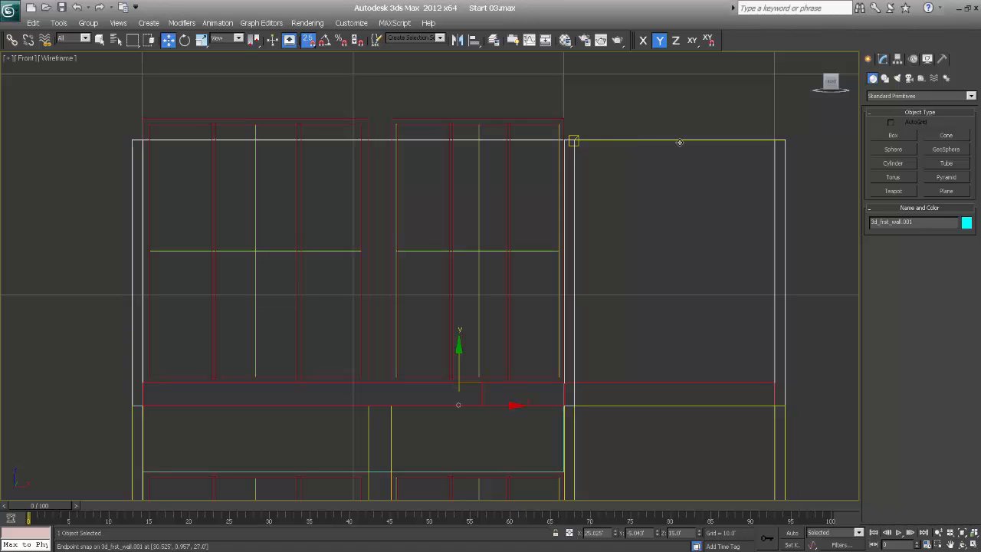
{"action": "left_click", "coordinate": [884, 60]}
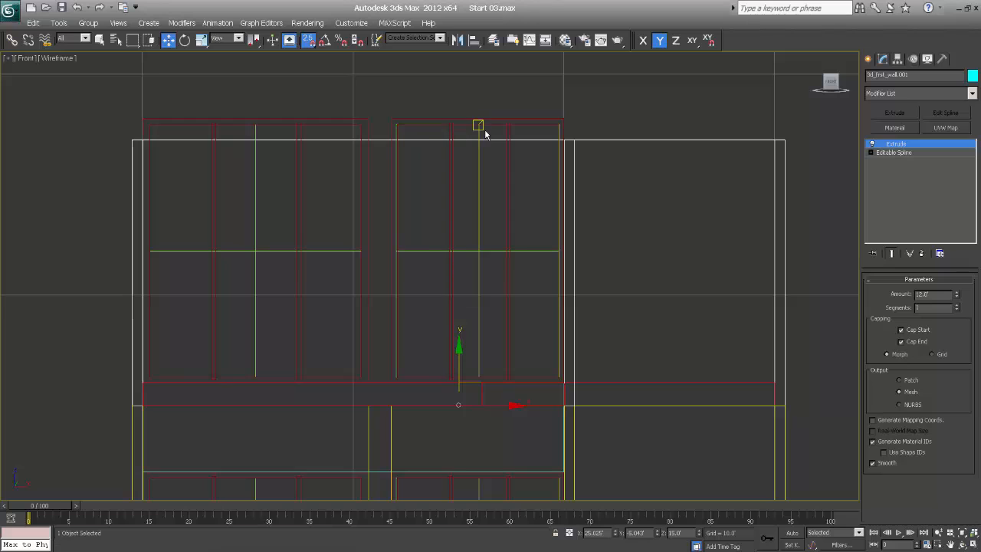
{"action": "key", "text": "s"}
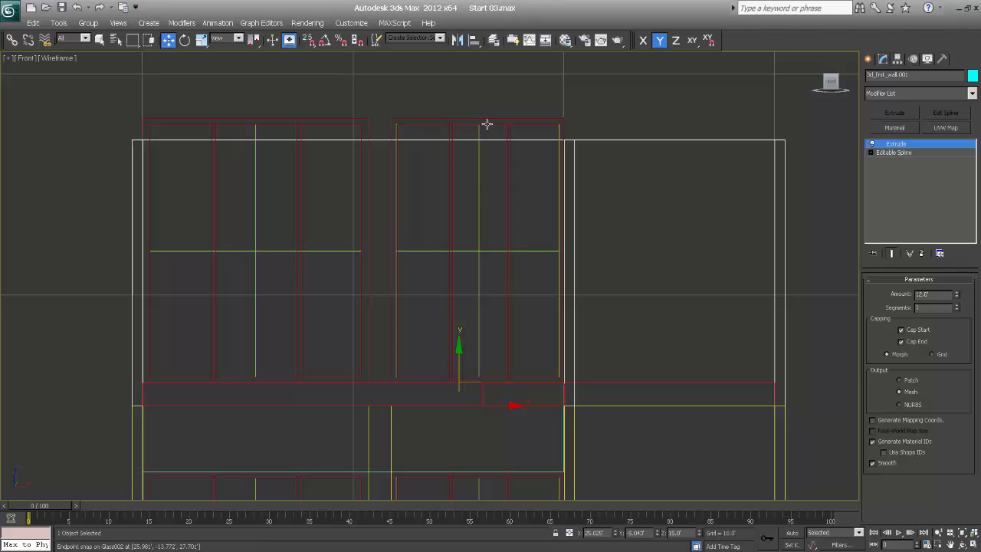
Select the narrower copied window group on the first floor and move only its pivot down to the window's bottom edge.
{"action": "left_click", "coordinate": [486, 124]}
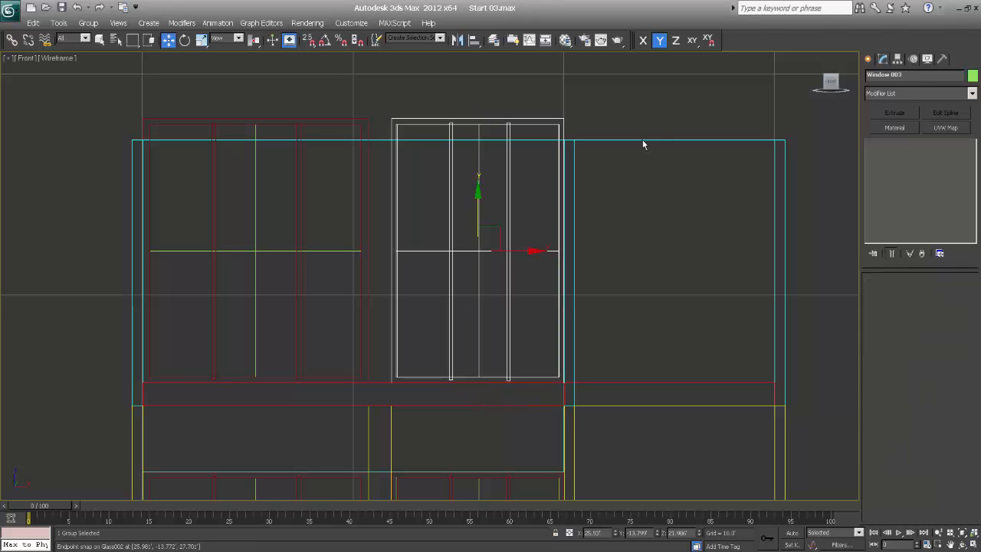
{"action": "left_click", "coordinate": [869, 60]}
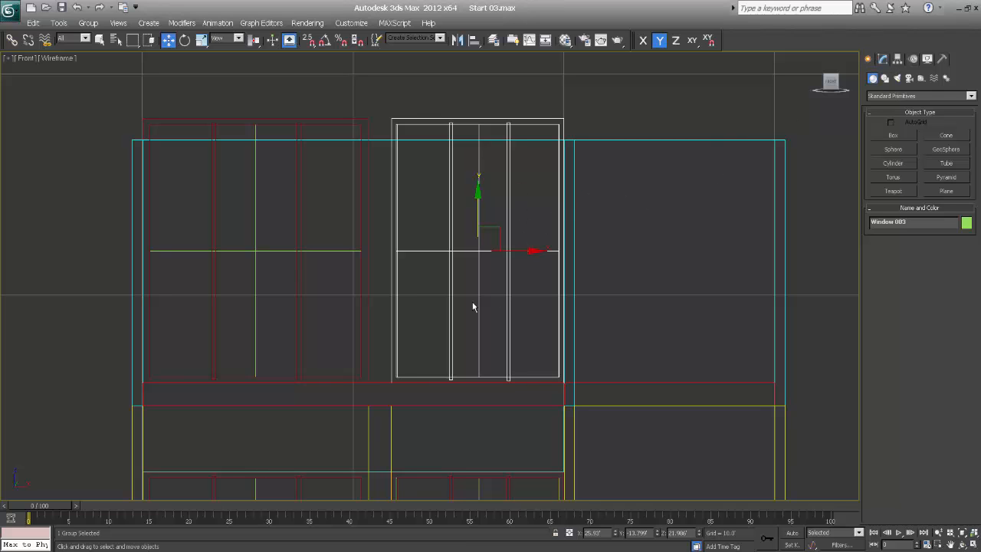
{"action": "middle_click_drag", "start_coordinate": [473, 306], "coordinate": [451, 302]}
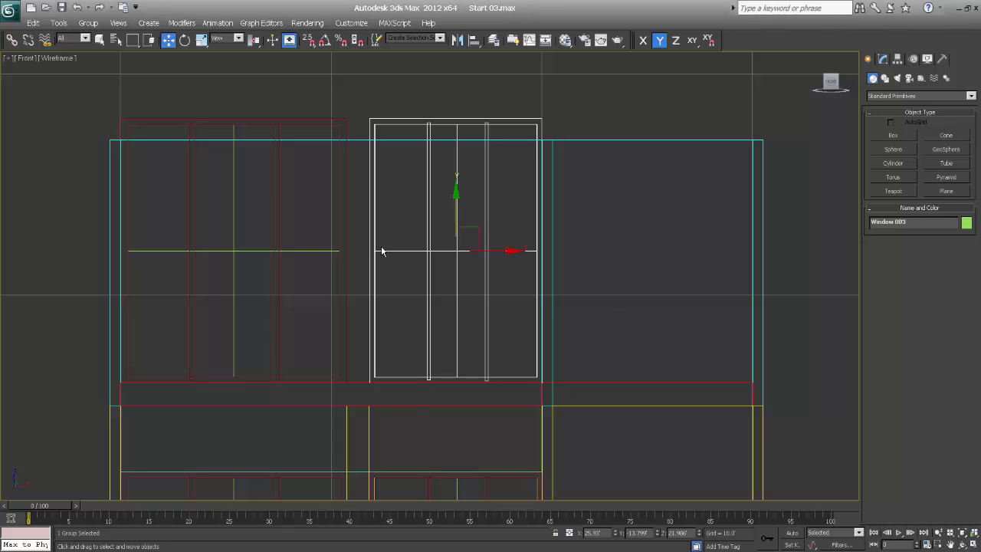
{"action": "key", "text": "F3"}
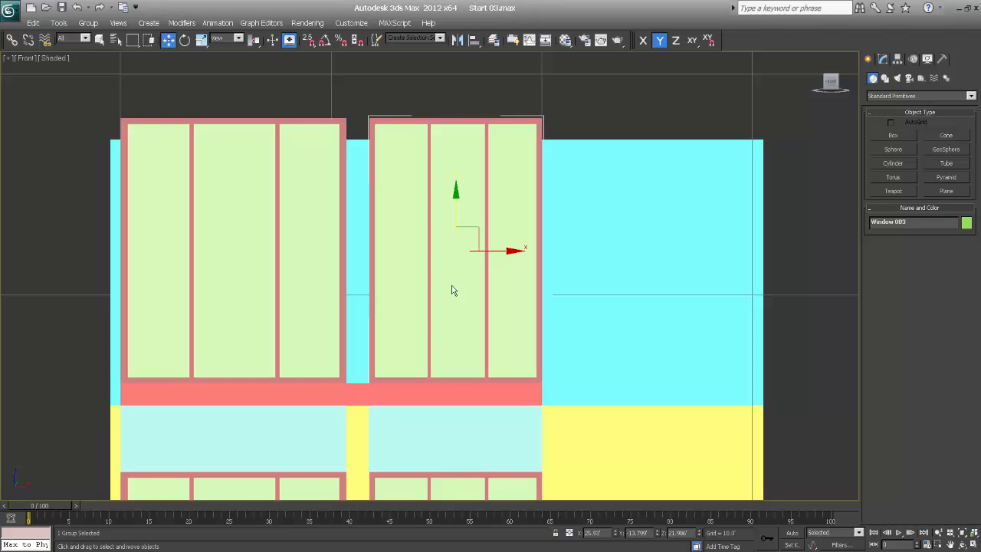
{"action": "key", "text": "F3"}
{"action": "middle_click_drag", "start_coordinate": [456, 285], "coordinate": [444, 289]}
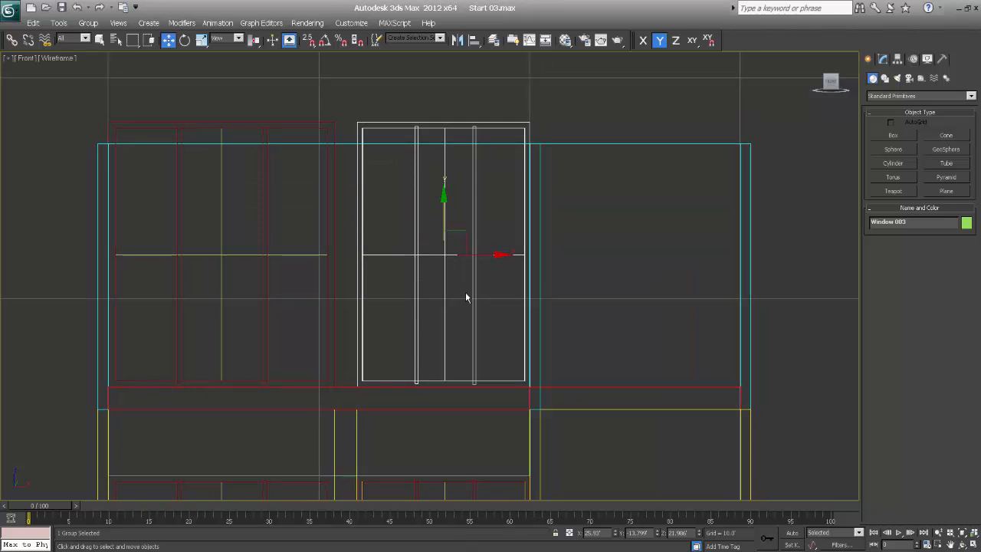
{"action": "middle_click_drag", "start_coordinate": [445, 331], "coordinate": [528, 339]}
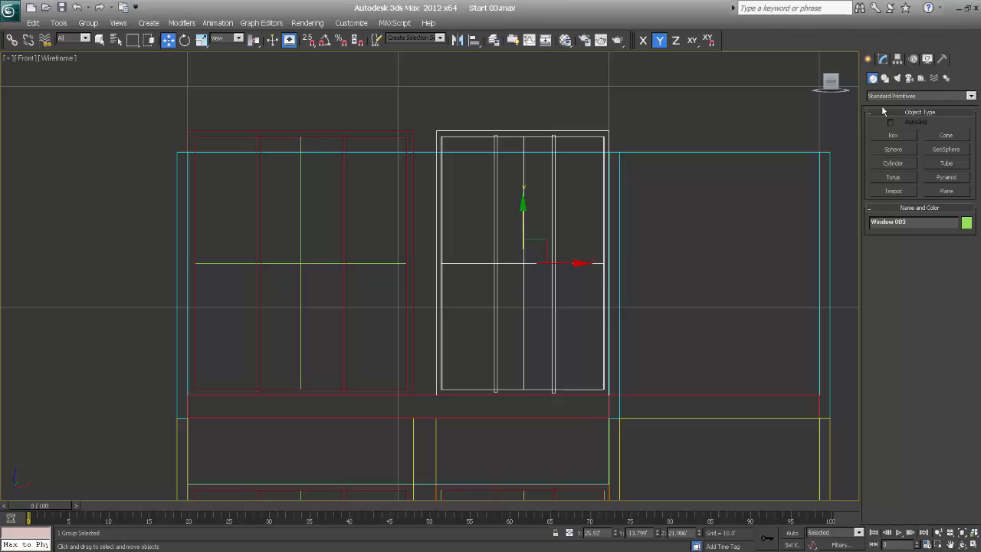
{"action": "left_click", "coordinate": [884, 60]}
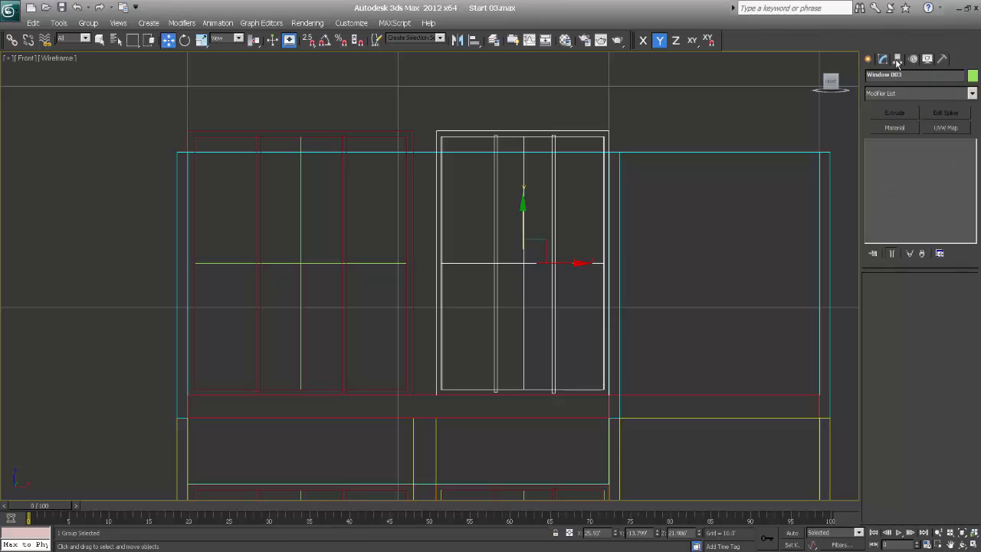
{"action": "left_click", "coordinate": [898, 60]}
{"action": "left_click", "coordinate": [901, 140]}
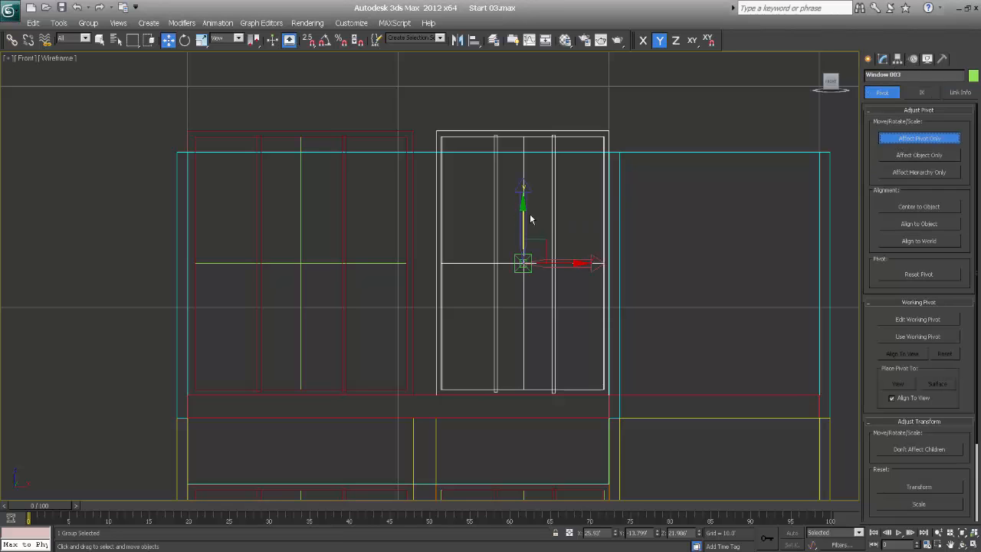
{"action": "left_click_drag", "start_coordinate": [523, 219], "coordinate": [511, 345]}
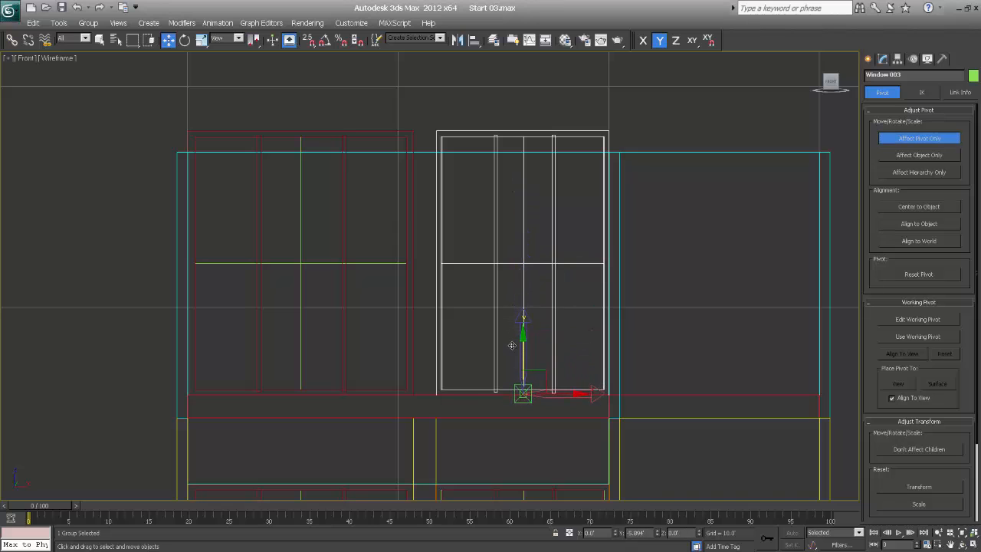
{"action": "left_click", "coordinate": [868, 60]}
Set Scale to use the window group's own pivot point as centre, try scaling the window vertically and undo that scaling.
{"action": "key", "text": "r"}
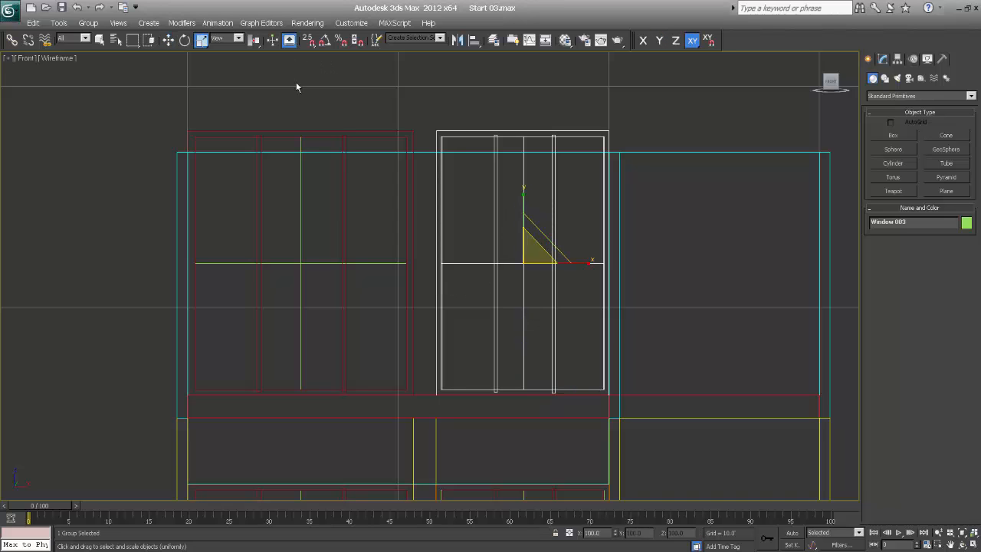
{"action": "key", "text": "w"}
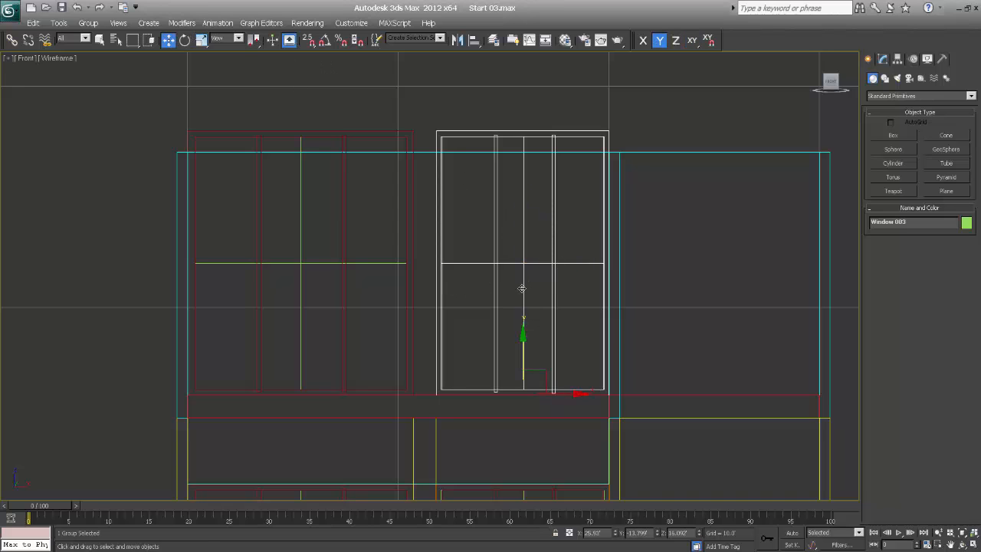
{"action": "key", "text": "r"}
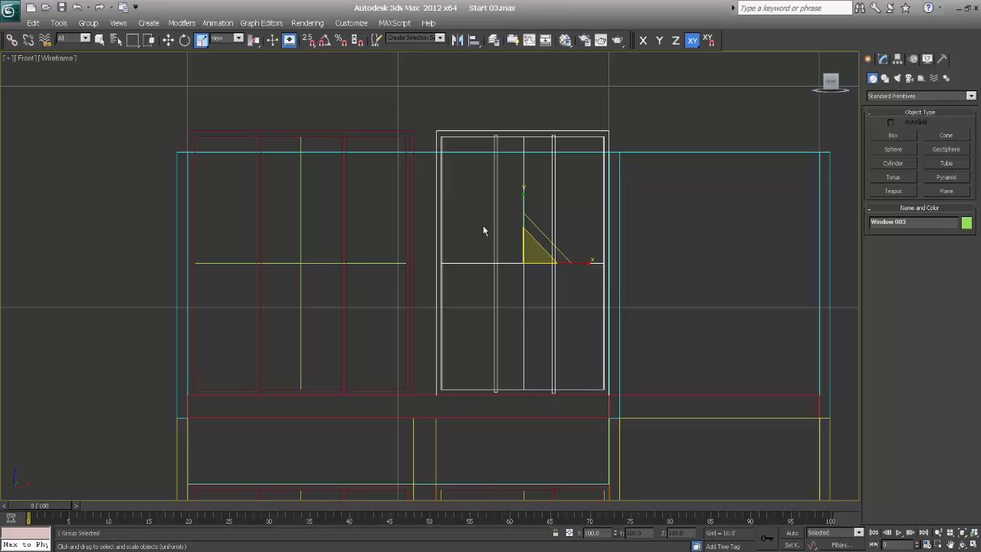
{"action": "key", "text": "w"}
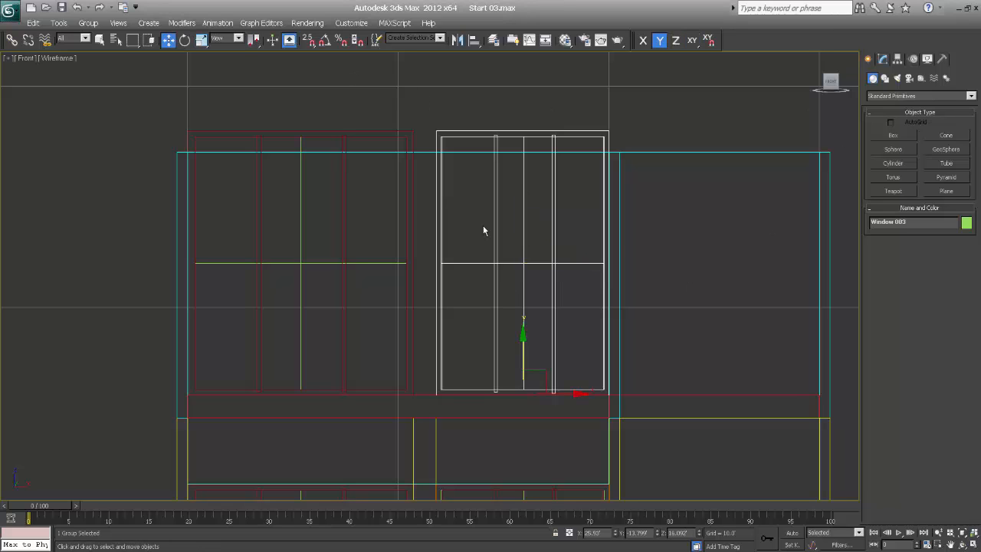
{"action": "key", "text": "r"}
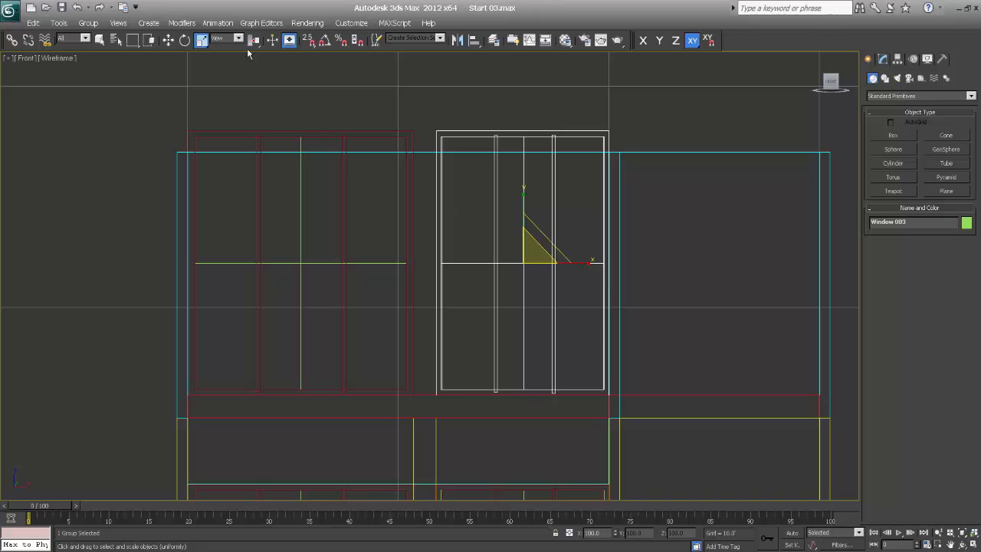
{"action": "left_click_drag", "start_coordinate": [254, 44], "coordinate": [252, 65]}
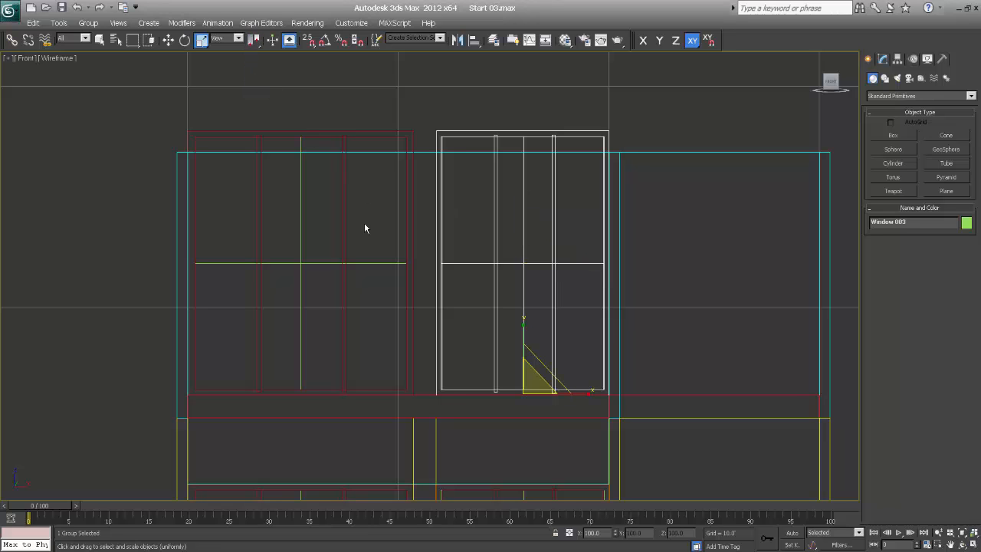
{"action": "left_click_drag", "start_coordinate": [524, 328], "coordinate": [525, 334]}
{"action": "key", "text": "ctrl+z"}
In a shaded Perspective view, create a box about 9.4' long and 1.5' wide on the ground beside the villa and set its height to 10'.
{"action": "middle_click_drag", "start_coordinate": [630, 304], "coordinate": [496, 344]}
{"action": "key", "text": "p"}
{"action": "scroll", "coordinate": [526, 294], "scroll_direction": "down", "scroll_amount": 5}
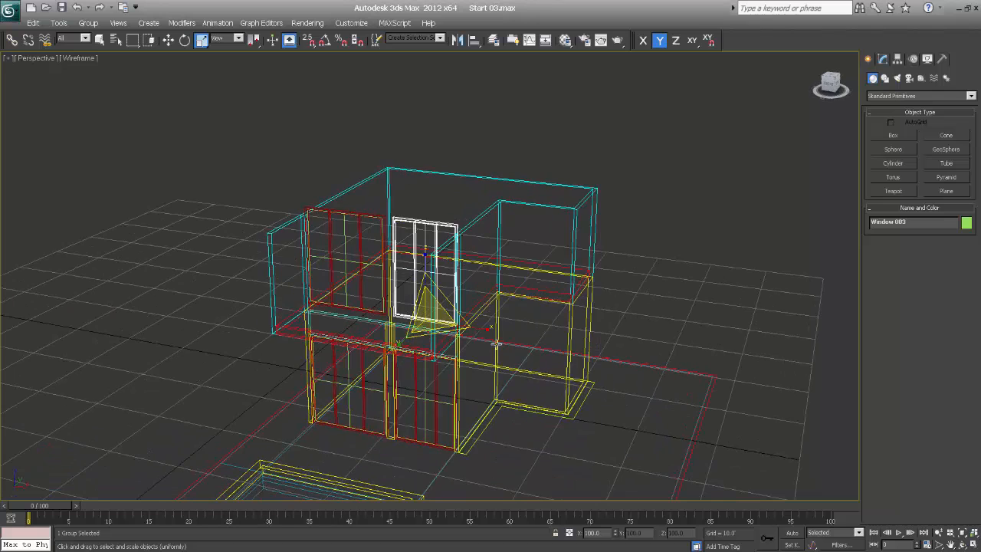
{"action": "key", "text": "F3"}
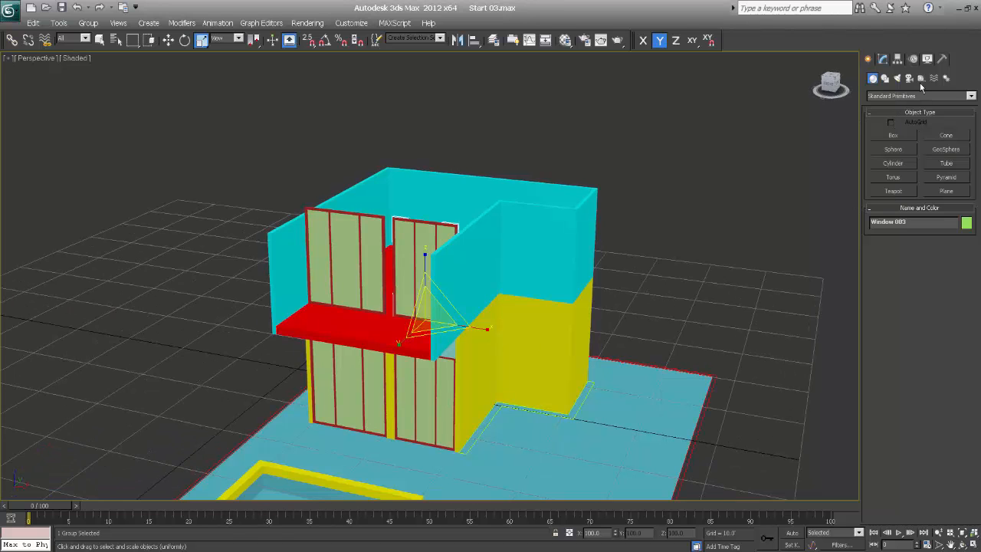
{"action": "left_click", "coordinate": [891, 135]}
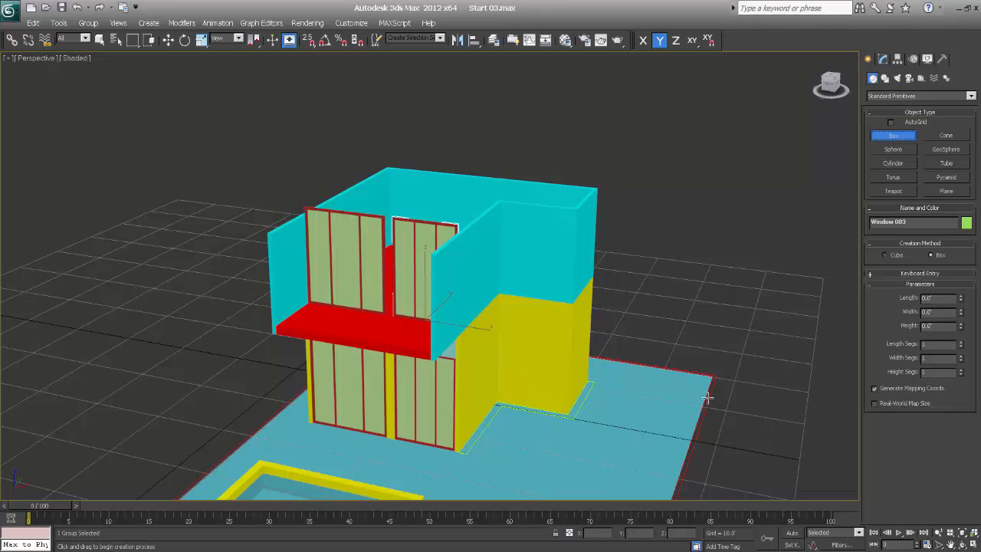
{"action": "left_click_drag", "start_coordinate": [683, 404], "coordinate": [666, 435]}
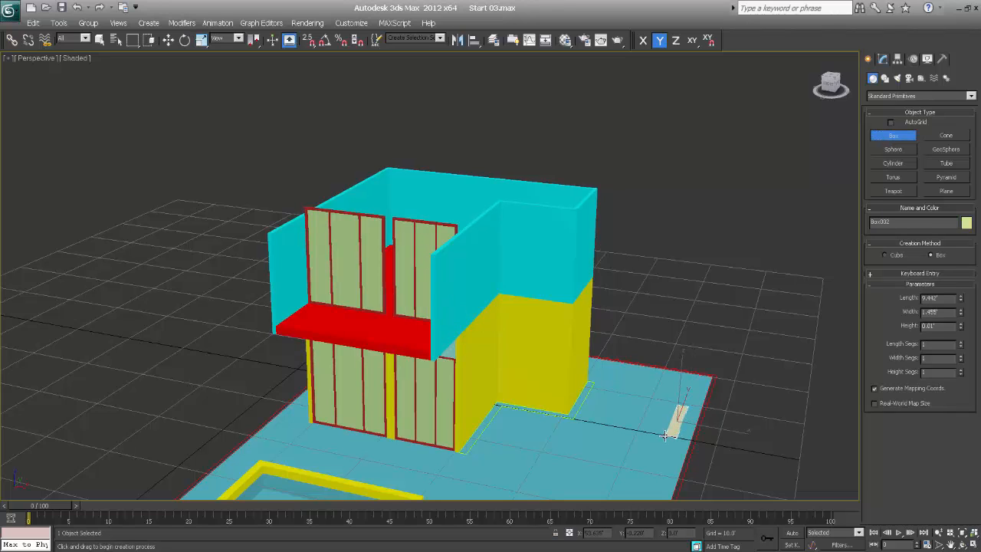
{"action": "left_click", "coordinate": [674, 360]}
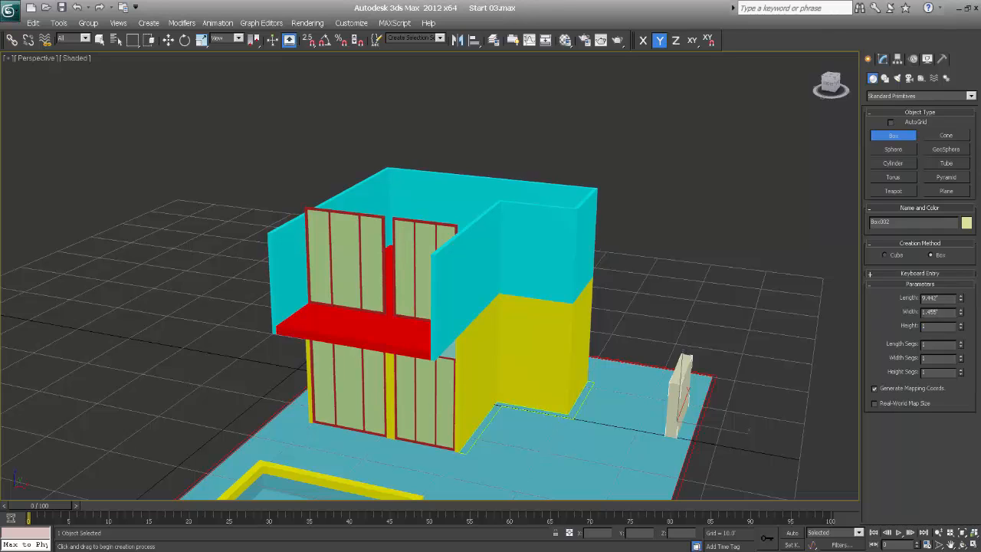
{"action": "key", "text": "Return"}
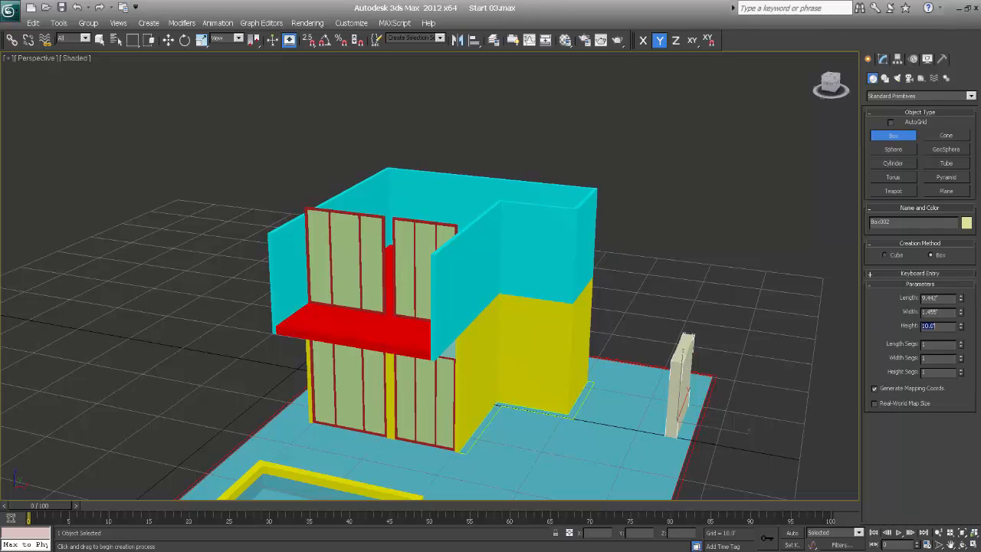
{"action": "right_click", "coordinate": [671, 370]}
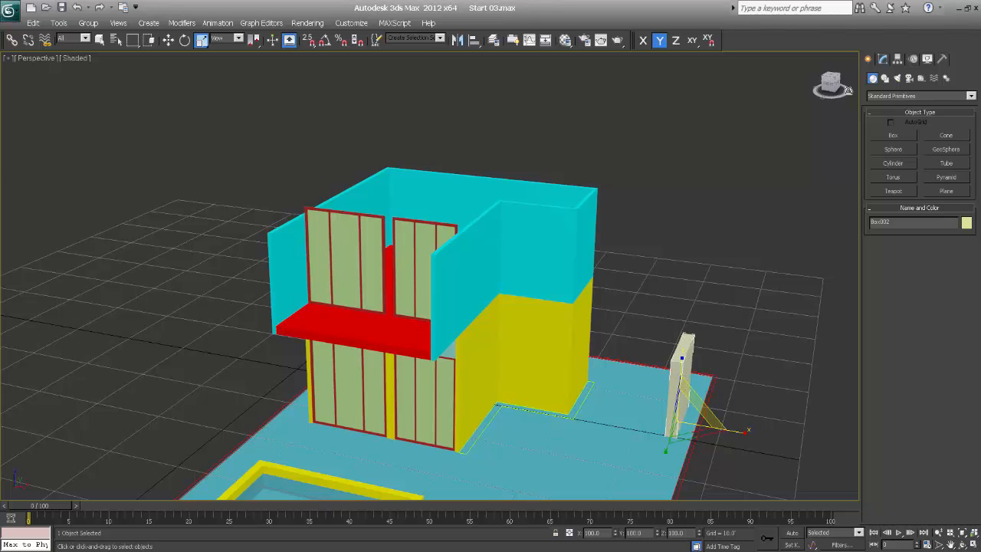
In the Front view wireframe, move the box up to the first floor, near the lower right corner of the narrower window.
{"action": "key", "text": "f"}
{"action": "key", "text": "z"}
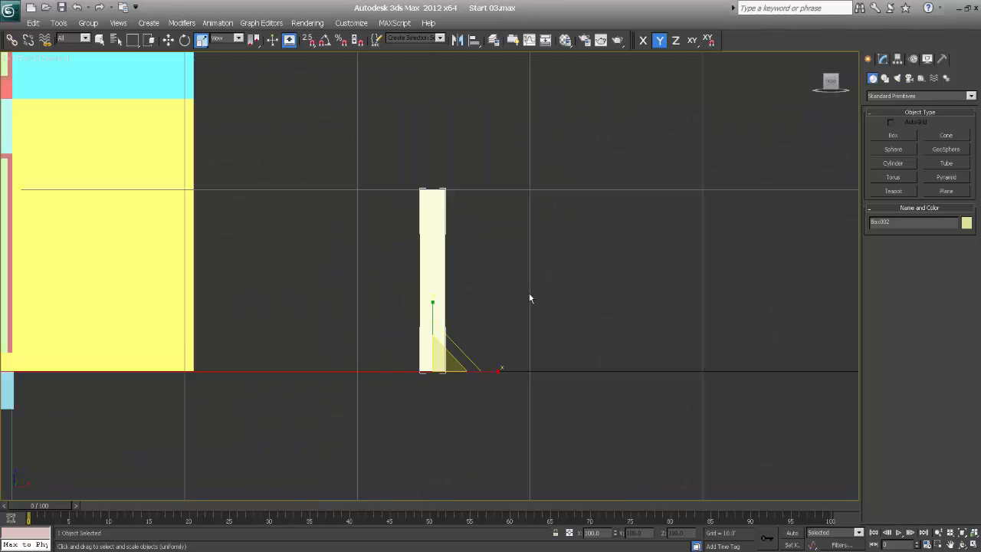
{"action": "scroll", "coordinate": [529, 299], "scroll_direction": "down", "scroll_amount": 5}
{"action": "scroll", "coordinate": [534, 311], "scroll_direction": "up", "scroll_amount": 4}
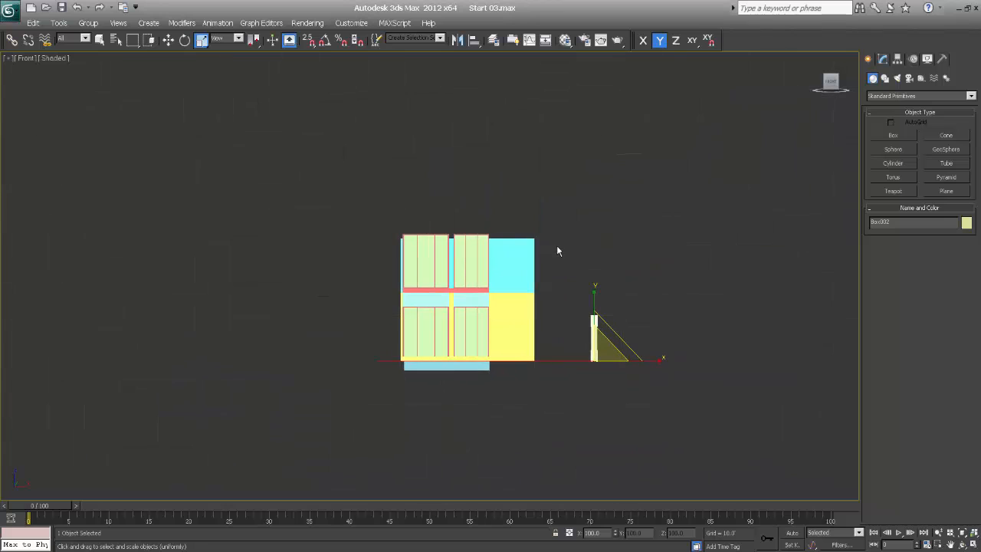
{"action": "scroll", "coordinate": [547, 252], "scroll_direction": "up", "scroll_amount": 4}
{"action": "scroll", "coordinate": [515, 240], "scroll_direction": "down", "scroll_amount": 2}
{"action": "key", "text": "F3"}
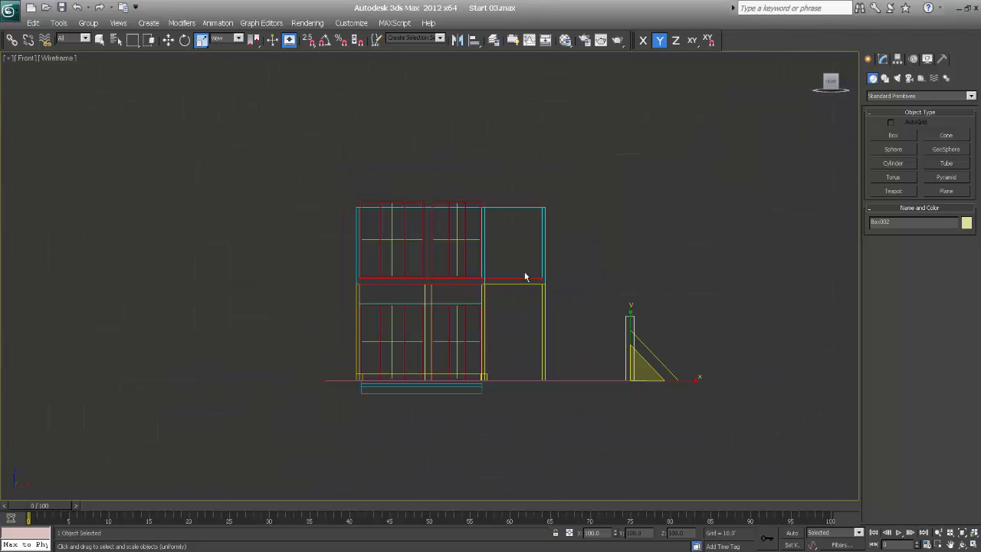
{"action": "scroll", "coordinate": [552, 291], "scroll_direction": "up", "scroll_amount": 2}
{"action": "key", "text": "w"}
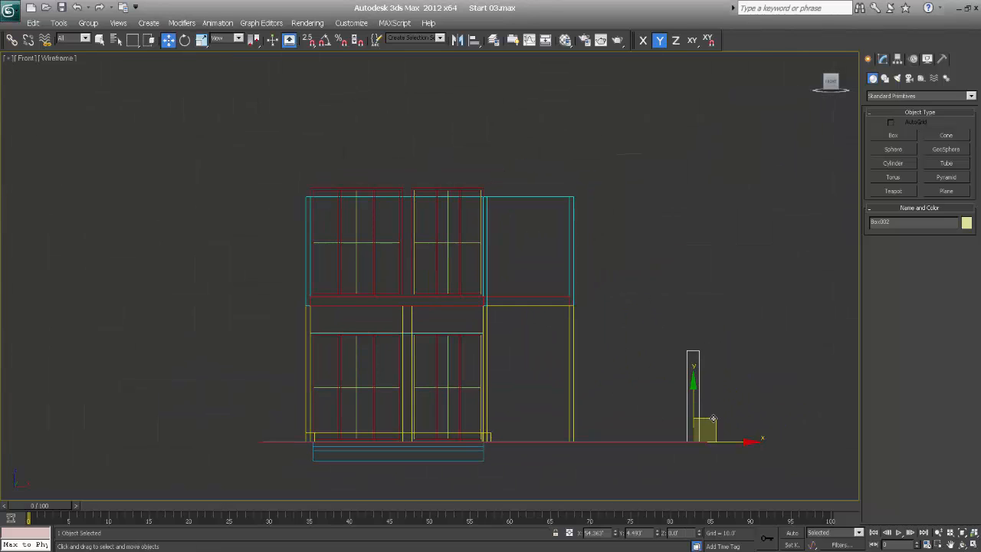
{"action": "left_click_drag", "start_coordinate": [713, 418], "coordinate": [540, 266]}
Lock the selection and use 2.5D snapping to place the box's lower right corner on the window glass's lower right corner.
{"action": "scroll", "coordinate": [492, 309], "scroll_direction": "up", "scroll_amount": 3}
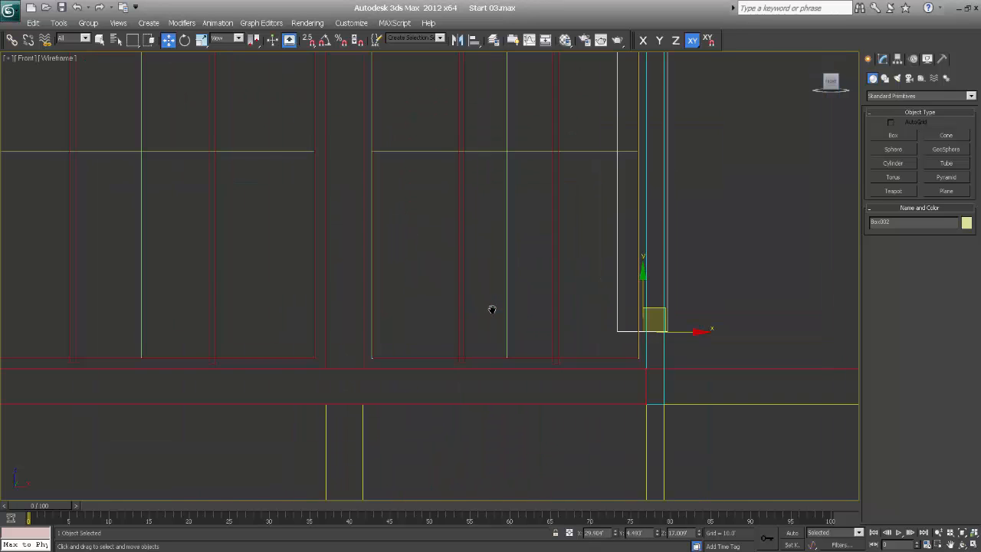
{"action": "middle_click_drag", "start_coordinate": [492, 309], "coordinate": [241, 263]}
{"action": "key", "text": "s"}
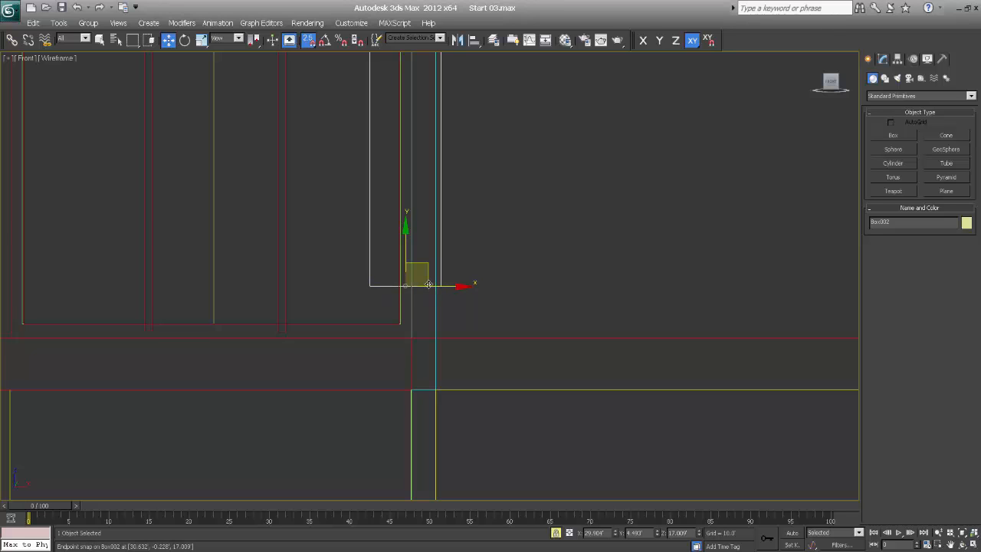
{"action": "left_click_drag", "start_coordinate": [420, 285], "coordinate": [400, 322]}
{"action": "key", "text": "alt+d"}
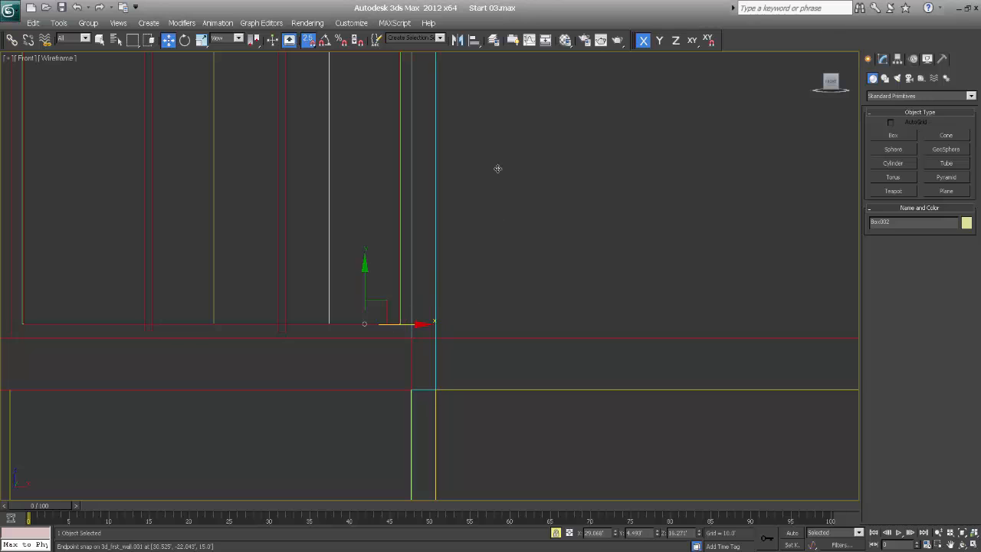
Release the selection lock, turn snapping off, reselect the narrower first-floor window group and show its modifier settings.
{"action": "middle_click_drag", "start_coordinate": [497, 132], "coordinate": [493, 286]}
{"action": "scroll", "coordinate": [493, 287], "scroll_direction": "down", "scroll_amount": 5}
{"action": "middle_click_drag", "start_coordinate": [500, 223], "coordinate": [501, 255]}
{"action": "scroll", "coordinate": [501, 255], "scroll_direction": "up", "scroll_amount": 2}
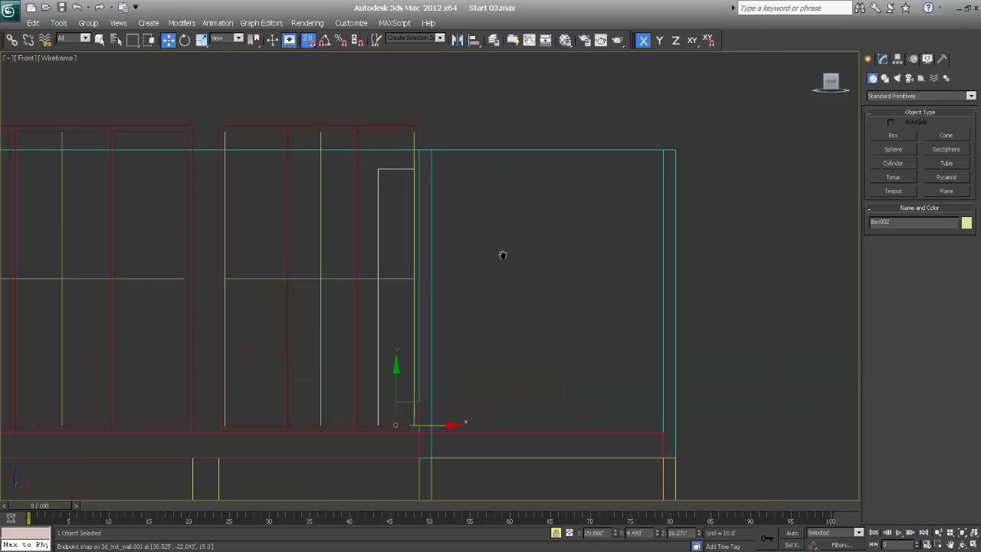
{"action": "right_click", "coordinate": [481, 225]}
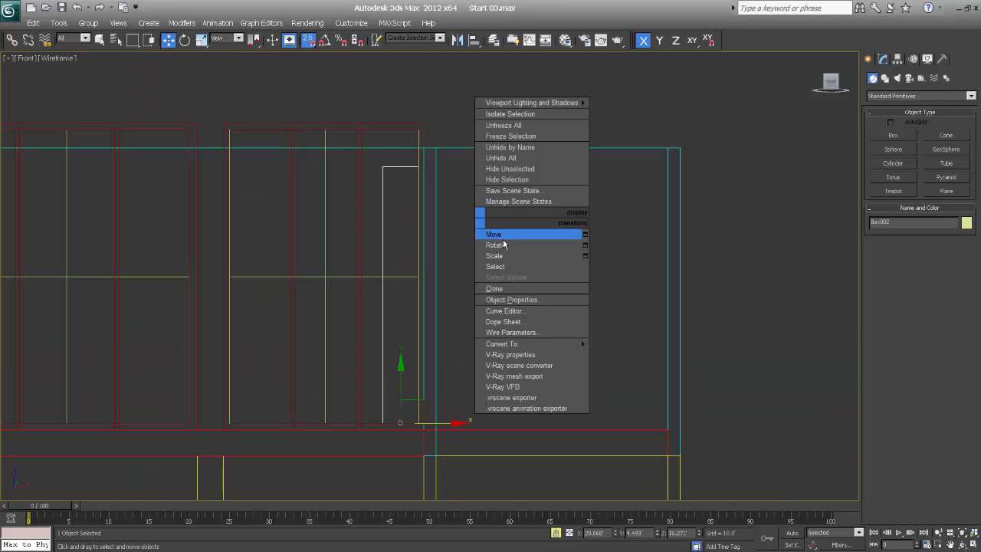
{"action": "left_click", "coordinate": [503, 237]}
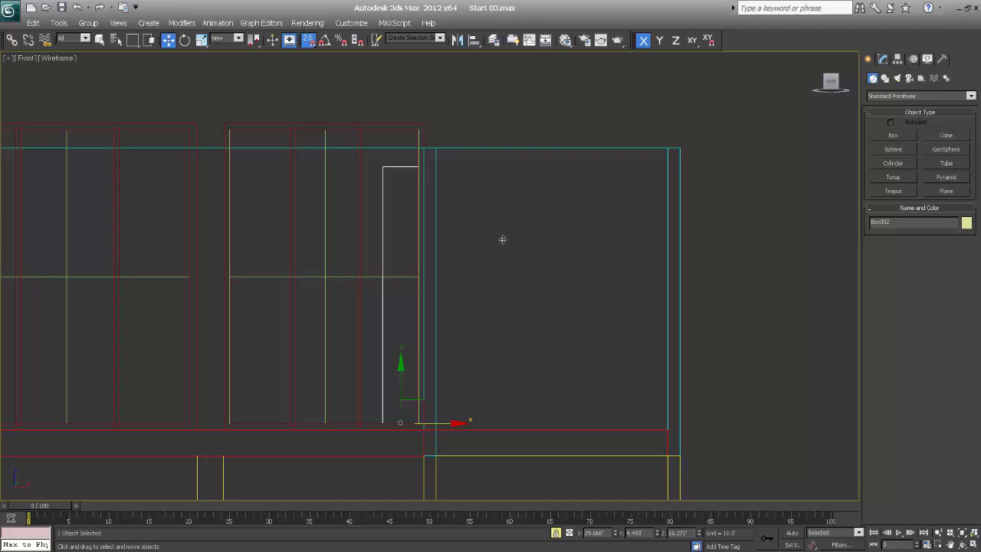
{"action": "left_click", "coordinate": [409, 148]}
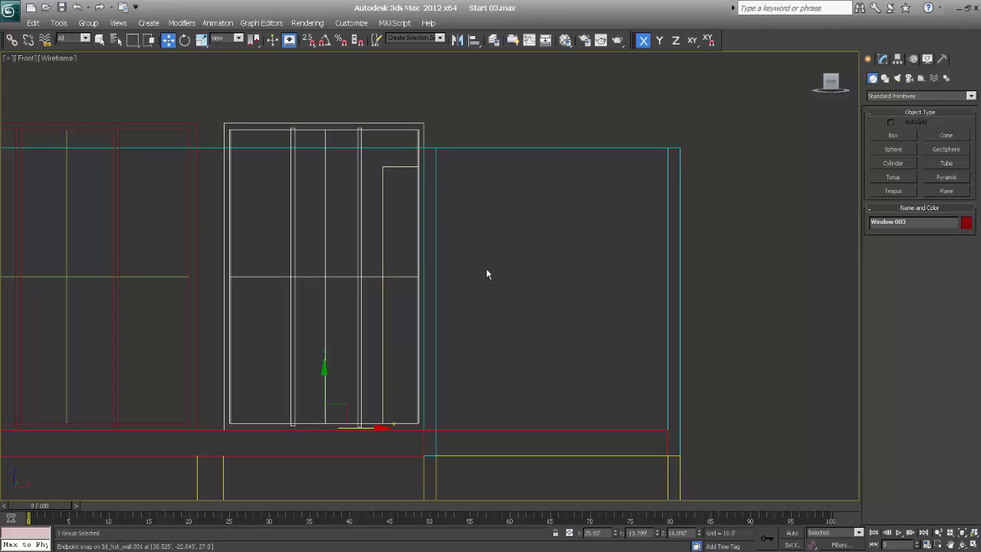
{"action": "middle_click_drag", "start_coordinate": [489, 274], "coordinate": [512, 307]}
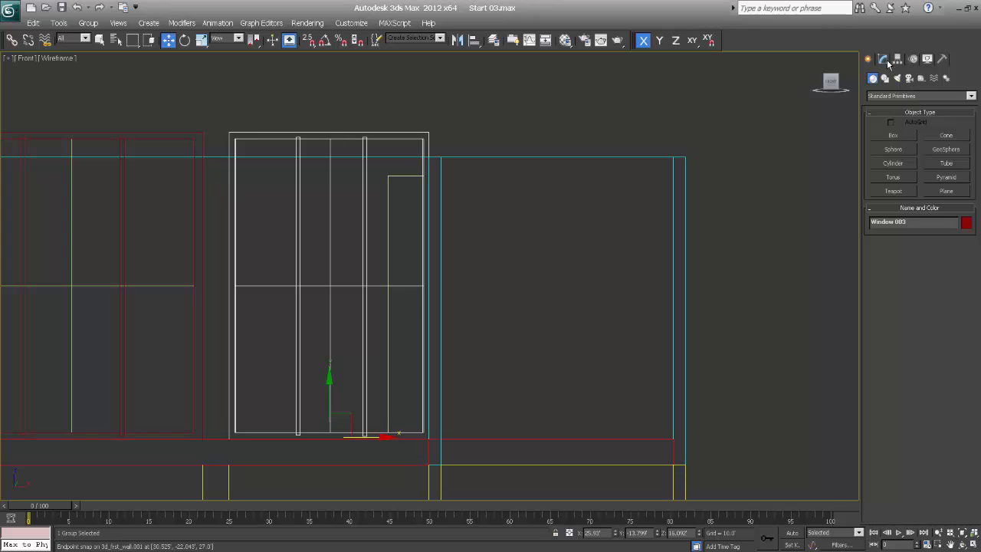
{"action": "left_click", "coordinate": [882, 59]}
{"action": "middle_click_drag", "start_coordinate": [491, 202], "coordinate": [504, 155]}
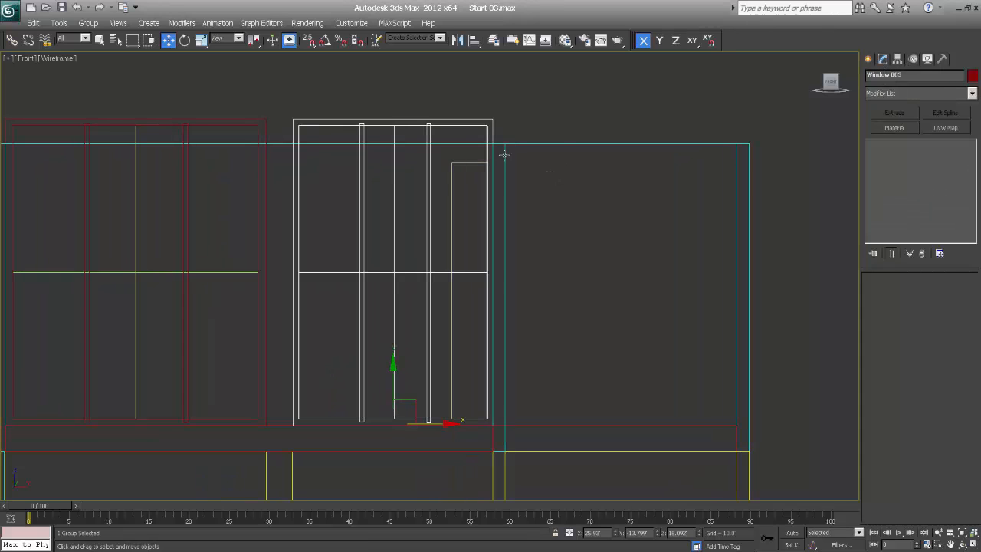
Scale the narrower first-floor window group down vertically until its top lines up with the top of the reference box.
{"action": "left_click", "coordinate": [509, 115]}
{"action": "left_click", "coordinate": [474, 124]}
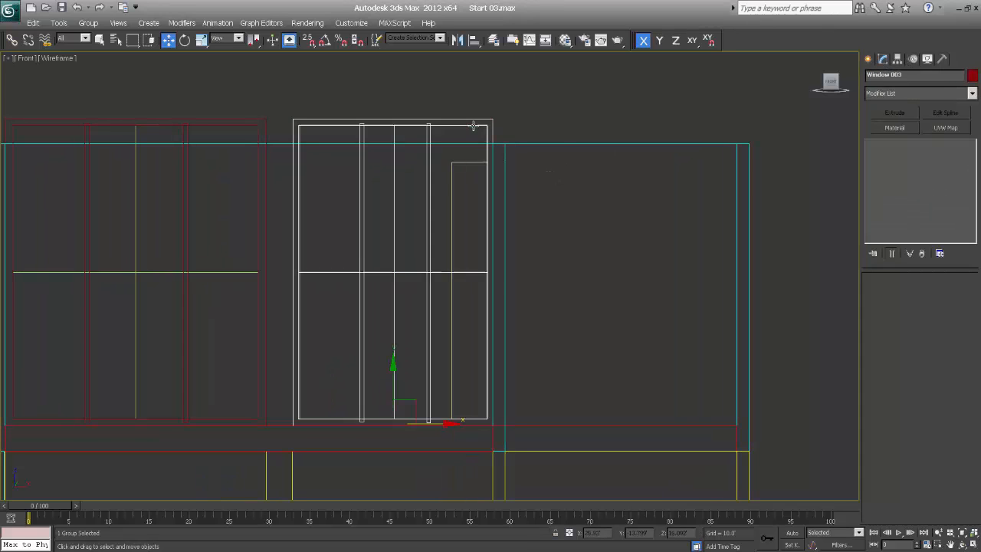
{"action": "key", "text": "r"}
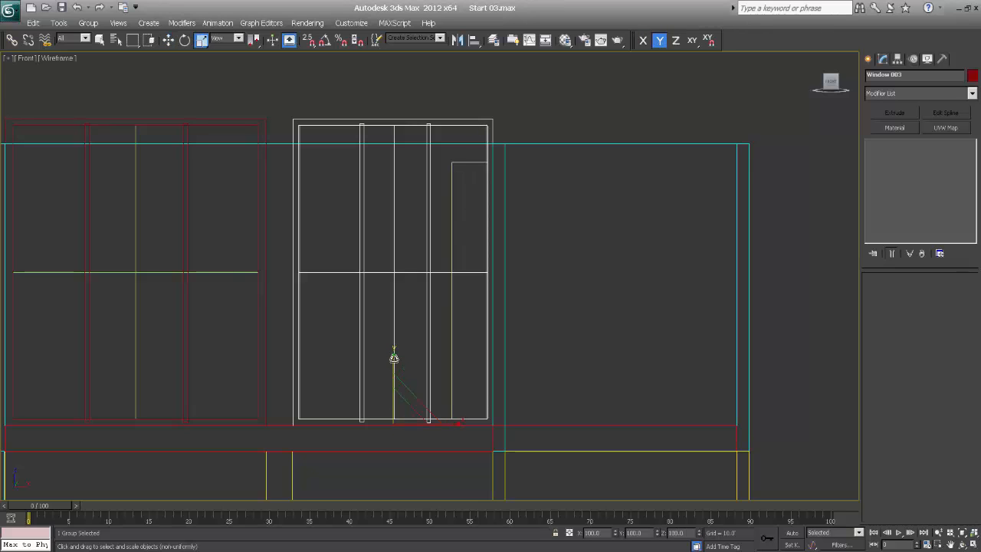
{"action": "left_click_drag", "start_coordinate": [393, 358], "coordinate": [392, 365]}
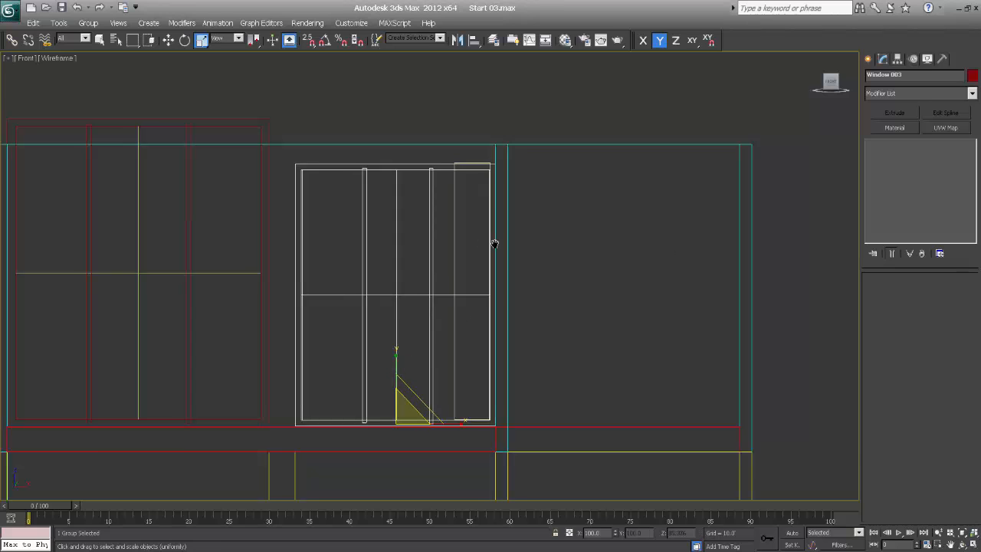
Select the wider first-floor window group and move only its pivot point straight down to the window's bottom edge.
{"action": "middle_click_drag", "start_coordinate": [495, 243], "coordinate": [659, 243]}
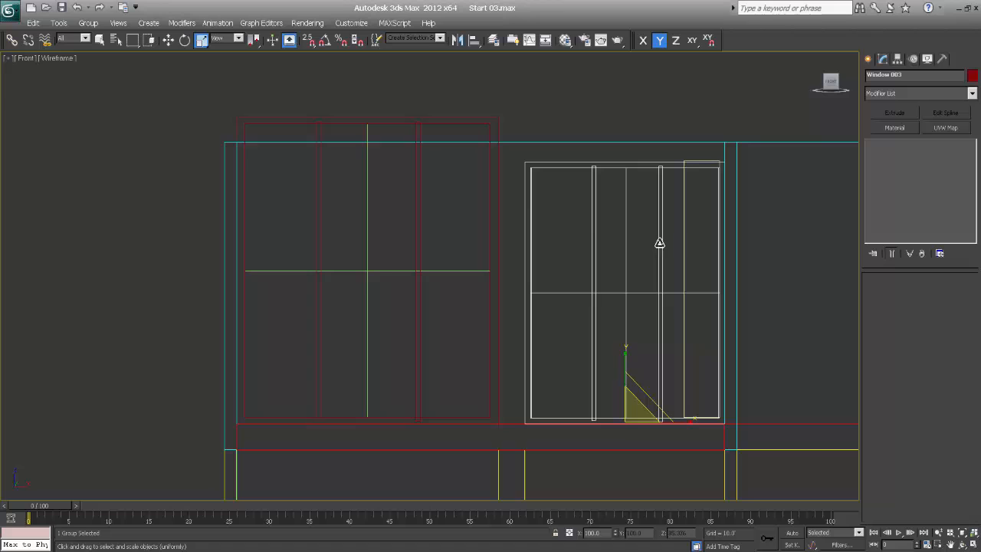
{"action": "left_click", "coordinate": [498, 197]}
{"action": "middle_click_drag", "start_coordinate": [572, 244], "coordinate": [507, 238]}
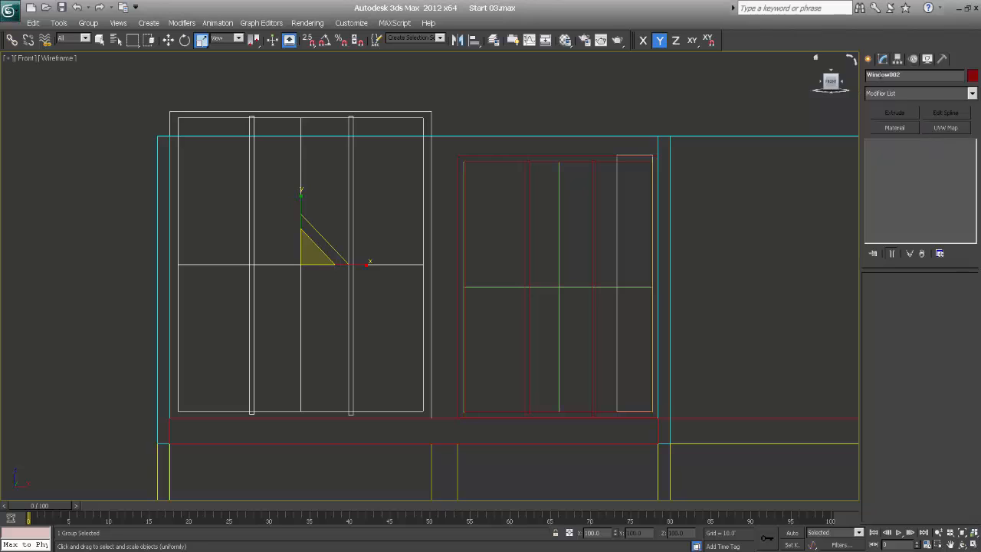
{"action": "left_click", "coordinate": [869, 59]}
{"action": "left_click", "coordinate": [898, 59]}
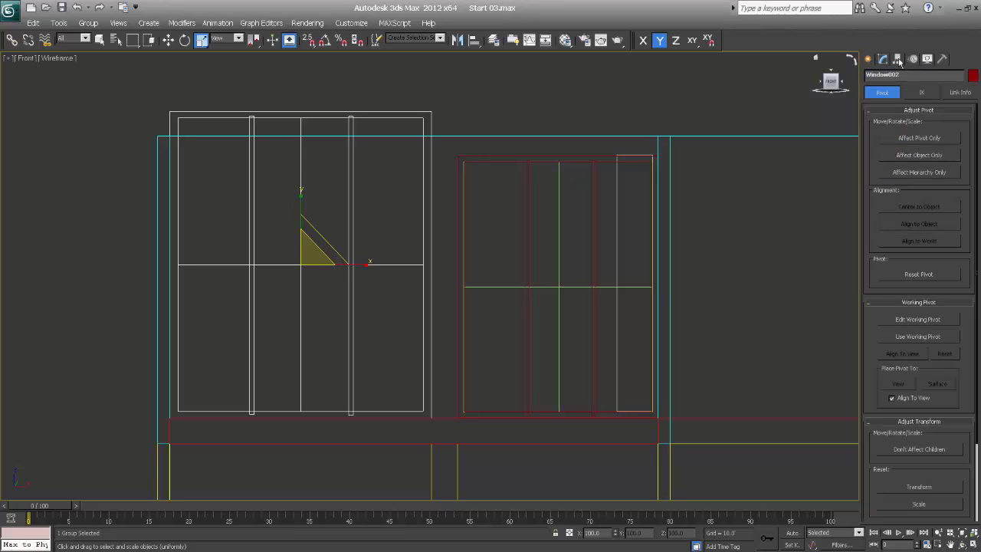
{"action": "left_click", "coordinate": [918, 138]}
{"action": "key", "text": "w"}
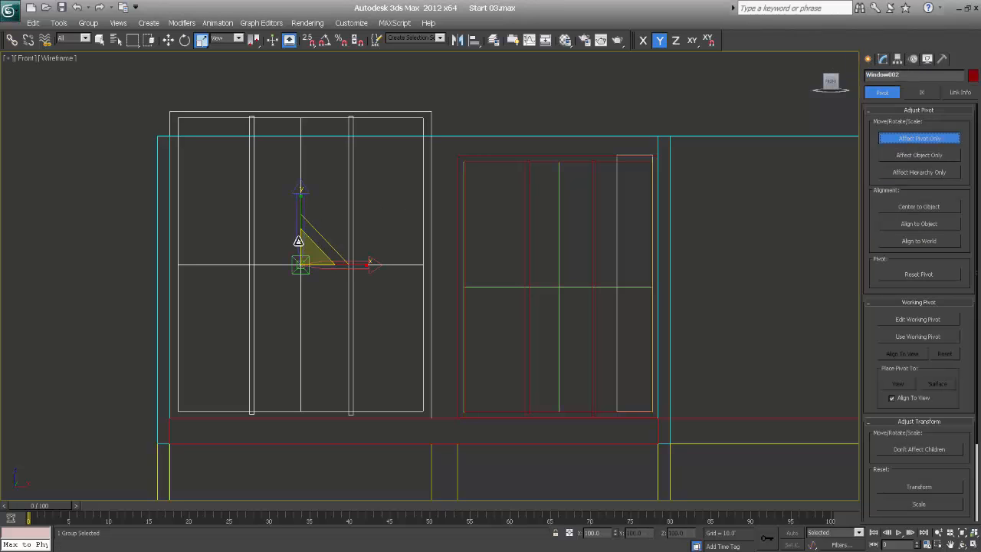
{"action": "middle_click_drag", "start_coordinate": [311, 290], "coordinate": [326, 235]}
{"action": "left_click_drag", "start_coordinate": [315, 172], "coordinate": [307, 318]}
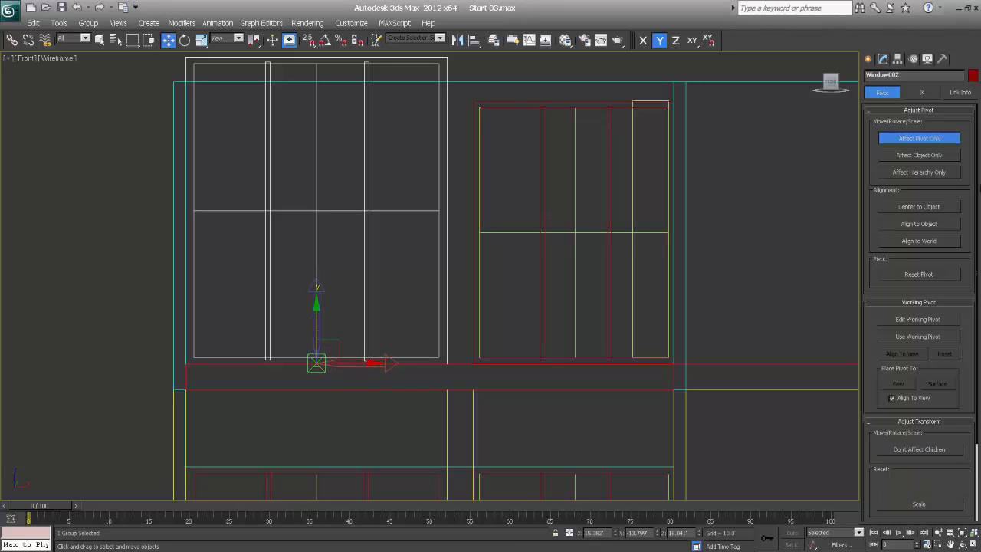
{"action": "left_click", "coordinate": [910, 141]}
Scale the wider first-floor window group down vertically to roughly the height of the narrower window.
{"action": "middle_click_drag", "start_coordinate": [322, 280], "coordinate": [321, 302]}
{"action": "key", "text": "r"}
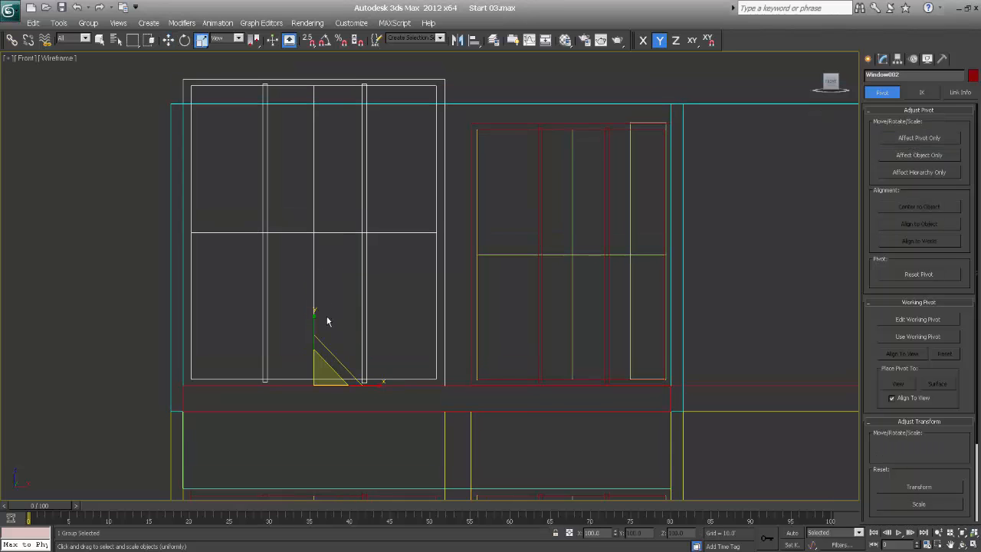
{"action": "left_click_drag", "start_coordinate": [315, 317], "coordinate": [314, 325]}
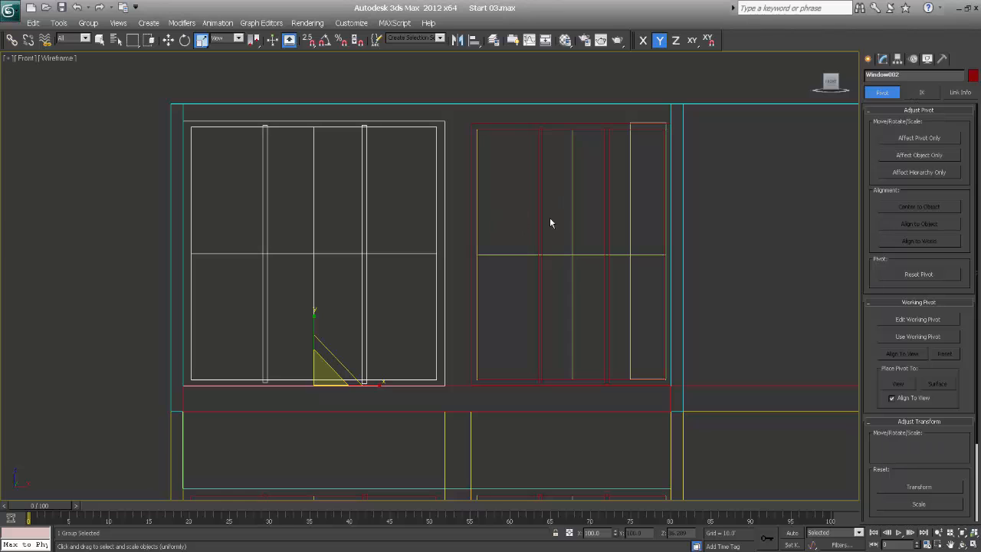
Move the reference box horizontally between the two first-floor windows and fine-tune the wider window's vertical scale to match the box's top.
{"action": "right_click", "coordinate": [590, 211]}
{"action": "left_click", "coordinate": [630, 221]}
{"action": "left_click", "coordinate": [630, 236]}
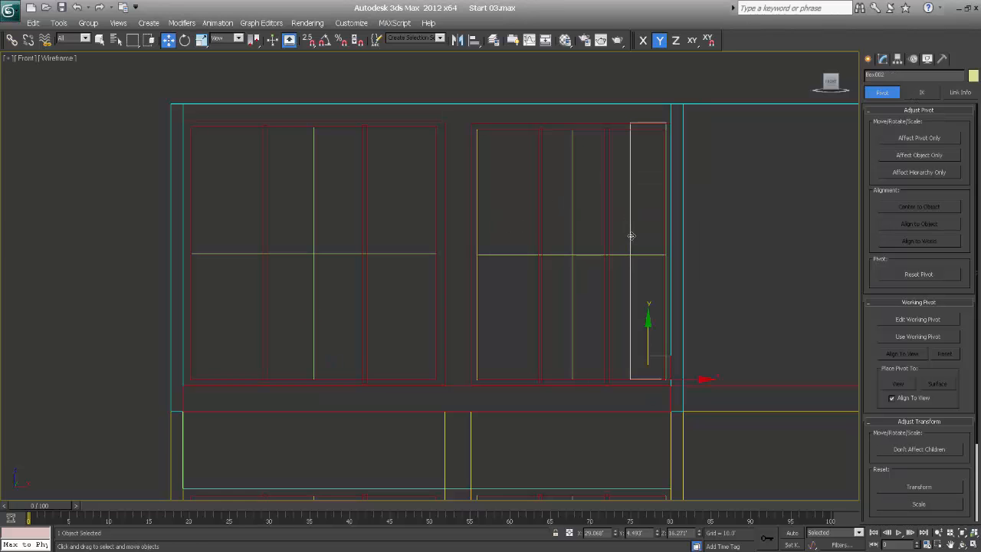
{"action": "left_click_drag", "start_coordinate": [701, 379], "coordinate": [502, 378]}
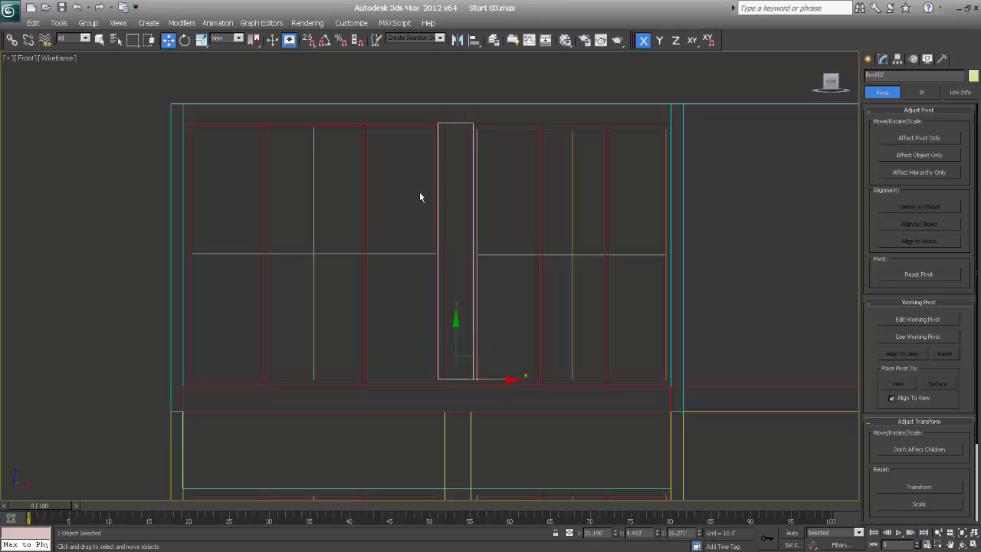
{"action": "left_click", "coordinate": [362, 240]}
{"action": "key", "text": "r"}
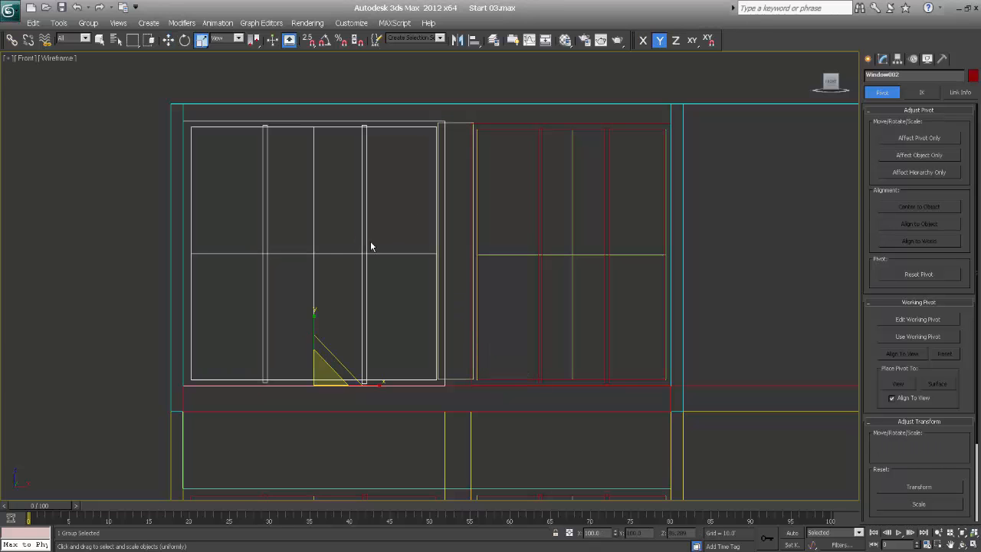
{"action": "scroll", "coordinate": [393, 272], "scroll_direction": "up", "scroll_amount": 2}
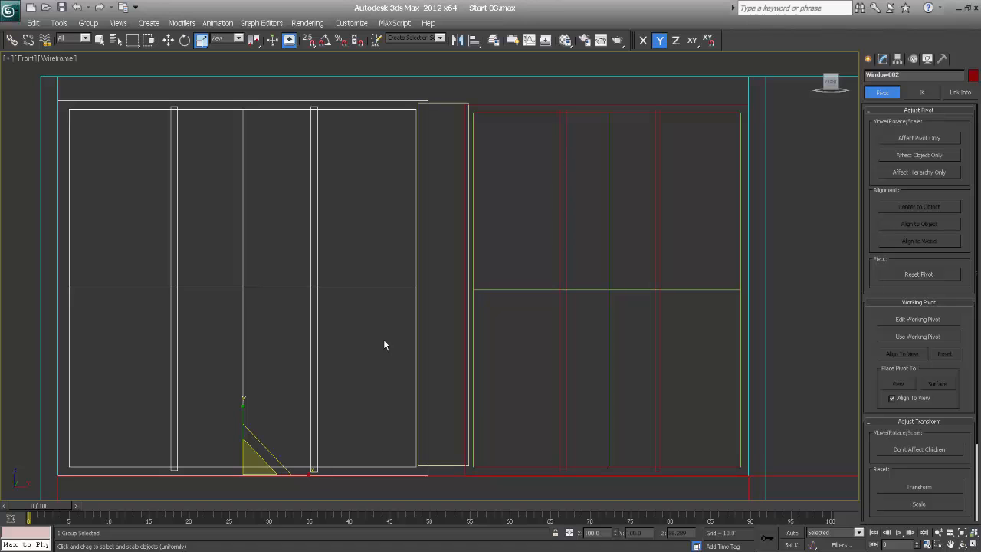
{"action": "left_click_drag", "start_coordinate": [241, 407], "coordinate": [241, 407]}
{"action": "middle_click_drag", "start_coordinate": [525, 287], "coordinate": [534, 330]}
{"action": "scroll", "coordinate": [497, 318], "scroll_direction": "down", "scroll_amount": 2}
{"action": "right_click", "coordinate": [389, 394]}
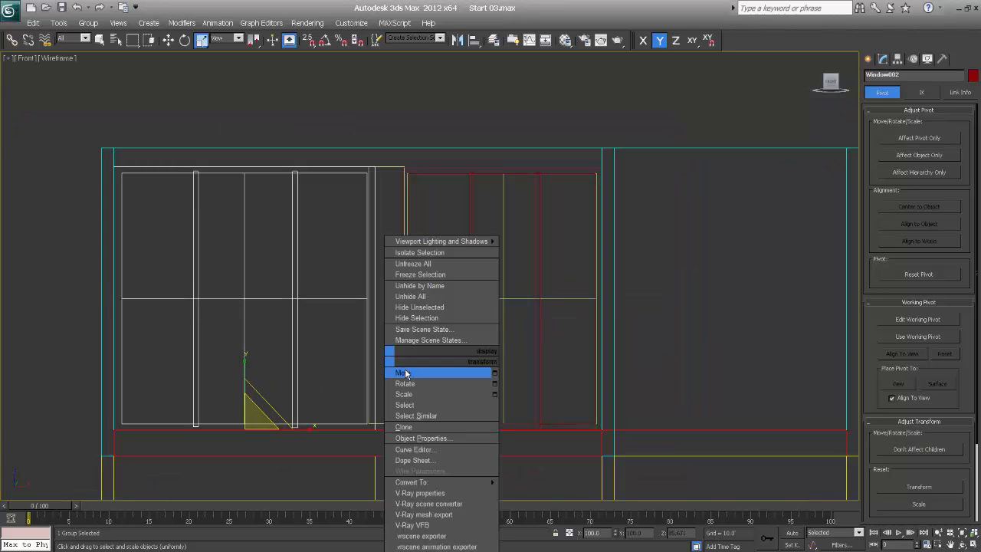
{"action": "left_click", "coordinate": [408, 403]}
Select the ground-floor wall and try an Edit Poly modifier on top of its Extrude.
{"action": "middle_click_drag", "start_coordinate": [429, 440], "coordinate": [497, 307]}
{"action": "scroll", "coordinate": [484, 314], "scroll_direction": "down", "scroll_amount": 2}
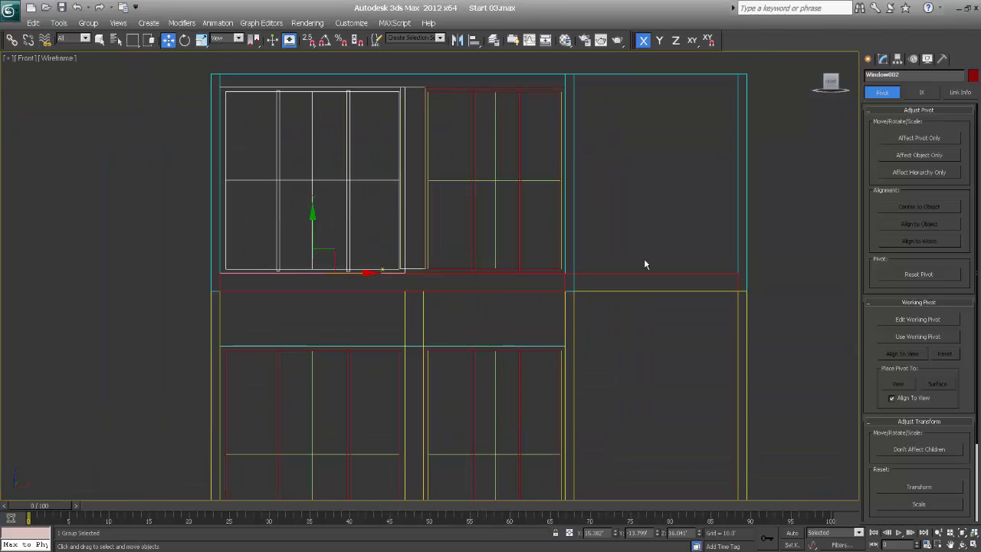
{"action": "left_click", "coordinate": [870, 59]}
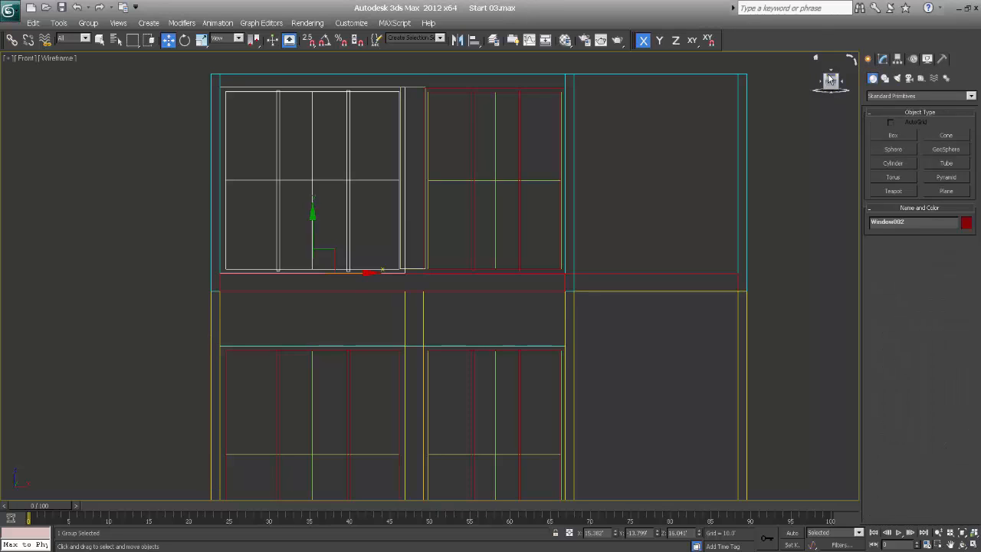
{"action": "left_click", "coordinate": [422, 320]}
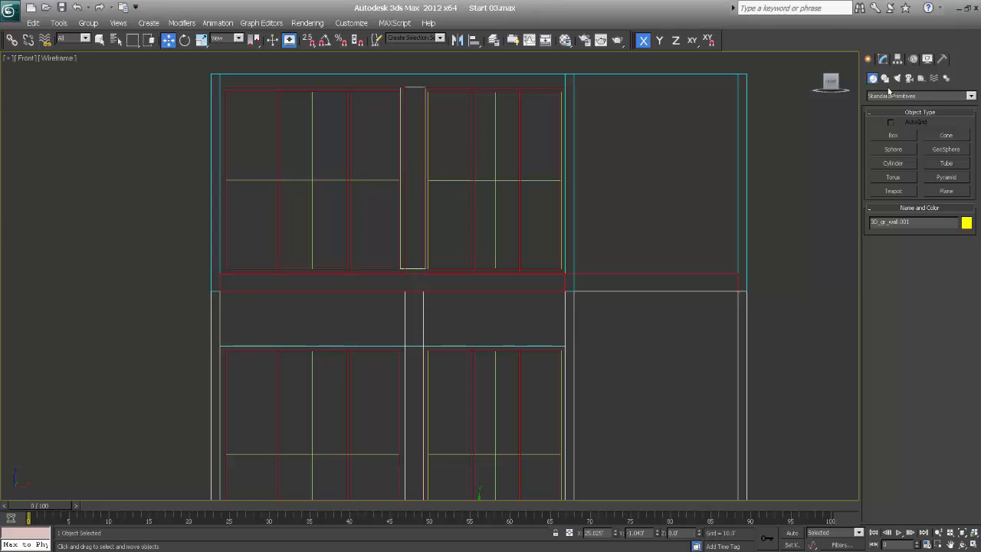
{"action": "left_click", "coordinate": [882, 59]}
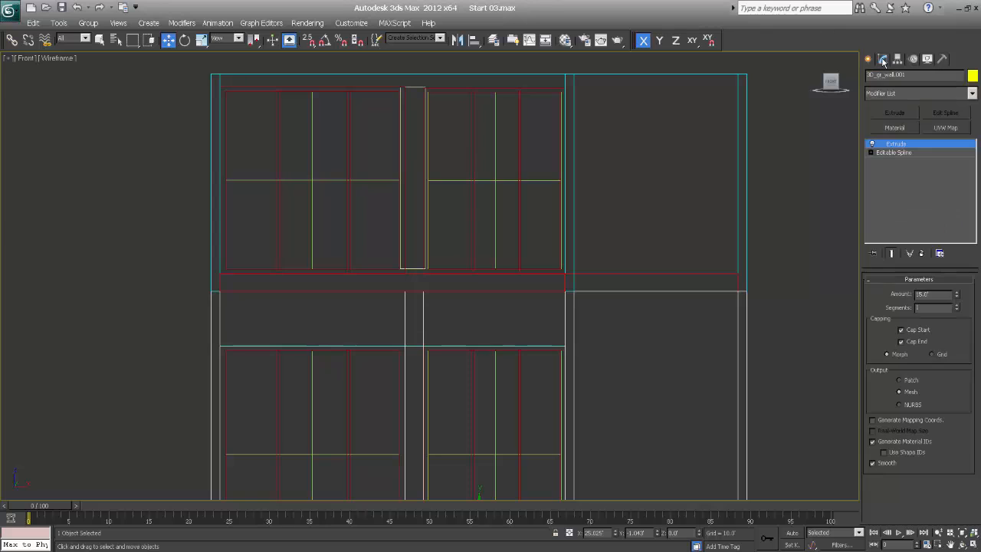
{"action": "left_click", "coordinate": [871, 154]}
{"action": "left_click", "coordinate": [871, 153]}
{"action": "middle_click_drag", "start_coordinate": [560, 393], "coordinate": [554, 370]}
{"action": "left_click", "coordinate": [906, 93]}
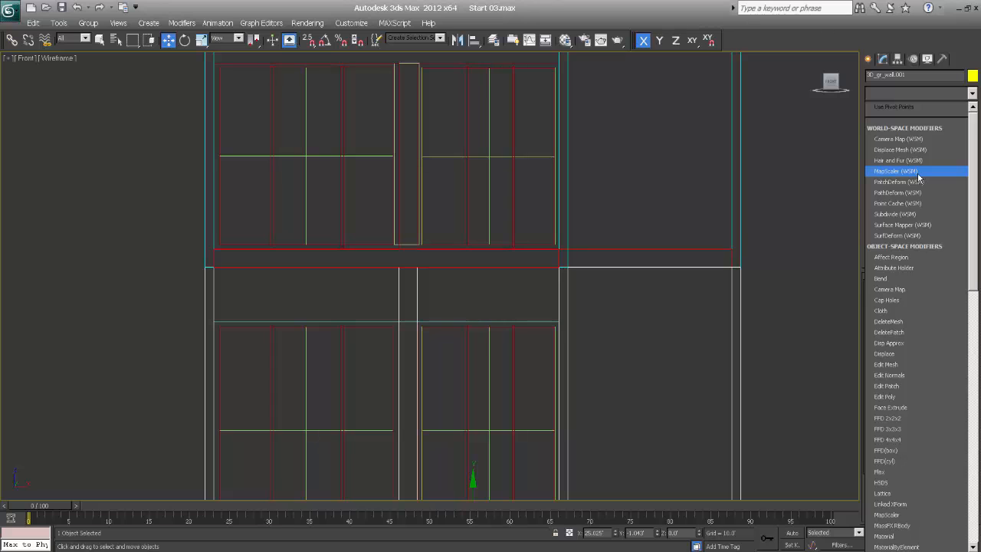
{"action": "key", "text": "e"}
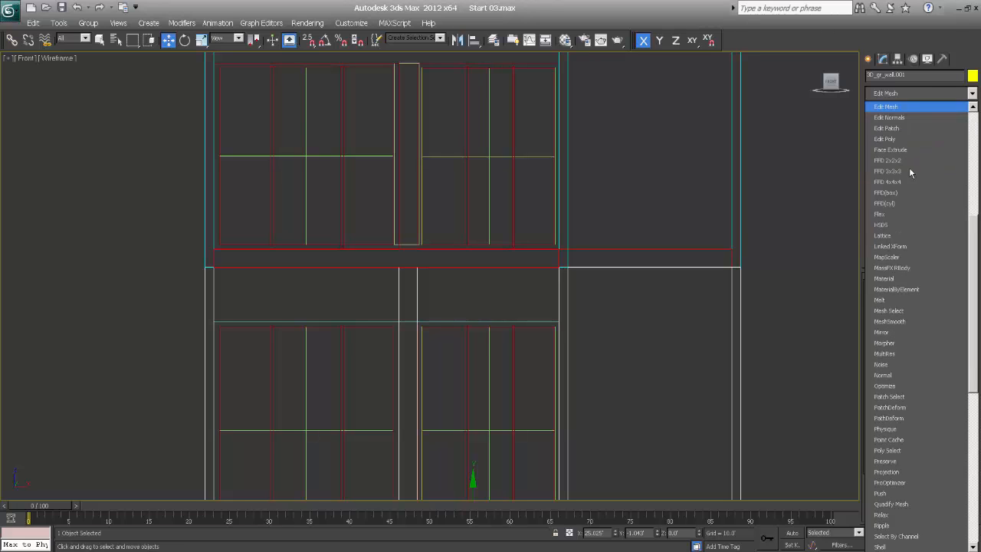
{"action": "left_click", "coordinate": [898, 140]}
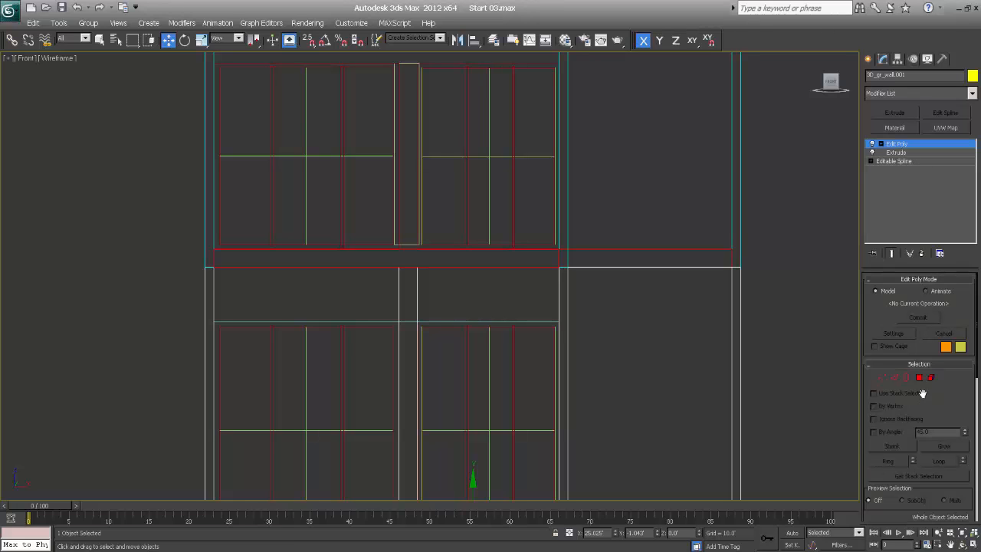
Select the wall polygon between the two ground-floor windows, then remove the Edit Poly modifier.
{"action": "left_click", "coordinate": [920, 379]}
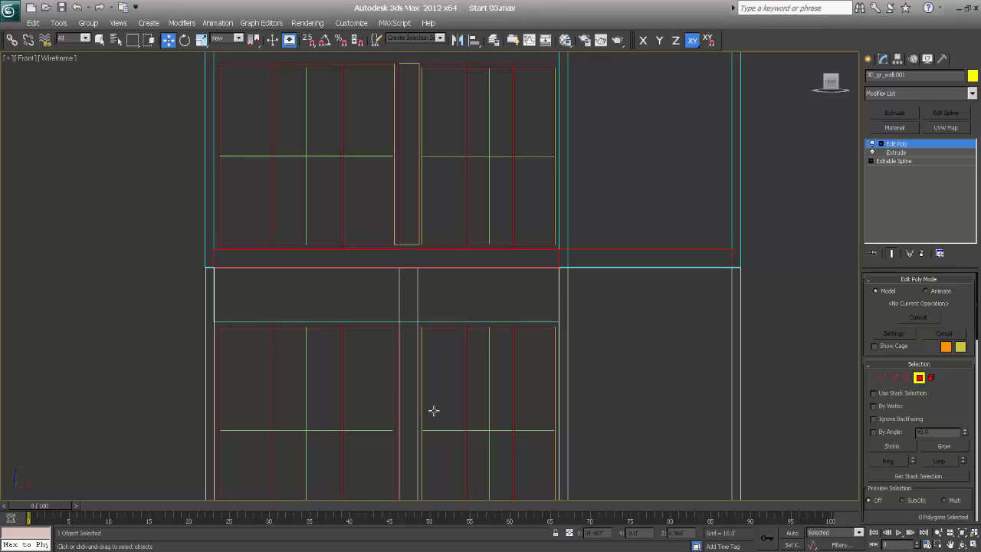
{"action": "middle_click_drag", "start_coordinate": [403, 399], "coordinate": [416, 345]}
{"action": "left_click", "coordinate": [416, 344]}
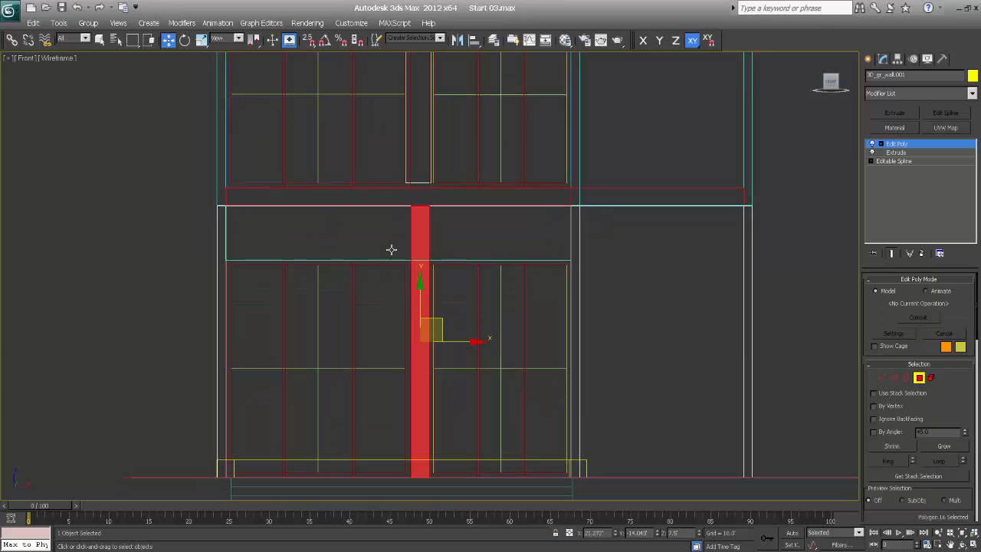
{"action": "left_click", "coordinate": [927, 255]}
Frame the pillar between the ground-floor windows, start the Standard Primitives Box tool and turn on 2.5D snapping.
{"action": "left_click", "coordinate": [869, 59]}
{"action": "middle_click_drag", "start_coordinate": [378, 258], "coordinate": [383, 339]}
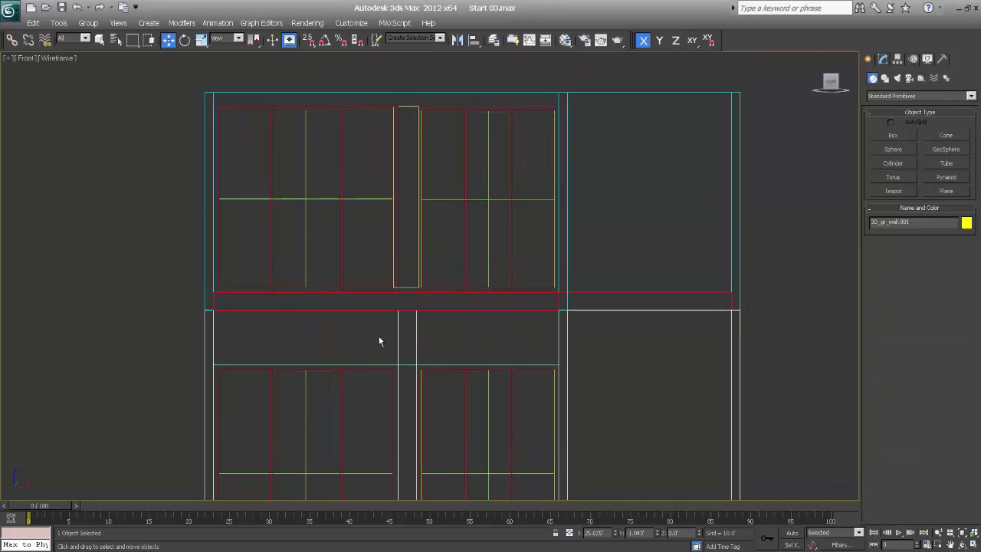
{"action": "scroll", "coordinate": [462, 240], "scroll_direction": "up", "scroll_amount": 3}
{"action": "middle_click_drag", "start_coordinate": [460, 244], "coordinate": [487, 226]}
{"action": "middle_click_drag", "start_coordinate": [504, 305], "coordinate": [498, 152]}
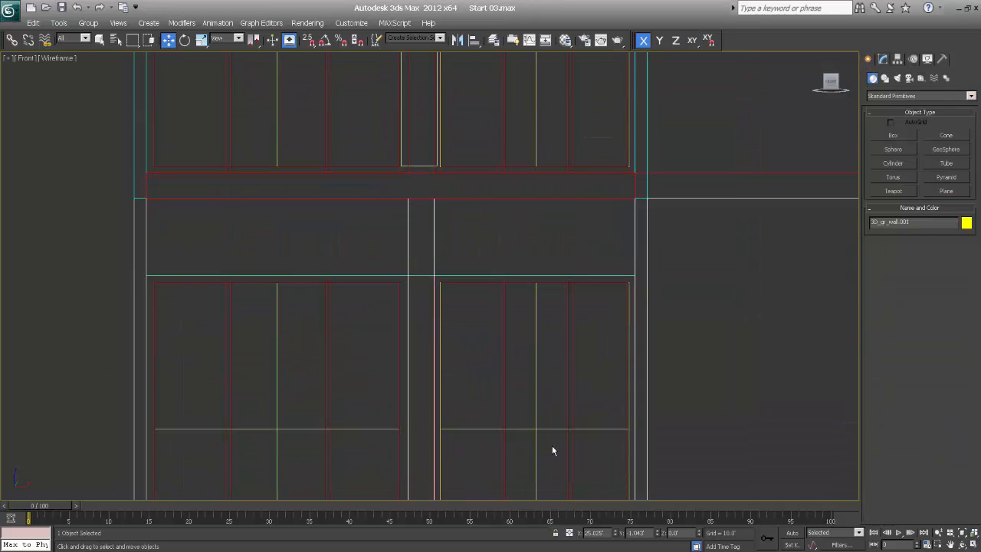
{"action": "middle_click_drag", "start_coordinate": [552, 445], "coordinate": [531, 306]}
{"action": "scroll", "coordinate": [537, 312], "scroll_direction": "down", "scroll_amount": 2}
{"action": "scroll", "coordinate": [531, 306], "scroll_direction": "up", "scroll_amount": 2}
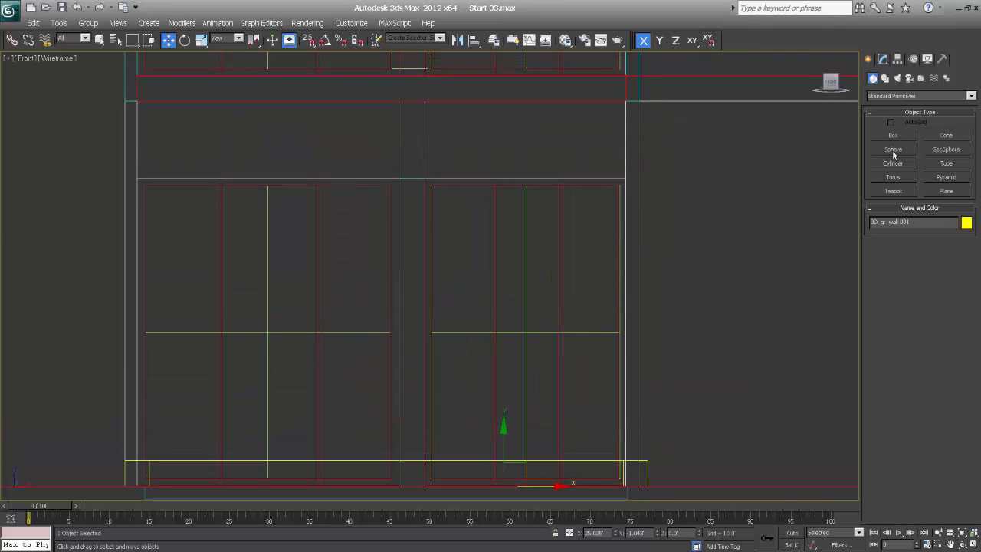
{"action": "left_click", "coordinate": [876, 95]}
{"action": "left_click", "coordinate": [889, 106]}
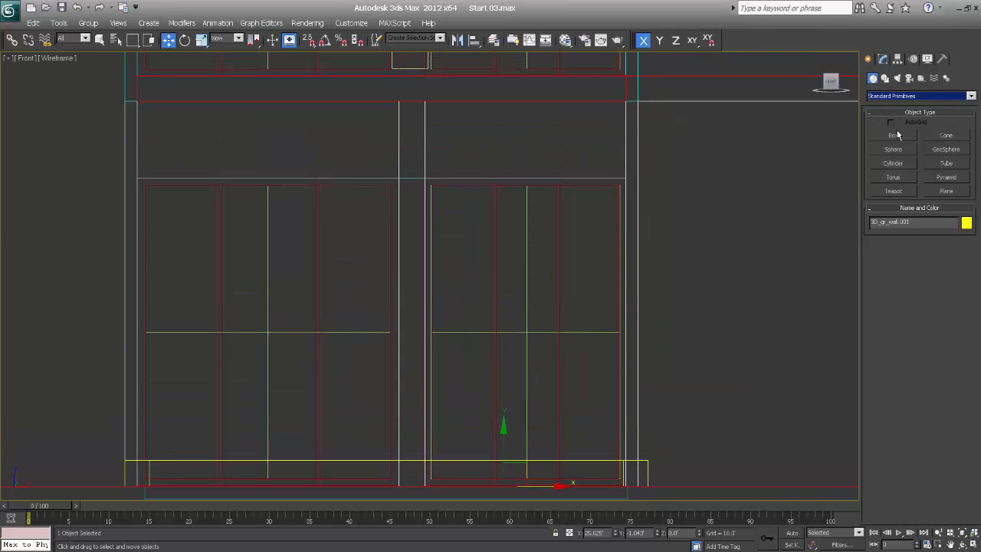
{"action": "left_click", "coordinate": [894, 135]}
{"action": "middle_click_drag", "start_coordinate": [332, 301], "coordinate": [326, 329]}
{"action": "key", "text": "s"}
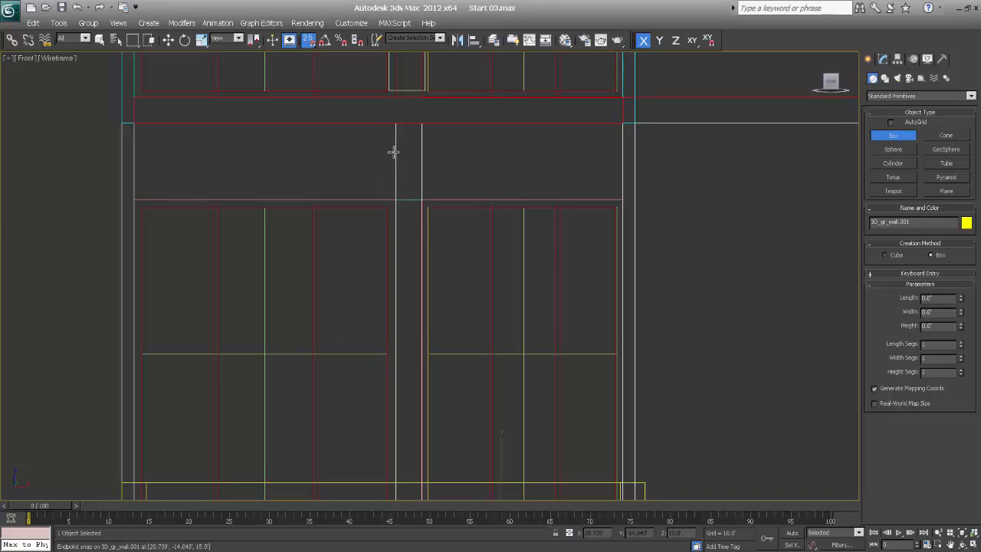
{"action": "left_click_drag", "start_coordinate": [396, 123], "coordinate": [419, 481]}
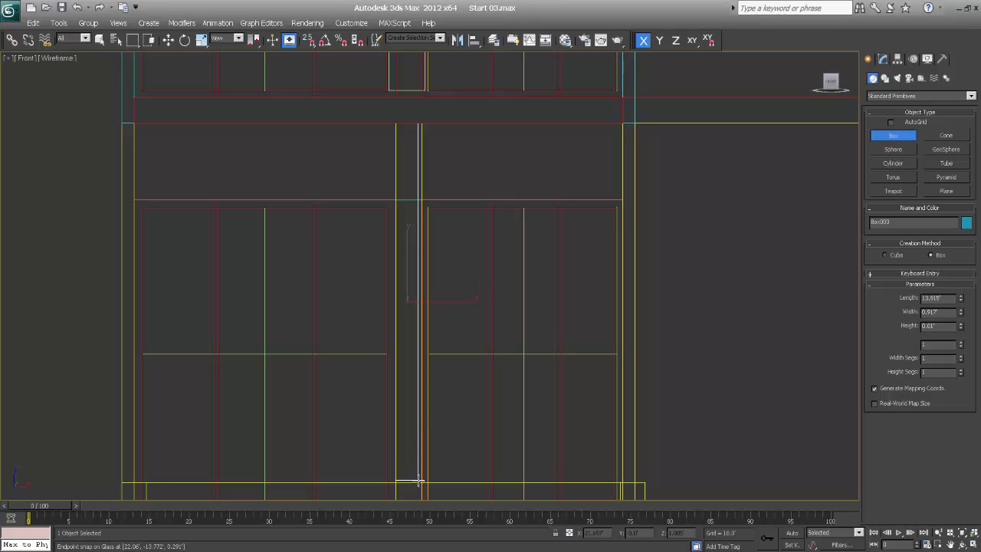
{"action": "right_click", "coordinate": [438, 335]}
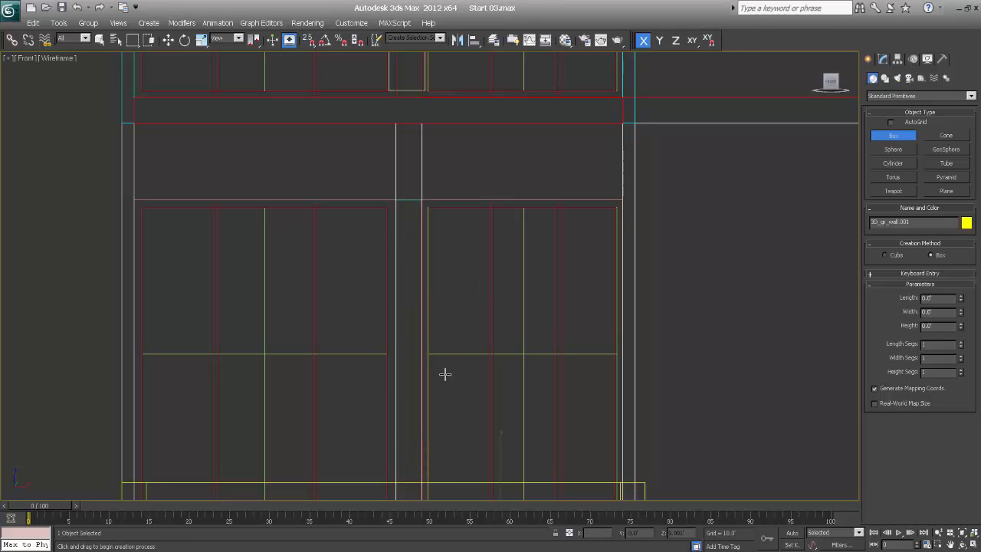
{"action": "scroll", "coordinate": [453, 405], "scroll_direction": "down", "scroll_amount": 2}
{"action": "scroll", "coordinate": [454, 406], "scroll_direction": "up", "scroll_amount": 1}
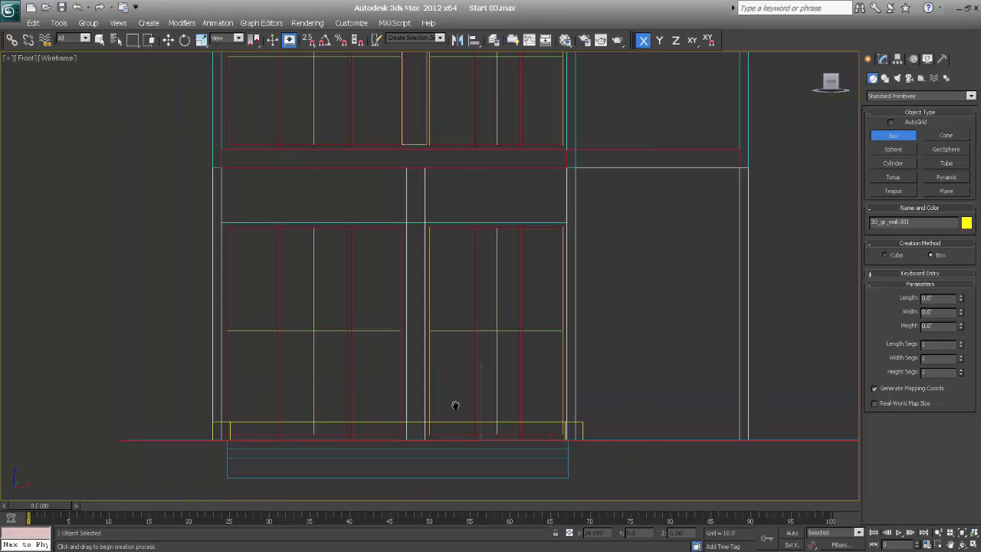
{"action": "left_click", "coordinate": [459, 353]}
{"action": "key", "text": "ctrl+z"}
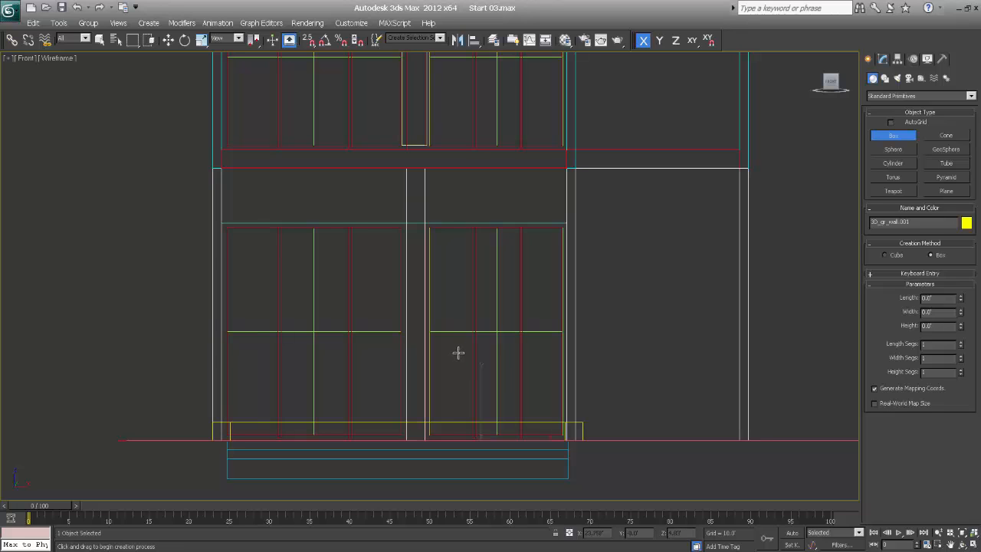
Draw a snapped box over the pillar between the ground-floor windows, about 14.8' long, 1.04' wide and 1.12' high.
{"action": "middle_click_drag", "start_coordinate": [434, 219], "coordinate": [433, 224]}
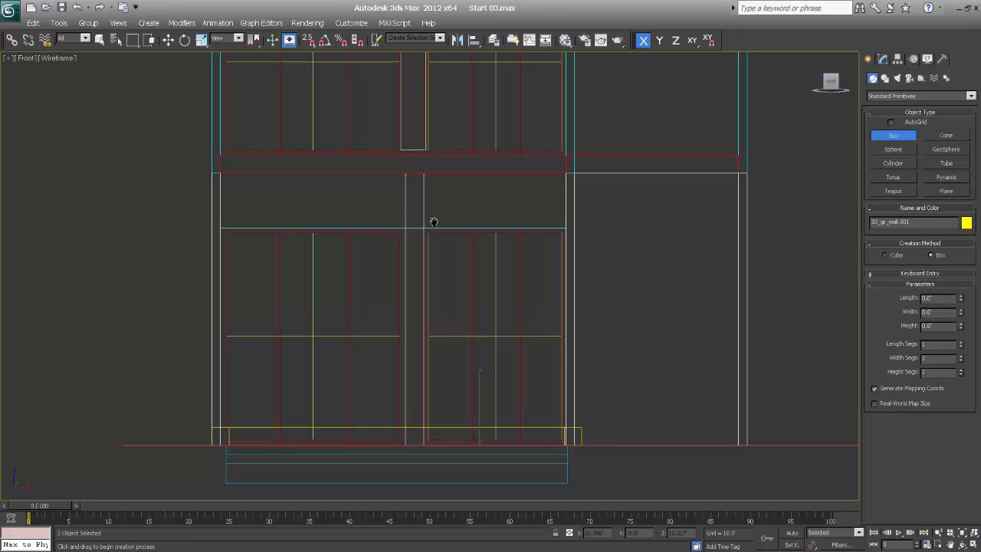
{"action": "key", "text": "s"}
{"action": "mouse_move", "coordinate": [405, 174]}
{"action": "left_mouse_down"}
{"action": "mouse_move", "coordinate": [432, 300]}
{"action": "mouse_move", "coordinate": [416, 438]}
{"action": "mouse_move", "coordinate": [424, 442]}
{"action": "left_mouse_up"}
{"action": "key", "text": "s"}
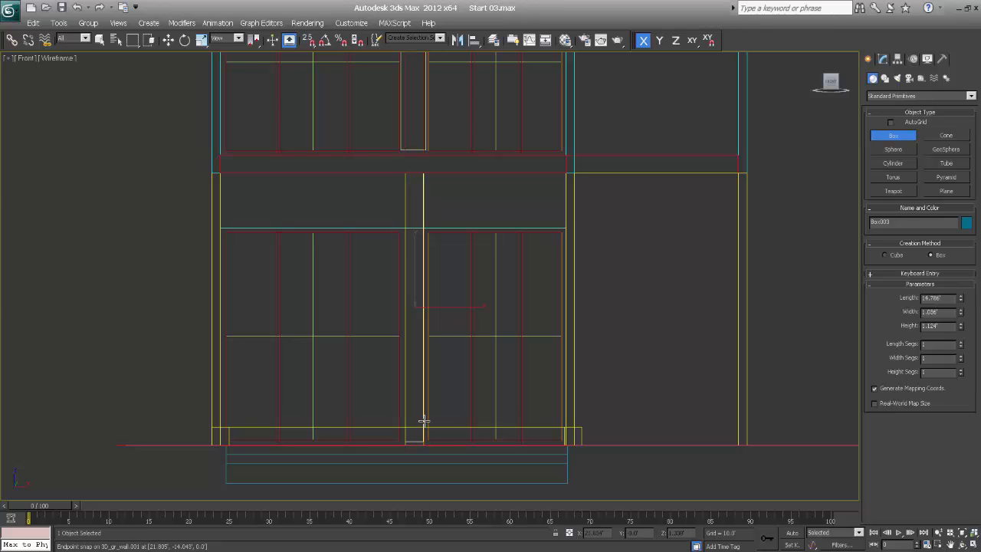
{"action": "left_click", "coordinate": [423, 420]}
Move the new pillar box vertically up from the ground floor into the gap between the first-floor windows.
{"action": "key", "text": "w"}
{"action": "middle_click_drag", "start_coordinate": [436, 296], "coordinate": [436, 384]}
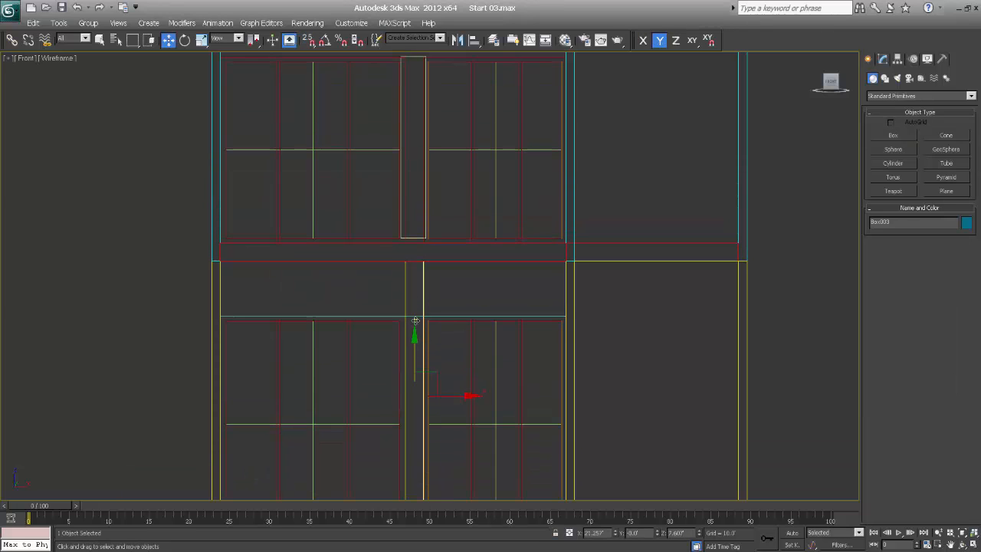
{"action": "left_click_drag", "start_coordinate": [415, 320], "coordinate": [415, 28]}
{"action": "scroll", "coordinate": [448, 130], "scroll_direction": "up", "scroll_amount": 2}
{"action": "middle_click_drag", "start_coordinate": [445, 122], "coordinate": [461, 451]}
{"action": "scroll", "coordinate": [458, 158], "scroll_direction": "up", "scroll_amount": 4}
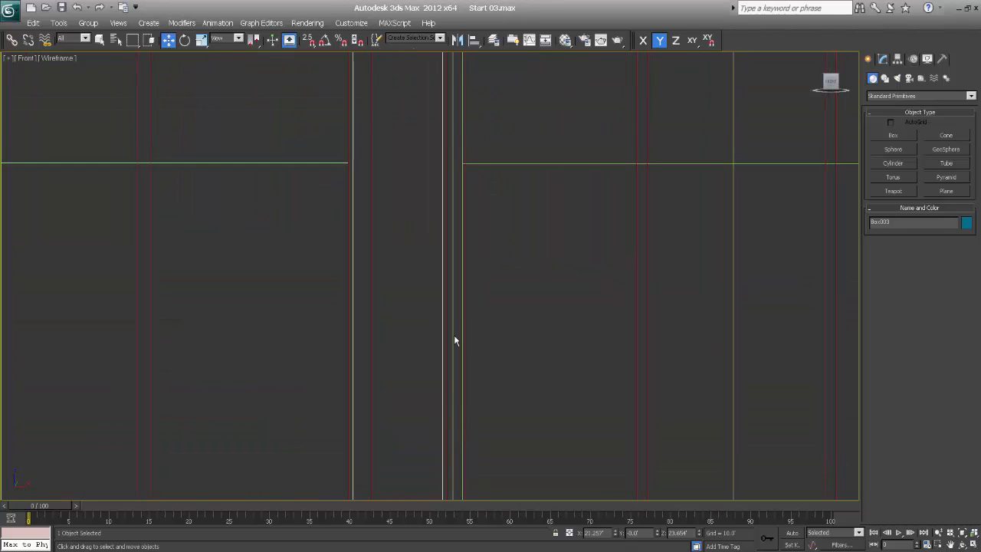
{"action": "scroll", "coordinate": [453, 317], "scroll_direction": "down", "scroll_amount": 2}
{"action": "mouse_move", "coordinate": [456, 206]}
{"action": "middle_mouse_down"}
{"action": "mouse_move", "coordinate": [437, 310]}
{"action": "mouse_move", "coordinate": [313, 341]}
{"action": "mouse_move", "coordinate": [365, 357]}
{"action": "mouse_move", "coordinate": [401, 345]}
{"action": "mouse_move", "coordinate": [371, 324]}
{"action": "middle_mouse_up"}
{"action": "scroll", "coordinate": [449, 299], "scroll_direction": "down", "scroll_amount": 1}
Select both first-floor windows together with the pillar box and try moving them along Y toward the balcony's front edge.
{"action": "key", "text": "p"}
{"action": "key", "text": "F3"}
{"action": "middle_click_drag", "start_coordinate": [383, 363], "coordinate": [392, 307], "text": "alt"}
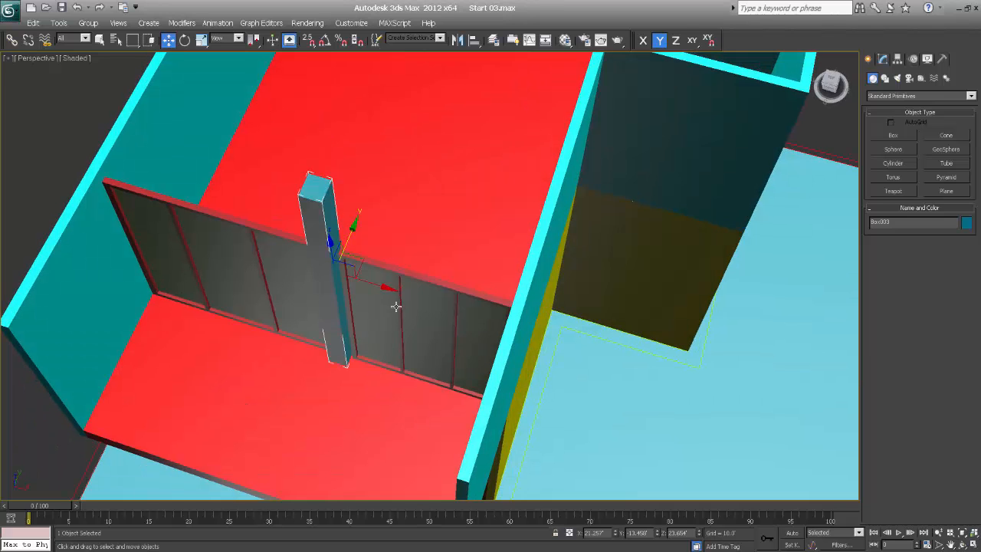
{"action": "left_click", "coordinate": [395, 315]}
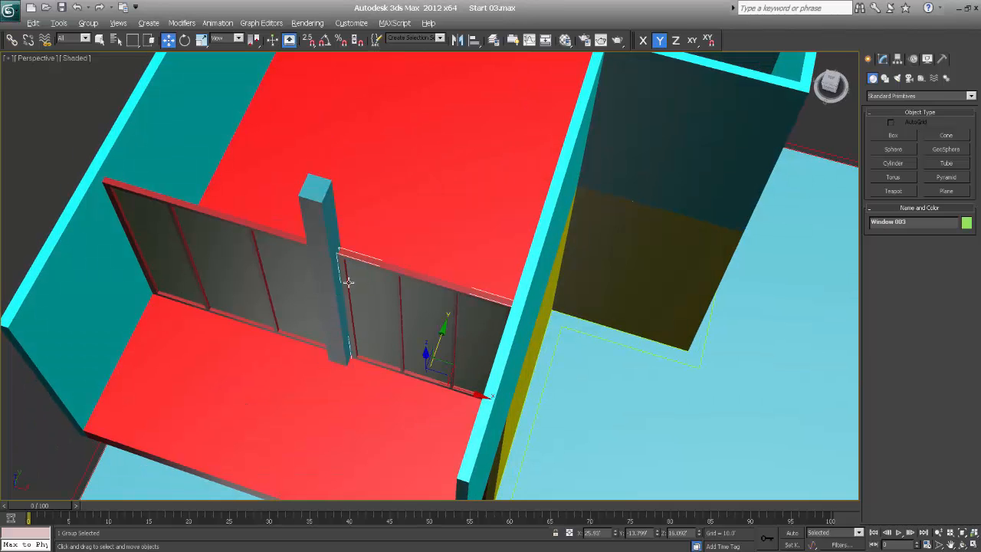
{"action": "middle_click_drag", "start_coordinate": [349, 282], "coordinate": [350, 279], "text": "alt"}
{"action": "left_click", "coordinate": [277, 274], "text": "ctrl"}
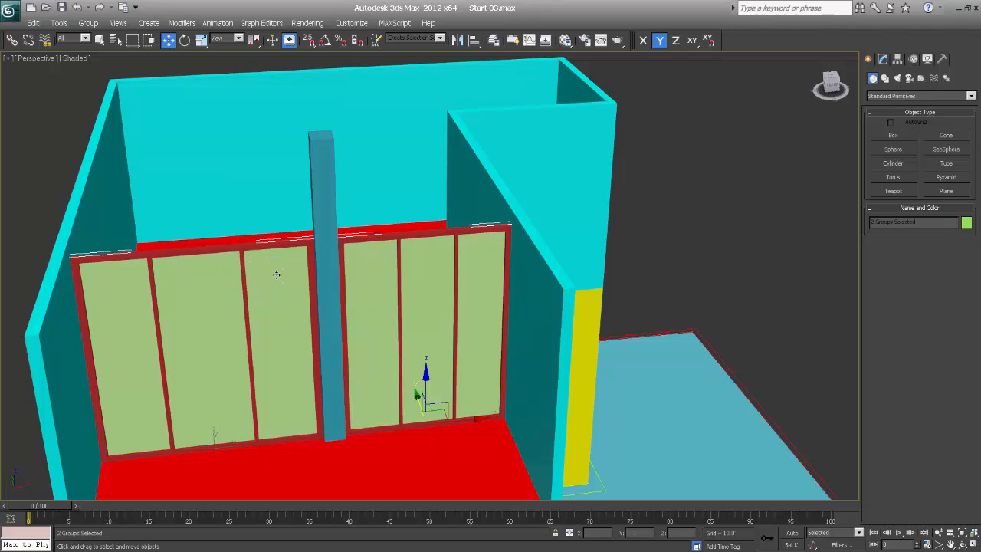
{"action": "left_click", "coordinate": [325, 181], "text": "ctrl"}
{"action": "middle_click_drag", "start_coordinate": [388, 321], "coordinate": [362, 247], "text": "alt"}
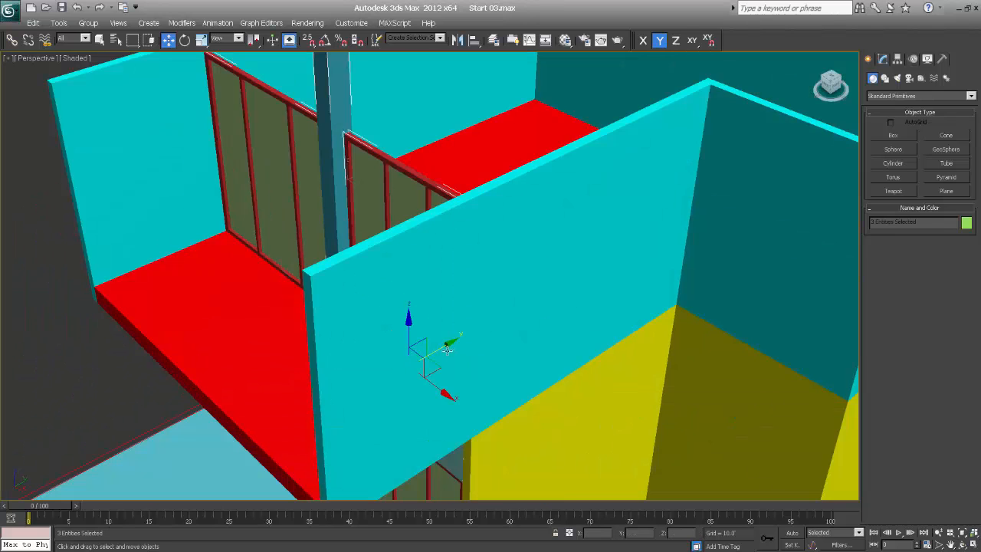
{"action": "left_click_drag", "start_coordinate": [444, 347], "coordinate": [354, 387]}
{"action": "right_click", "coordinate": [348, 380]}
Examine the first-floor windows and pillar from the top and in shaded perspective, and clear the selection.
{"action": "middle_click_drag", "start_coordinate": [402, 359], "coordinate": [330, 332], "text": "alt"}
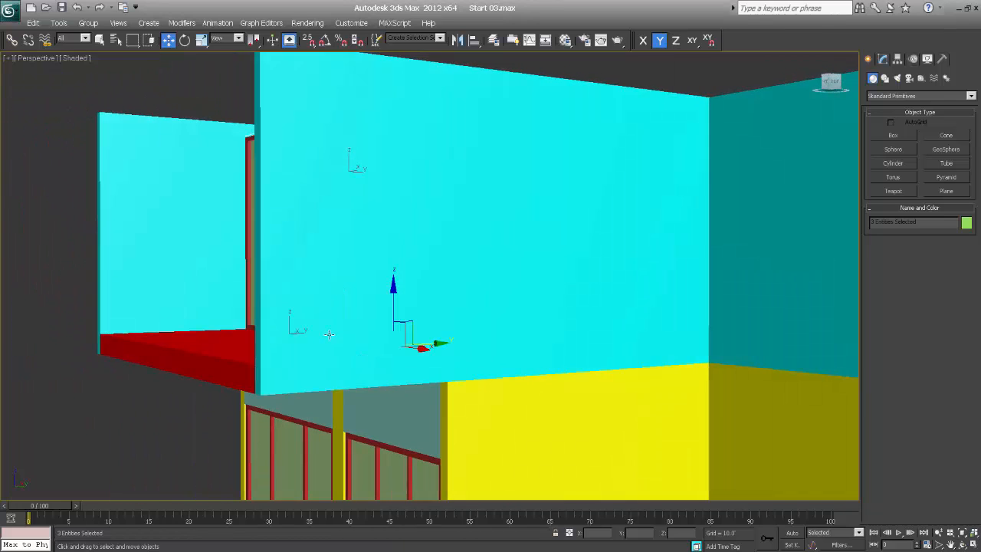
{"action": "key", "text": "t"}
{"action": "key", "text": "z"}
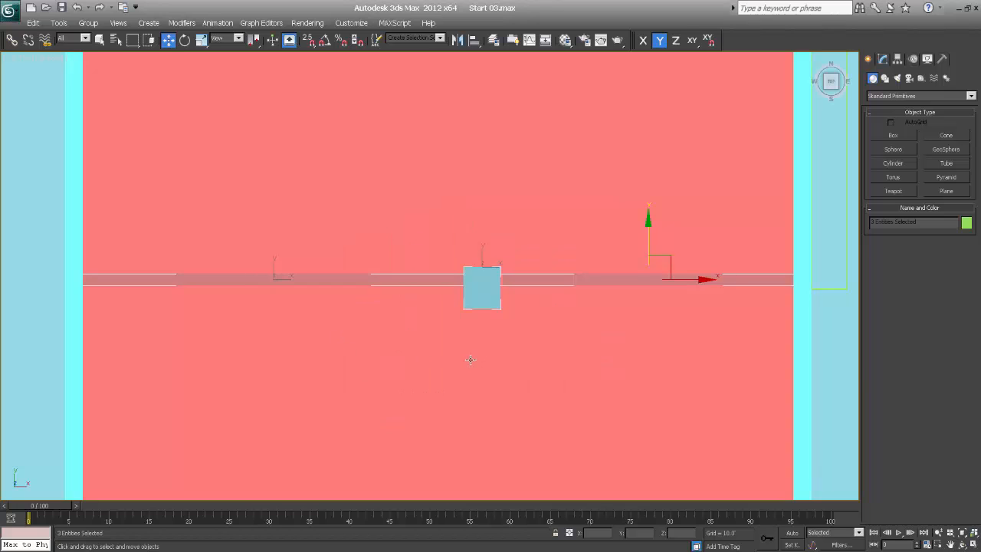
{"action": "key", "text": "F3"}
{"action": "scroll", "coordinate": [474, 364], "scroll_direction": "down", "scroll_amount": 3}
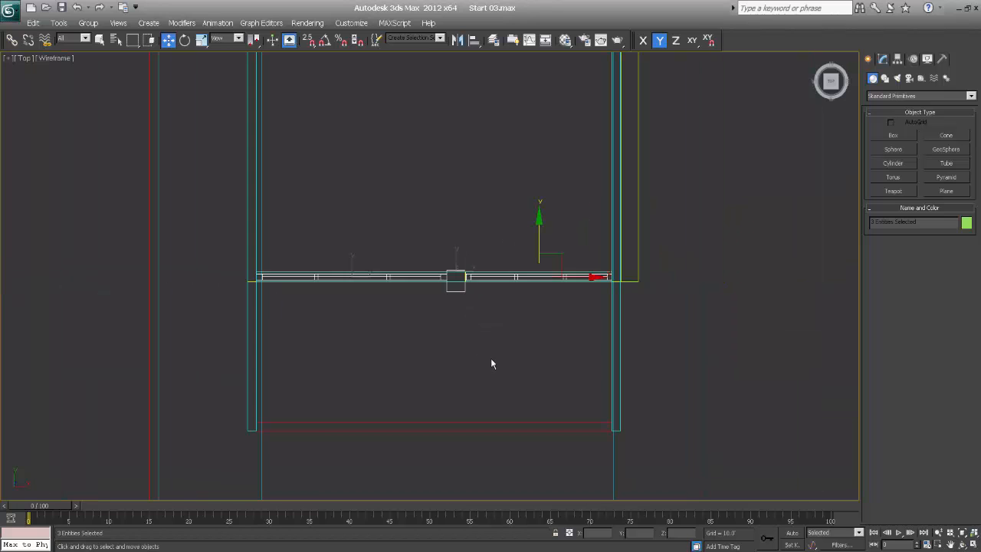
{"action": "key", "text": "p"}
{"action": "middle_click_drag", "start_coordinate": [447, 355], "coordinate": [467, 319], "text": "alt"}
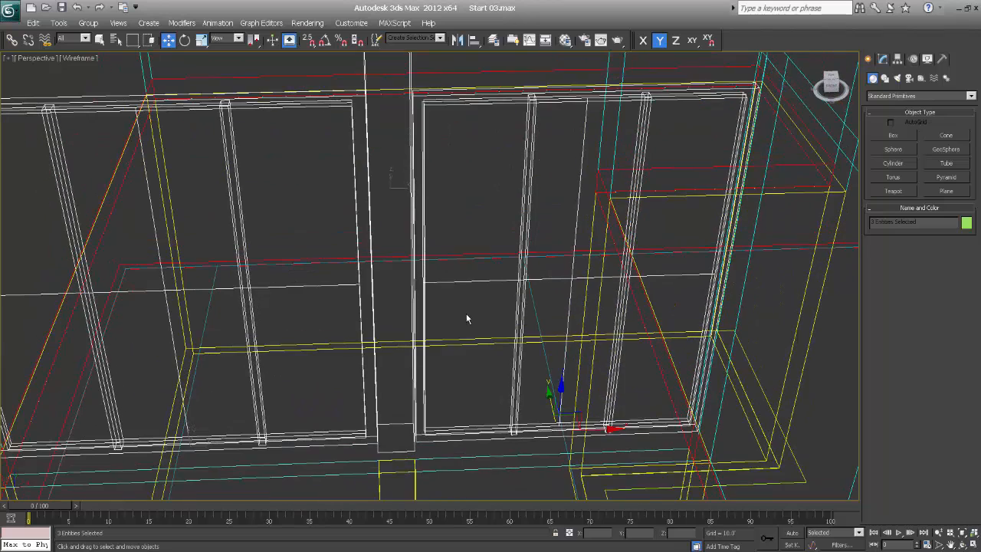
{"action": "key", "text": "F3"}
{"action": "scroll", "coordinate": [466, 318], "scroll_direction": "down", "scroll_amount": 10}
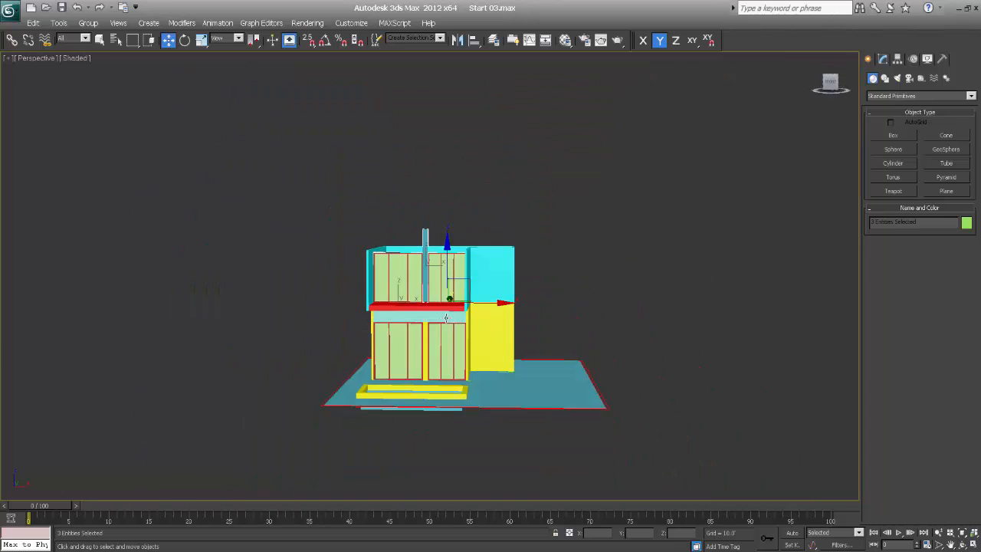
{"action": "scroll", "coordinate": [446, 317], "scroll_direction": "up", "scroll_amount": 8}
{"action": "left_click", "coordinate": [464, 131]}
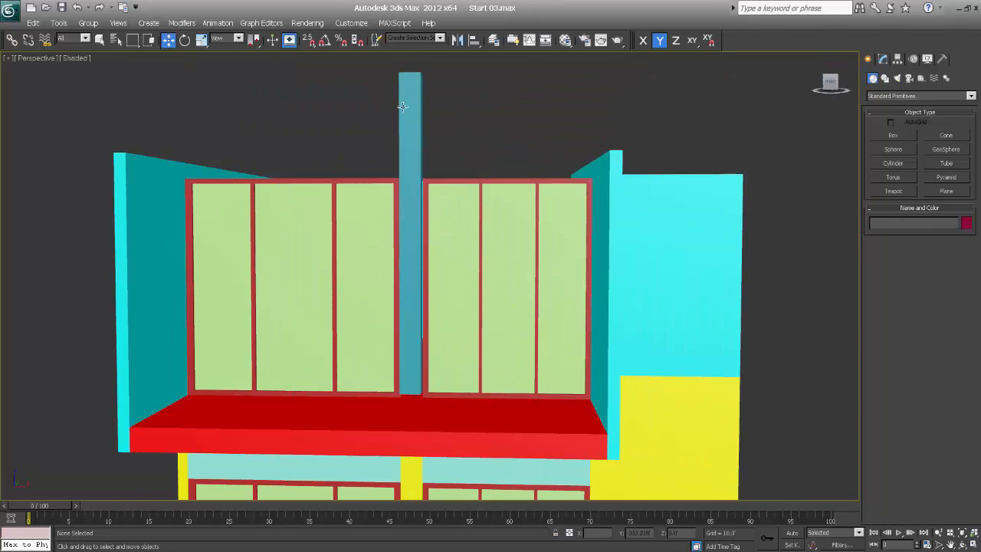
Select the first-floor pillar box and set its length to 10'.
{"action": "left_click", "coordinate": [403, 106]}
{"action": "left_click", "coordinate": [887, 63]}
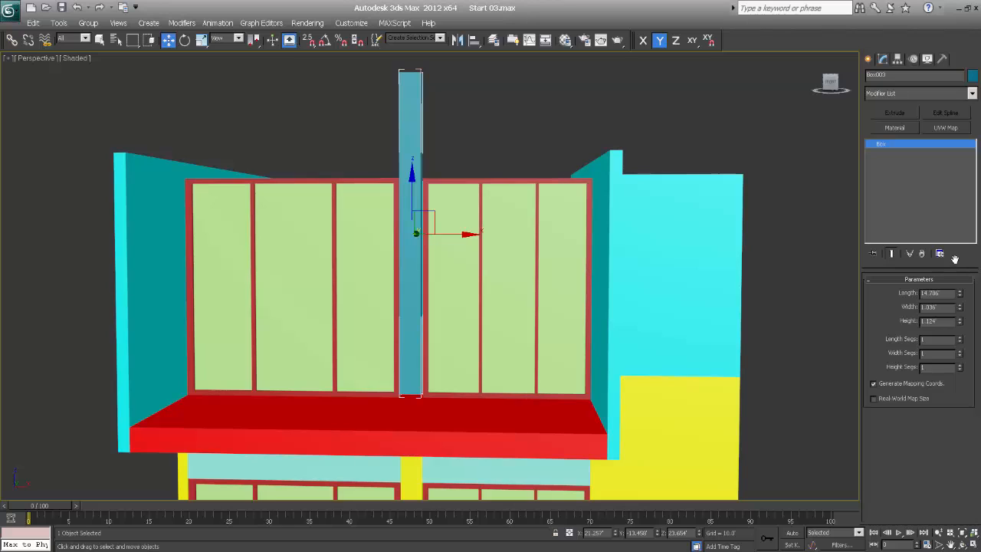
{"action": "mouse_move", "coordinate": [963, 286]}
{"action": "left_mouse_down"}
{"action": "mouse_move", "coordinate": [963, 276]}
{"action": "mouse_move", "coordinate": [964, 298]}
{"action": "left_mouse_up"}
{"action": "right_click", "coordinate": [964, 297]}
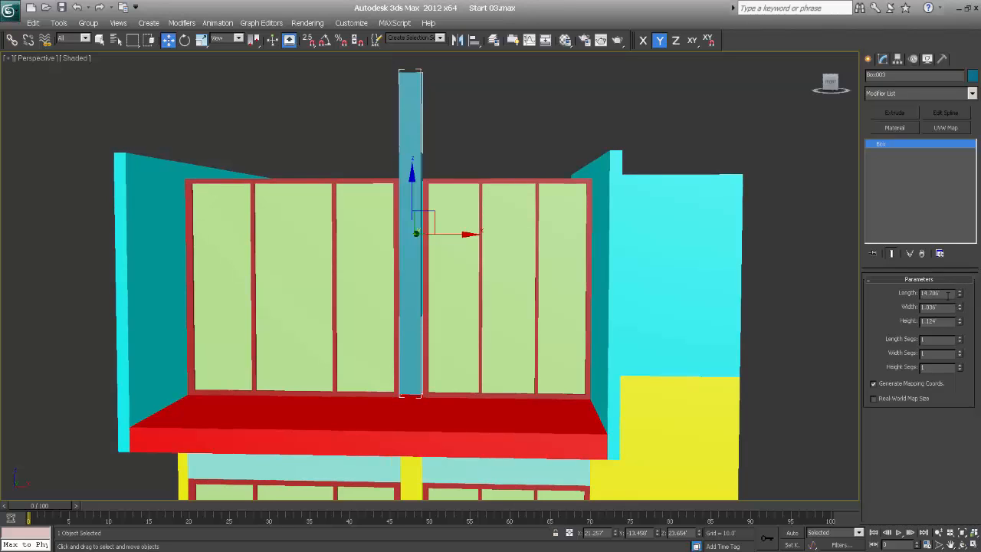
{"action": "double_click", "coordinate": [948, 294]}
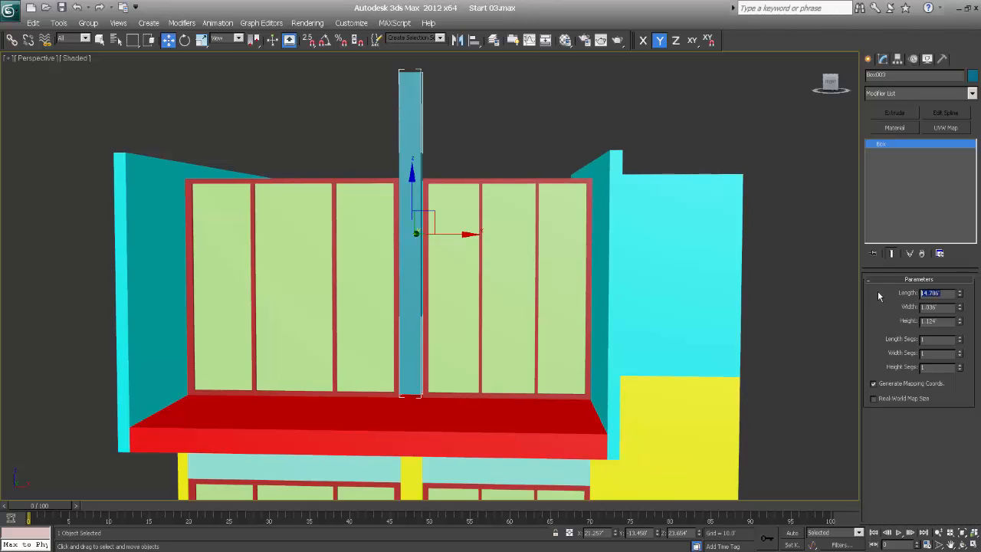
{"action": "type", "text": "10"}
{"action": "key", "text": "Return"}
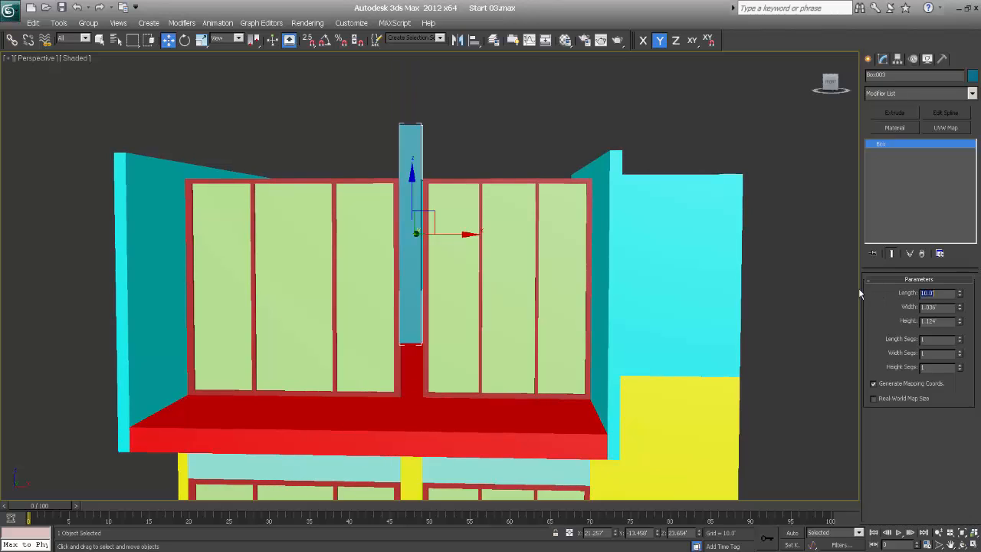
Lower the pillar box in the front view until its base sits on the first-floor slab.
{"action": "right_click", "coordinate": [448, 217]}
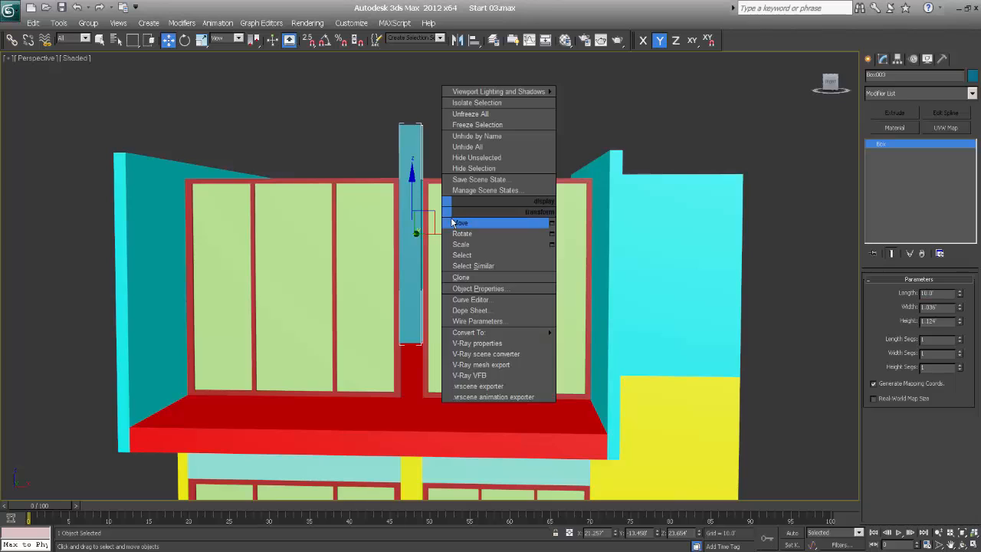
{"action": "key", "text": "Escape"}
{"action": "key", "text": "f"}
{"action": "middle_click_drag", "start_coordinate": [456, 136], "coordinate": [456, 30]}
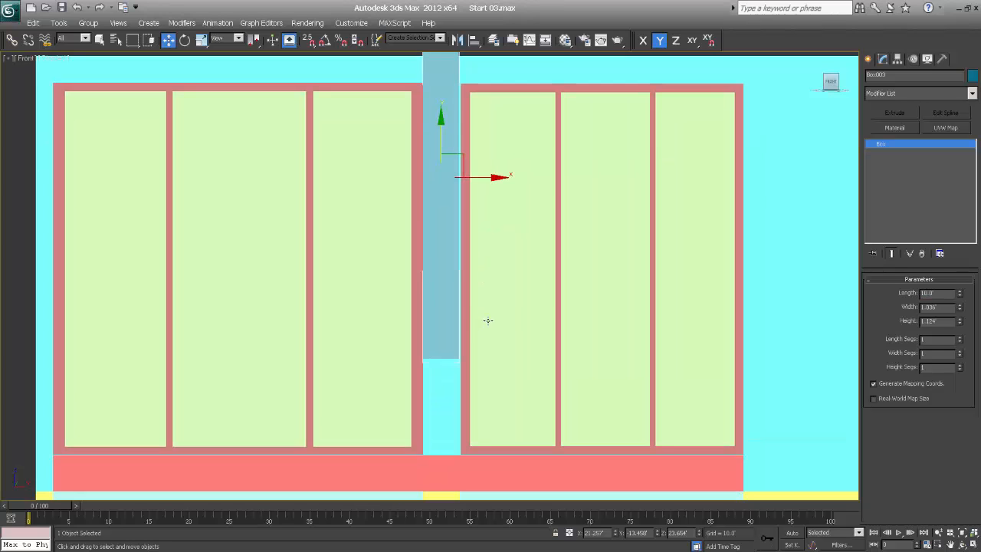
{"action": "middle_click_drag", "start_coordinate": [488, 321], "coordinate": [495, 261]}
{"action": "key", "text": "F3"}
{"action": "left_click_drag", "start_coordinate": [447, 72], "coordinate": [453, 167]}
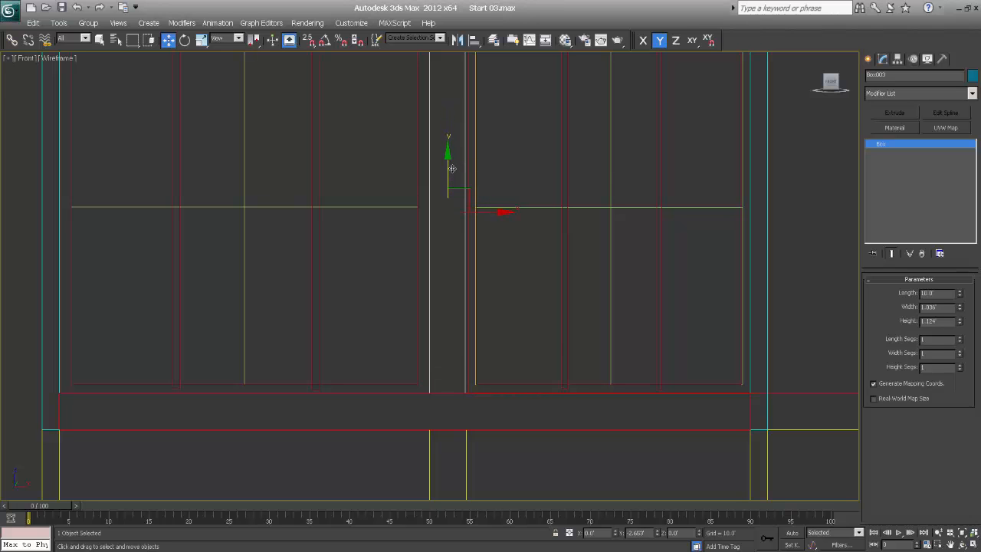
Nudge the pillar box about 0.008' along X in the gap between the two first-floor windows.
{"action": "scroll", "coordinate": [489, 235], "scroll_direction": "up", "scroll_amount": 5}
{"action": "middle_click_drag", "start_coordinate": [545, 132], "coordinate": [488, 290]}
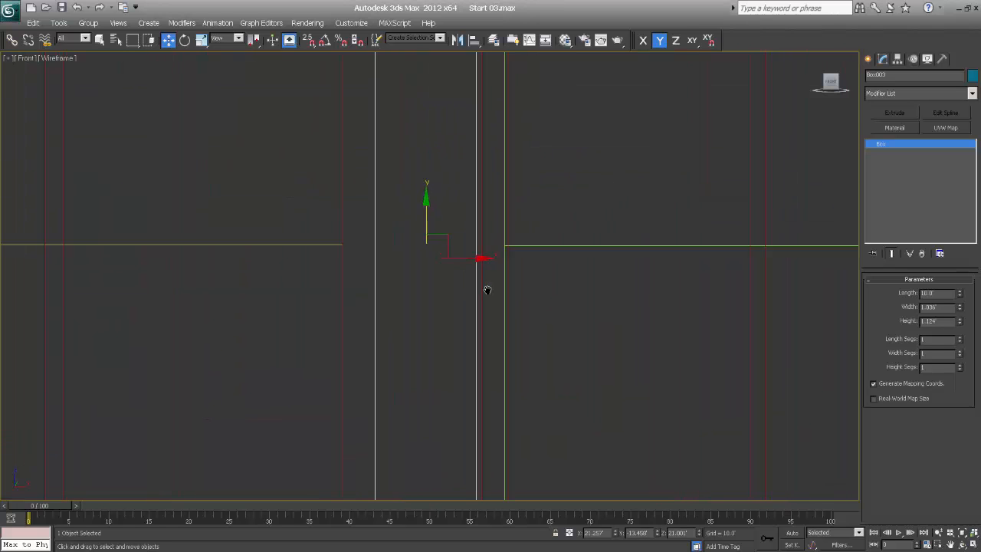
{"action": "scroll", "coordinate": [488, 289], "scroll_direction": "up", "scroll_amount": 2}
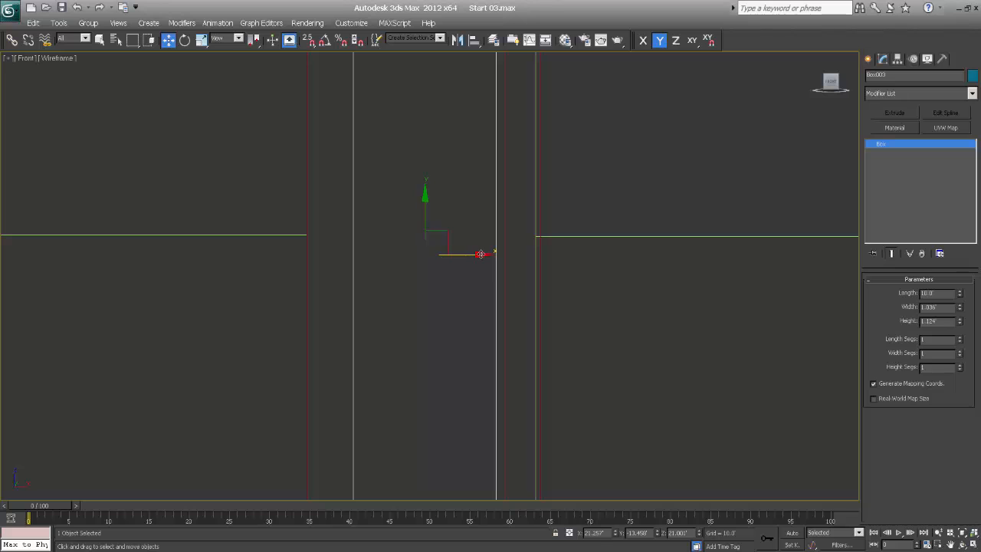
{"action": "left_click_drag", "start_coordinate": [480, 253], "coordinate": [481, 256]}
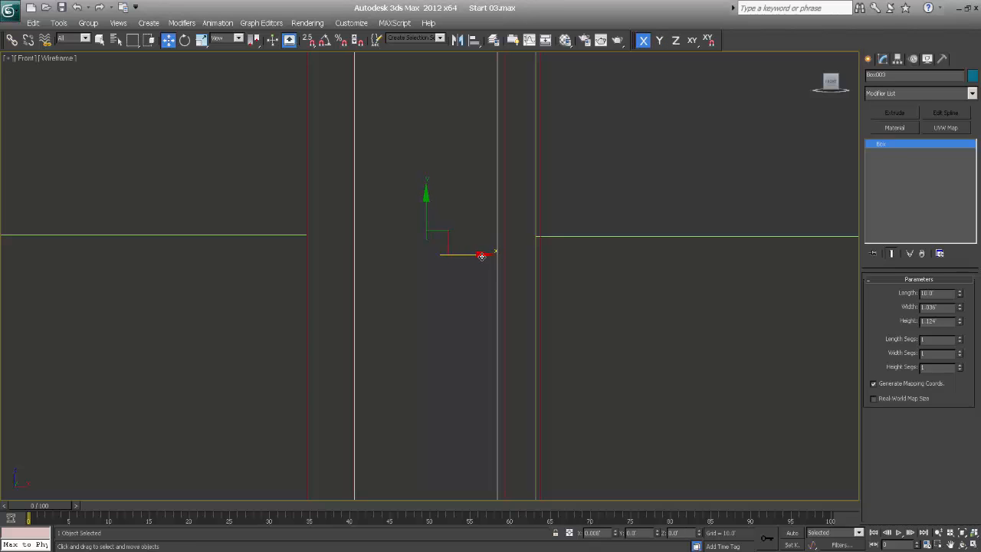
Add an Edit Poly modifier to the pillar box and switch to Vertex level.
{"action": "left_click", "coordinate": [887, 94]}
{"action": "key", "text": "e"}
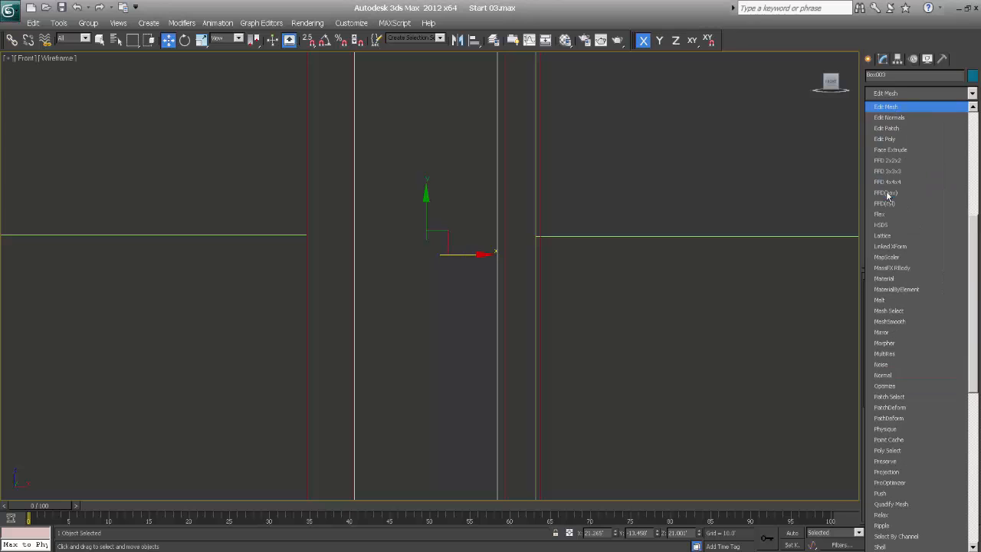
{"action": "left_click", "coordinate": [886, 140]}
{"action": "left_click", "coordinate": [882, 377]}
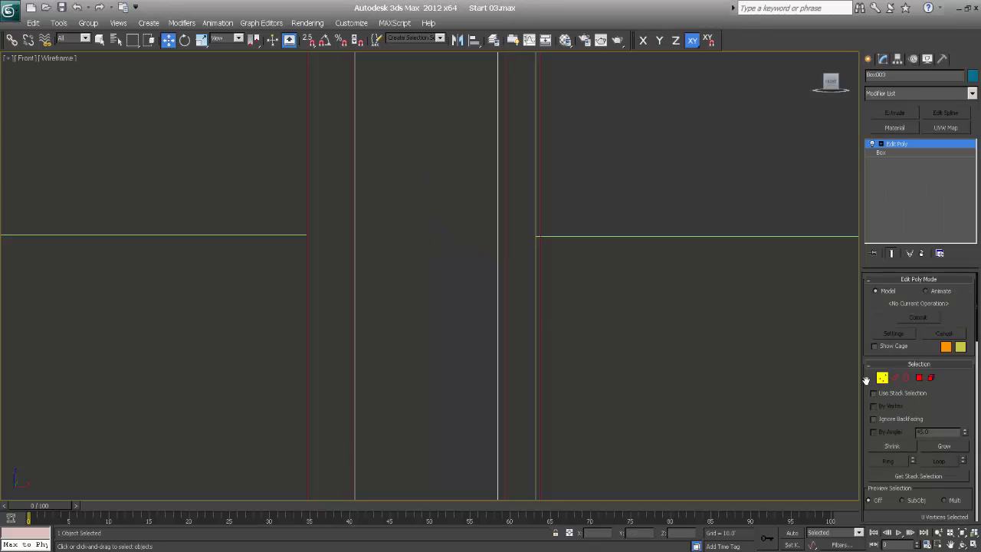
Widen the pillar by shifting the four vertices of its right side about 0.04' along X toward the narrower window, and leave vertex editing.
{"action": "scroll", "coordinate": [536, 308], "scroll_direction": "down", "scroll_amount": 5}
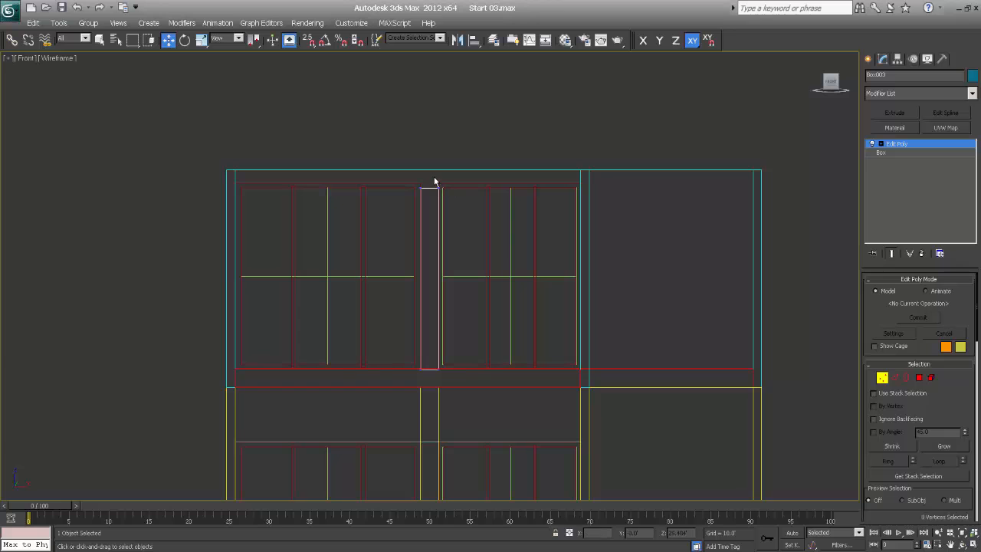
{"action": "left_click_drag", "start_coordinate": [439, 365], "coordinate": [442, 369]}
{"action": "scroll", "coordinate": [465, 222], "scroll_direction": "up", "scroll_amount": 10}
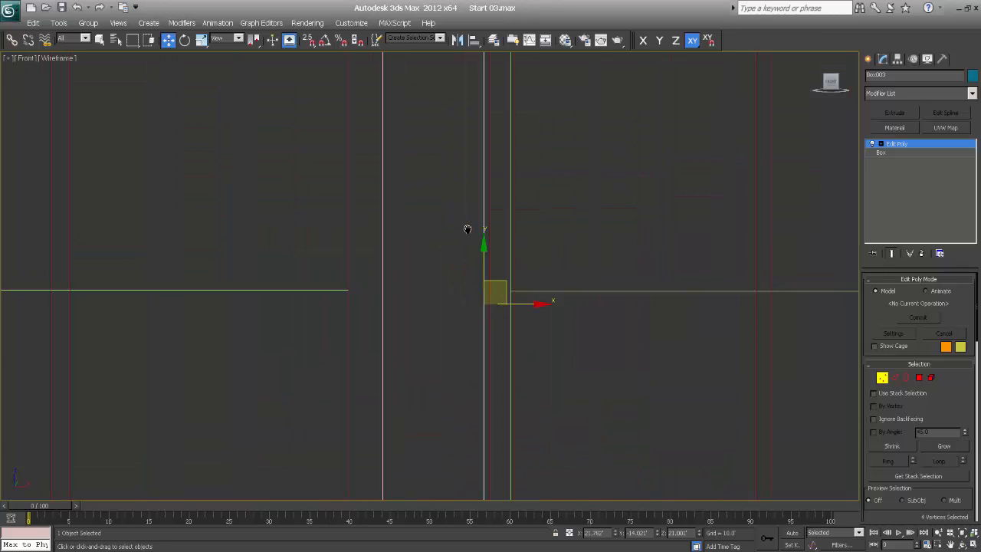
{"action": "scroll", "coordinate": [565, 282], "scroll_direction": "up", "scroll_amount": 4}
{"action": "middle_click_drag", "start_coordinate": [532, 232], "coordinate": [445, 116]}
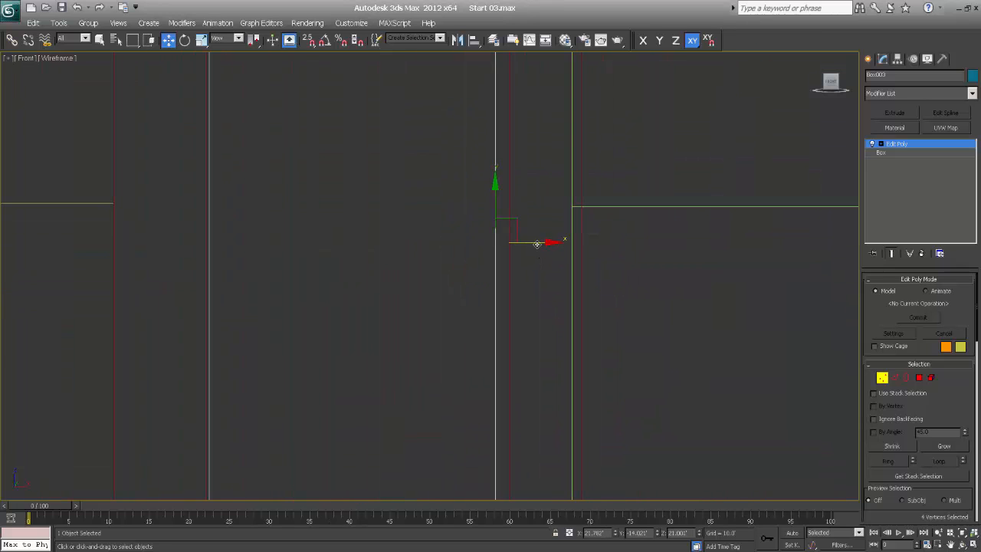
{"action": "left_click_drag", "start_coordinate": [540, 243], "coordinate": [569, 243]}
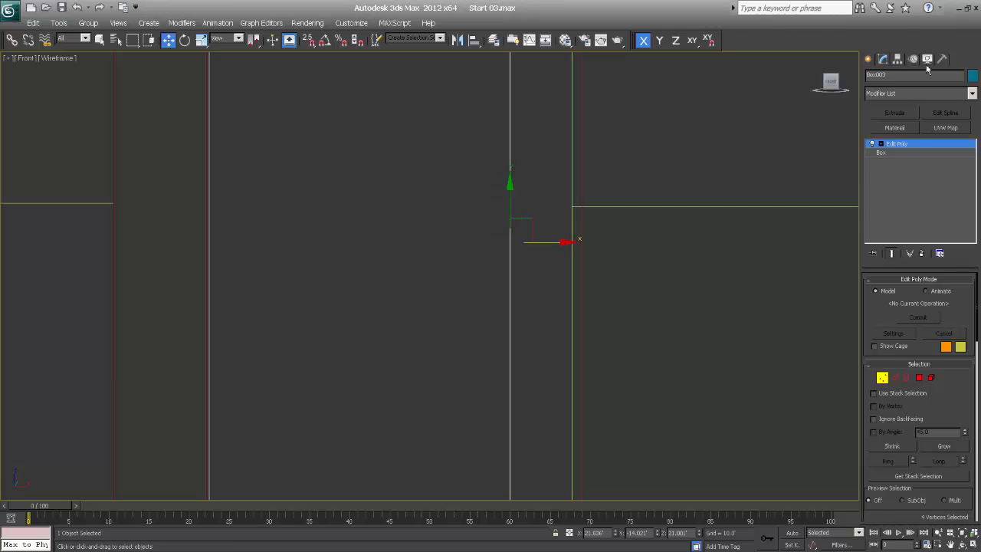
{"action": "left_click", "coordinate": [869, 60]}
Move the pillar about 0.37' along Y in shaded perspective, back toward the plane of the first-floor windows.
{"action": "scroll", "coordinate": [491, 253], "scroll_direction": "down", "scroll_amount": 8}
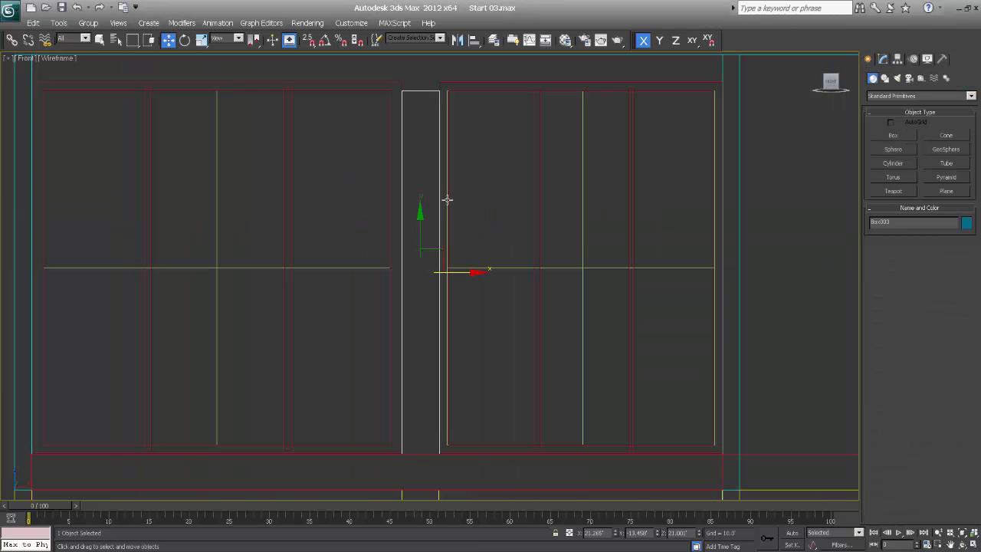
{"action": "middle_click_drag", "start_coordinate": [561, 343], "coordinate": [513, 389]}
{"action": "key", "text": "p"}
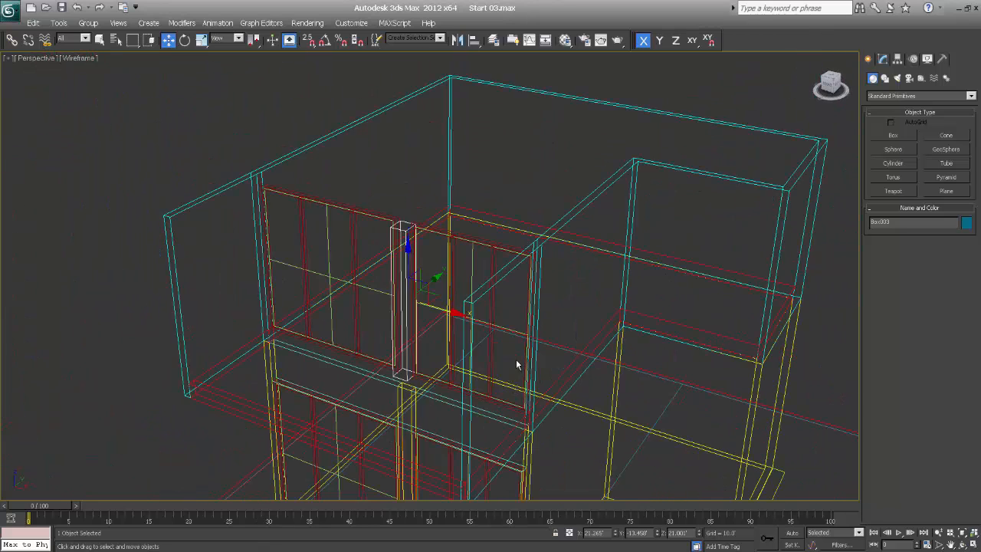
{"action": "scroll", "coordinate": [513, 360], "scroll_direction": "up", "scroll_amount": 4}
{"action": "key", "text": "F3"}
{"action": "middle_click_drag", "start_coordinate": [485, 282], "coordinate": [440, 296], "text": "alt"}
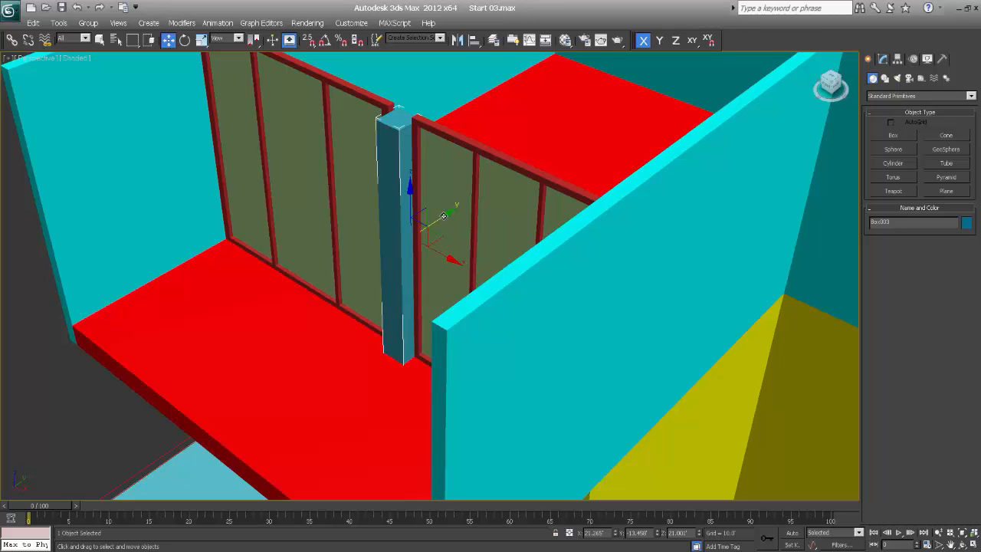
{"action": "left_click_drag", "start_coordinate": [448, 216], "coordinate": [457, 215]}
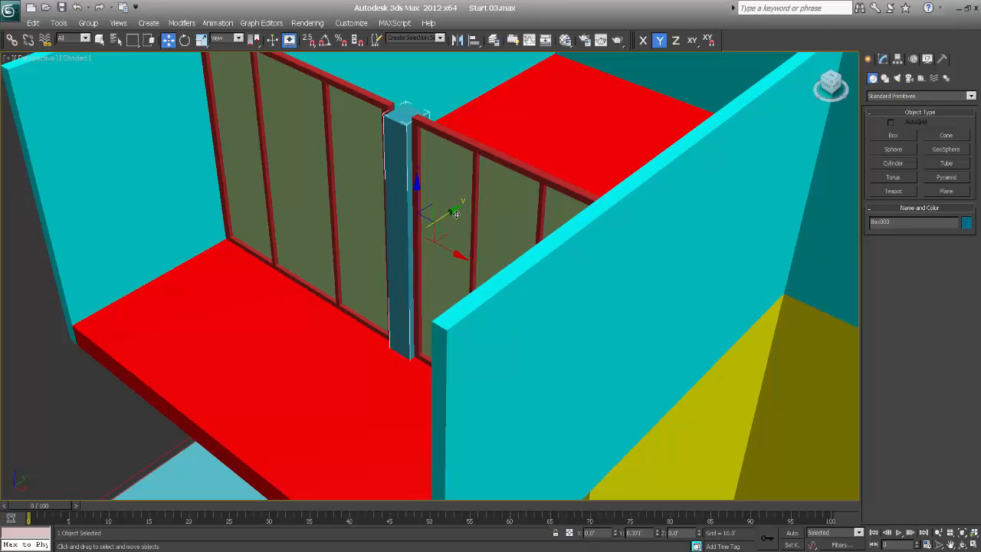
Select the first-floor slab.
{"action": "middle_click_drag", "start_coordinate": [388, 361], "coordinate": [383, 303], "text": "alt"}
{"action": "left_click", "coordinate": [186, 295]}
{"action": "scroll", "coordinate": [179, 295], "scroll_direction": "down", "scroll_amount": 4}
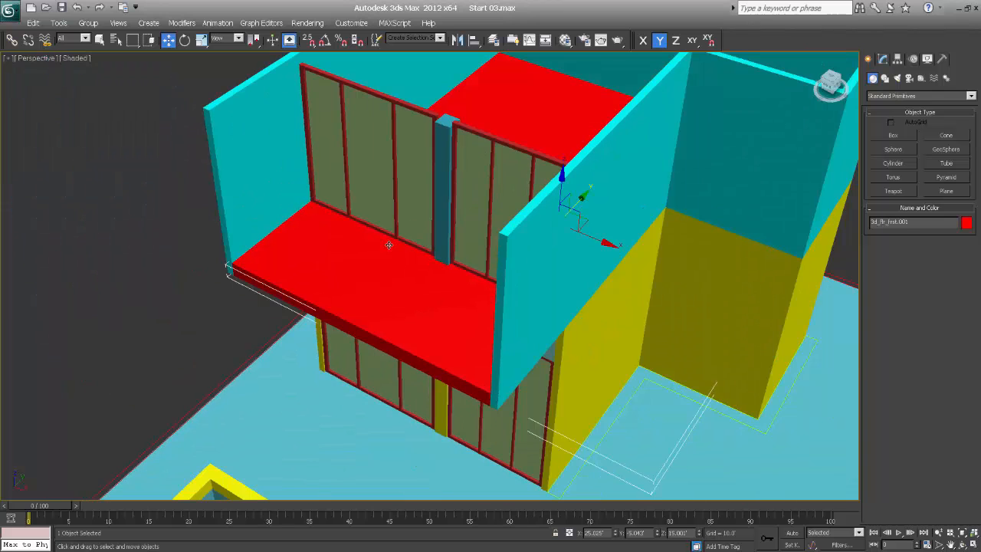
Copy the first-floor slab about 11' up along Z to the top of the first-floor walls as a roof slab.
{"action": "middle_click_drag", "start_coordinate": [502, 238], "coordinate": [479, 242], "text": "alt"}
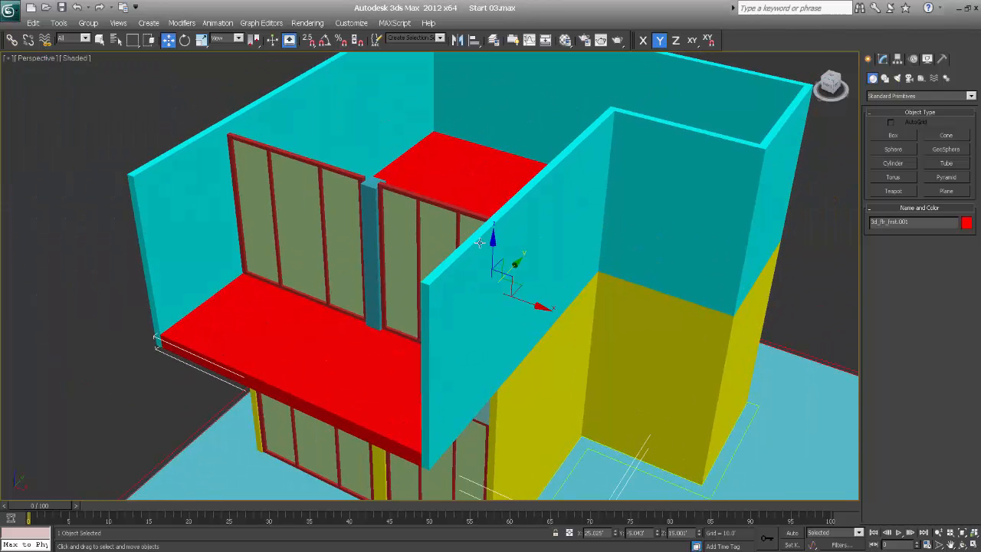
{"action": "left_click_drag", "start_coordinate": [495, 242], "coordinate": [504, 102], "text": "shift"}
{"action": "left_click", "coordinate": [491, 336]}
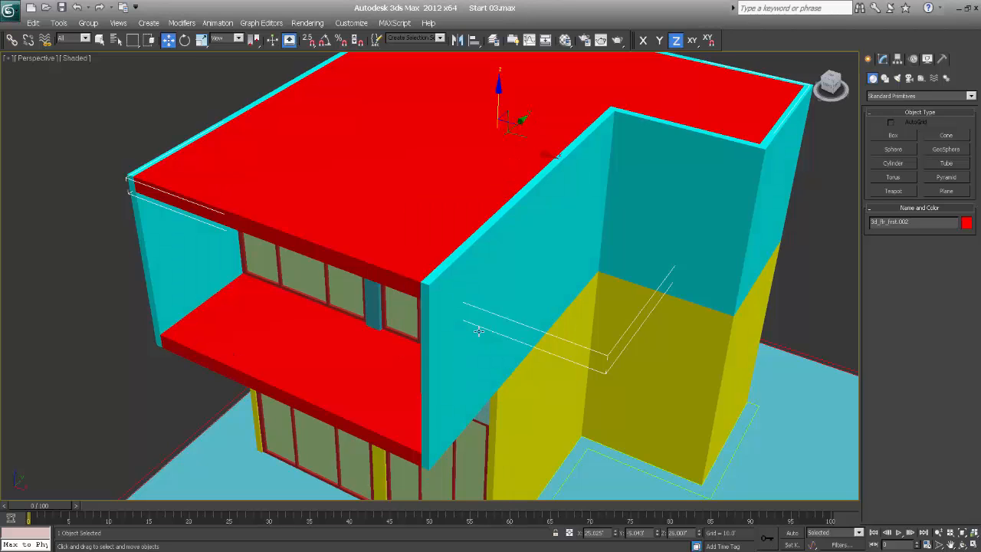
Snap the top corner of the roof slab to the wall's top endpoint in front wireframe, with 2.5D snapping on and the selection locked.
{"action": "key", "text": "f"}
{"action": "key", "text": "z"}
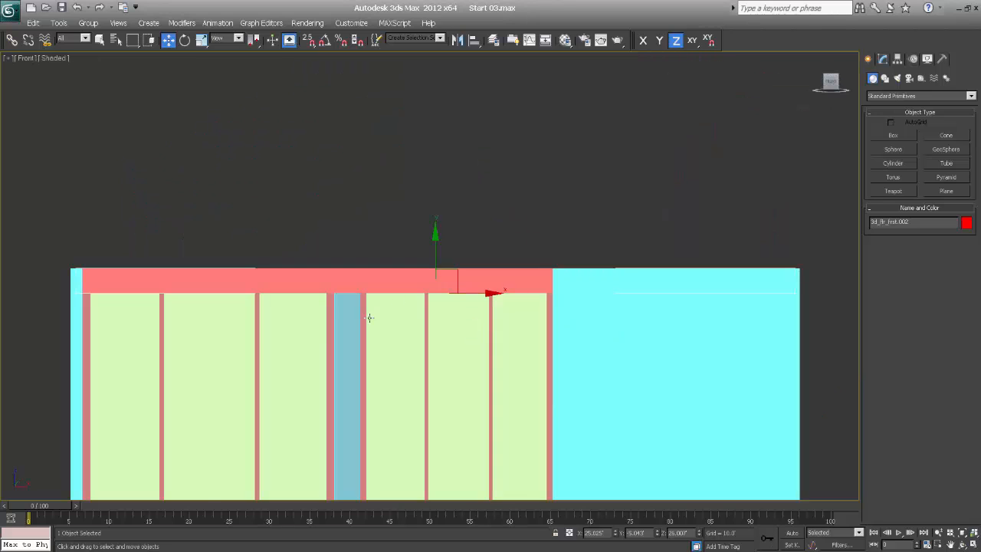
{"action": "scroll", "coordinate": [400, 320], "scroll_direction": "up", "scroll_amount": 2}
{"action": "middle_click_drag", "start_coordinate": [435, 316], "coordinate": [539, 318]}
{"action": "key", "text": "F3"}
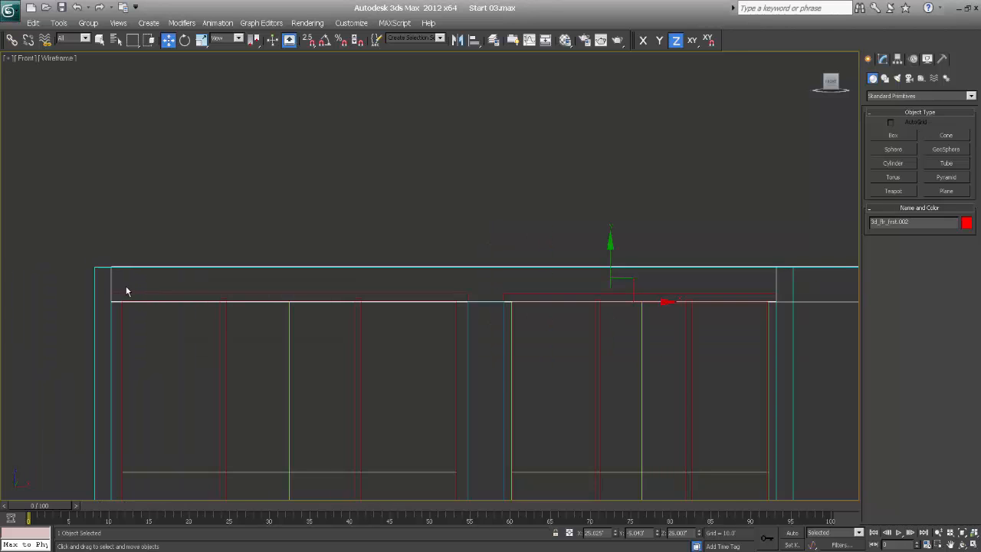
{"action": "scroll", "coordinate": [396, 294], "scroll_direction": "up", "scroll_amount": 6}
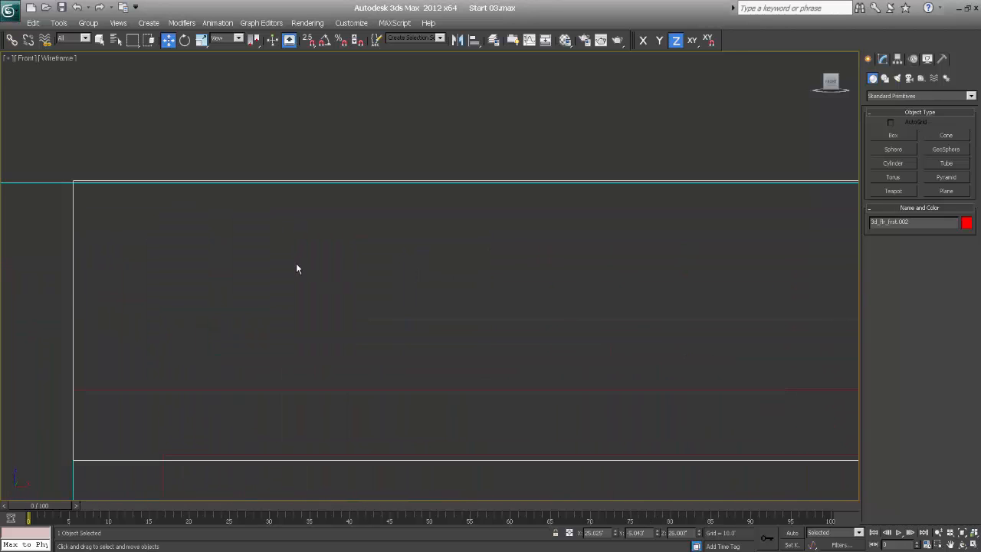
{"action": "middle_click_drag", "start_coordinate": [248, 262], "coordinate": [402, 285]}
{"action": "mouse_move", "coordinate": [284, 273]}
{"action": "middle_mouse_down"}
{"action": "mouse_move", "coordinate": [342, 301]}
{"action": "mouse_move", "coordinate": [359, 322]}
{"action": "middle_mouse_up"}
{"action": "scroll", "coordinate": [342, 301], "scroll_direction": "up", "scroll_amount": 3}
{"action": "key", "text": "s"}
{"action": "key", "text": "space"}
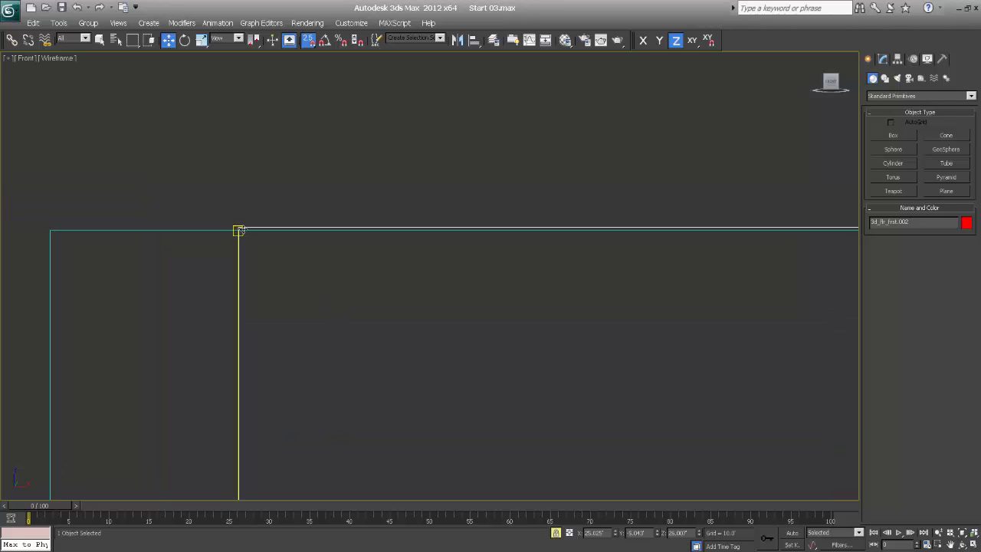
{"action": "mouse_move", "coordinate": [239, 230]}
{"action": "left_mouse_down"}
{"action": "mouse_move", "coordinate": [254, 252]}
{"action": "mouse_move", "coordinate": [238, 230]}
{"action": "left_mouse_up"}
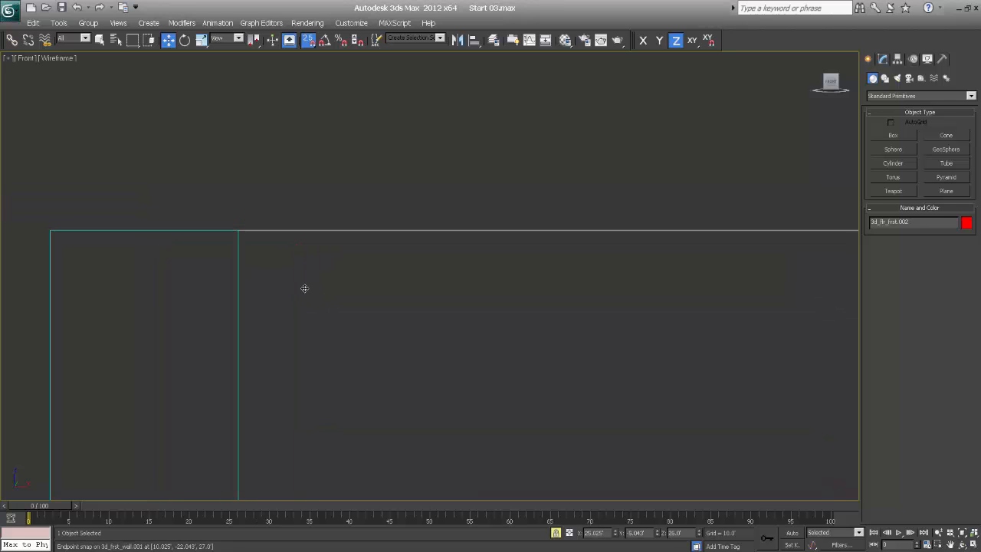
Turn snapping off and return to a shaded perspective view of the whole villa.
{"action": "scroll", "coordinate": [306, 290], "scroll_direction": "down", "scroll_amount": 5}
{"action": "middle_click_drag", "start_coordinate": [482, 343], "coordinate": [140, 272]}
{"action": "scroll", "coordinate": [397, 318], "scroll_direction": "down", "scroll_amount": 3}
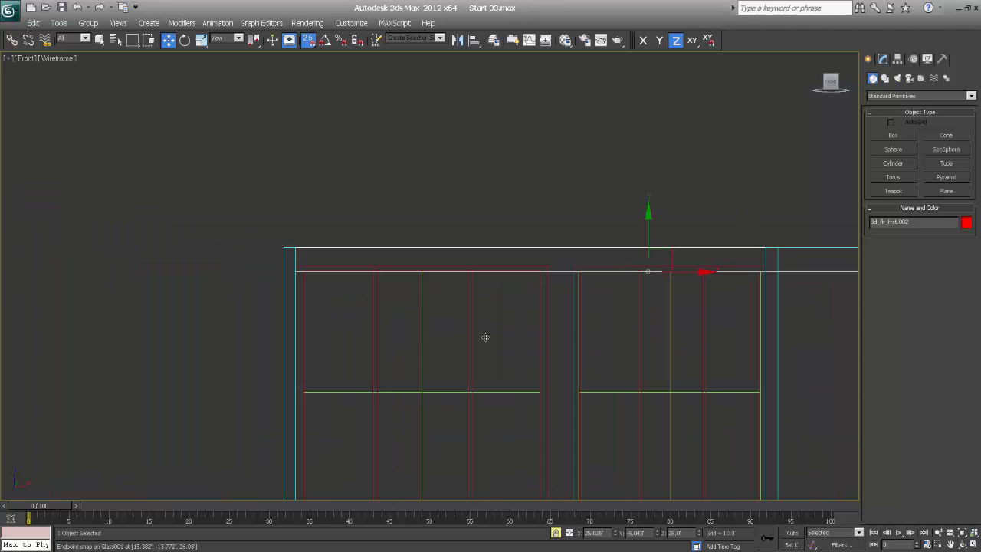
{"action": "mouse_move", "coordinate": [485, 336]}
{"action": "middle_mouse_down"}
{"action": "mouse_move", "coordinate": [293, 289]}
{"action": "mouse_move", "coordinate": [361, 344]}
{"action": "middle_mouse_up"}
{"action": "key", "text": "p"}
{"action": "scroll", "coordinate": [306, 298], "scroll_direction": "down", "scroll_amount": 4}
{"action": "key", "text": "F3"}
{"action": "middle_click_drag", "start_coordinate": [431, 361], "coordinate": [368, 271]}
{"action": "key", "text": "s"}
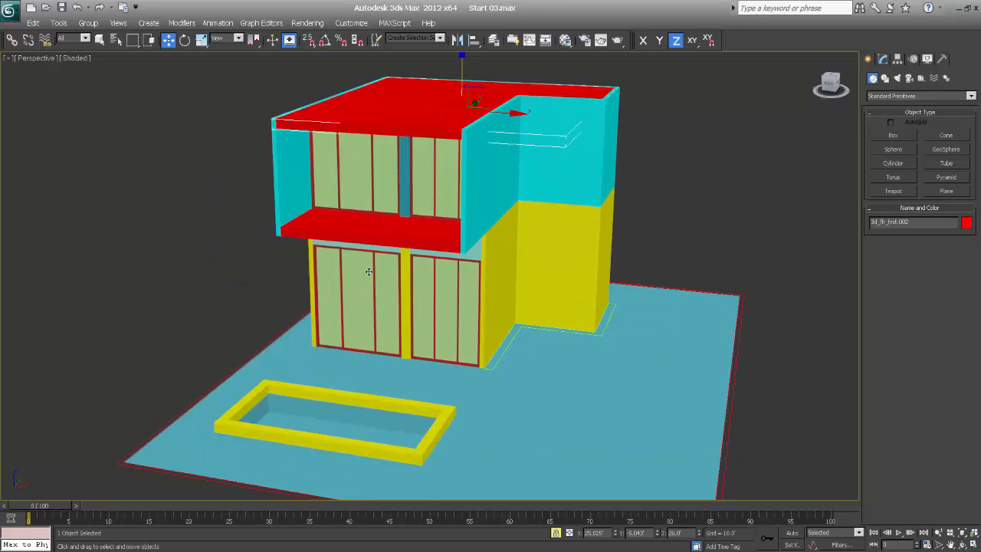
Draw a box about 12.8' long, 7.6' wide and 2.3' high over the recessed ground-floor wall in front wireframe.
{"action": "middle_click_drag", "start_coordinate": [452, 212], "coordinate": [511, 228]}
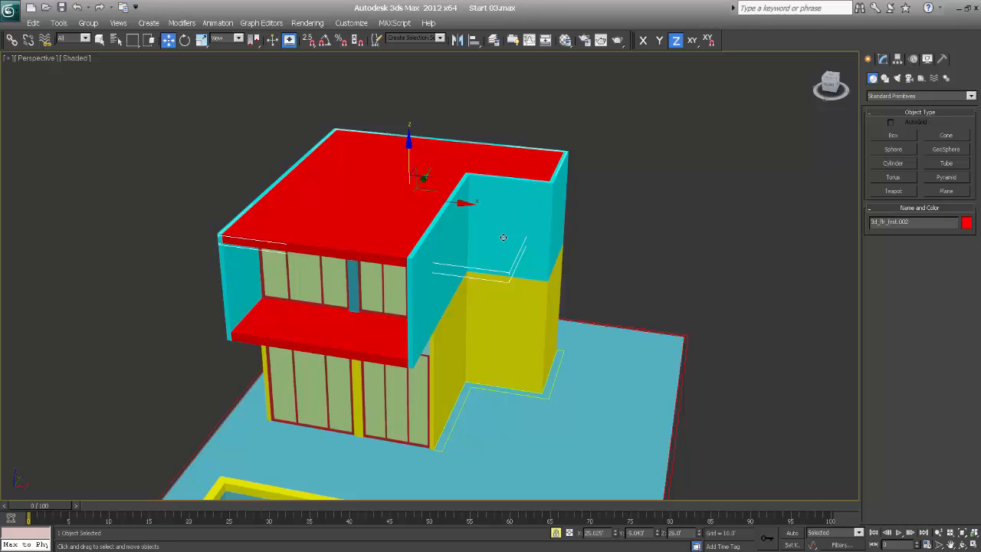
{"action": "scroll", "coordinate": [576, 274], "scroll_direction": "up", "scroll_amount": 8}
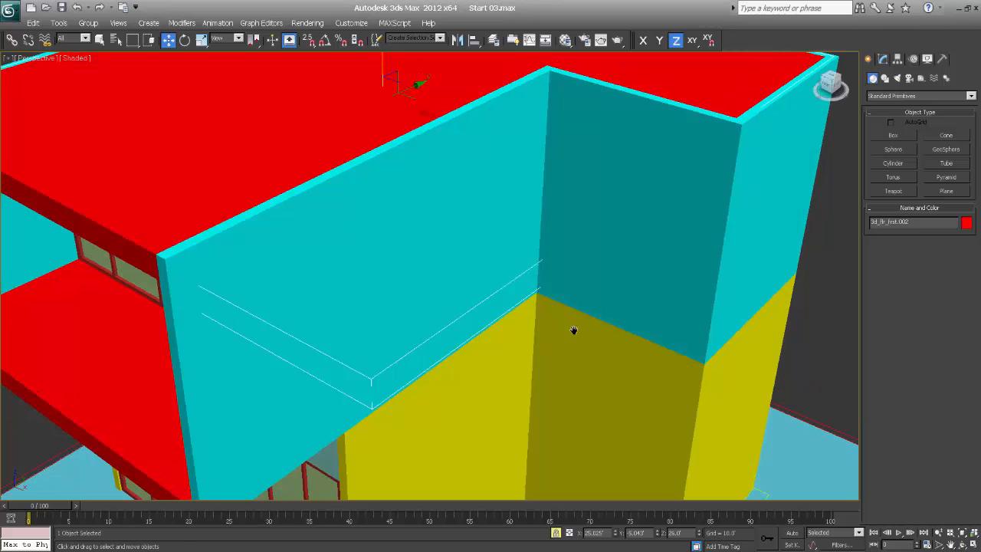
{"action": "middle_click_drag", "start_coordinate": [573, 330], "coordinate": [477, 236]}
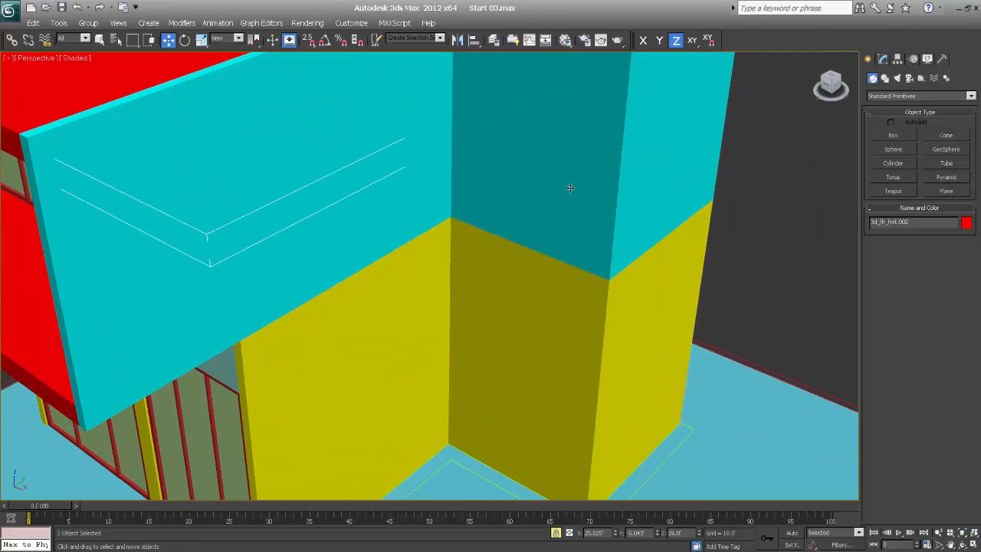
{"action": "scroll", "coordinate": [591, 273], "scroll_direction": "down", "scroll_amount": 5}
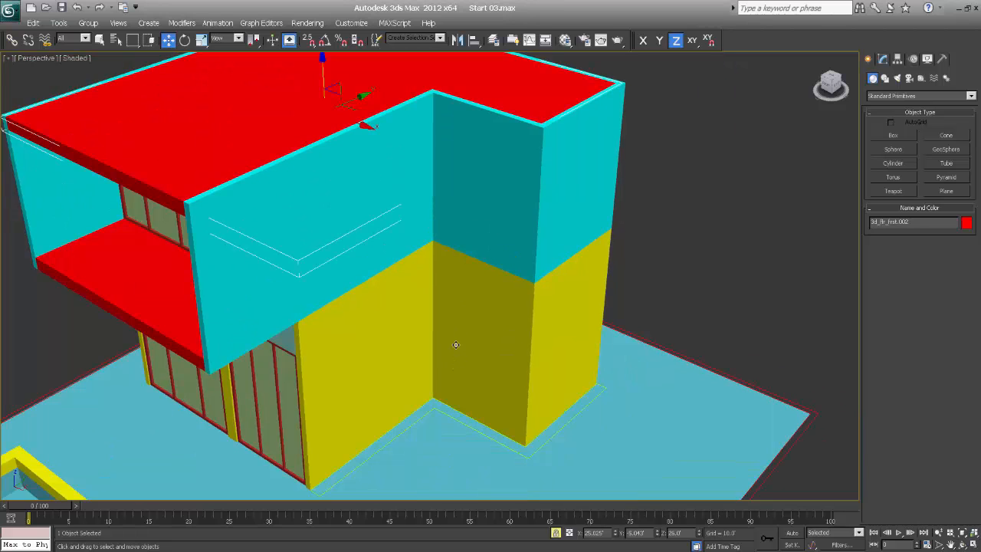
{"action": "middle_click_drag", "start_coordinate": [464, 369], "coordinate": [476, 369], "text": "alt"}
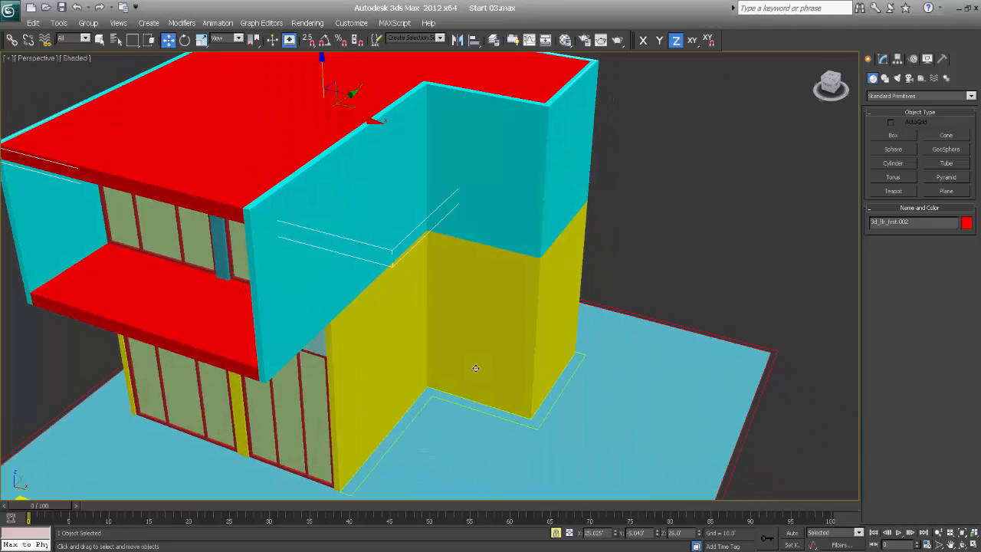
{"action": "key", "text": "f"}
{"action": "middle_click_drag", "start_coordinate": [543, 348], "coordinate": [472, 307]}
{"action": "key", "text": "F3"}
{"action": "scroll", "coordinate": [508, 246], "scroll_direction": "up", "scroll_amount": 2}
{"action": "scroll", "coordinate": [486, 294], "scroll_direction": "down", "scroll_amount": 4}
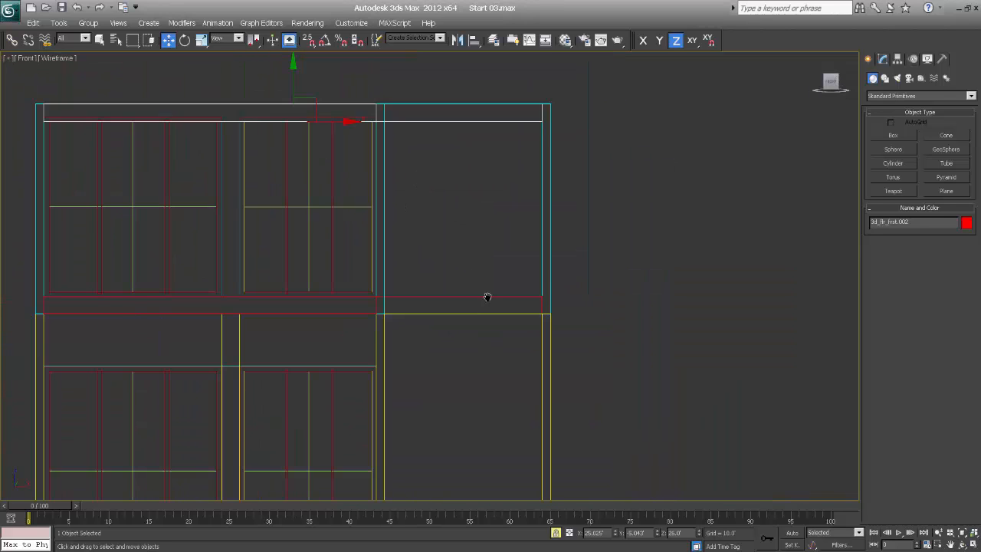
{"action": "left_click", "coordinate": [893, 135]}
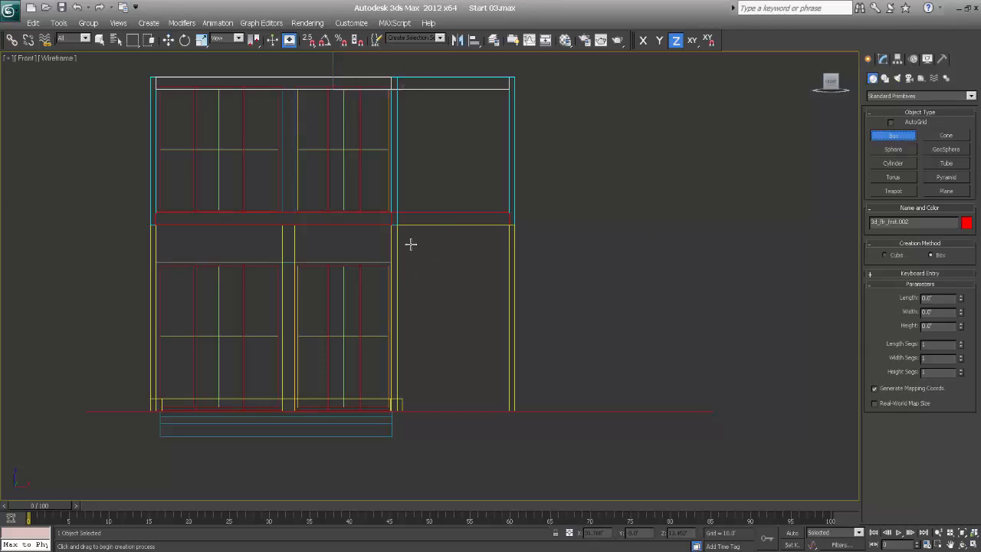
{"action": "left_click_drag", "start_coordinate": [411, 244], "coordinate": [499, 399]}
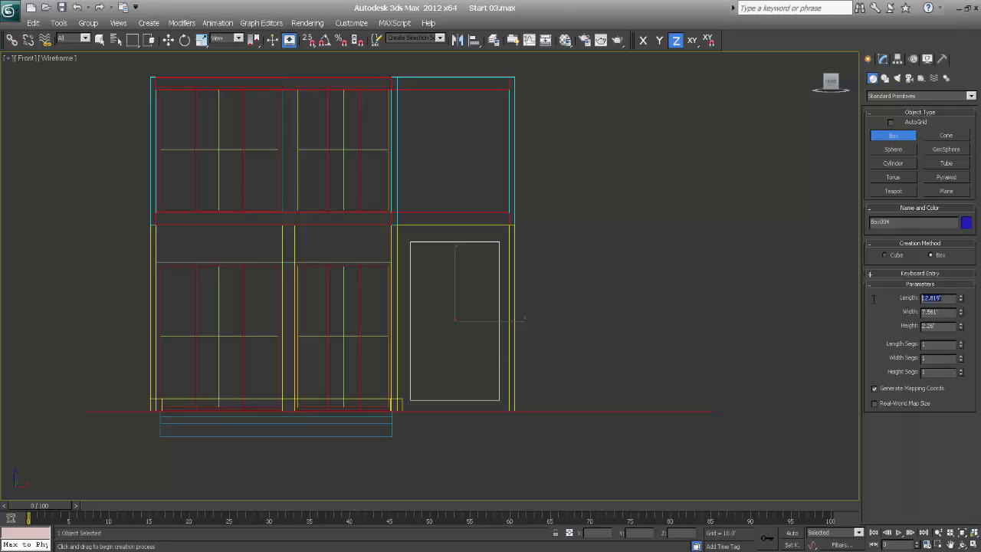
Set the new box's length to 12' and its width to 8'.
{"action": "type", "text": "10"}
{"action": "key", "text": "Return"}
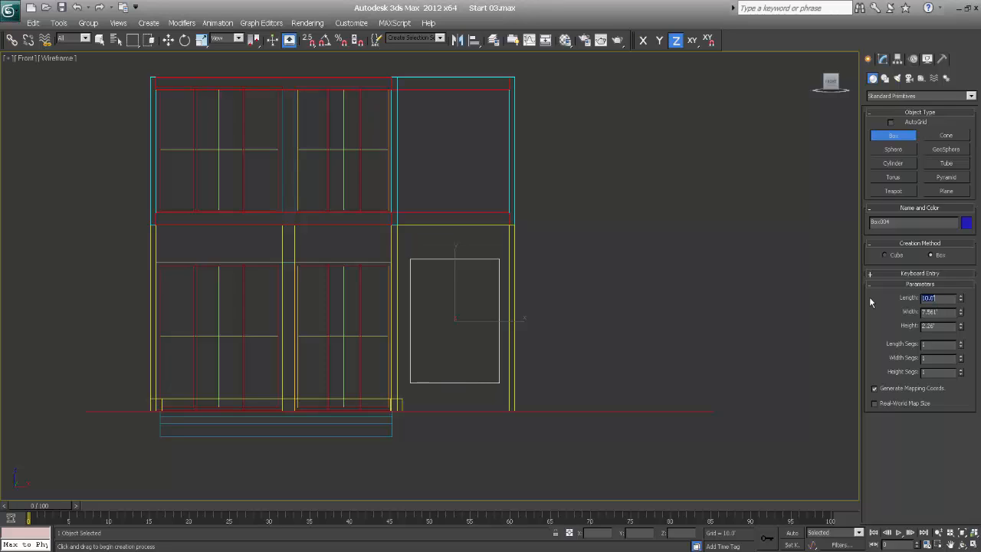
{"action": "type", "text": "12"}
{"action": "key", "text": "Return"}
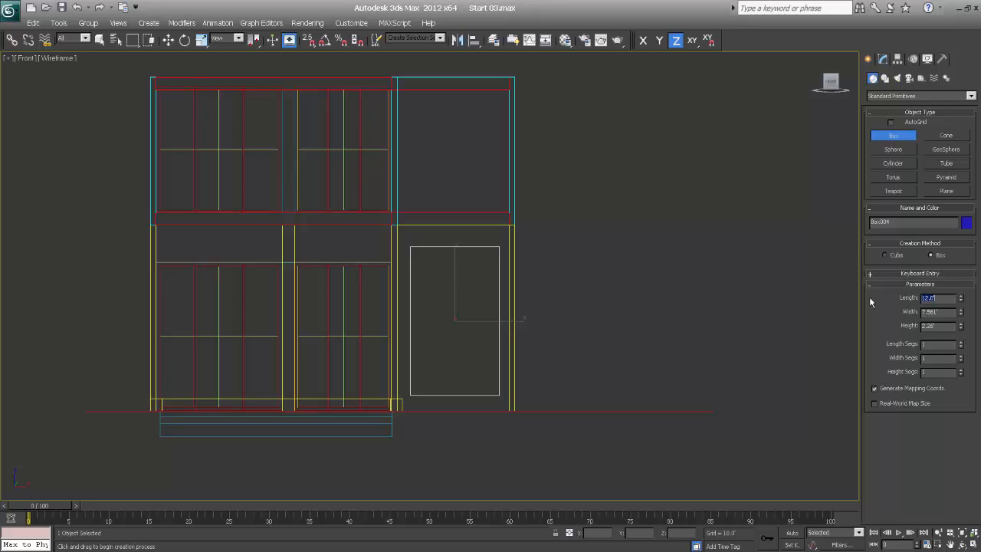
{"action": "left_click_drag", "start_coordinate": [961, 311], "coordinate": [802, 307]}
{"action": "right_click", "coordinate": [962, 298]}
{"action": "type", "text": "8"}
{"action": "key", "text": "Return"}
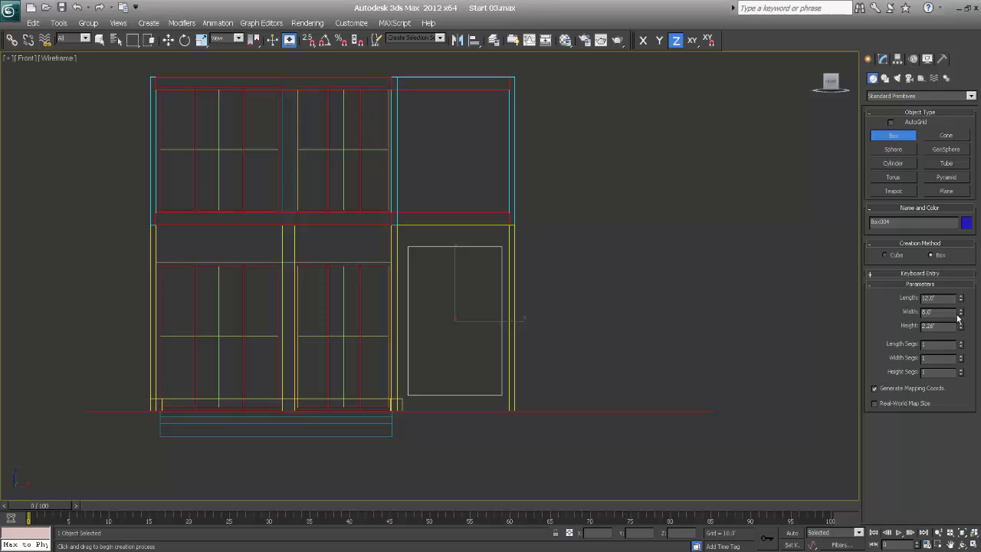
Increase the box's height to about 5.6' while viewing it in perspective.
{"action": "key", "text": "p"}
{"action": "middle_click_drag", "start_coordinate": [561, 271], "coordinate": [545, 306], "text": "alt"}
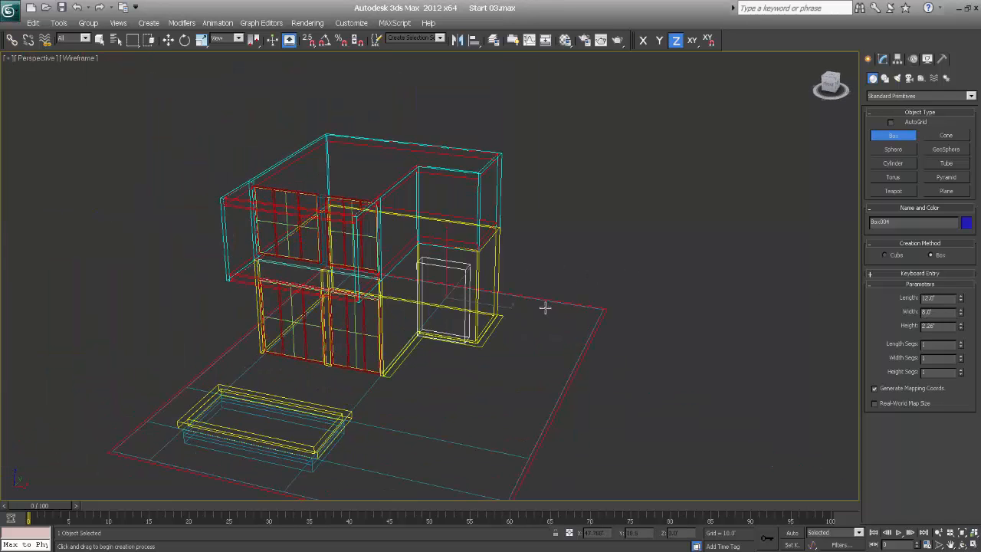
{"action": "scroll", "coordinate": [514, 318], "scroll_direction": "up", "scroll_amount": 4}
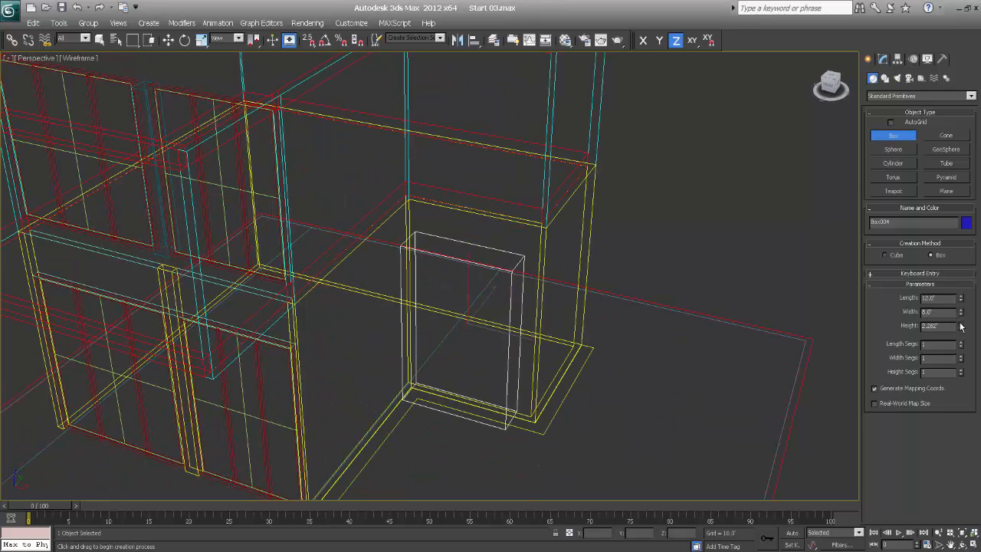
{"action": "left_click_drag", "start_coordinate": [960, 324], "coordinate": [962, 224]}
{"action": "middle_click_drag", "start_coordinate": [488, 404], "coordinate": [472, 421], "text": "alt"}
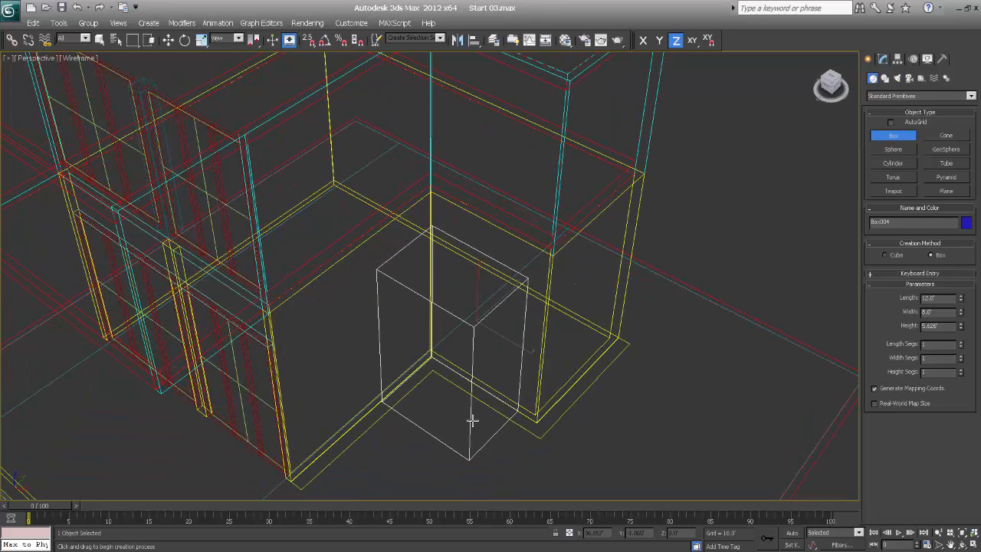
Move the box about 3.3' along Y so it passes through the recessed ground-floor wall, and shade the perspective view.
{"action": "key", "text": "w"}
{"action": "left_click_drag", "start_coordinate": [506, 288], "coordinate": [536, 267]}
{"action": "key", "text": "F3"}
{"action": "mouse_move", "coordinate": [540, 372]}
{"action": "middle_mouse_down", "text": "alt"}
{"action": "mouse_move", "coordinate": [562, 353]}
{"action": "mouse_move", "coordinate": [519, 402]}
{"action": "mouse_move", "coordinate": [517, 389]}
{"action": "middle_mouse_up", "text": "alt"}
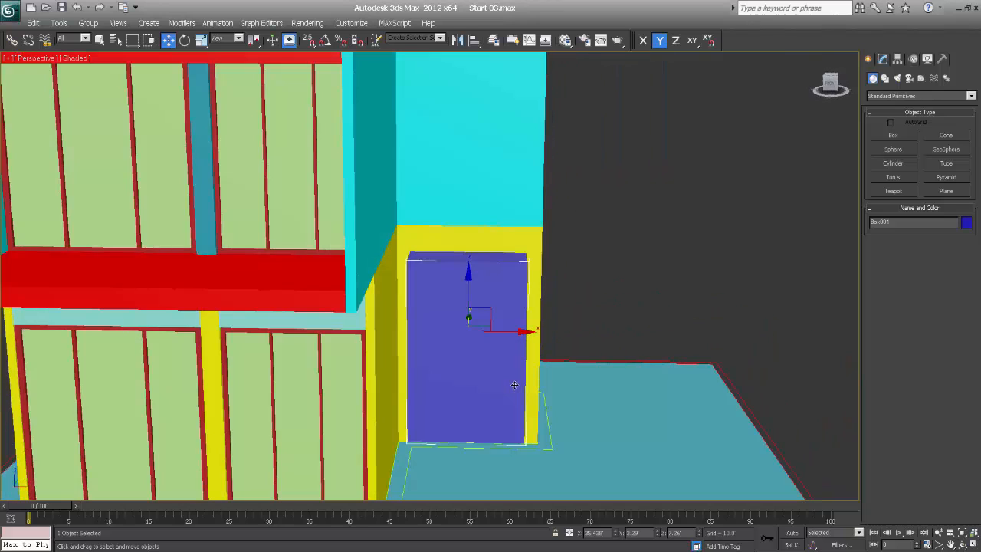
Position the box near the floor and between the side walls in front wireframe, and make one copy on the first-floor wall above.
{"action": "key", "text": "f"}
{"action": "key", "text": "z"}
{"action": "middle_click_drag", "start_coordinate": [528, 340], "coordinate": [525, 363]}
{"action": "scroll", "coordinate": [529, 416], "scroll_direction": "down", "scroll_amount": 3}
{"action": "key", "text": "F3"}
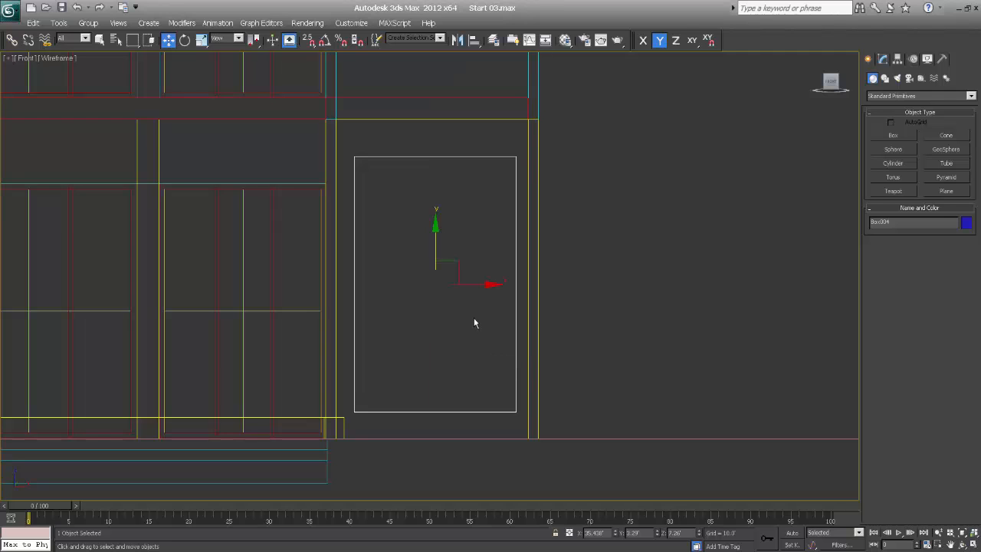
{"action": "middle_click_drag", "start_coordinate": [474, 319], "coordinate": [471, 365]}
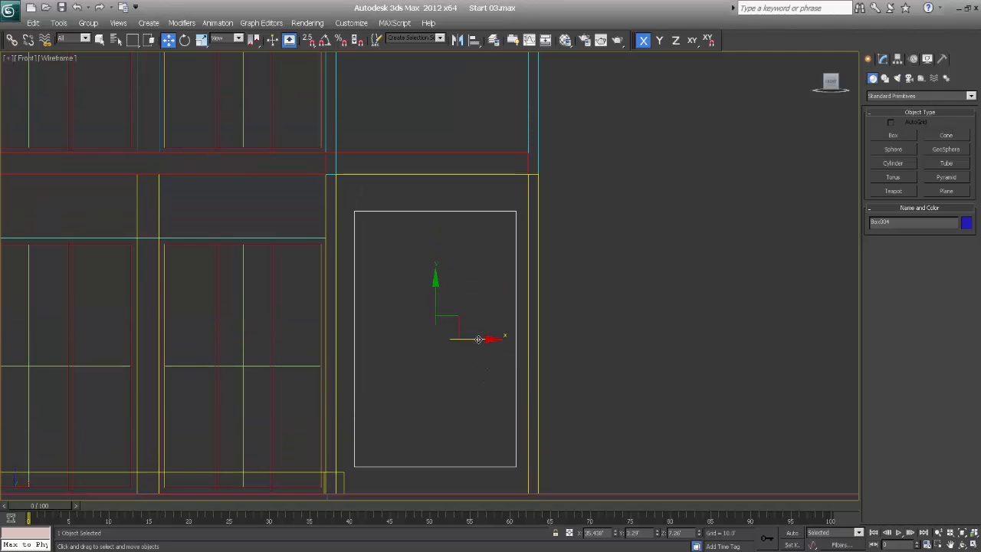
{"action": "mouse_move", "coordinate": [478, 339]}
{"action": "left_mouse_down"}
{"action": "mouse_move", "coordinate": [432, 278]}
{"action": "mouse_move", "coordinate": [440, 126]}
{"action": "left_mouse_up"}
{"action": "scroll", "coordinate": [474, 344], "scroll_direction": "down", "scroll_amount": 3}
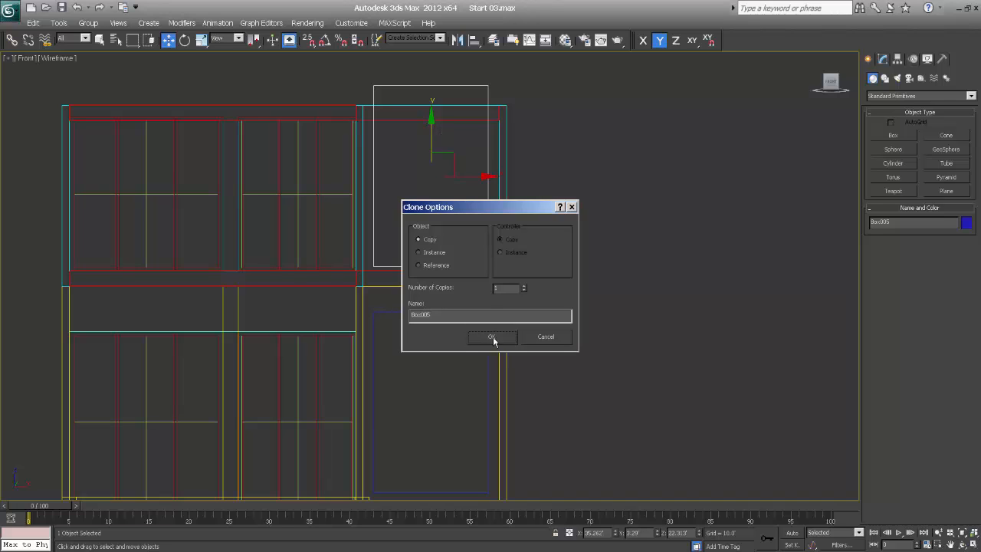
{"action": "left_click", "coordinate": [493, 339]}
Set the upper box's length to 10' and lower it about 0.86' so it sits just above the first-floor slab.
{"action": "left_click", "coordinate": [884, 60]}
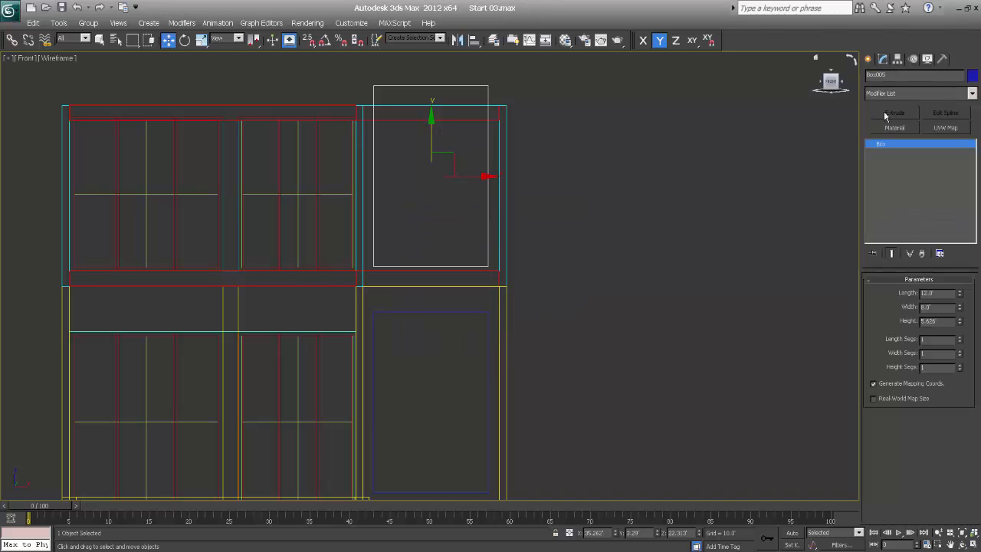
{"action": "double_click", "coordinate": [936, 293]}
{"action": "type", "text": "10"}
{"action": "key", "text": "Return"}
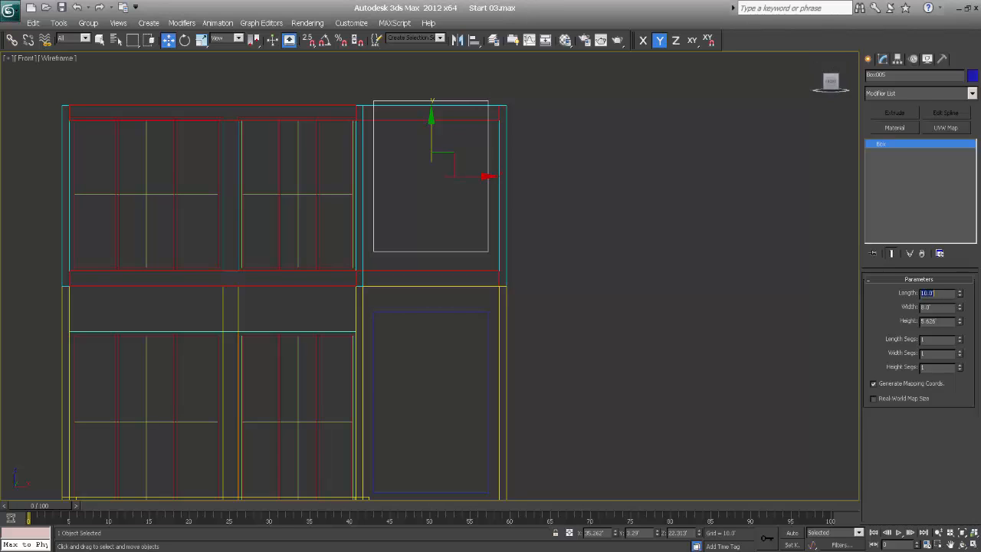
{"action": "left_click_drag", "start_coordinate": [432, 122], "coordinate": [432, 135]}
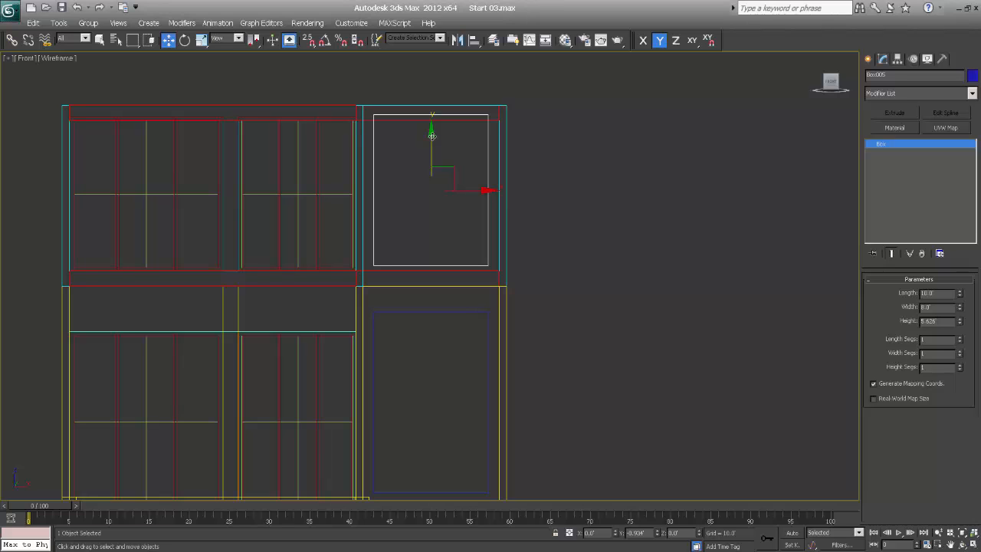
{"action": "left_click_drag", "start_coordinate": [432, 135], "coordinate": [432, 135]}
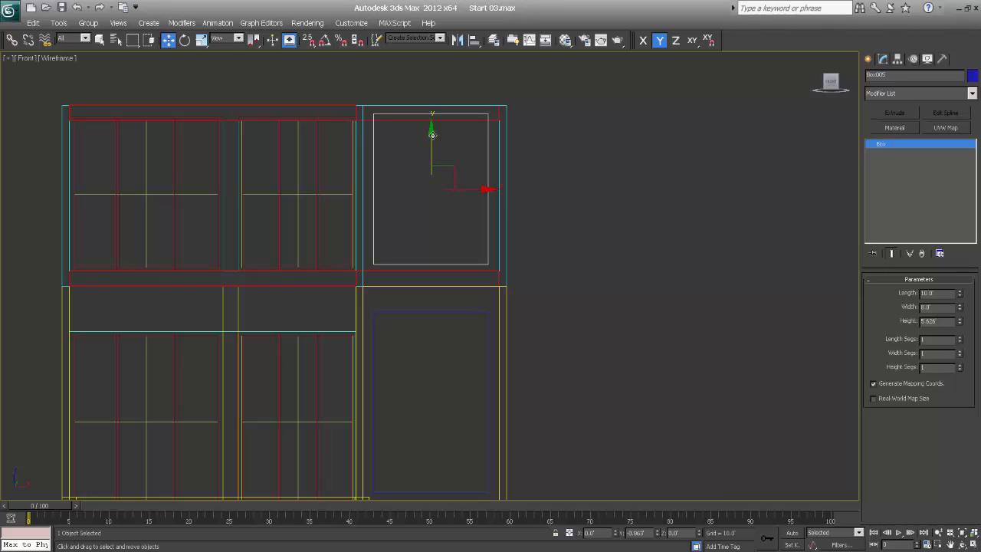
Examine how the two boxes pass through the recessed ground-floor and first-floor walls in shaded perspective.
{"action": "key", "text": "p"}
{"action": "middle_click_drag", "start_coordinate": [438, 145], "coordinate": [458, 222], "text": "alt"}
{"action": "key", "text": "F3"}
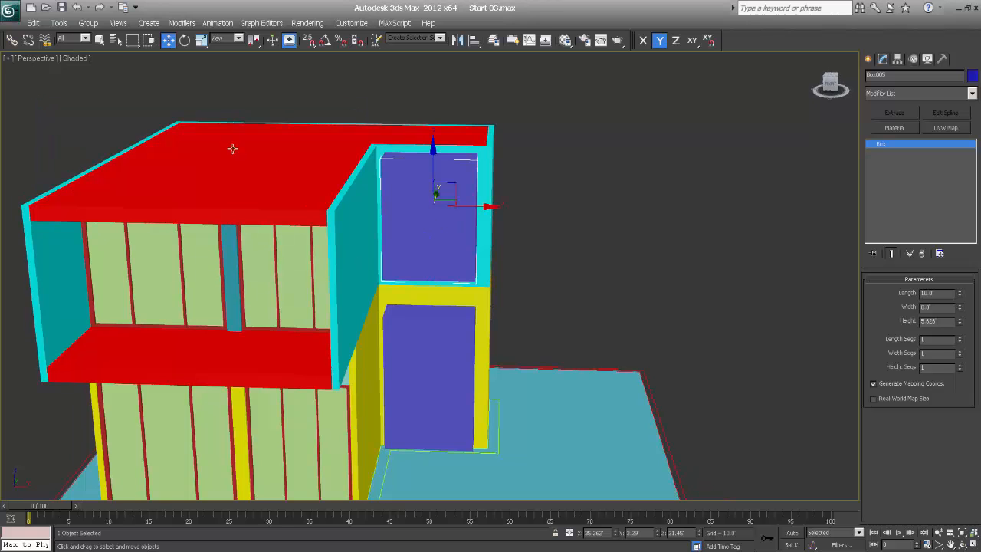
{"action": "mouse_move", "coordinate": [157, 230]}
{"action": "middle_mouse_down", "text": "alt"}
{"action": "mouse_move", "coordinate": [191, 219]}
{"action": "mouse_move", "coordinate": [131, 219]}
{"action": "mouse_move", "coordinate": [105, 238]}
{"action": "mouse_move", "coordinate": [153, 235]}
{"action": "mouse_move", "coordinate": [164, 222]}
{"action": "middle_mouse_up", "text": "alt"}
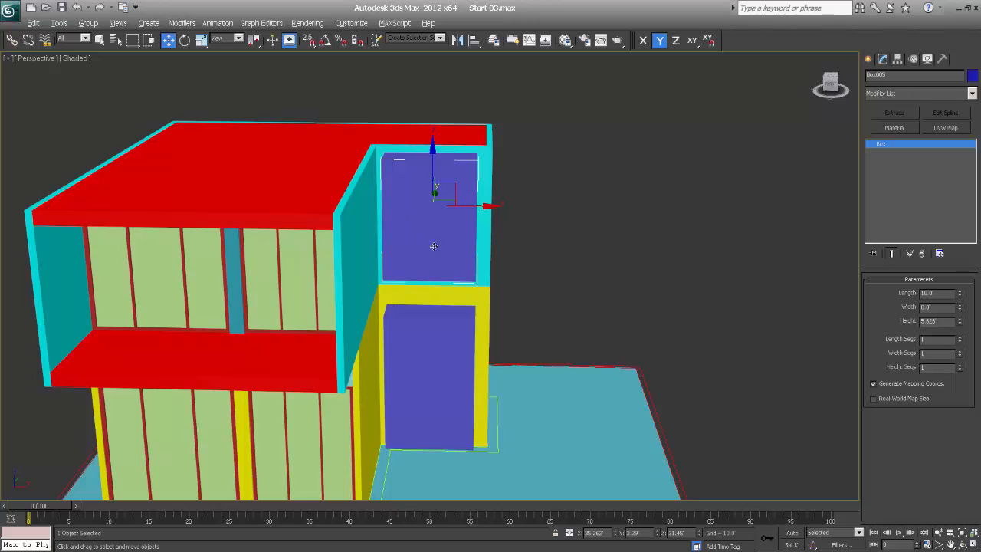
{"action": "middle_click_drag", "start_coordinate": [437, 248], "coordinate": [405, 245], "text": "alt"}
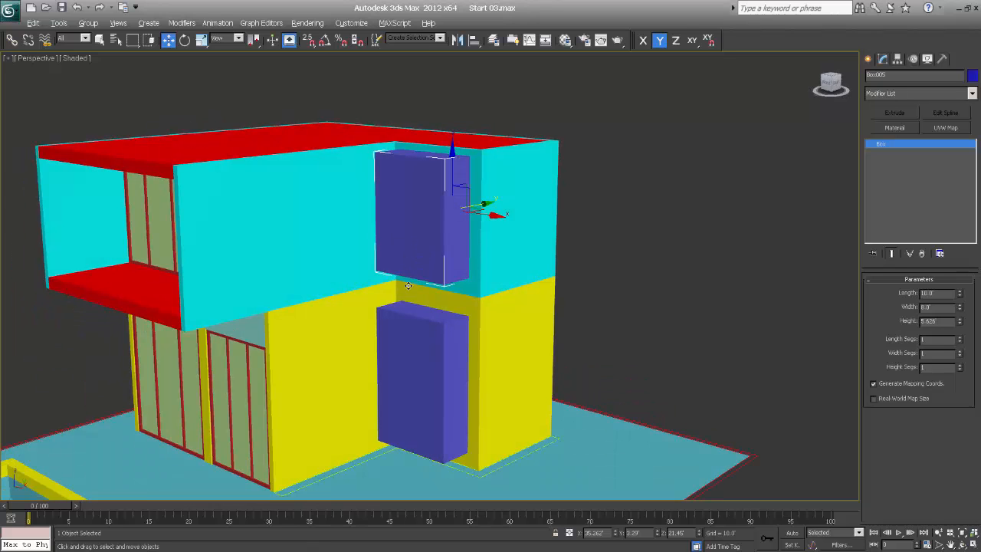
{"action": "middle_click_drag", "start_coordinate": [409, 285], "coordinate": [453, 269], "text": "alt"}
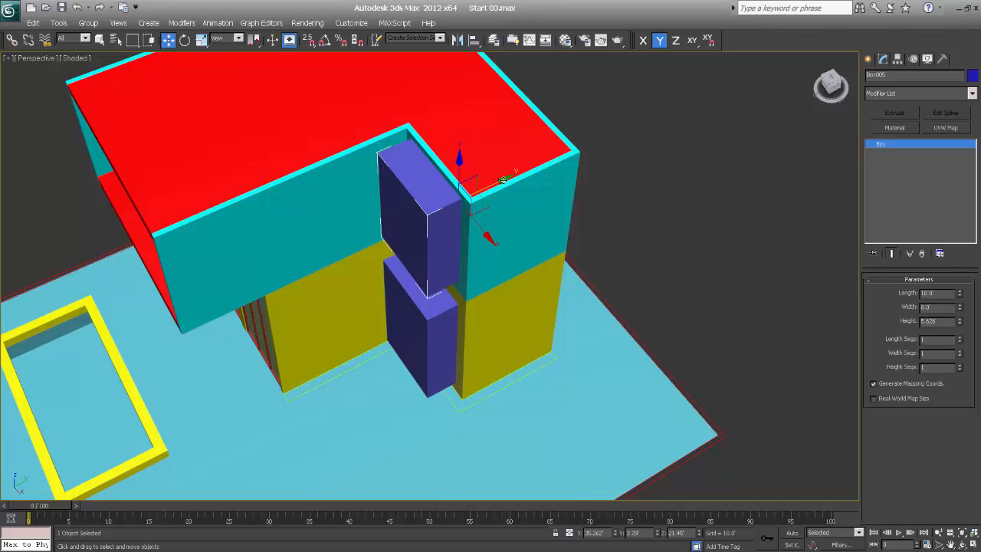
Copy the upper box about 17' along negative Y to the front of the first-floor side wall, and set the copy's height to 2'.
{"action": "left_click_drag", "start_coordinate": [502, 180], "coordinate": [310, 234], "text": "shift"}
{"action": "left_click", "coordinate": [495, 337]}
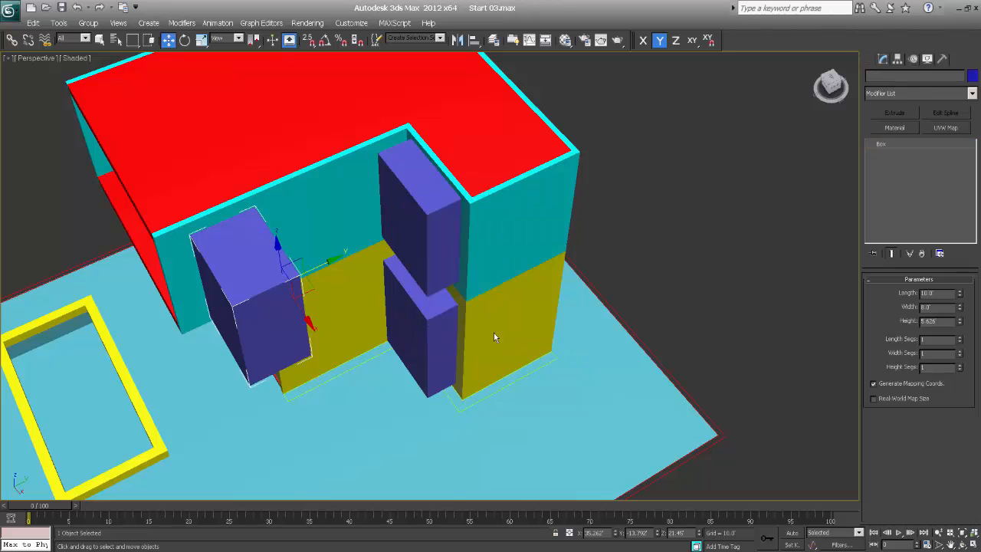
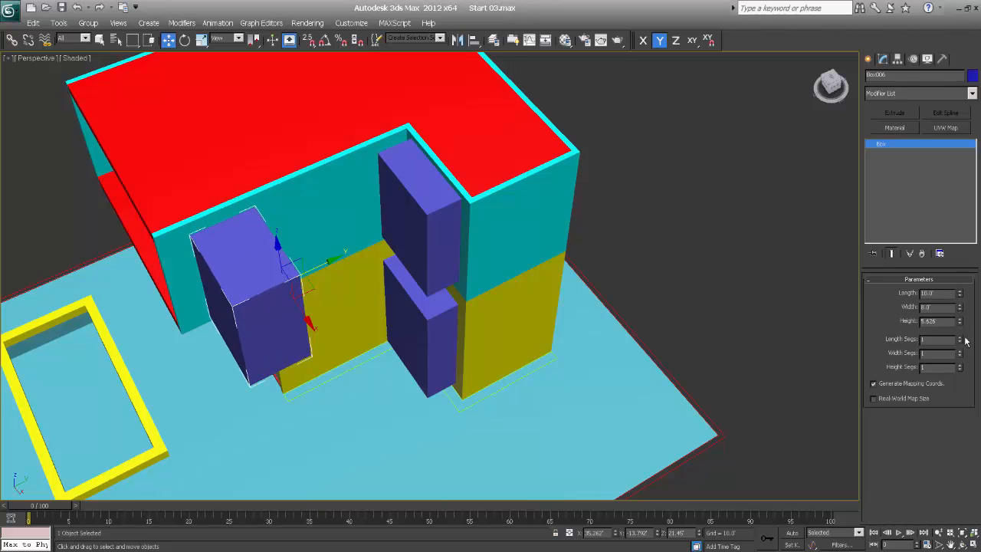
{"action": "left_click_drag", "start_coordinate": [942, 320], "coordinate": [882, 317]}
{"action": "type", "text": "2"}
{"action": "key", "text": "Return"}
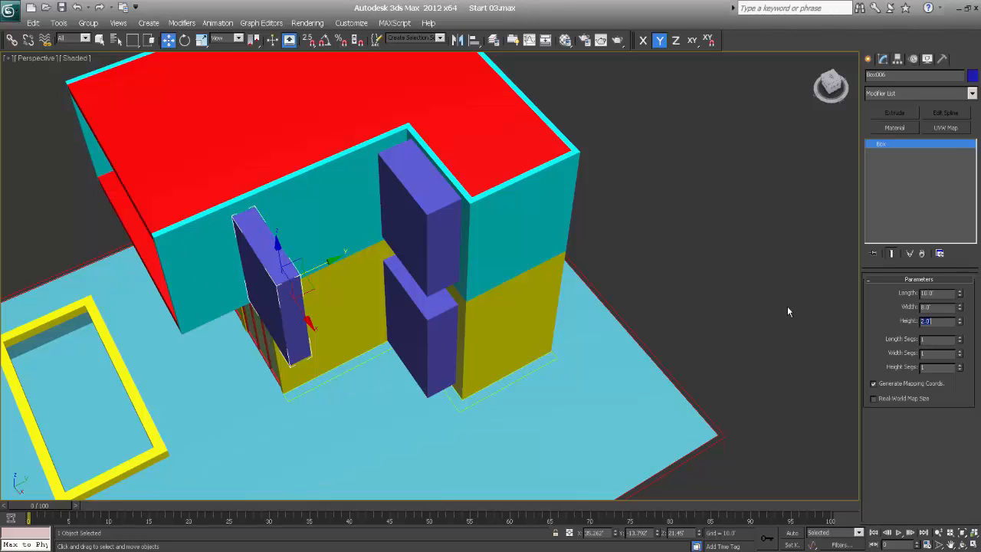
{"action": "right_click", "coordinate": [389, 311]}
{"action": "middle_click_drag", "start_coordinate": [427, 320], "coordinate": [375, 312], "text": "alt"}
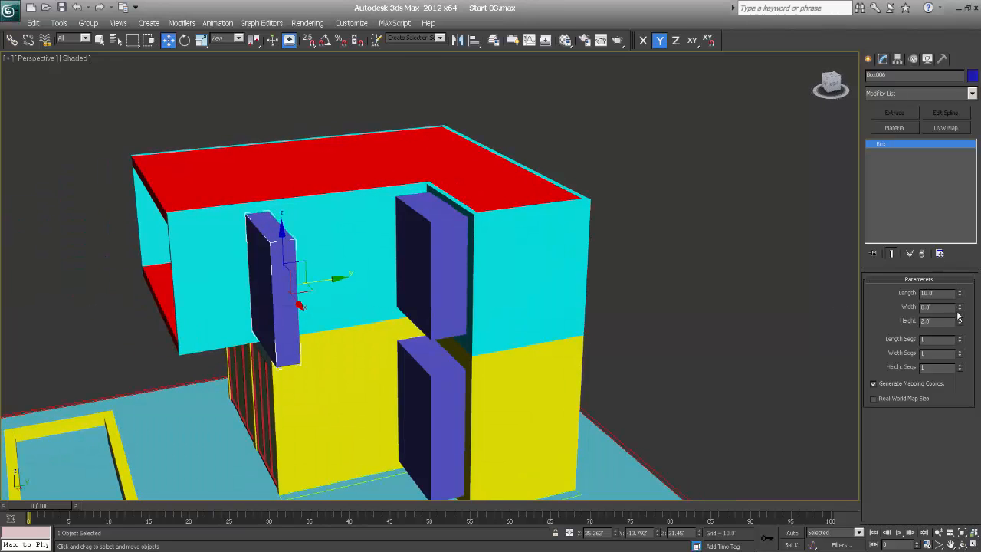
{"action": "left_click_drag", "start_coordinate": [961, 311], "coordinate": [961, 276]}
{"action": "key", "text": "ctrl+z"}
{"action": "right_click", "coordinate": [453, 338]}
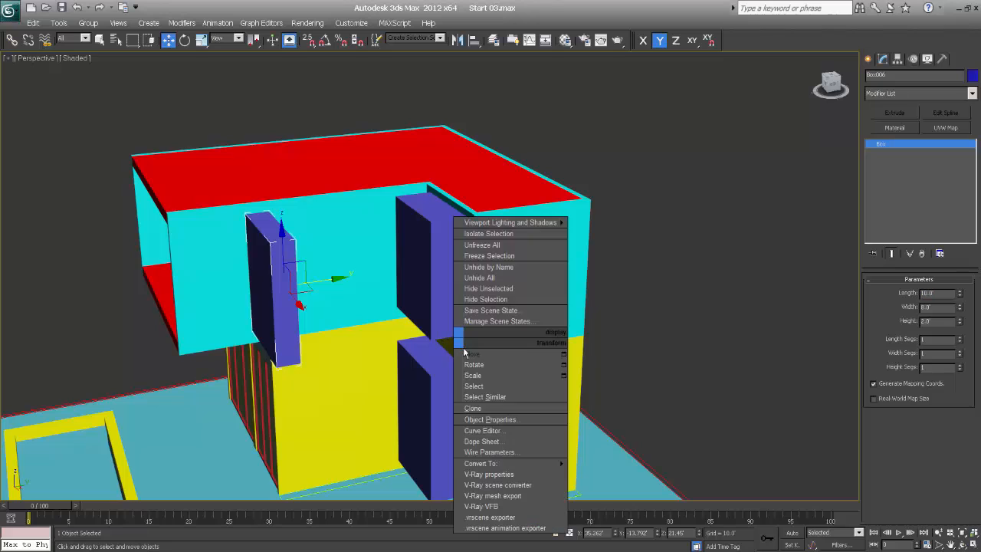
{"action": "left_click", "coordinate": [455, 351]}
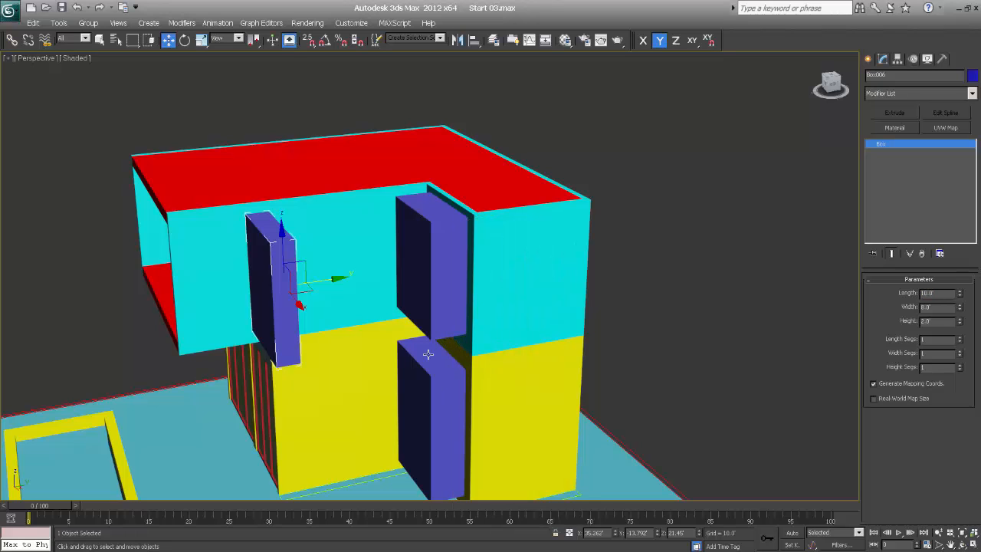
In top wireframe, move the 2' box about 2.6' along negative Y and about 4' along negative X so it crosses the first-floor side wall.
{"action": "key", "text": "t"}
{"action": "key", "text": "z"}
{"action": "scroll", "coordinate": [411, 335], "scroll_direction": "down", "scroll_amount": 5}
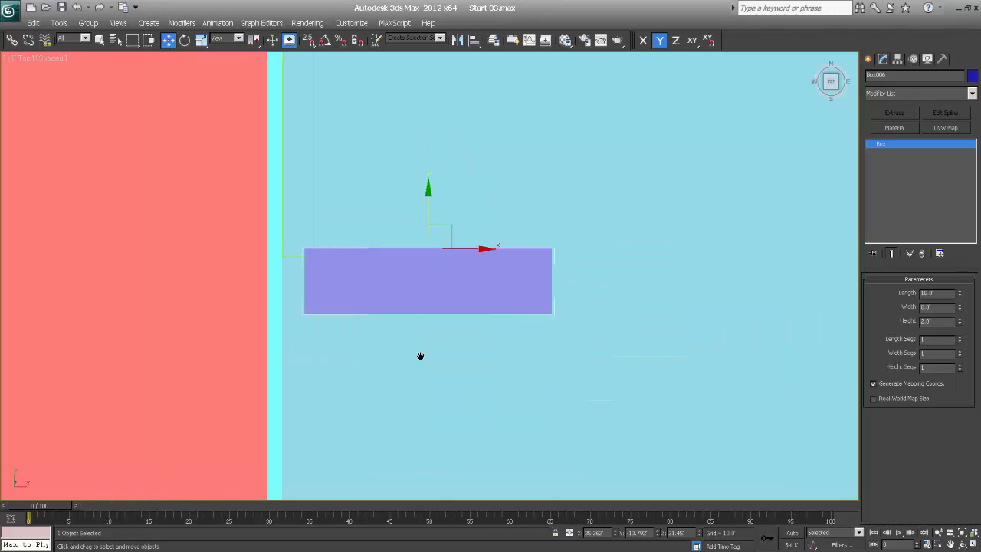
{"action": "key", "text": "F3"}
{"action": "middle_click_drag", "start_coordinate": [419, 354], "coordinate": [477, 225]}
{"action": "scroll", "coordinate": [496, 154], "scroll_direction": "down", "scroll_amount": 2}
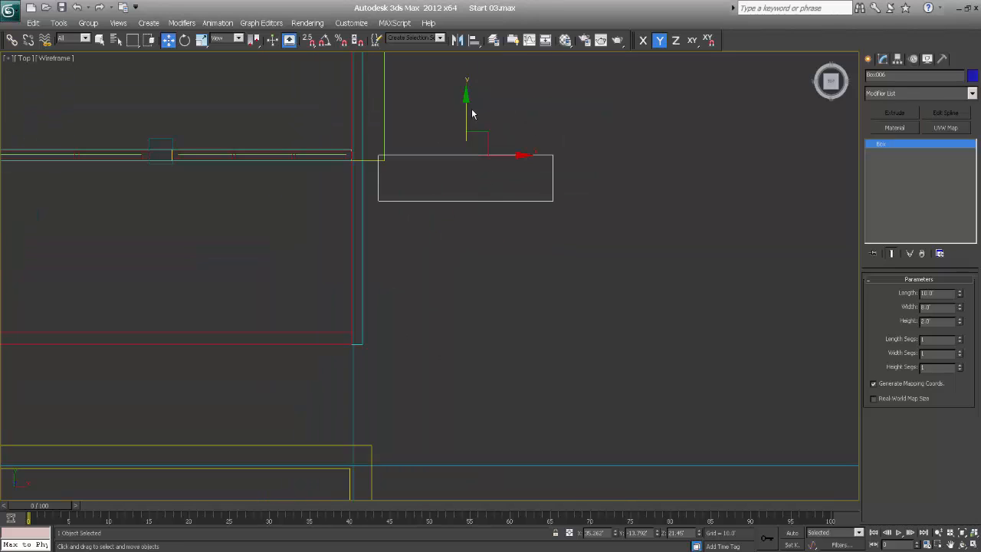
{"action": "left_click_drag", "start_coordinate": [465, 102], "coordinate": [466, 162]}
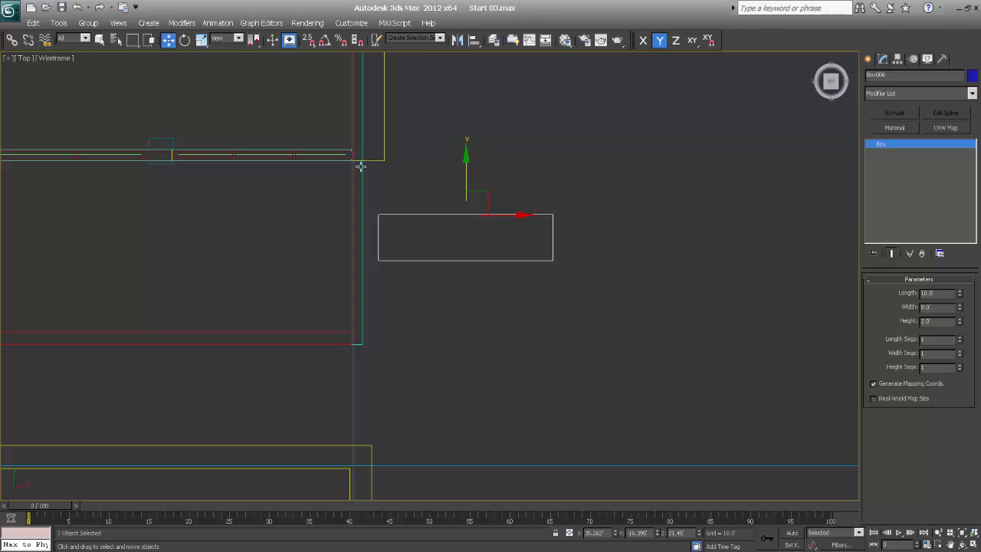
{"action": "left_click_drag", "start_coordinate": [508, 215], "coordinate": [420, 214]}
Shade the perspective view and shift the box about 1.7' further along negative Y, towards the balcony front.
{"action": "key", "text": "p"}
{"action": "key", "text": "z"}
{"action": "scroll", "coordinate": [438, 339], "scroll_direction": "down", "scroll_amount": 5}
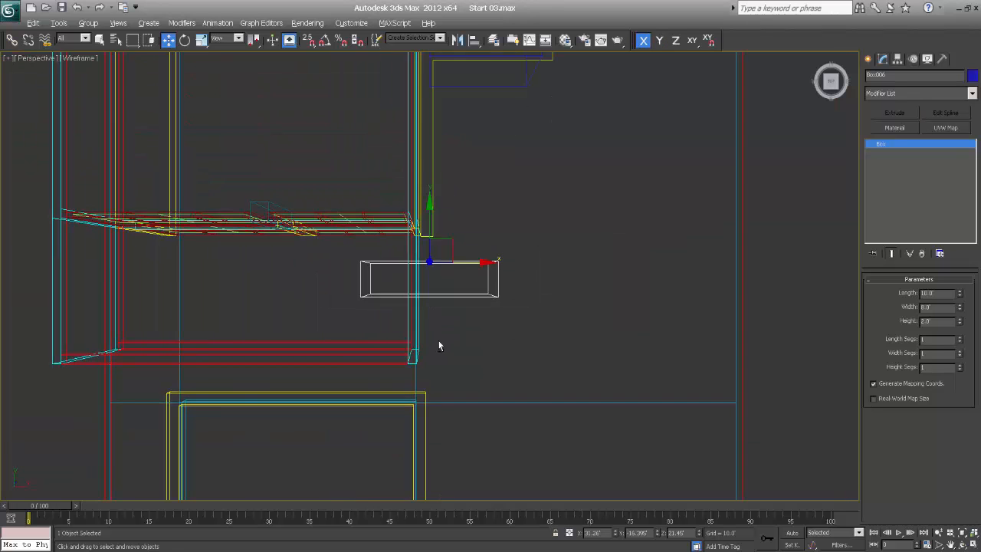
{"action": "mouse_move", "coordinate": [438, 339]}
{"action": "middle_mouse_down", "text": "alt"}
{"action": "mouse_move", "coordinate": [388, 282]}
{"action": "mouse_move", "coordinate": [437, 311]}
{"action": "mouse_move", "coordinate": [463, 290]}
{"action": "mouse_move", "coordinate": [449, 290]}
{"action": "middle_mouse_up", "text": "alt"}
{"action": "key", "text": "F3"}
{"action": "scroll", "coordinate": [426, 291], "scroll_direction": "down", "scroll_amount": 3}
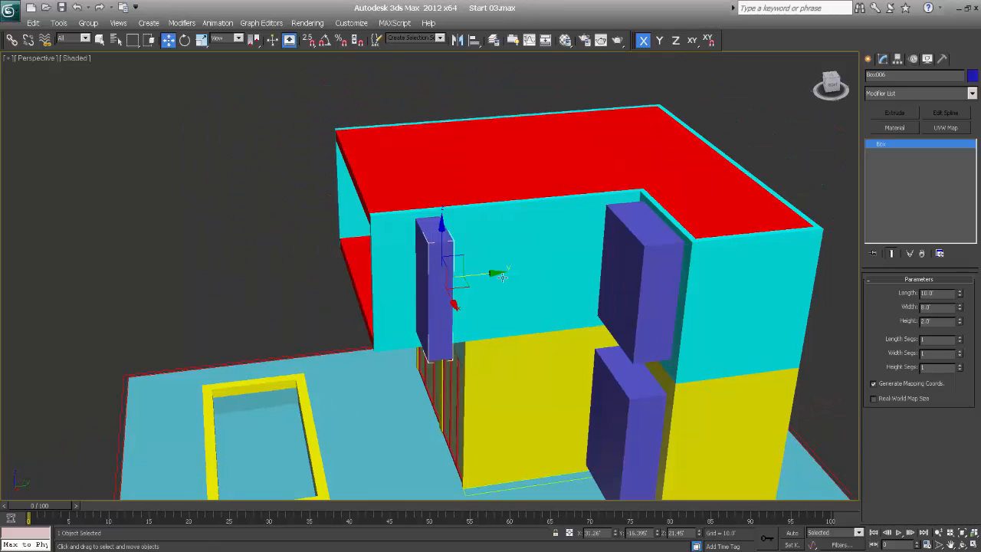
{"action": "left_click_drag", "start_coordinate": [490, 273], "coordinate": [469, 274]}
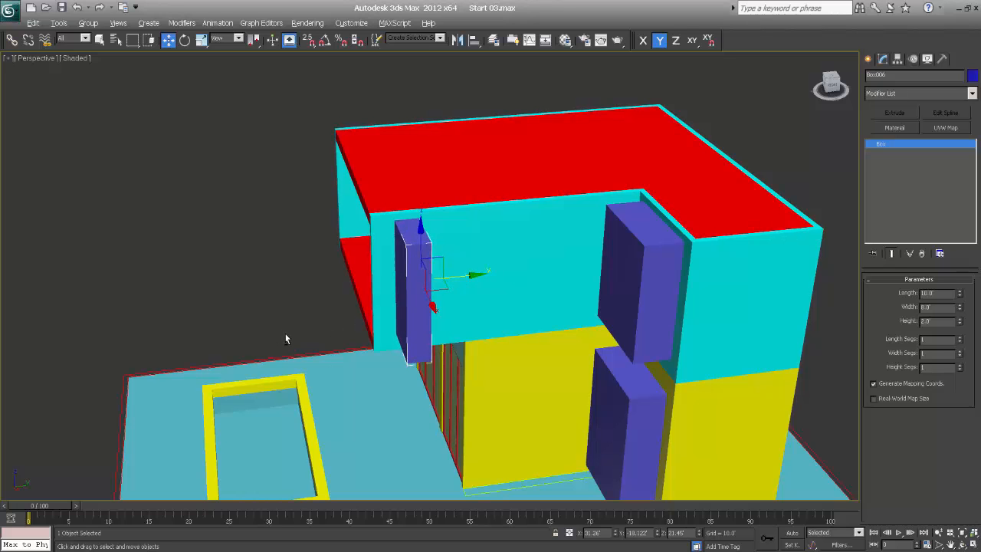
Lower the box about 0.18' along Z so it fits between the first-floor slab and the roof slab.
{"action": "middle_click_drag", "start_coordinate": [284, 335], "coordinate": [406, 306], "text": "alt"}
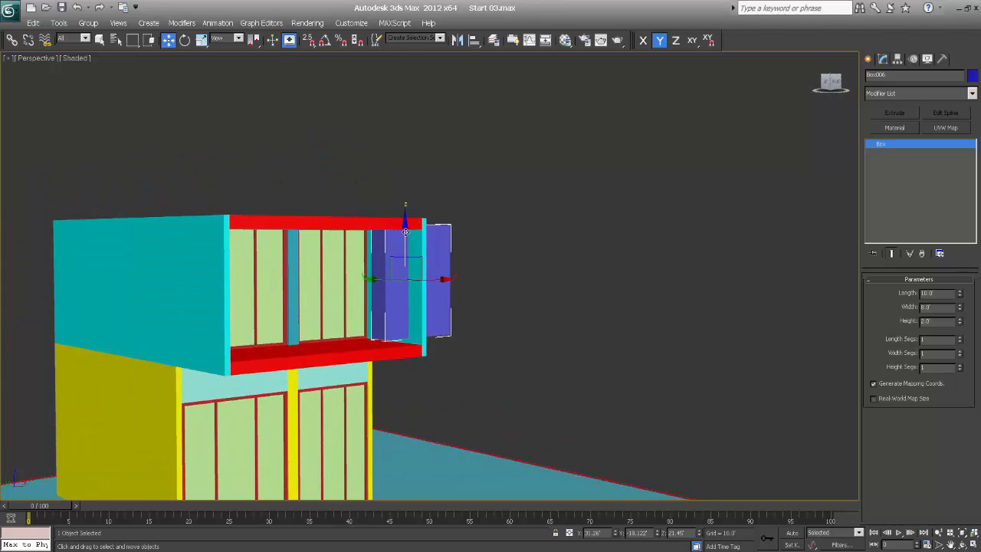
{"action": "middle_click_drag", "start_coordinate": [405, 231], "coordinate": [481, 297], "text": "alt"}
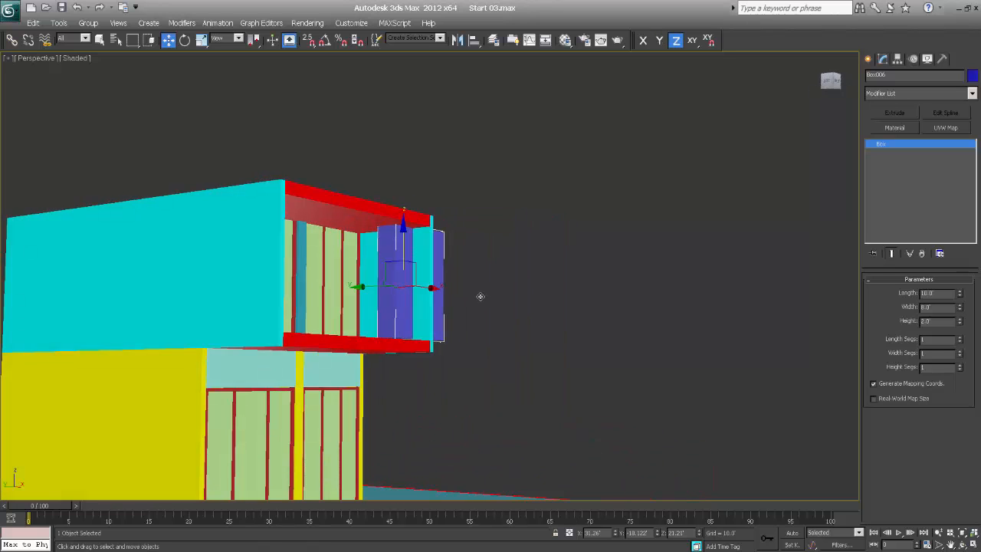
{"action": "scroll", "coordinate": [480, 296], "scroll_direction": "up", "scroll_amount": 10}
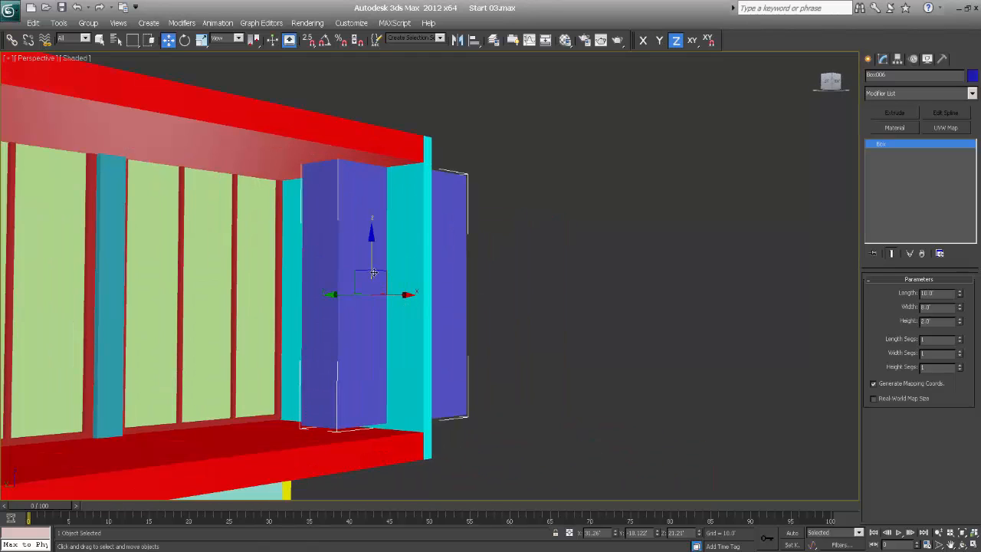
{"action": "left_click_drag", "start_coordinate": [371, 248], "coordinate": [374, 244]}
{"action": "middle_click_drag", "start_coordinate": [373, 244], "coordinate": [358, 226], "text": "alt"}
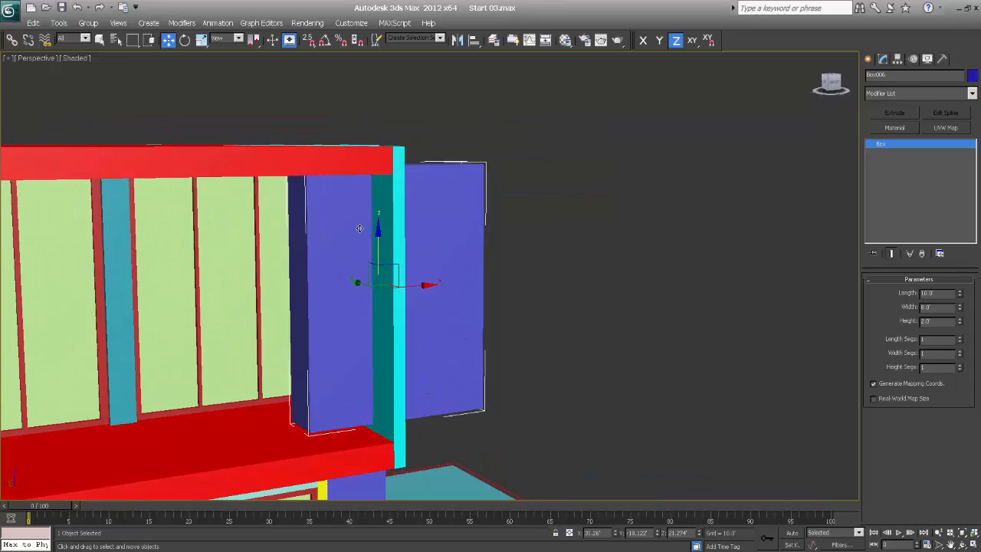
Add an Edit Poly modifier to the box in the balcony side wall and enter vertex editing.
{"action": "middle_click_drag", "start_coordinate": [517, 222], "coordinate": [642, 176]}
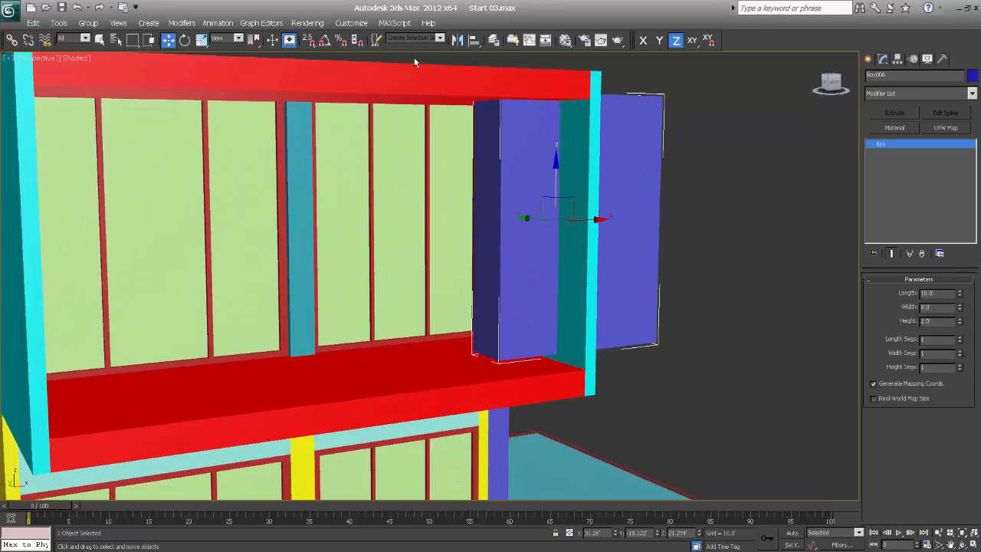
{"action": "middle_click_drag", "start_coordinate": [466, 285], "coordinate": [465, 286], "text": "alt"}
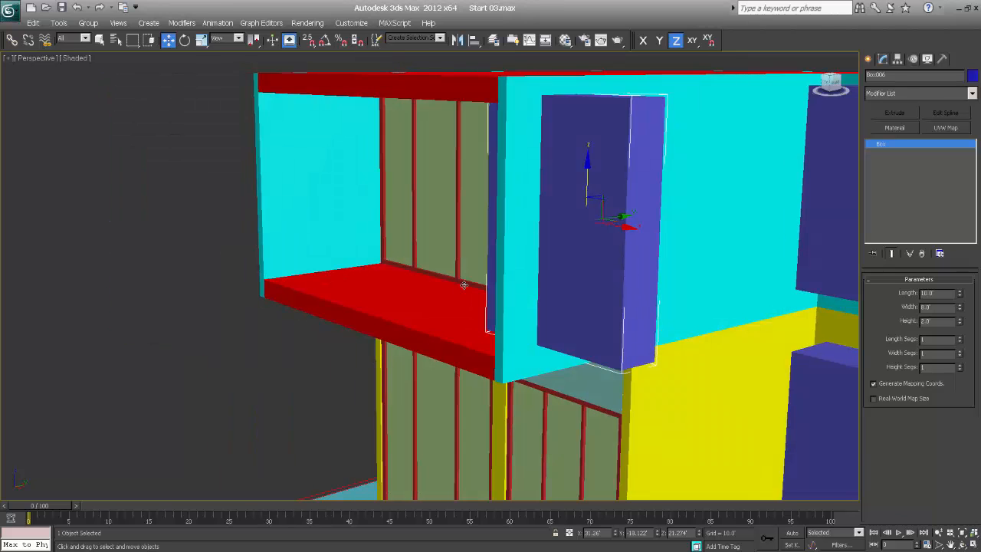
{"action": "middle_click_drag", "start_coordinate": [614, 280], "coordinate": [620, 280], "text": "alt"}
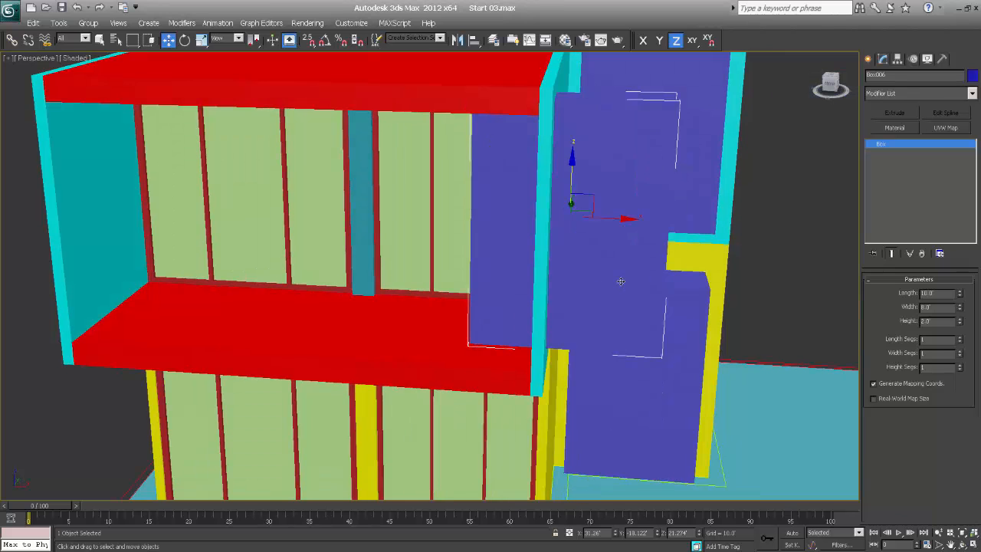
{"action": "left_click", "coordinate": [935, 92]}
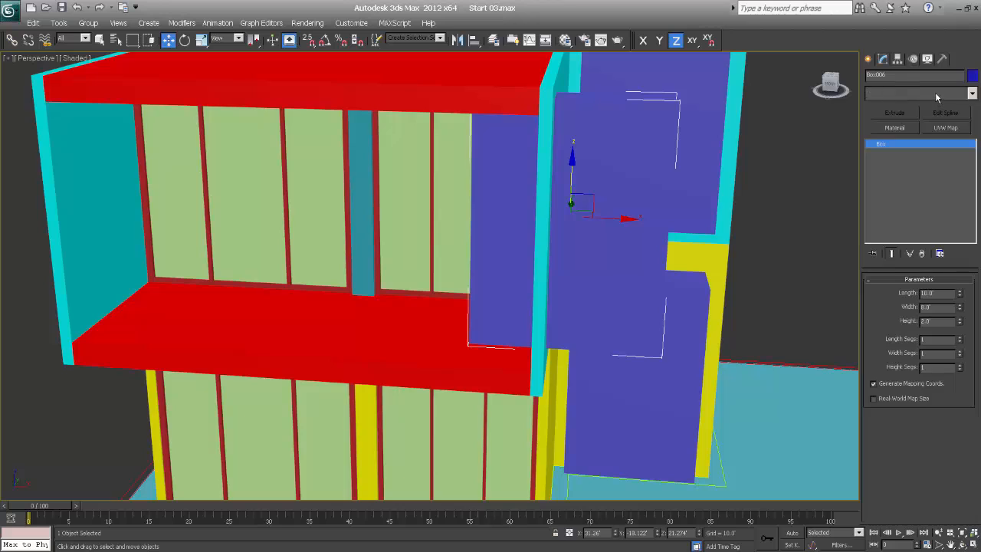
{"action": "key", "text": "e"}
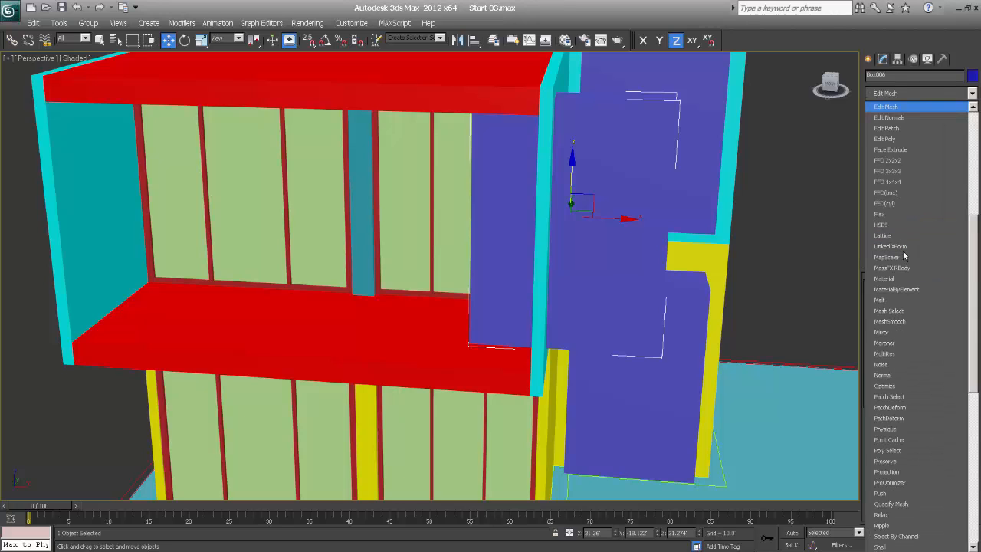
{"action": "left_click", "coordinate": [888, 140]}
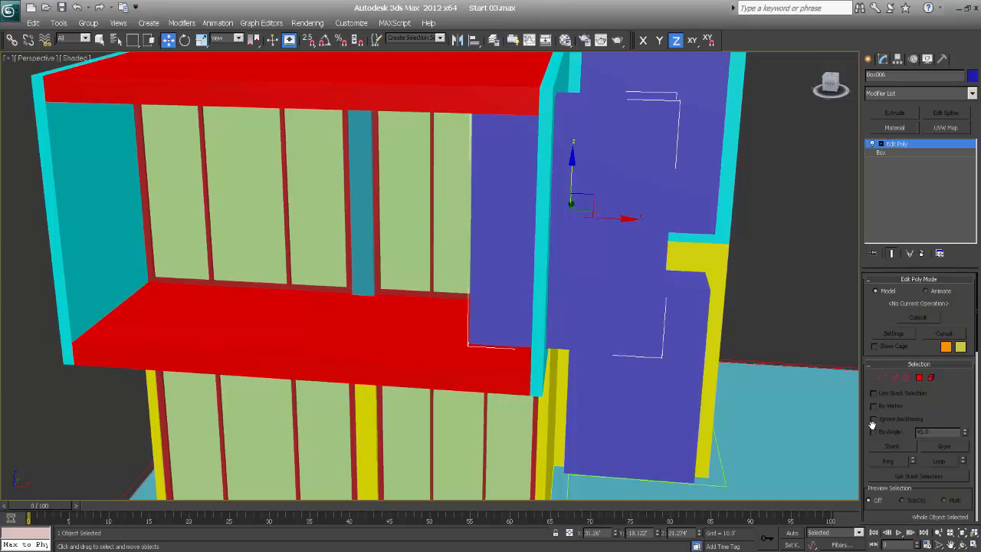
{"action": "left_click", "coordinate": [880, 378]}
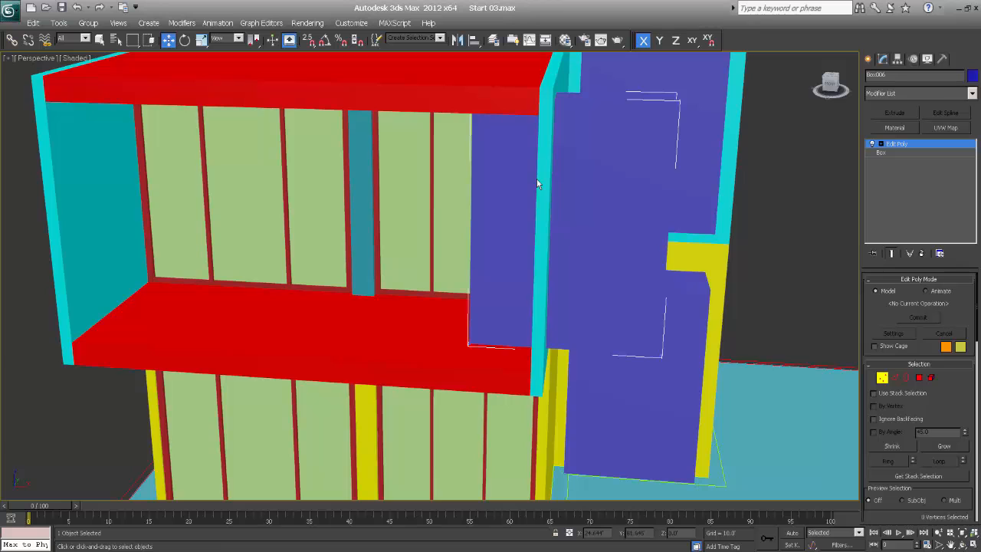
Move the four vertices of the box's inner end along negative X to about X 7.5', so the box passes through the opposite side wall.
{"action": "key", "text": "F3"}
{"action": "left_click_drag", "start_coordinate": [494, 230], "coordinate": [509, 383]}
{"action": "middle_click_drag", "start_coordinate": [544, 279], "coordinate": [557, 286]}
{"action": "left_click_drag", "start_coordinate": [555, 273], "coordinate": [120, 280]}
{"action": "middle_click_drag", "start_coordinate": [120, 280], "coordinate": [222, 305], "text": "alt"}
{"action": "key", "text": "F3"}
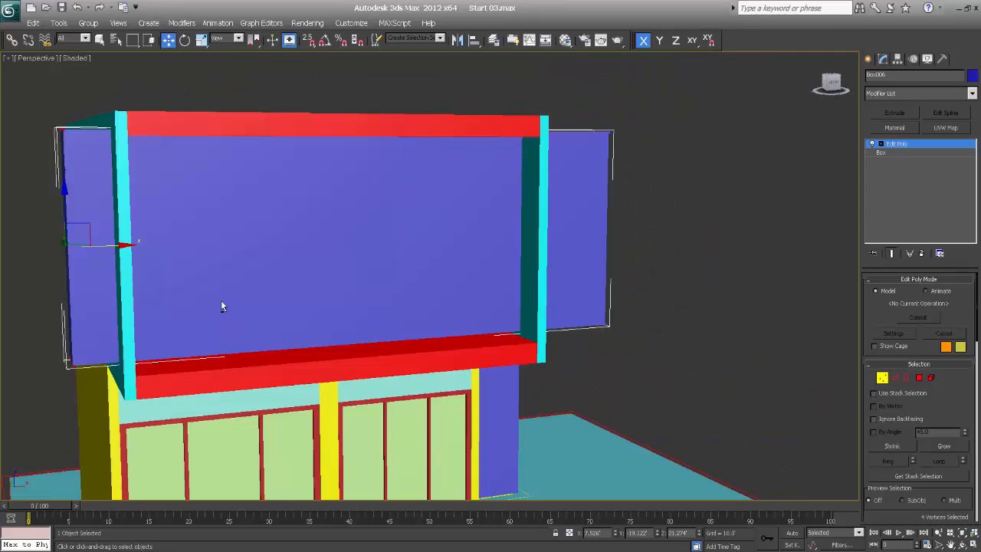
{"action": "middle_click_drag", "start_coordinate": [313, 298], "coordinate": [319, 298], "text": "alt"}
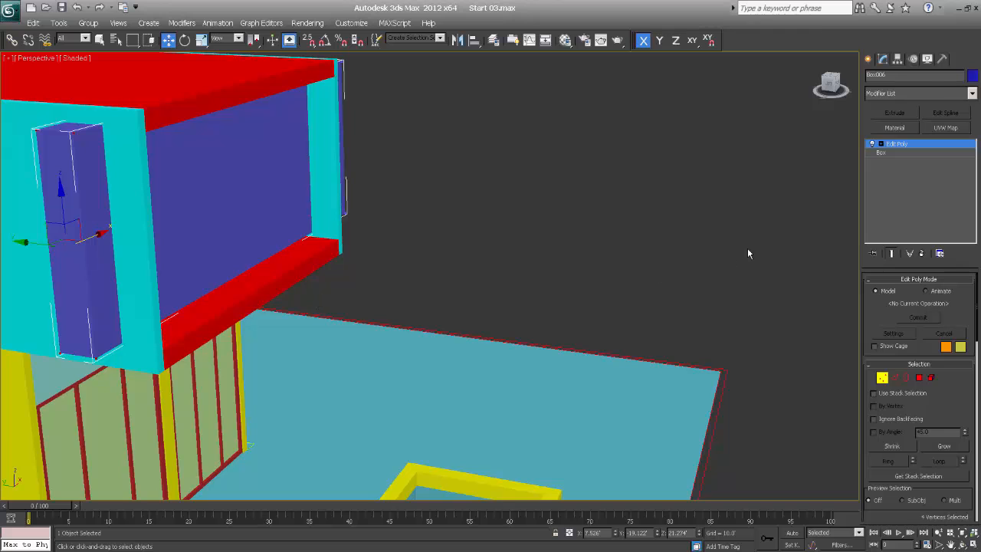
Leave vertex editing, select the roof slab to inspect its modifiers, and examine how the boxes pass through the side walls.
{"action": "left_click", "coordinate": [868, 59]}
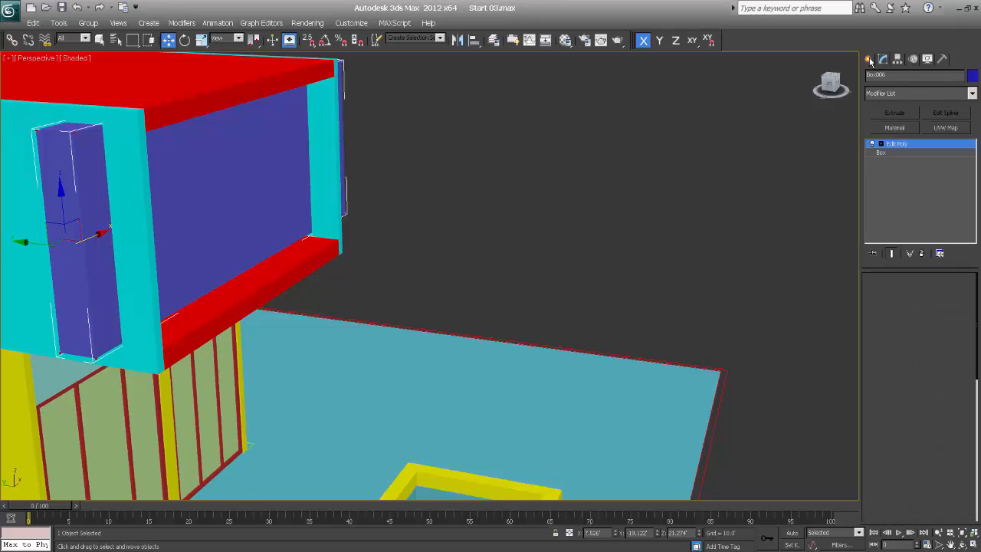
{"action": "middle_click_drag", "start_coordinate": [206, 244], "coordinate": [325, 175], "text": "alt"}
{"action": "left_click", "coordinate": [343, 170]}
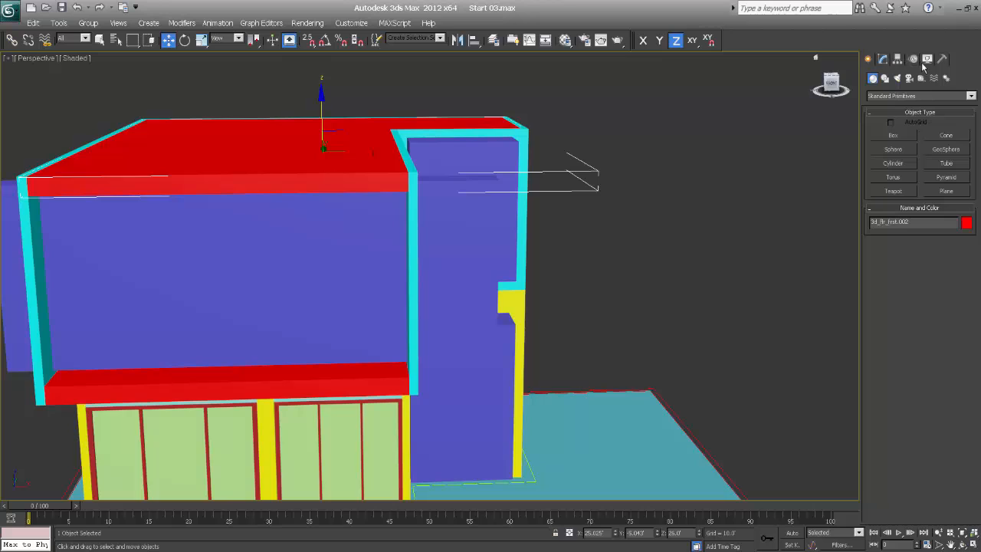
{"action": "left_click", "coordinate": [884, 60]}
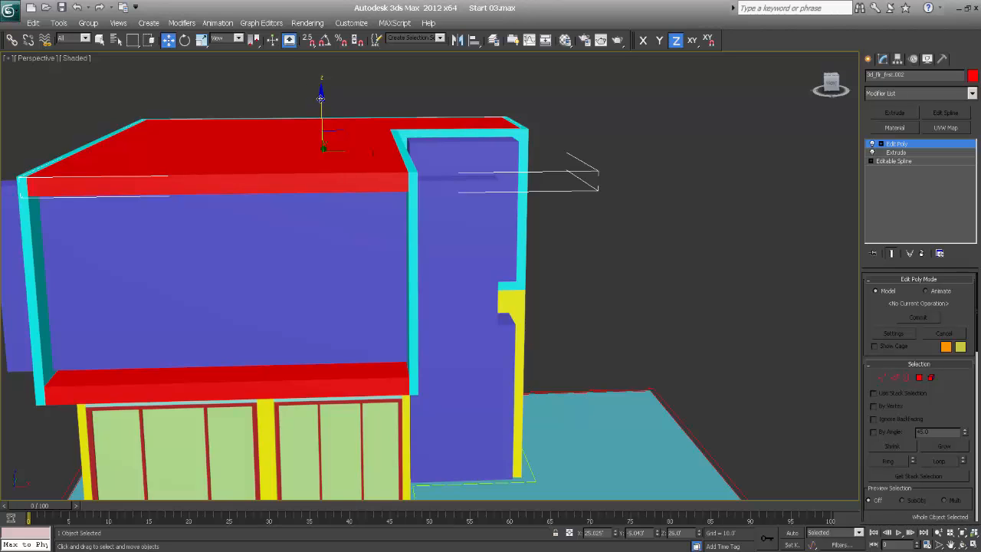
{"action": "left_click_drag", "start_coordinate": [321, 98], "coordinate": [321, 94]}
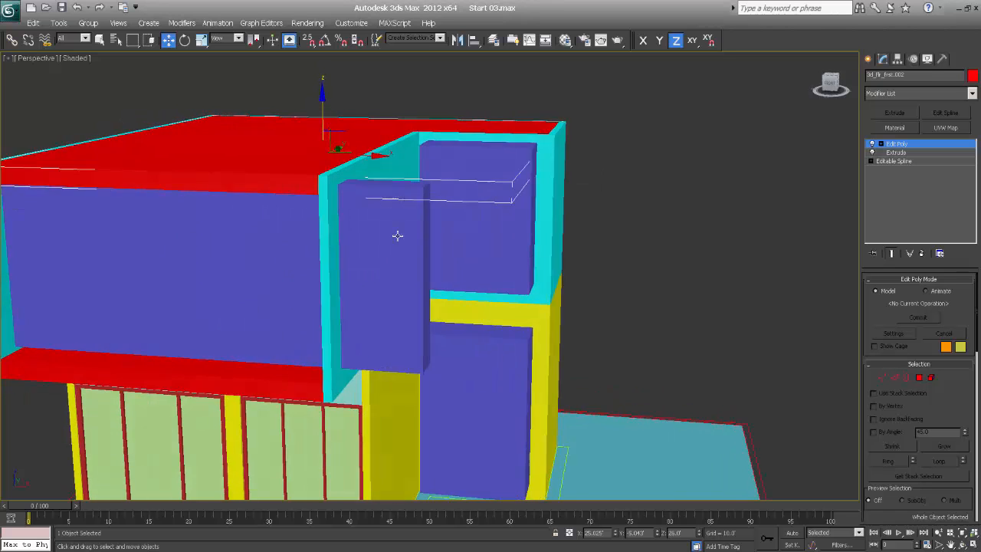
{"action": "middle_click_drag", "start_coordinate": [397, 234], "coordinate": [460, 229], "text": "alt"}
{"action": "mouse_move", "coordinate": [447, 230]}
{"action": "middle_mouse_down", "text": "alt"}
{"action": "mouse_move", "coordinate": [364, 228]}
{"action": "mouse_move", "coordinate": [429, 229]}
{"action": "middle_mouse_up", "text": "alt"}
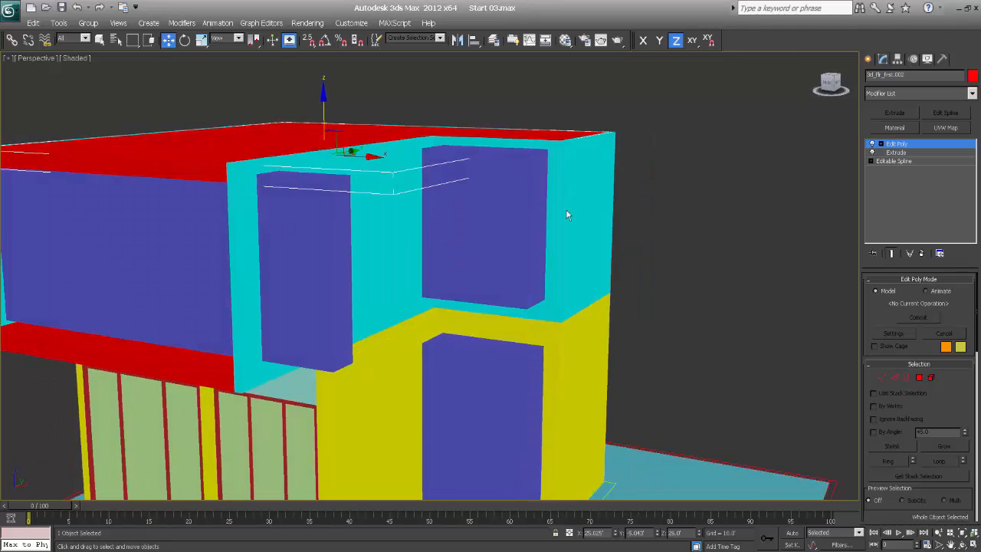
Set the length of the balcony side wall's base box to 8', with its Edit Poly modifier switched off during the change and back on after.
{"action": "left_click", "coordinate": [870, 59]}
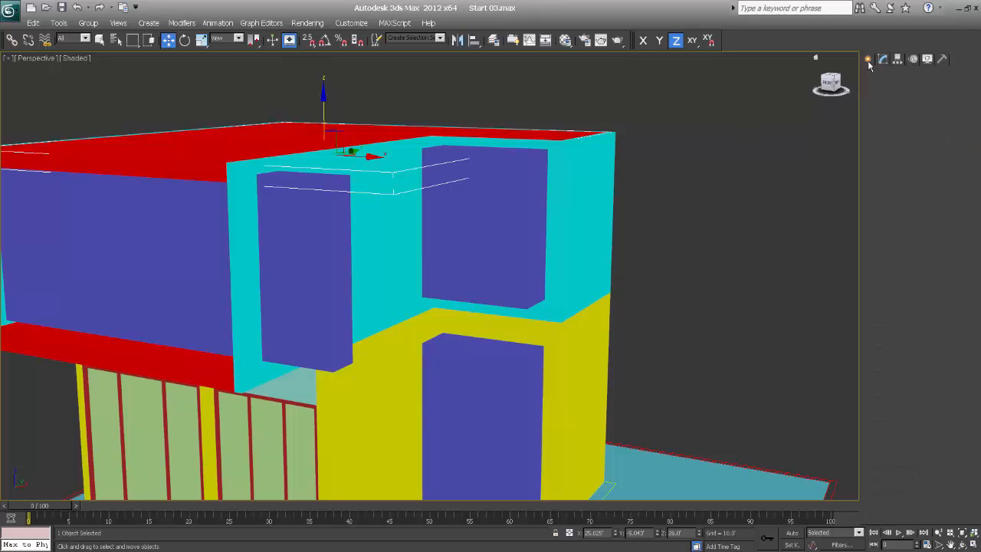
{"action": "left_click", "coordinate": [302, 313]}
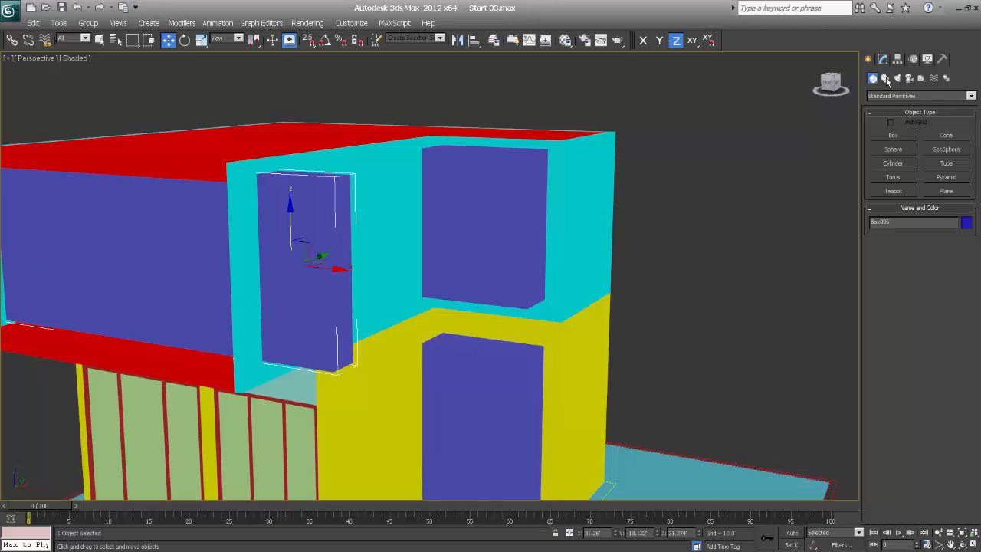
{"action": "left_click", "coordinate": [883, 60]}
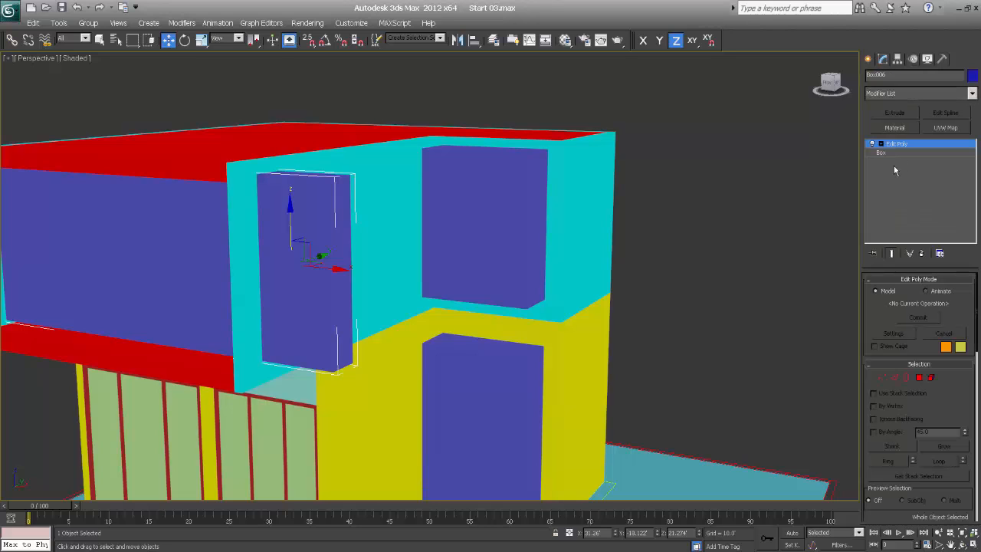
{"action": "left_click", "coordinate": [873, 144]}
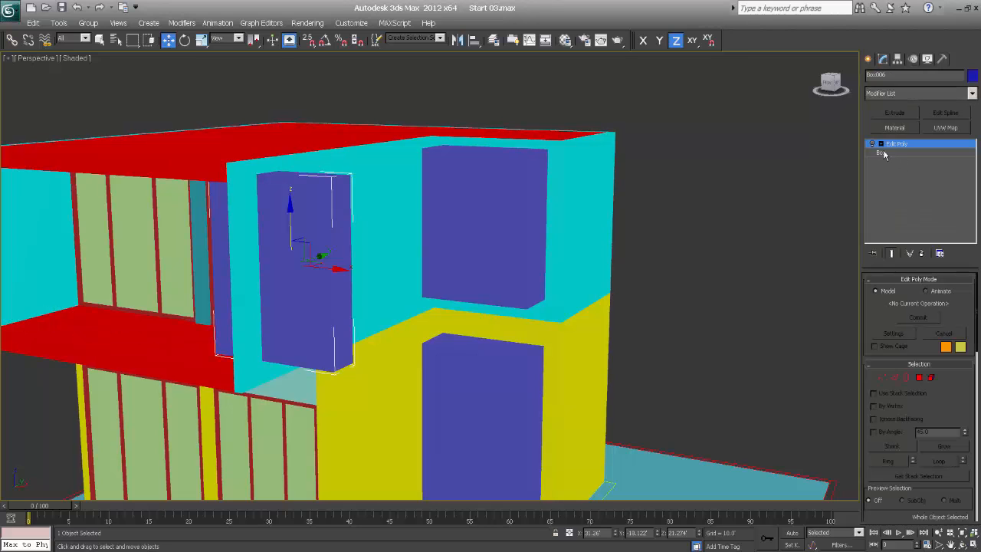
{"action": "left_click", "coordinate": [883, 153]}
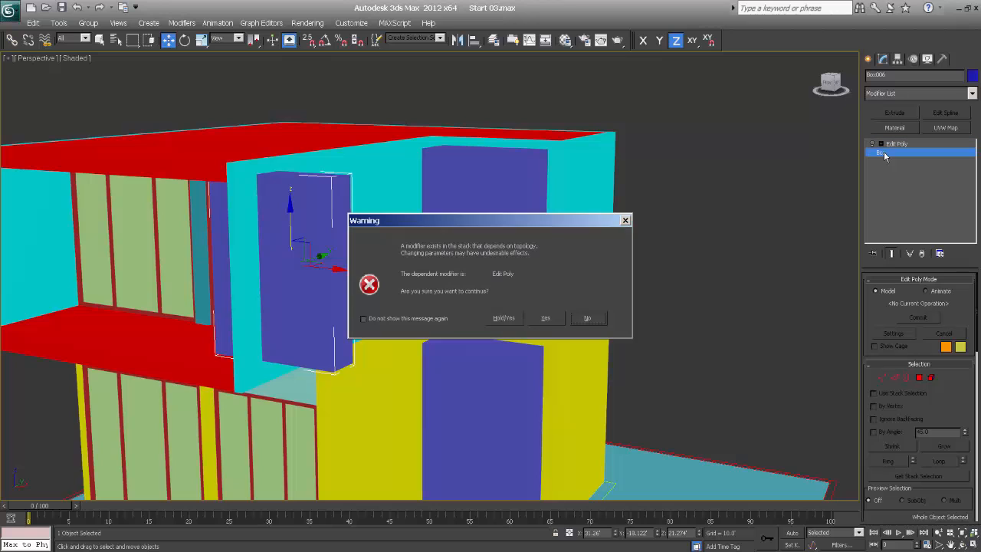
{"action": "left_click", "coordinate": [509, 319]}
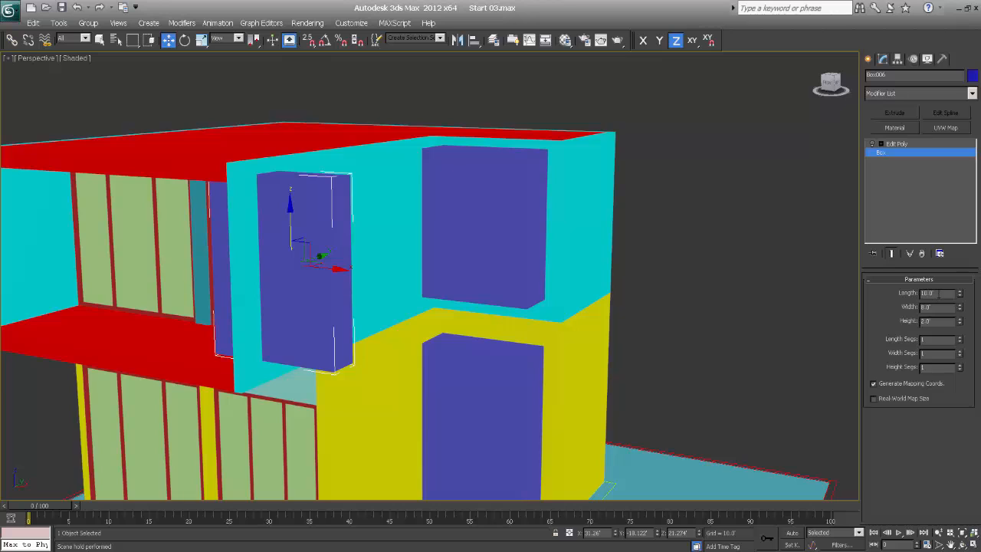
{"action": "left_click_drag", "start_coordinate": [939, 294], "coordinate": [886, 293]}
{"action": "type", "text": "8"}
{"action": "key", "text": "Return"}
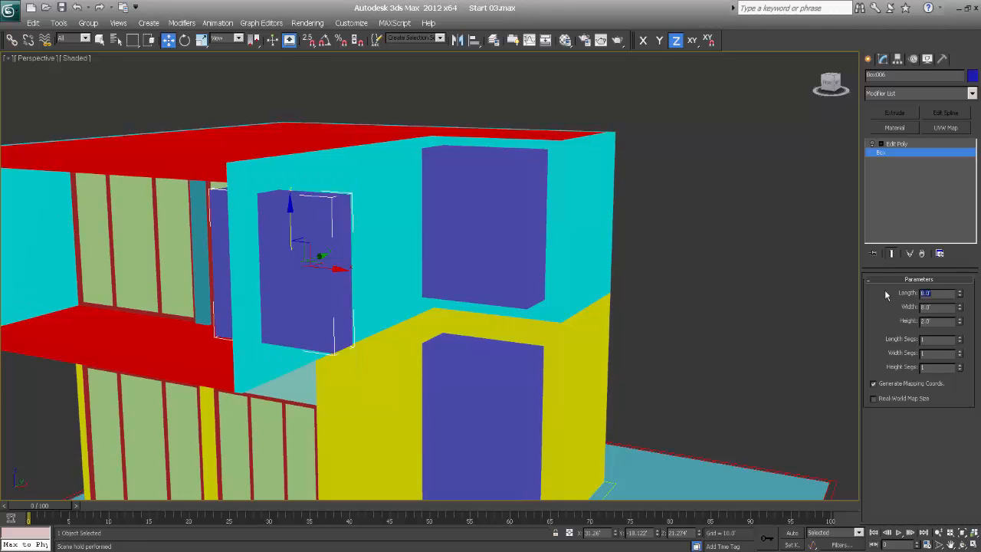
{"action": "left_click", "coordinate": [873, 145]}
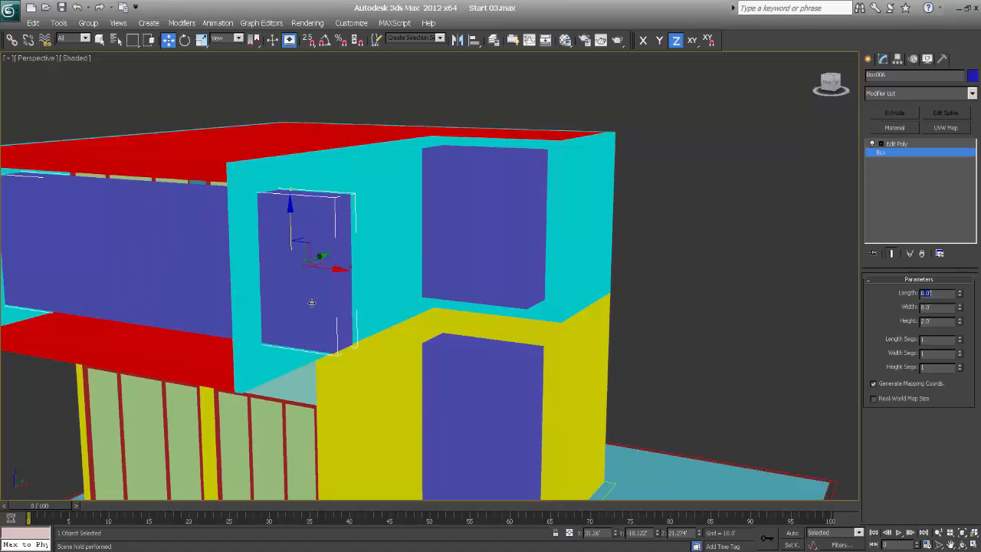
Select the box in the first-floor recessed wall and lower it about 0.3' along Z in the front wireframe view.
{"action": "middle_click_drag", "start_coordinate": [317, 334], "coordinate": [411, 348], "text": "alt"}
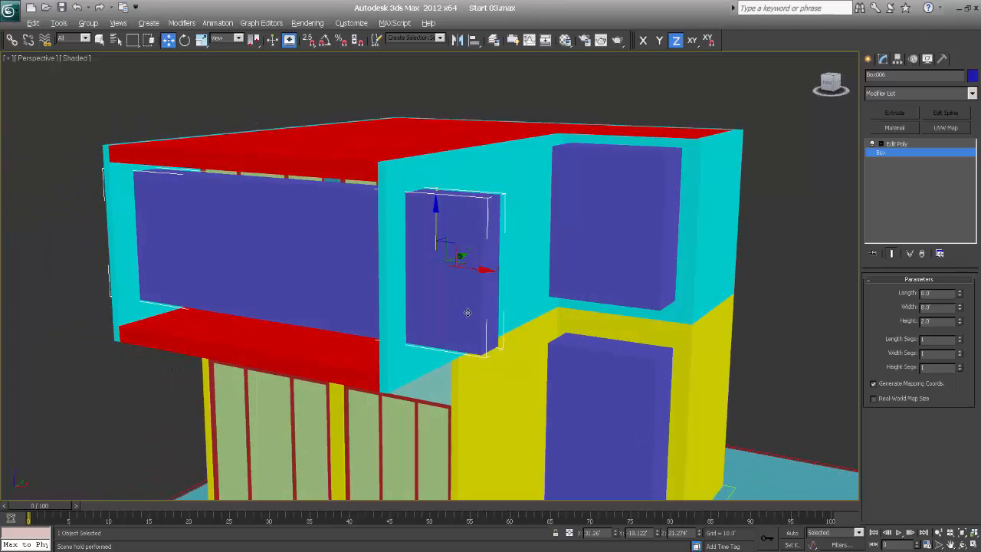
{"action": "mouse_move", "coordinate": [467, 312]}
{"action": "middle_mouse_down", "text": "alt"}
{"action": "mouse_move", "coordinate": [522, 311]}
{"action": "mouse_move", "coordinate": [462, 309]}
{"action": "mouse_move", "coordinate": [472, 312]}
{"action": "middle_mouse_up", "text": "alt"}
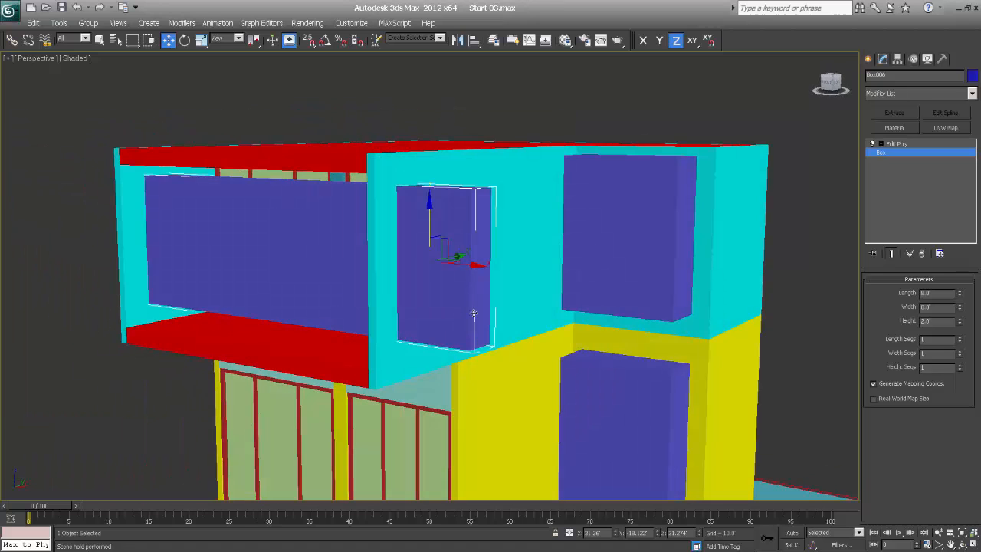
{"action": "middle_click_drag", "start_coordinate": [694, 276], "coordinate": [653, 276], "text": "alt"}
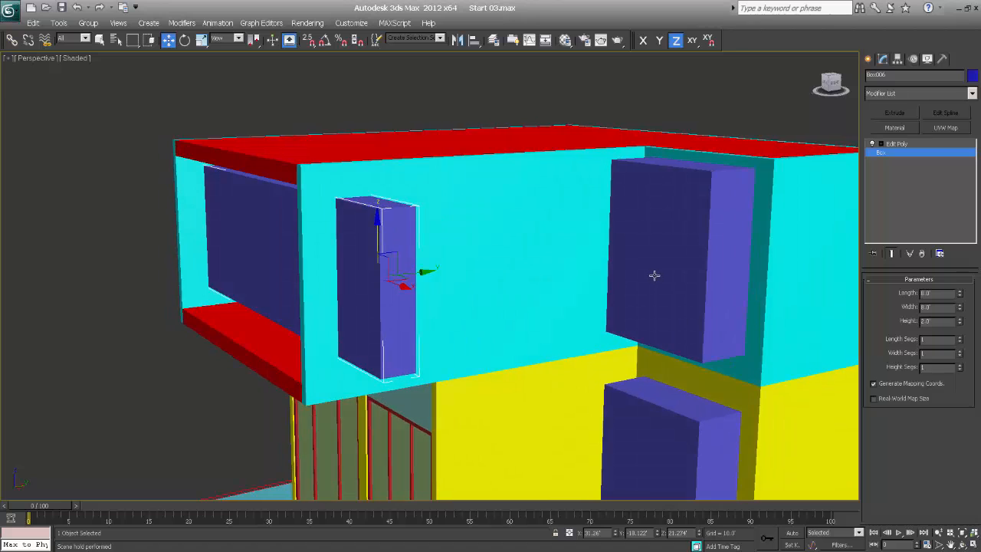
{"action": "left_click", "coordinate": [674, 282]}
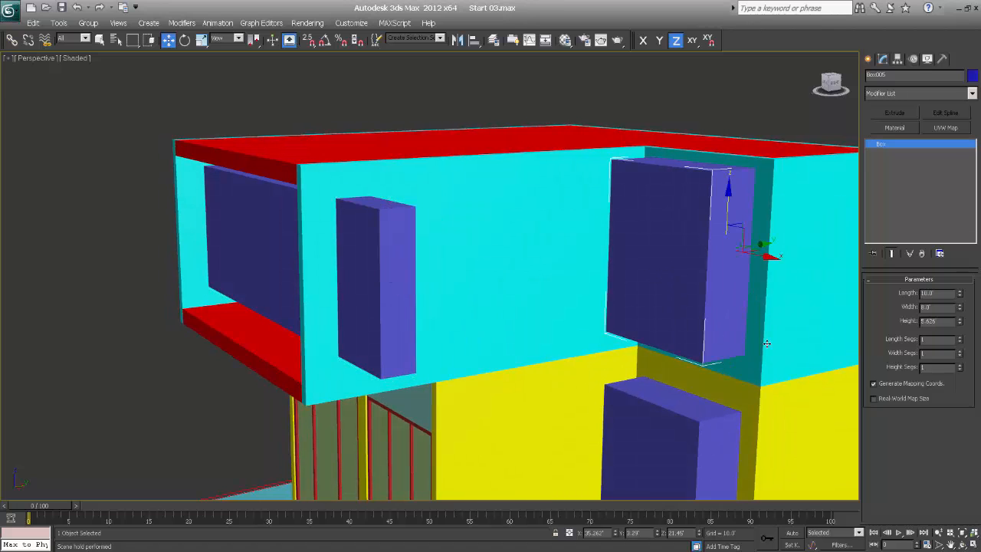
{"action": "key", "text": "shift+z"}
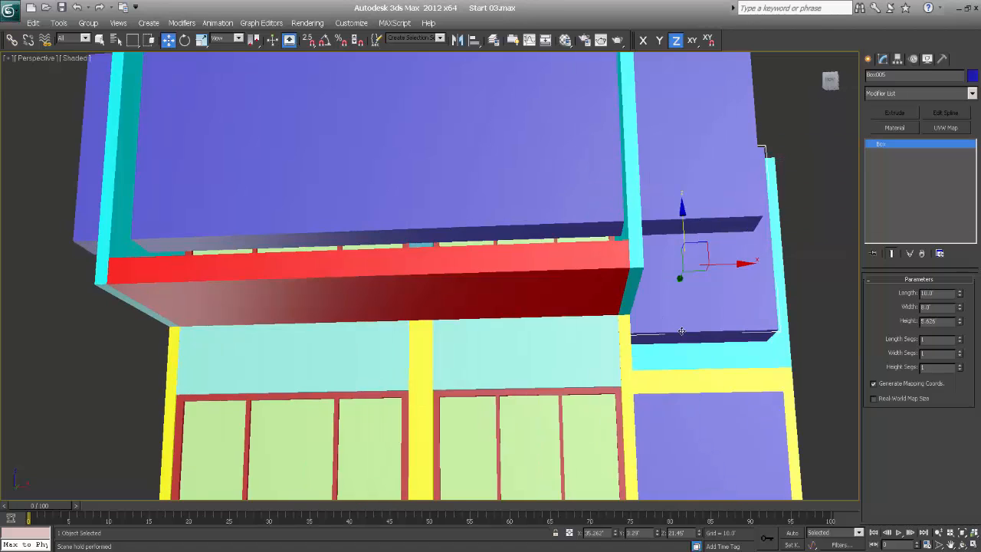
{"action": "middle_click_drag", "start_coordinate": [701, 343], "coordinate": [461, 355]}
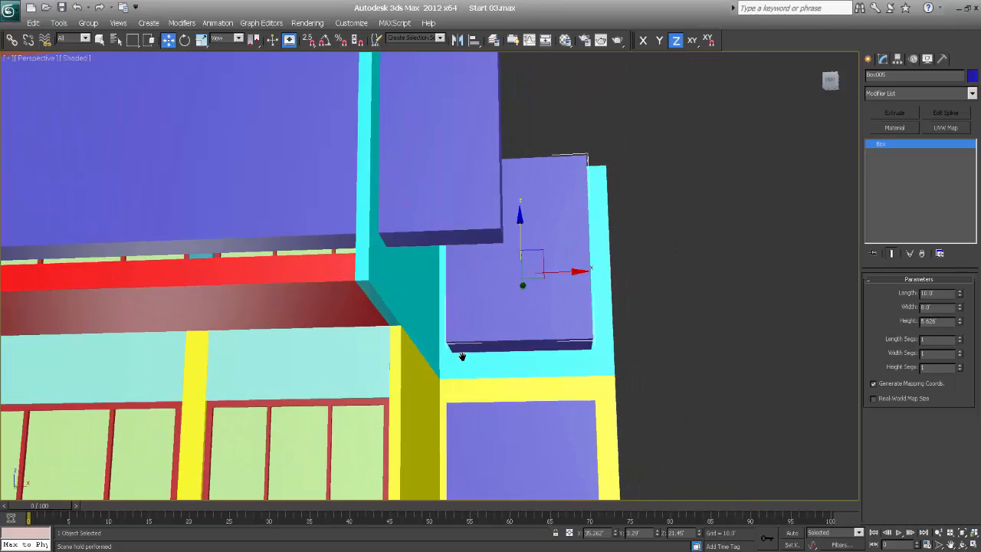
{"action": "key", "text": "f"}
{"action": "key", "text": "z"}
{"action": "key", "text": "F3"}
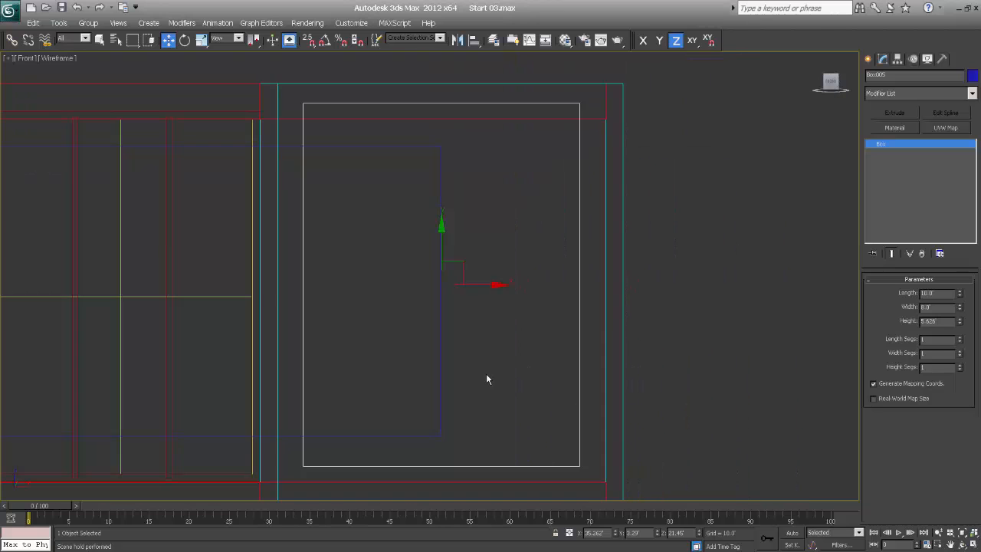
{"action": "middle_click_drag", "start_coordinate": [486, 378], "coordinate": [484, 300]}
{"action": "scroll", "coordinate": [486, 299], "scroll_direction": "down", "scroll_amount": 2}
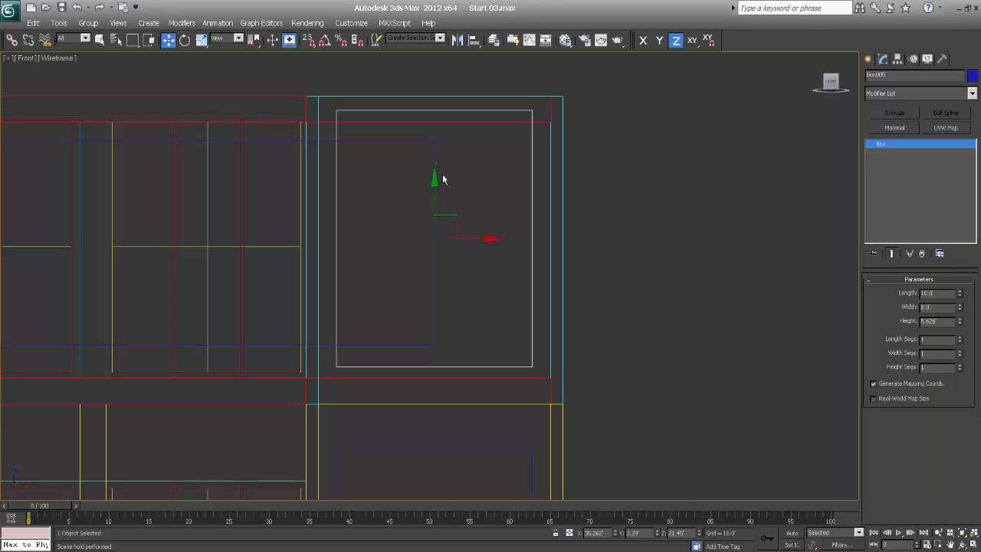
{"action": "left_click_drag", "start_coordinate": [433, 180], "coordinate": [433, 189]}
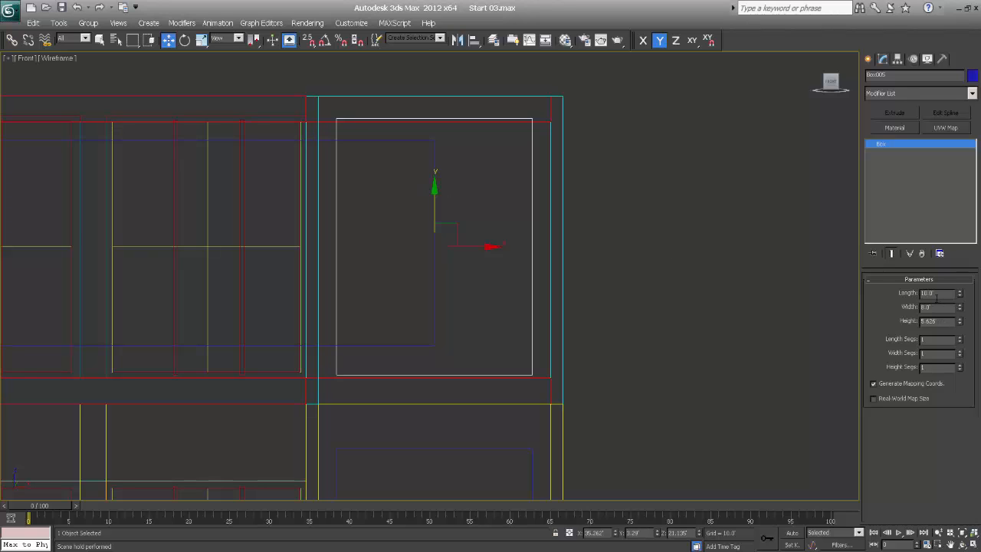
Set the box's length to 8' and nudge it vertically to about Z 21.175', returning to the shaded perspective view.
{"action": "type", "text": "8"}
{"action": "key", "text": "Return"}
{"action": "middle_click_drag", "start_coordinate": [491, 284], "coordinate": [502, 259]}
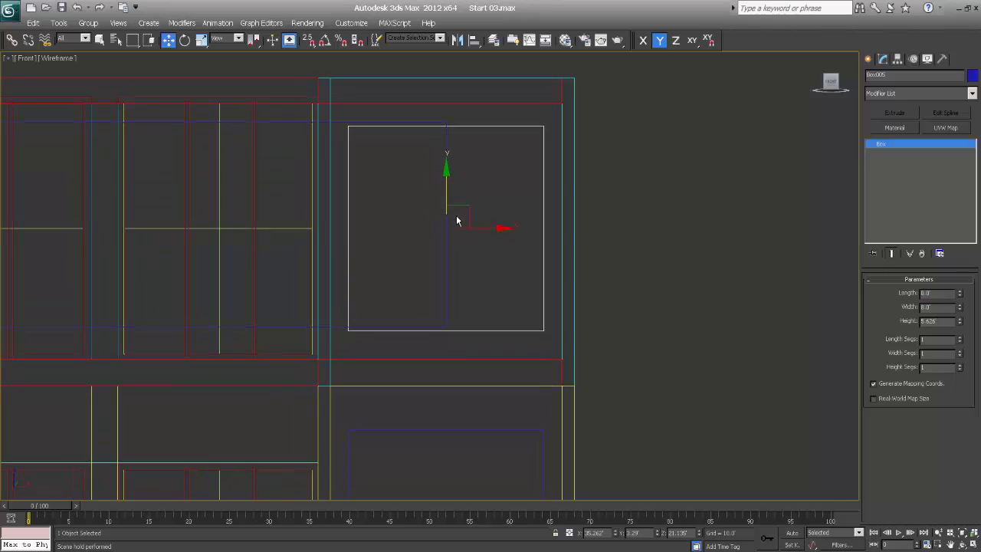
{"action": "left_click_drag", "start_coordinate": [447, 176], "coordinate": [447, 182]}
{"action": "key", "text": "p"}
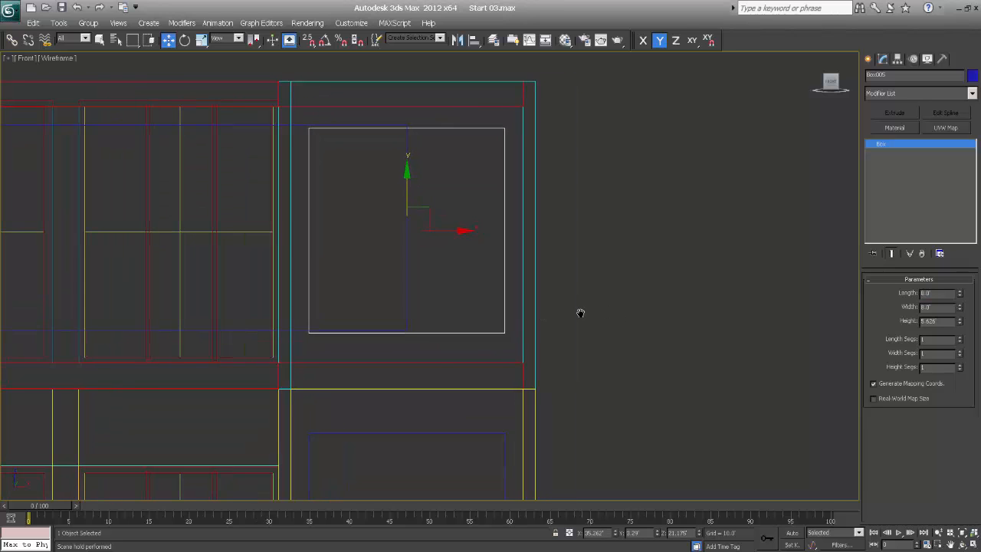
{"action": "scroll", "coordinate": [581, 311], "scroll_direction": "down", "scroll_amount": 2}
{"action": "middle_click_drag", "start_coordinate": [569, 312], "coordinate": [554, 338], "text": "alt"}
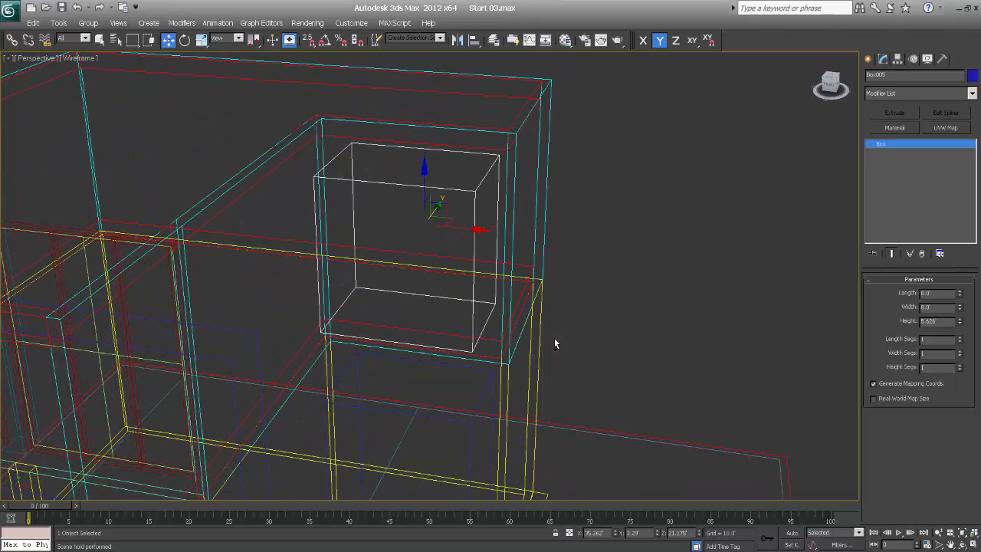
{"action": "key", "text": "F3"}
{"action": "scroll", "coordinate": [549, 297], "scroll_direction": "down", "scroll_amount": 8}
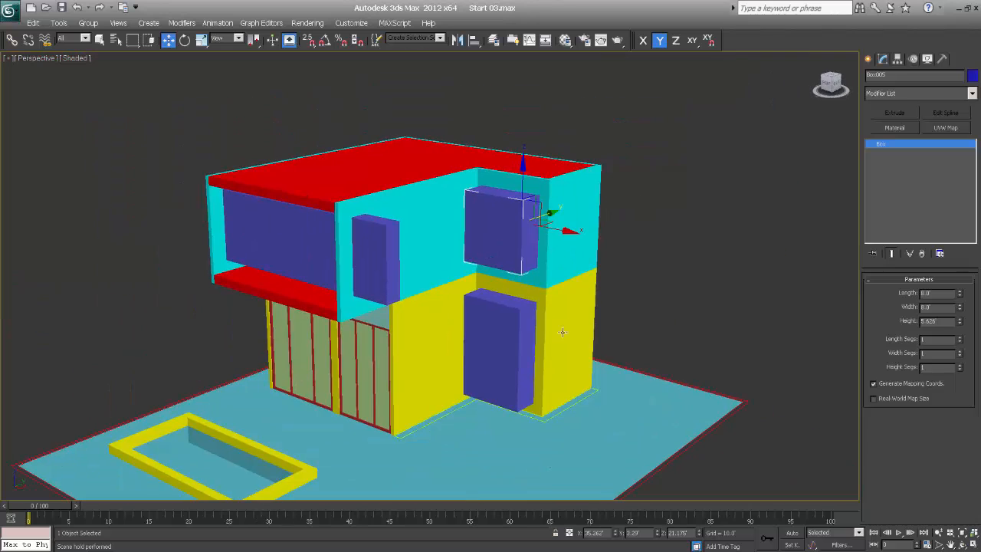
Add an Edit Poly modifier to the first-floor recessed wall's box.
{"action": "middle_click_drag", "start_coordinate": [525, 357], "coordinate": [484, 356], "text": "alt"}
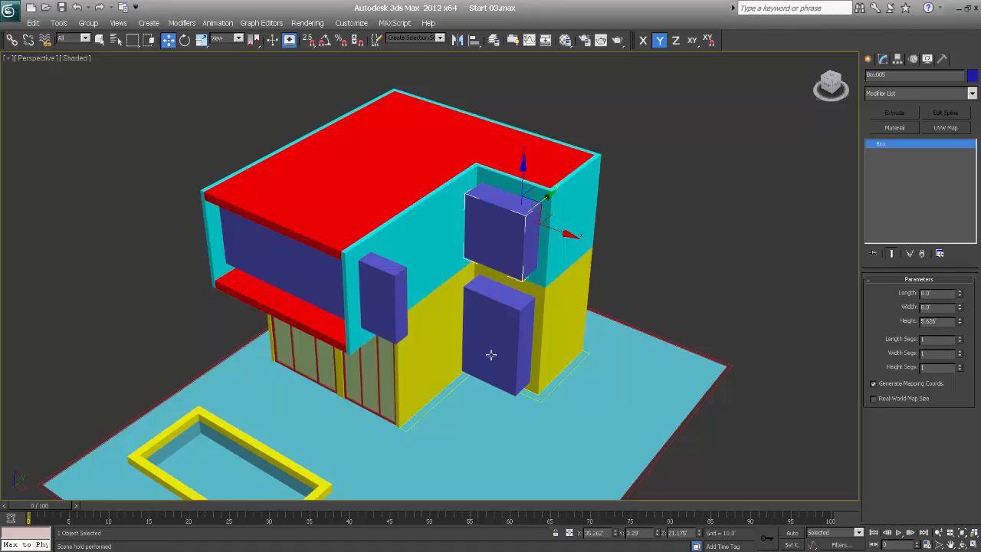
{"action": "scroll", "coordinate": [480, 341], "scroll_direction": "down", "scroll_amount": 3}
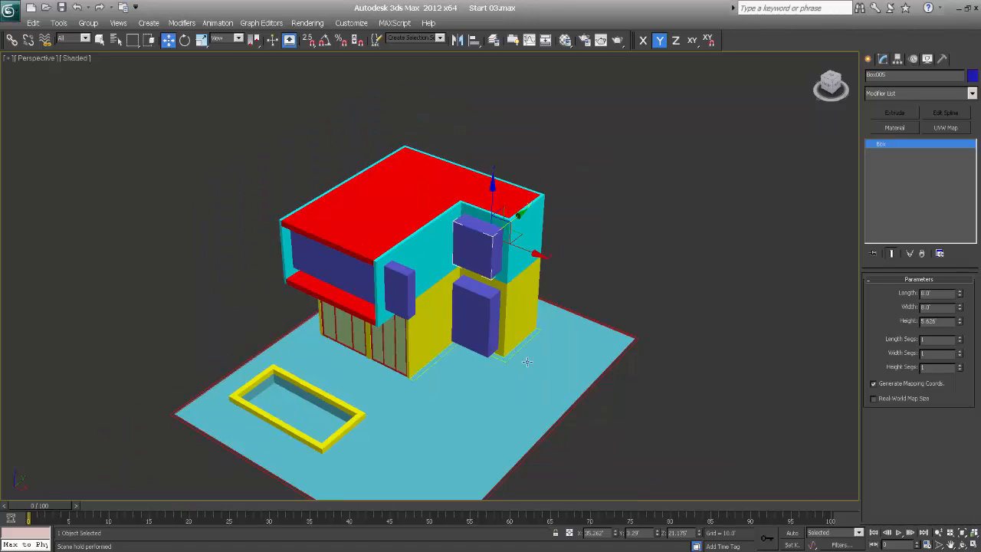
{"action": "scroll", "coordinate": [456, 341], "scroll_direction": "up", "scroll_amount": 4}
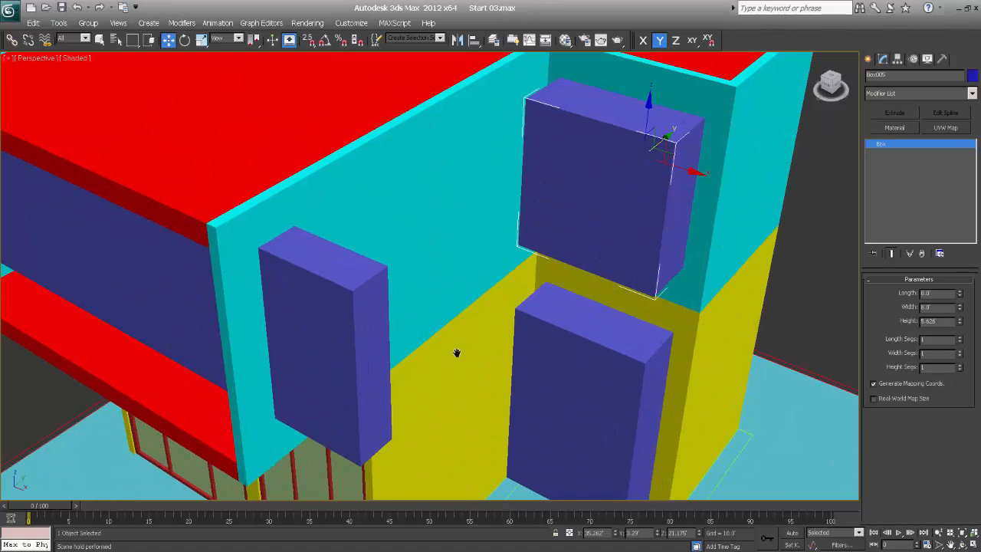
{"action": "scroll", "coordinate": [458, 349], "scroll_direction": "down", "scroll_amount": 2}
{"action": "scroll", "coordinate": [468, 349], "scroll_direction": "up", "scroll_amount": 1}
{"action": "middle_click_drag", "start_coordinate": [492, 358], "coordinate": [466, 350], "text": "alt"}
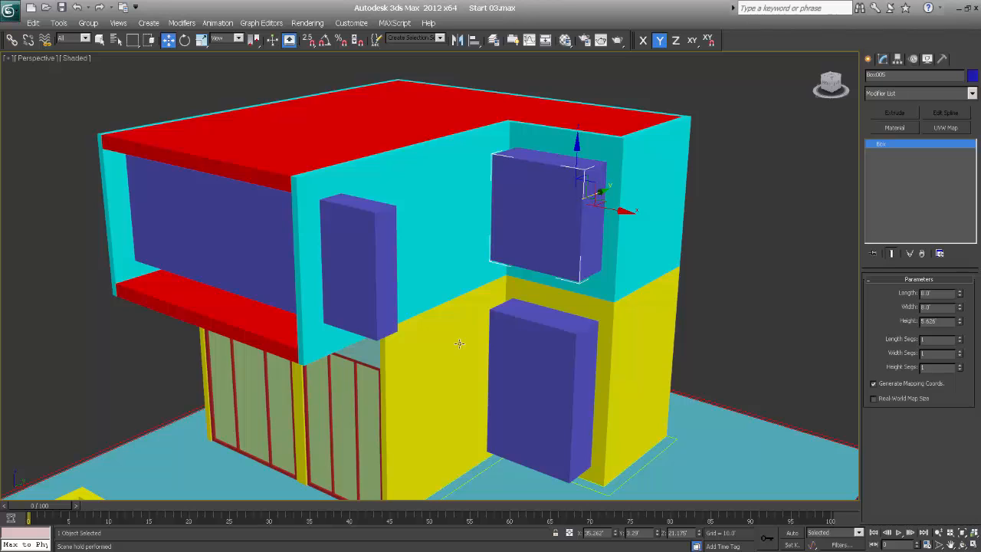
{"action": "key", "text": "shift+e"}
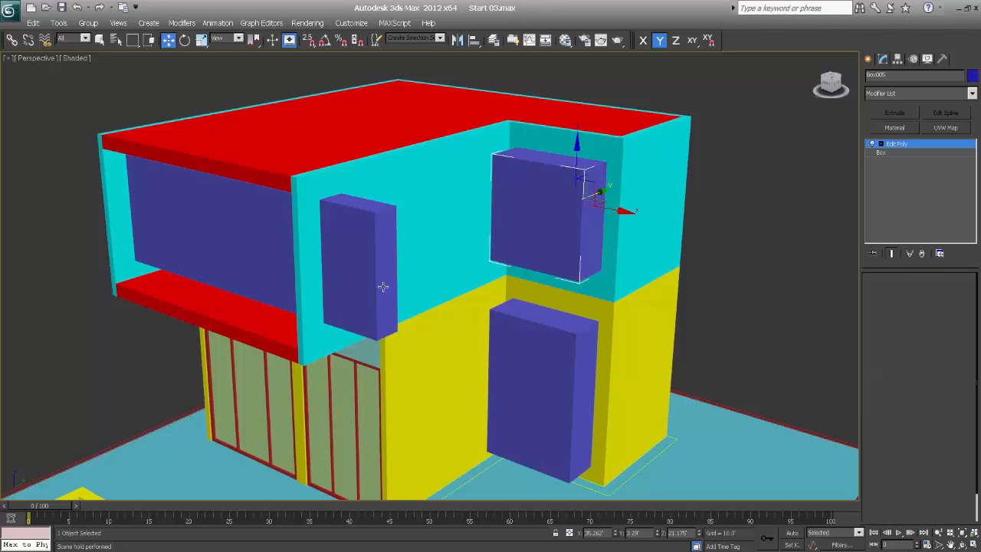
Attach the first-floor recessed wall's box to the balcony side wall's box so both form one object.
{"action": "left_click", "coordinate": [383, 286]}
{"action": "left_click_drag", "start_coordinate": [956, 346], "coordinate": [953, 283]}
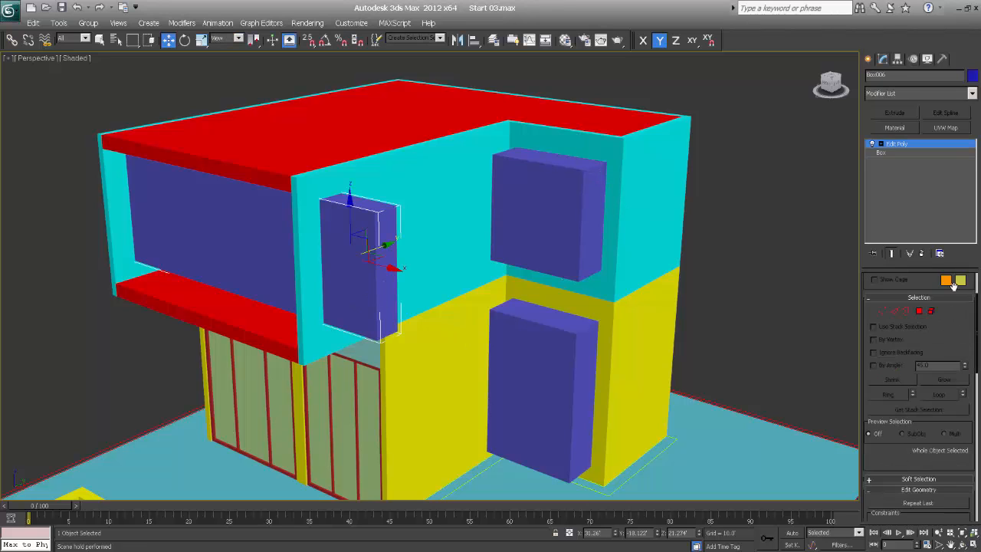
{"action": "scroll", "coordinate": [954, 285], "scroll_direction": "down", "scroll_amount": 3}
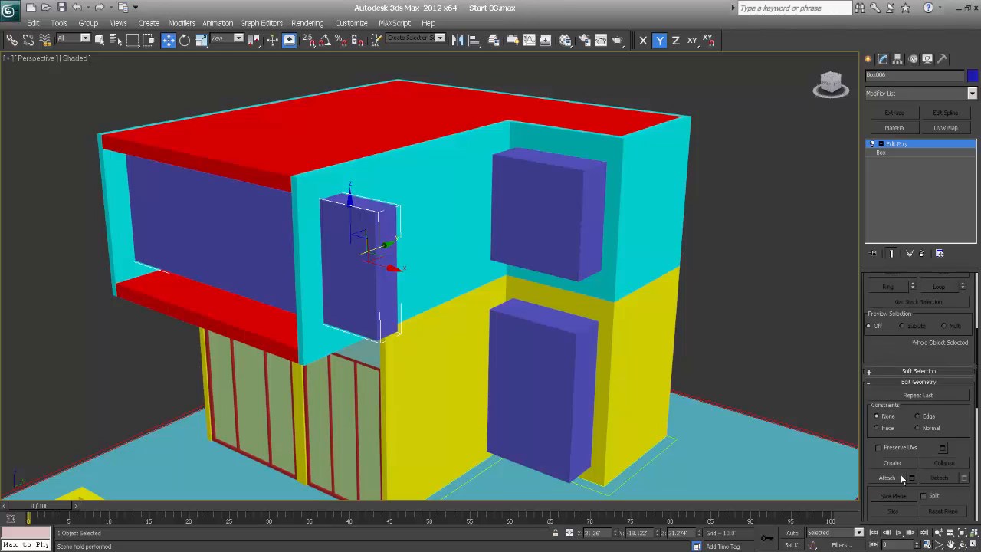
{"action": "left_click", "coordinate": [900, 476]}
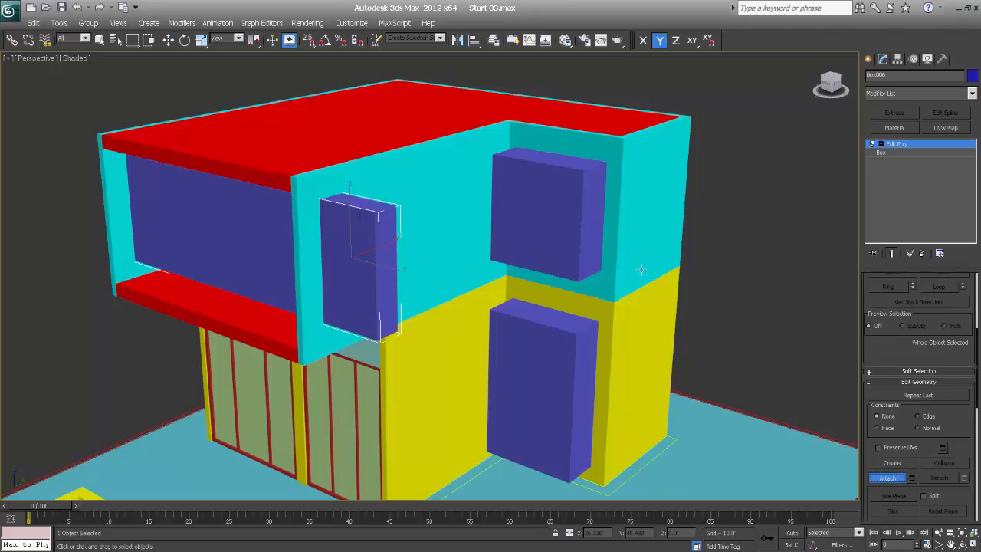
{"action": "left_click", "coordinate": [577, 239]}
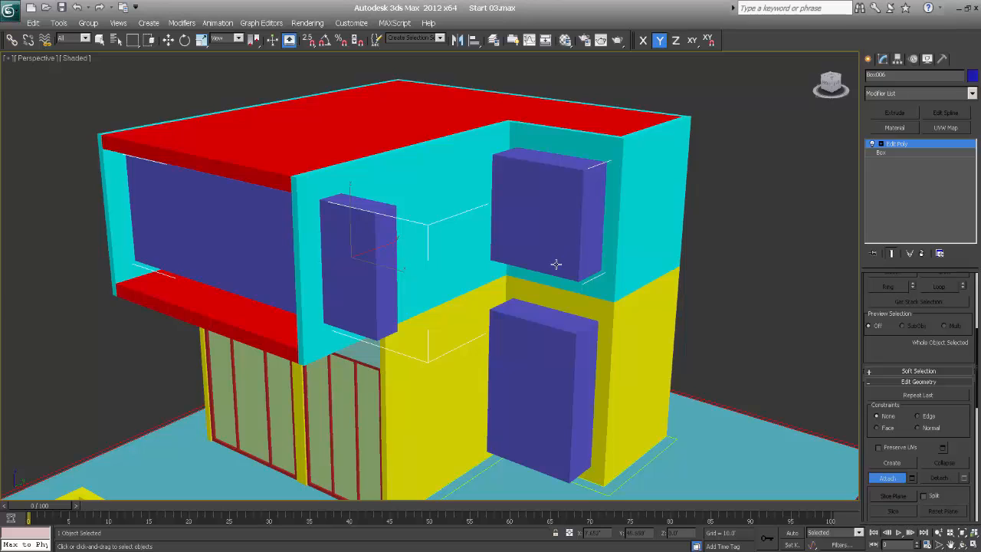
{"action": "right_click", "coordinate": [557, 263]}
{"action": "left_click_drag", "start_coordinate": [352, 211], "coordinate": [356, 135]}
{"action": "right_click", "coordinate": [355, 134]}
Select the box in the ground-floor recessed wall and examine how it passes through the yellow wall.
{"action": "scroll", "coordinate": [566, 313], "scroll_direction": "up", "scroll_amount": 3}
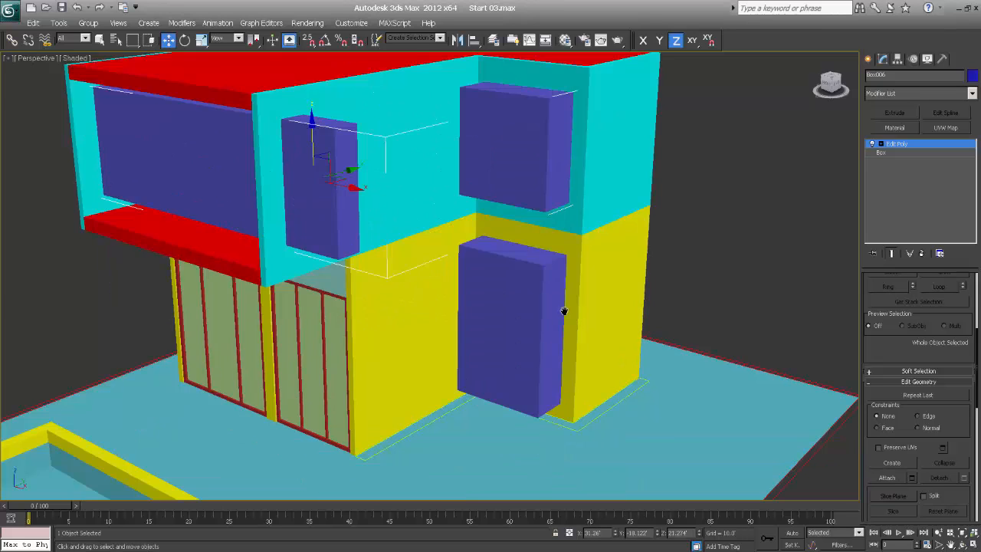
{"action": "left_click", "coordinate": [531, 335]}
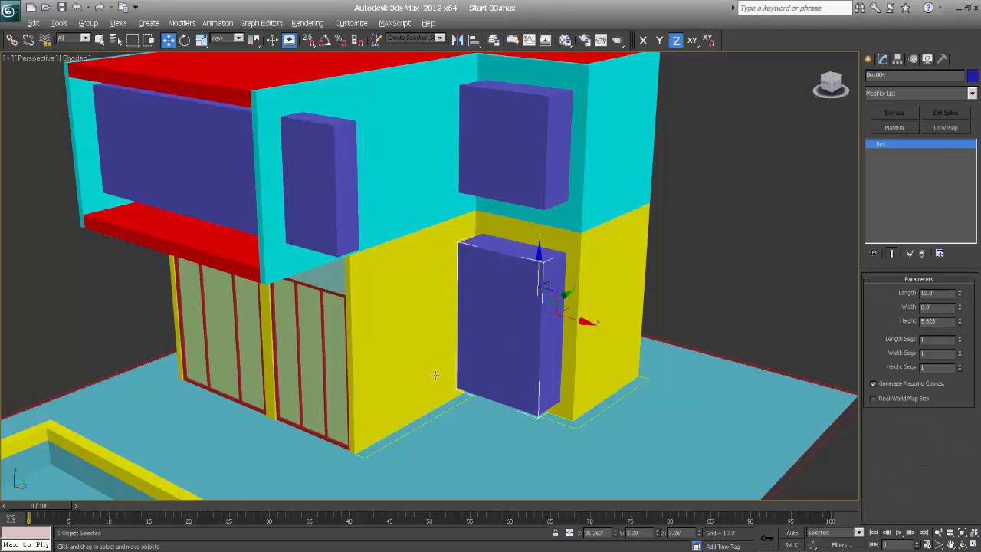
{"action": "mouse_move", "coordinate": [435, 374]}
{"action": "middle_mouse_down", "text": "alt"}
{"action": "mouse_move", "coordinate": [551, 367]}
{"action": "mouse_move", "coordinate": [452, 368]}
{"action": "middle_mouse_up", "text": "alt"}
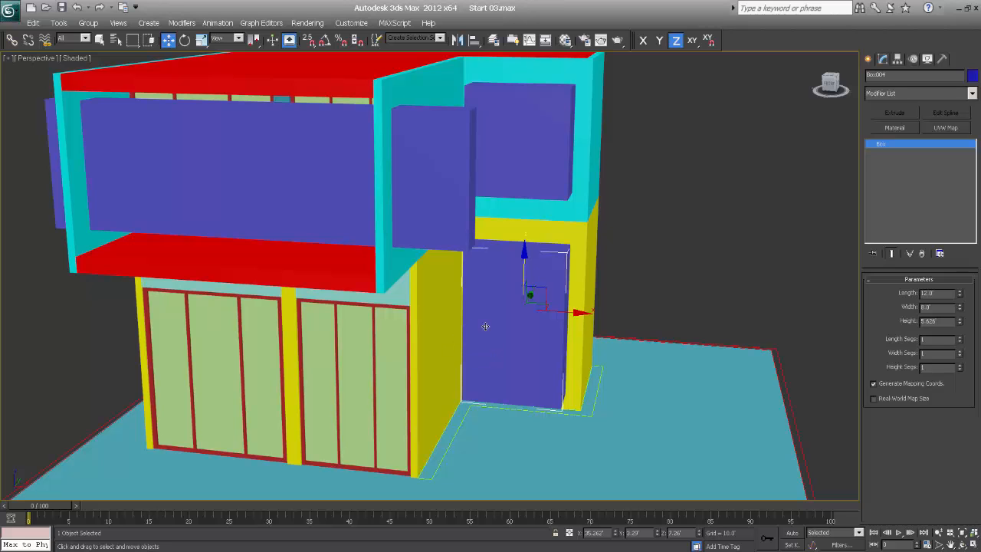
{"action": "middle_click_drag", "start_coordinate": [489, 337], "coordinate": [462, 337], "text": "alt"}
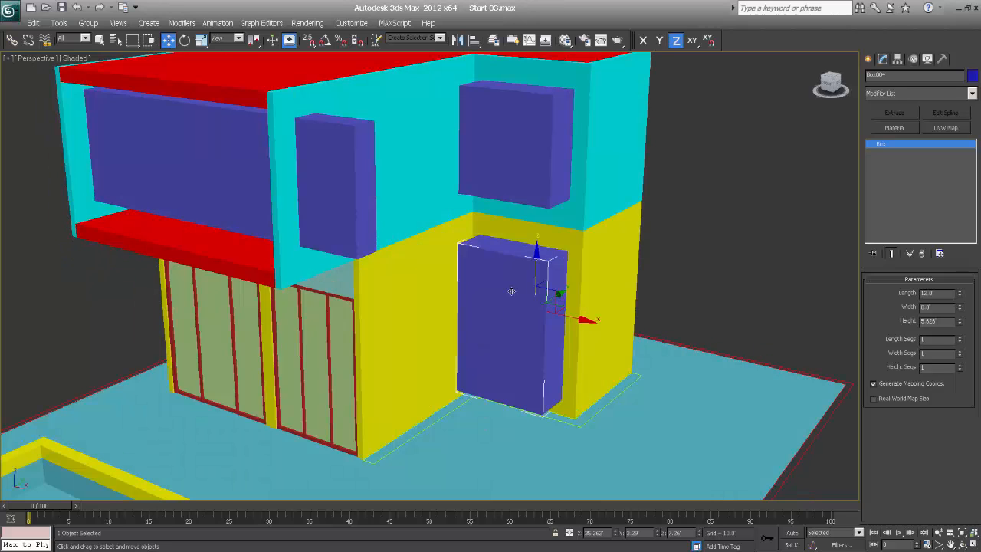
{"action": "middle_click_drag", "start_coordinate": [510, 299], "coordinate": [538, 317]}
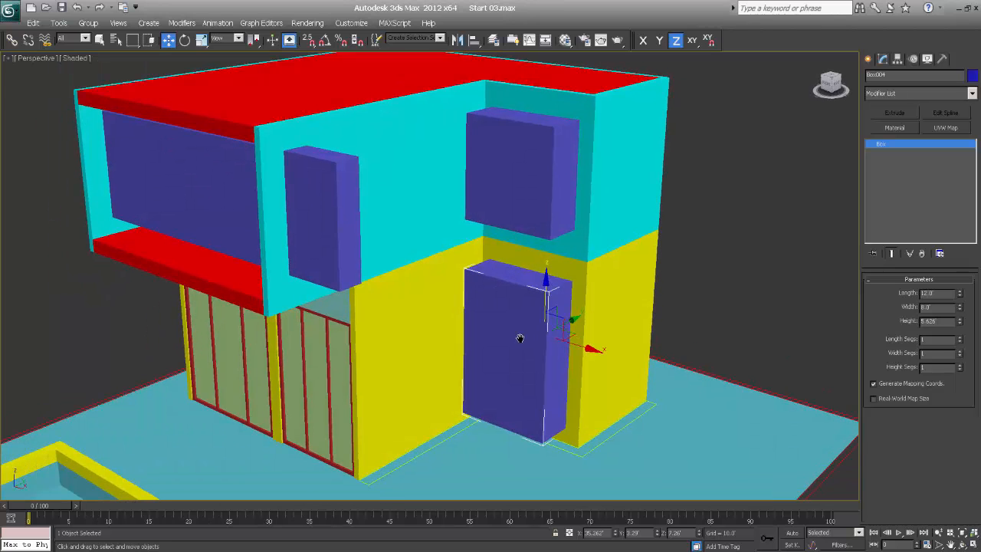
Cut the first-floor wall openings with a Boolean compound object, using Subtraction (A-B) and the attached boxes as operand B.
{"action": "left_click", "coordinate": [713, 154]}
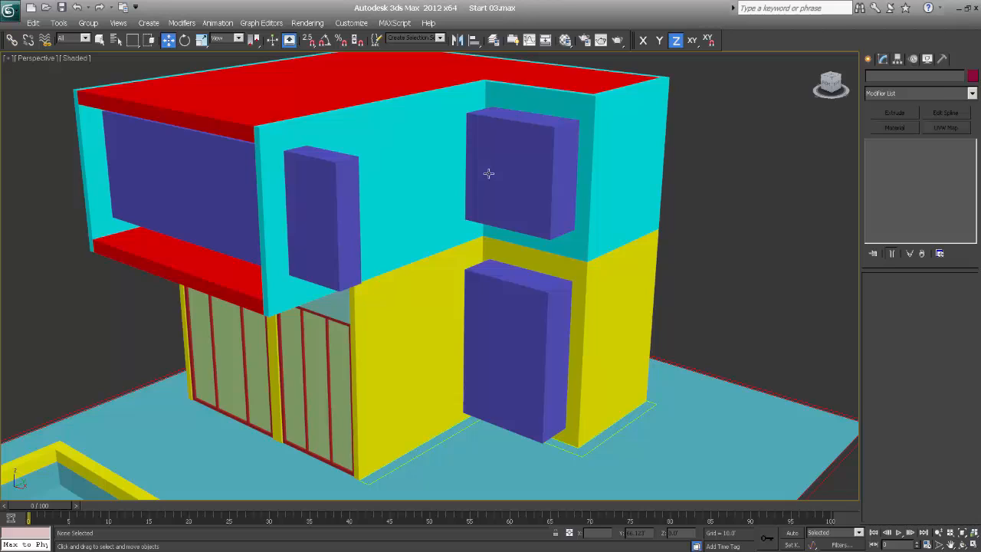
{"action": "left_click", "coordinate": [439, 169]}
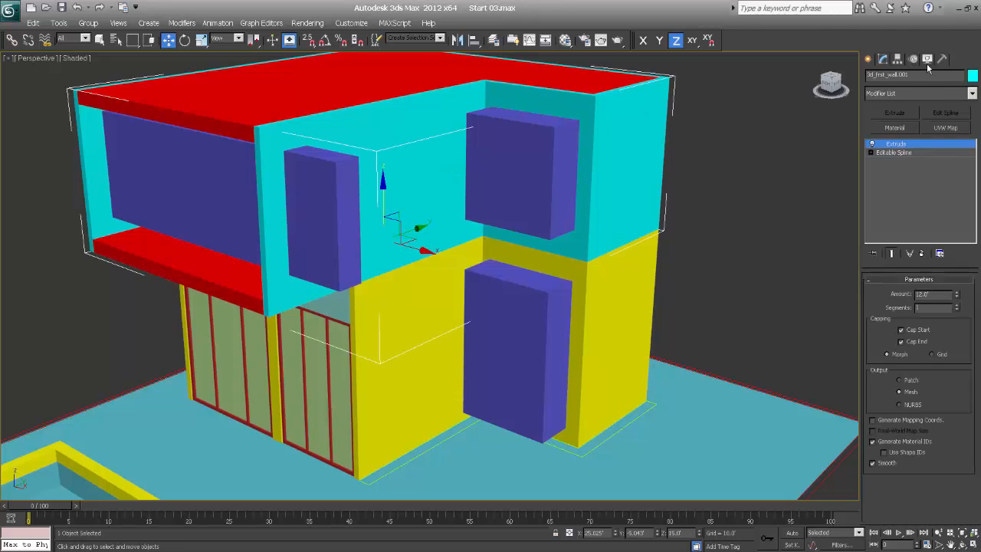
{"action": "left_click", "coordinate": [869, 60]}
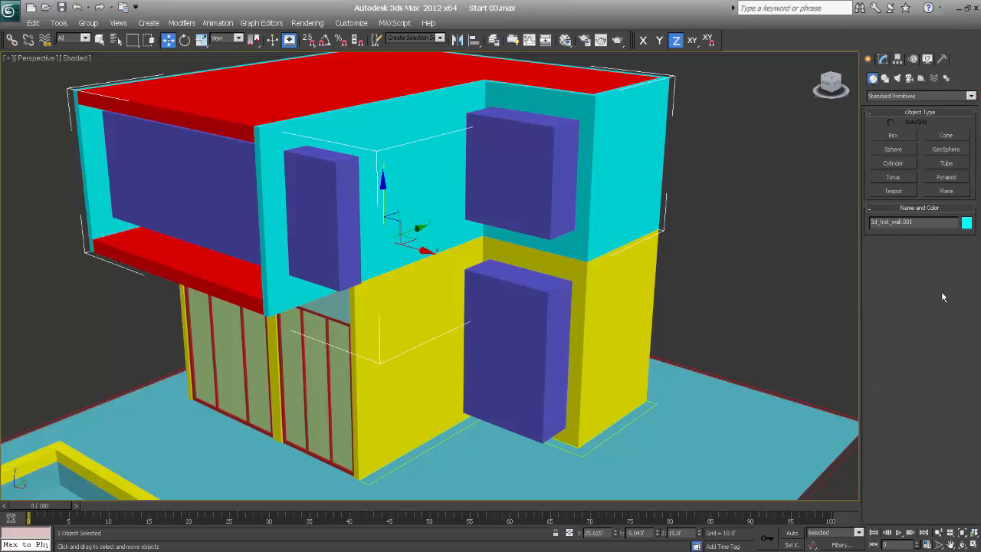
{"action": "left_click", "coordinate": [897, 97]}
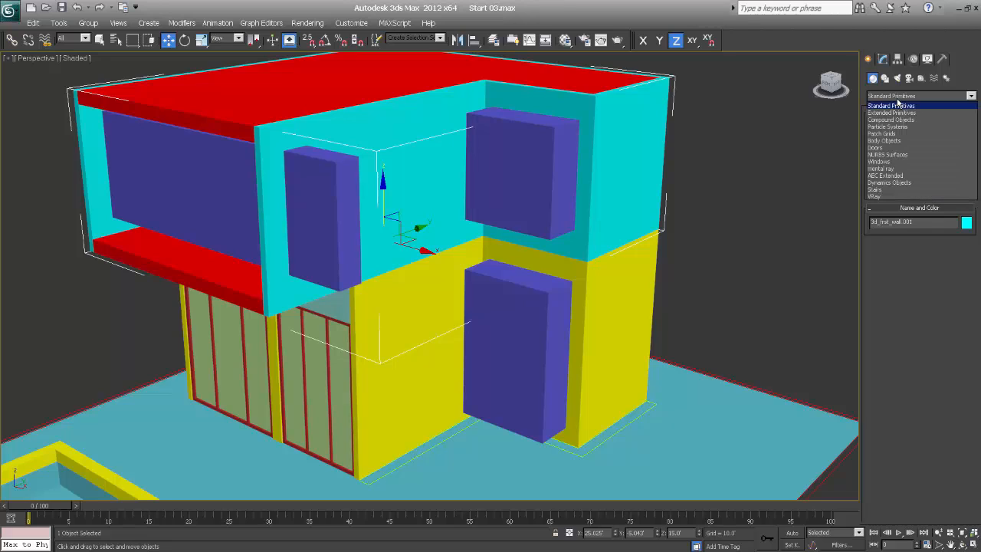
{"action": "left_click", "coordinate": [896, 120]}
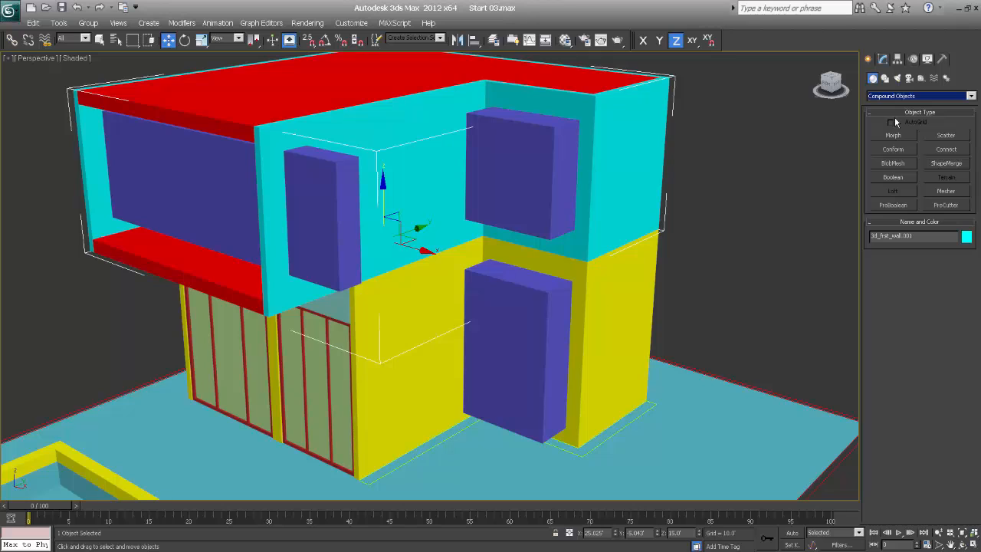
{"action": "middle_click_drag", "start_coordinate": [554, 347], "coordinate": [566, 352]}
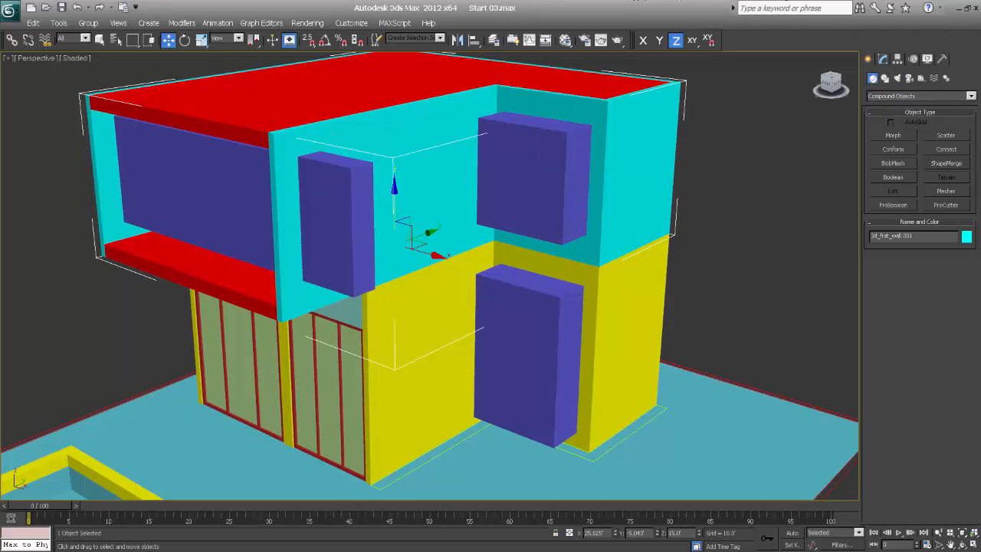
{"action": "left_click", "coordinate": [894, 177]}
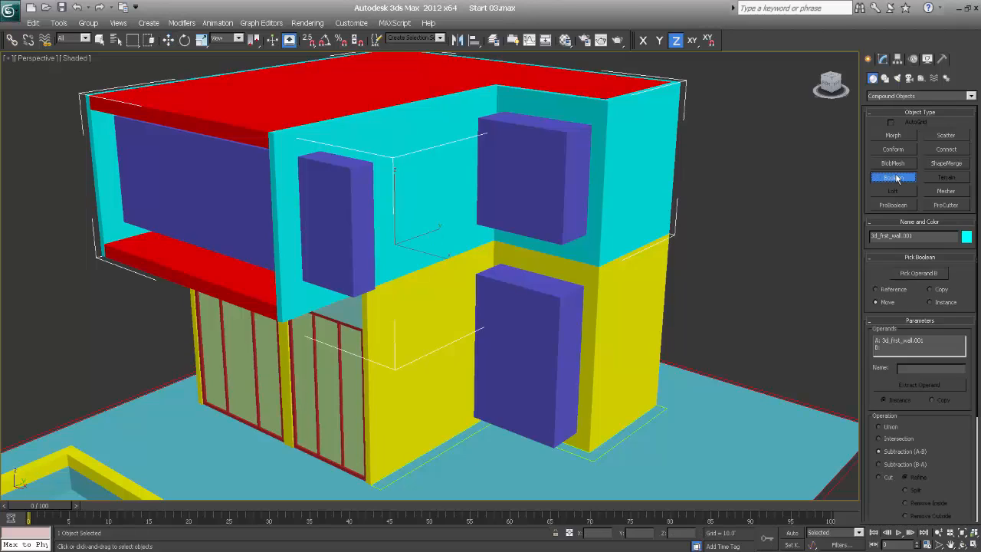
{"action": "left_click", "coordinate": [905, 276]}
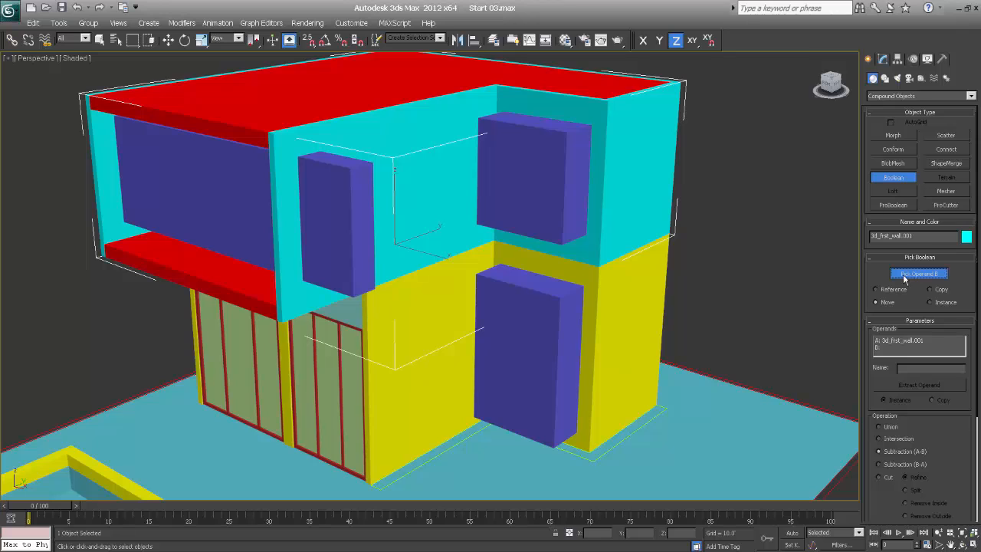
{"action": "left_click", "coordinate": [359, 225]}
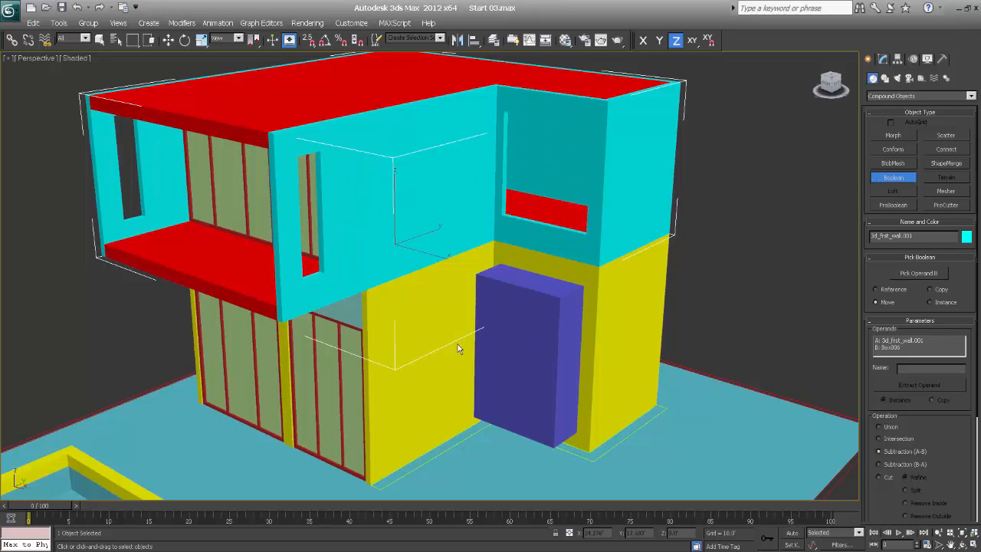
{"action": "key", "text": "w"}
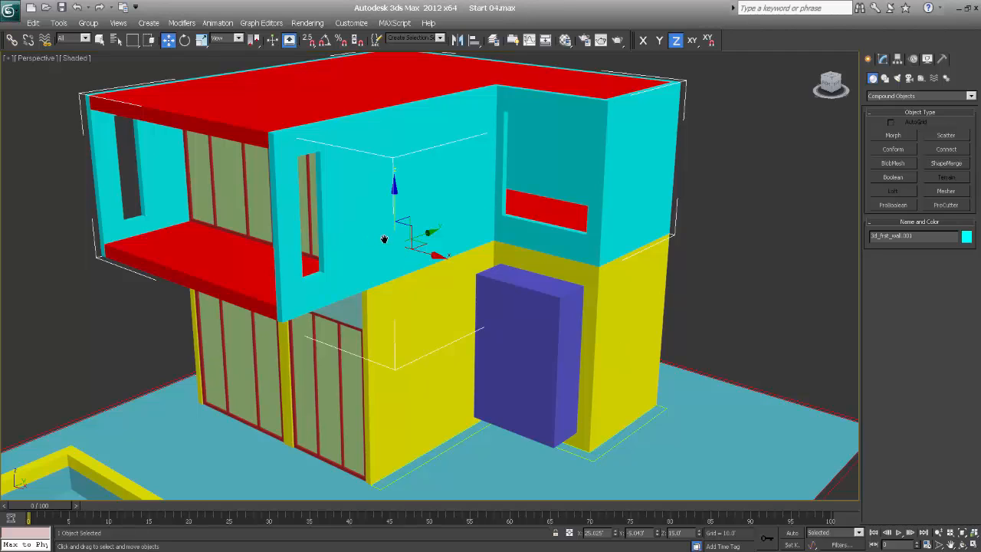
Cut the opening in the ground-floor wall by Boolean-subtracting (A-B) the remaining box in its recess.
{"action": "middle_click_drag", "start_coordinate": [384, 239], "coordinate": [357, 216]}
{"action": "left_click", "coordinate": [595, 295]}
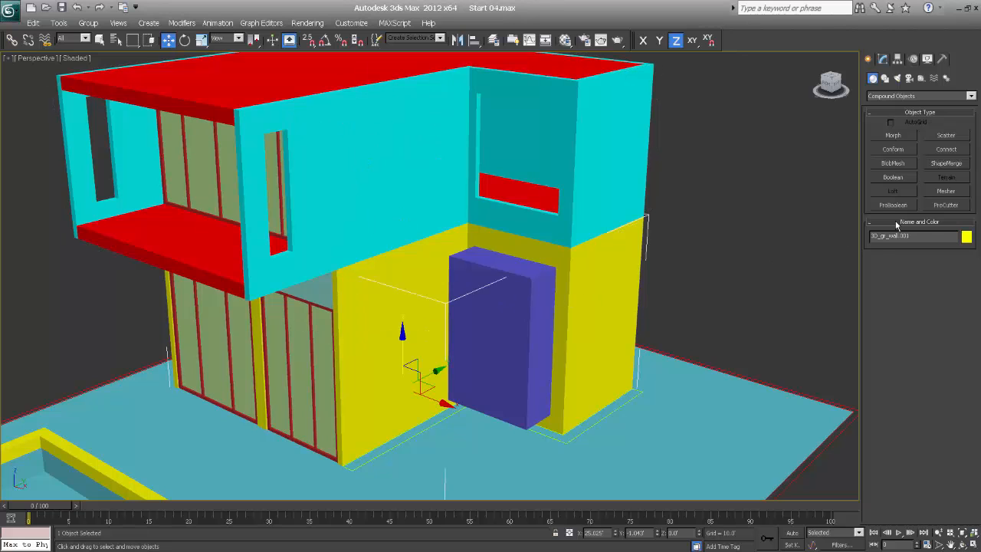
{"action": "left_click", "coordinate": [895, 177]}
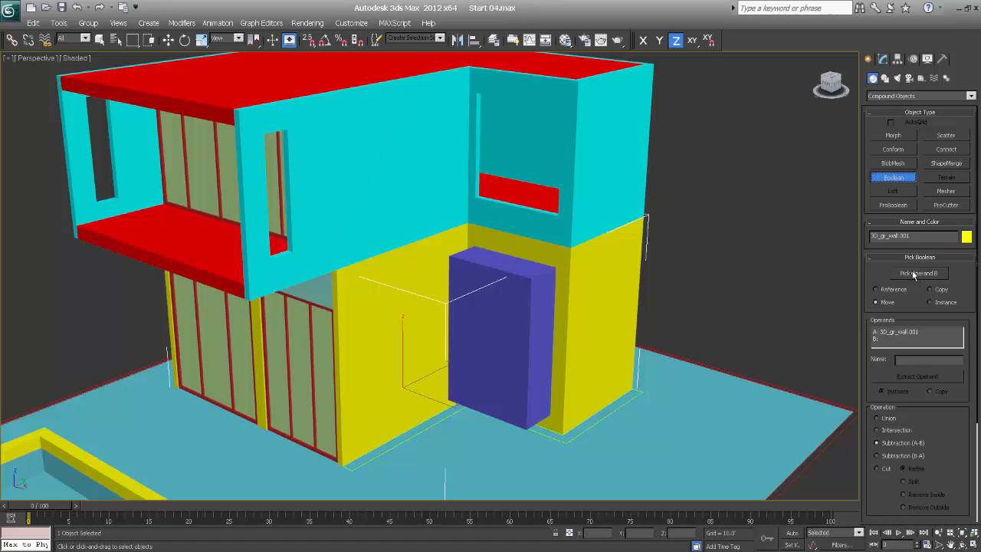
{"action": "left_click", "coordinate": [913, 274]}
{"action": "left_click", "coordinate": [517, 305]}
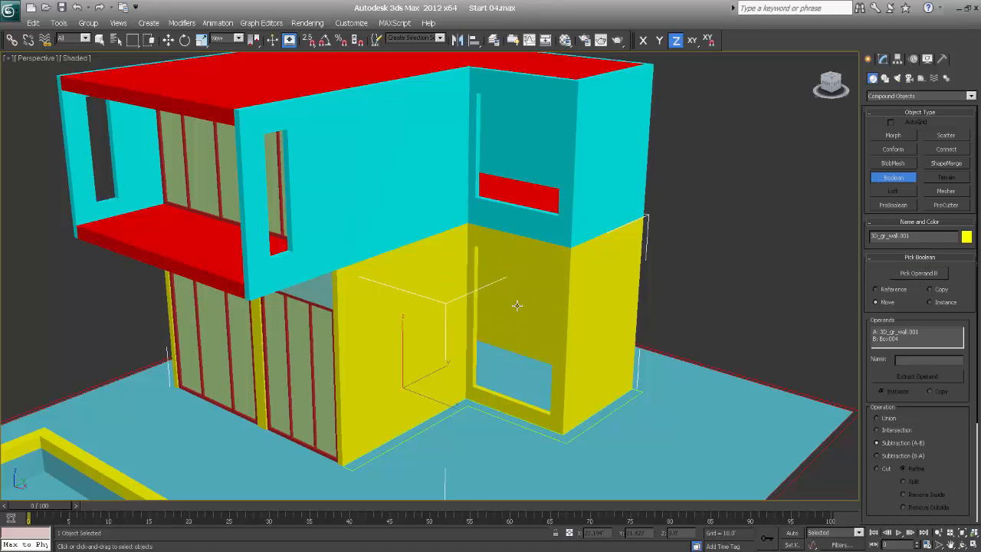
{"action": "key", "text": "w"}
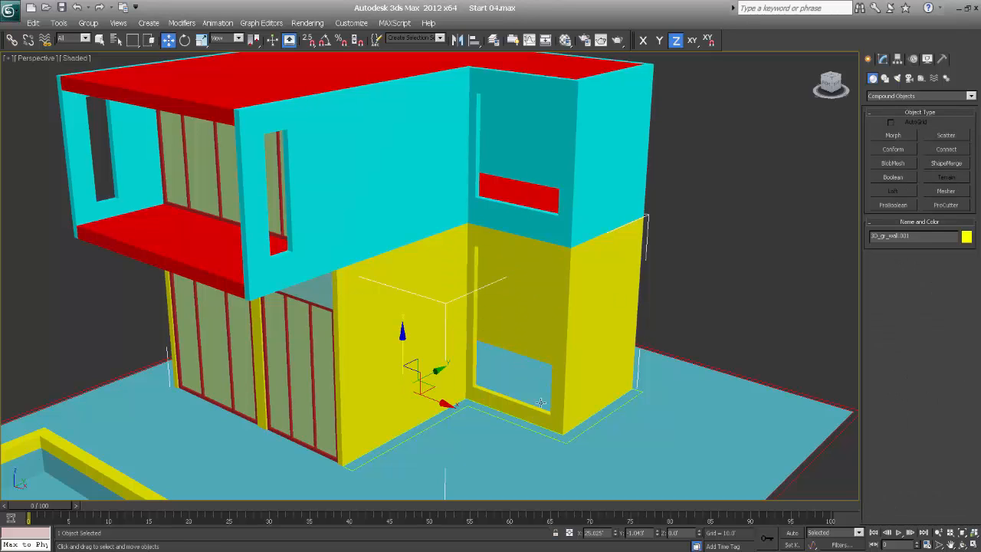
{"action": "right_click", "coordinate": [495, 377]}
{"action": "left_click", "coordinate": [504, 384]}
{"action": "mouse_move", "coordinate": [522, 393]}
{"action": "middle_mouse_down", "text": "alt"}
{"action": "mouse_move", "coordinate": [542, 390]}
{"action": "mouse_move", "coordinate": [509, 389]}
{"action": "middle_mouse_up", "text": "alt"}
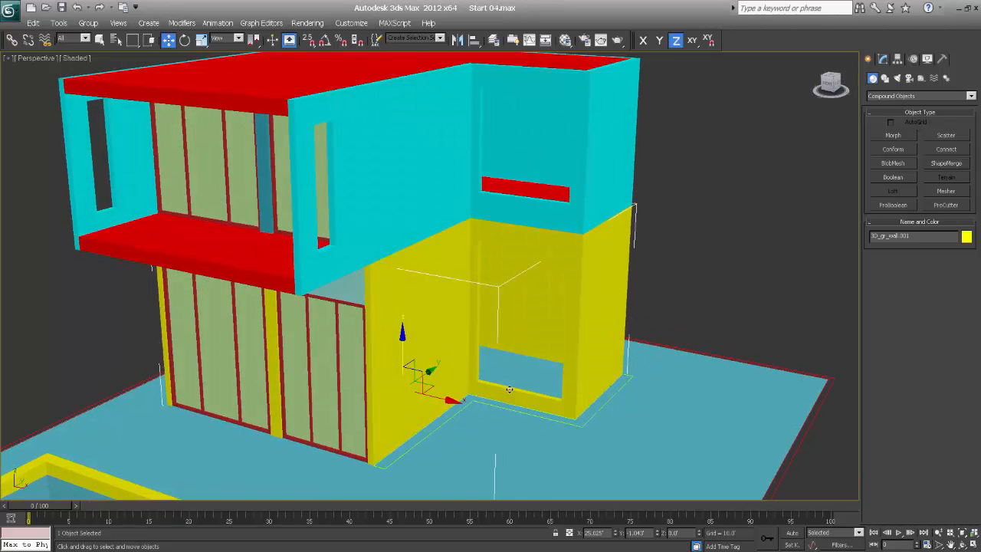